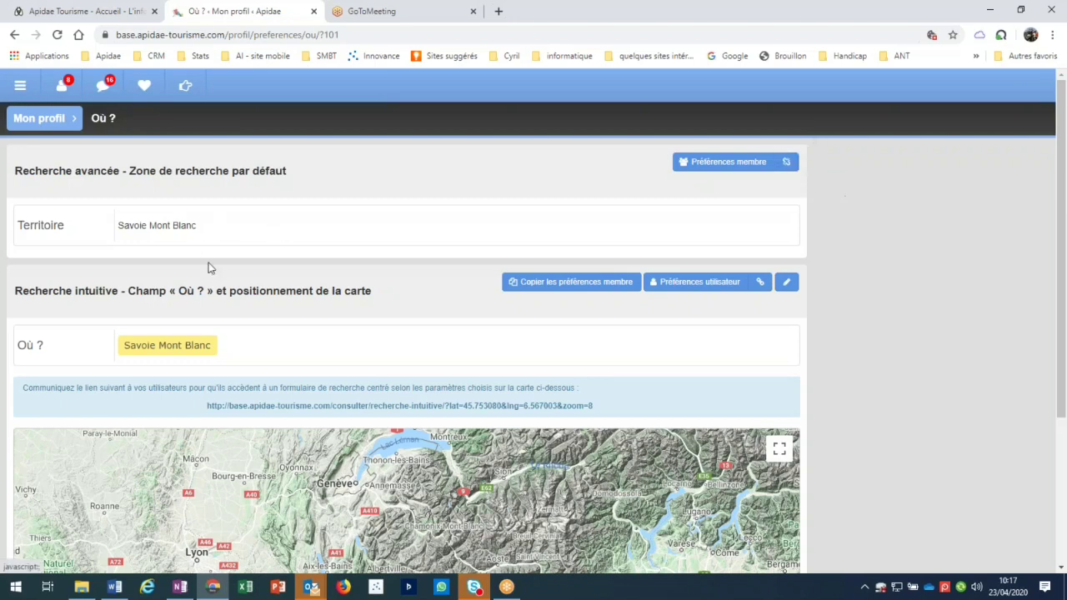
Step: Switch the advanced search default zone to user preferences and save it with the department 38 - Isère
{"action": "left_click", "coordinate": [786, 161]}
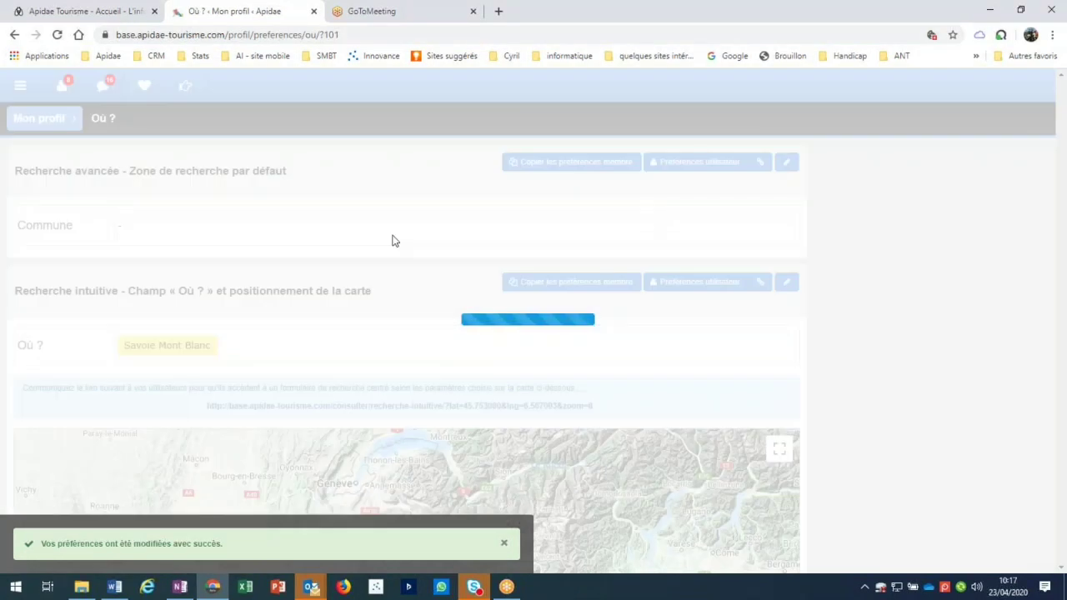
{"action": "left_click", "coordinate": [497, 294]}
{"action": "left_click", "coordinate": [519, 355]}
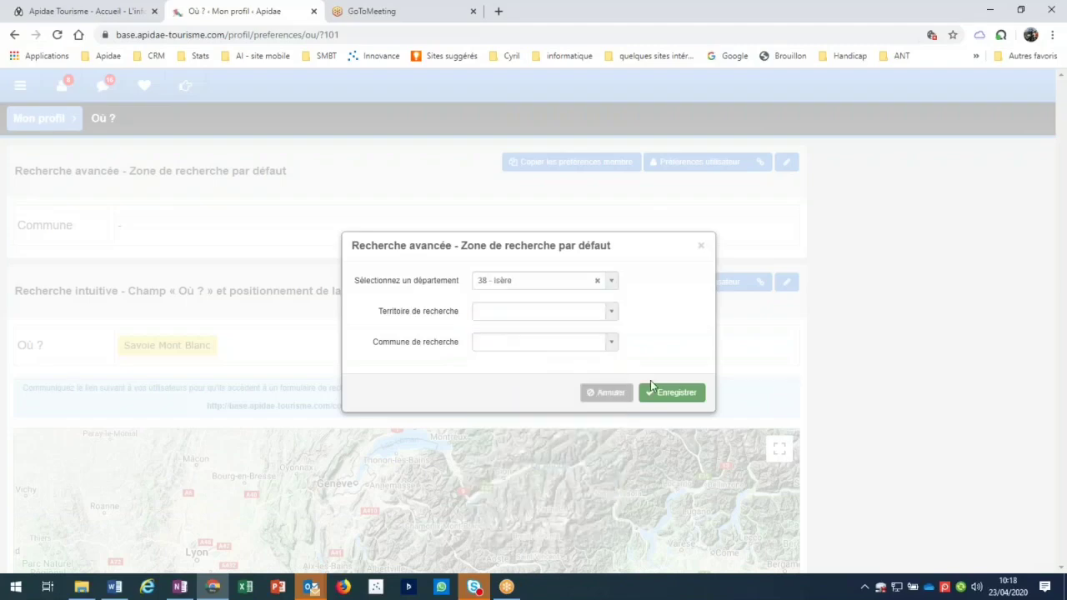
{"action": "key", "text": "Return"}
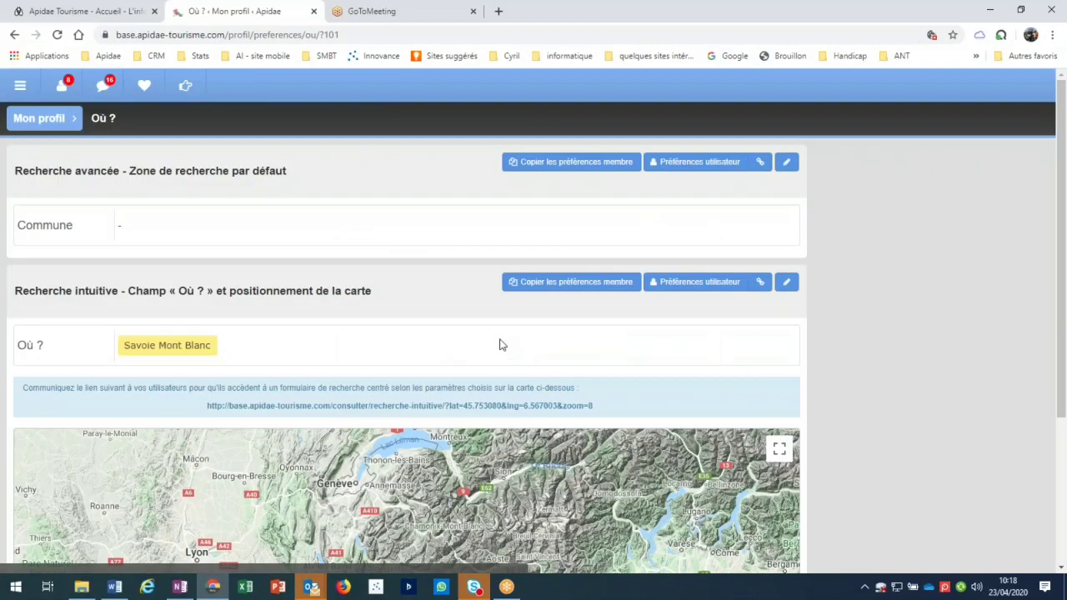
Step: Open a new advanced search to check which default zone it applies
{"action": "left_click", "coordinate": [20, 85]}
{"action": "left_click", "coordinate": [44, 145]}
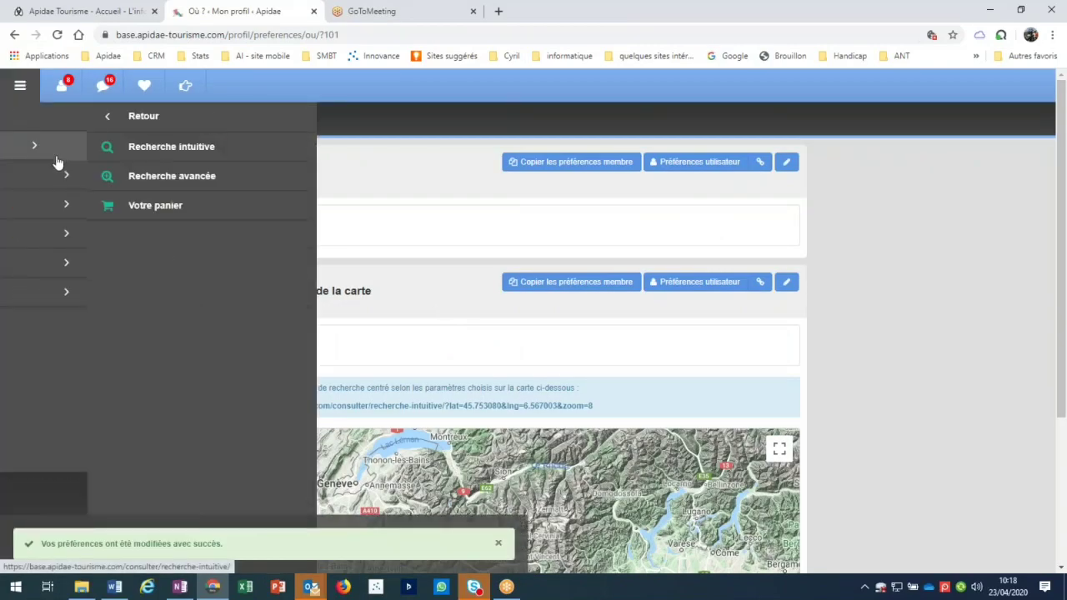
{"action": "left_click", "coordinate": [70, 178]}
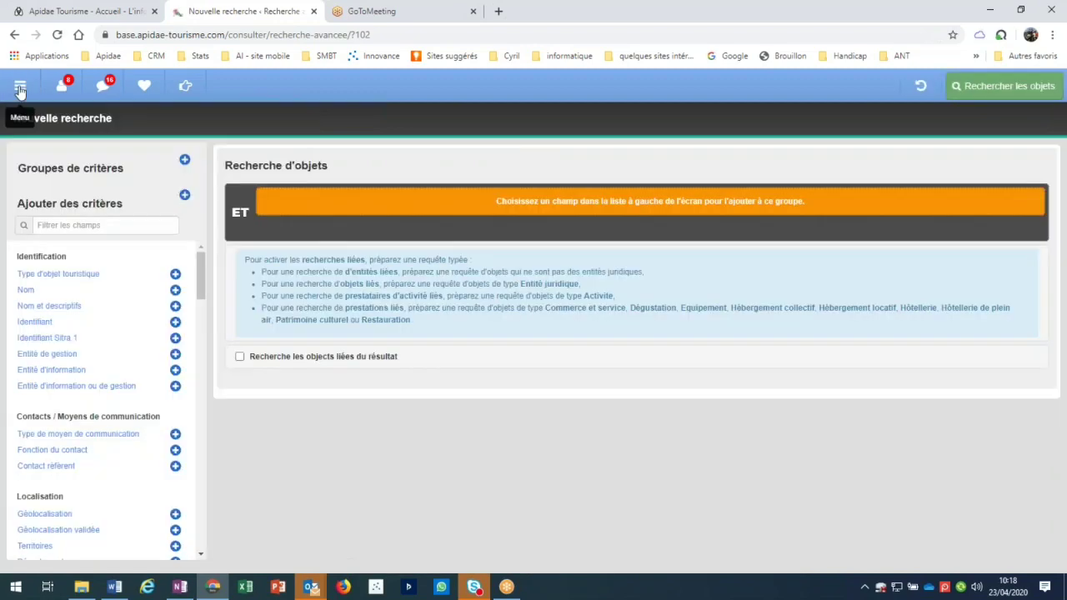
Step: Return to the Où ? preferences and save Isère as the default territory for advanced searches
{"action": "left_click", "coordinate": [20, 87]}
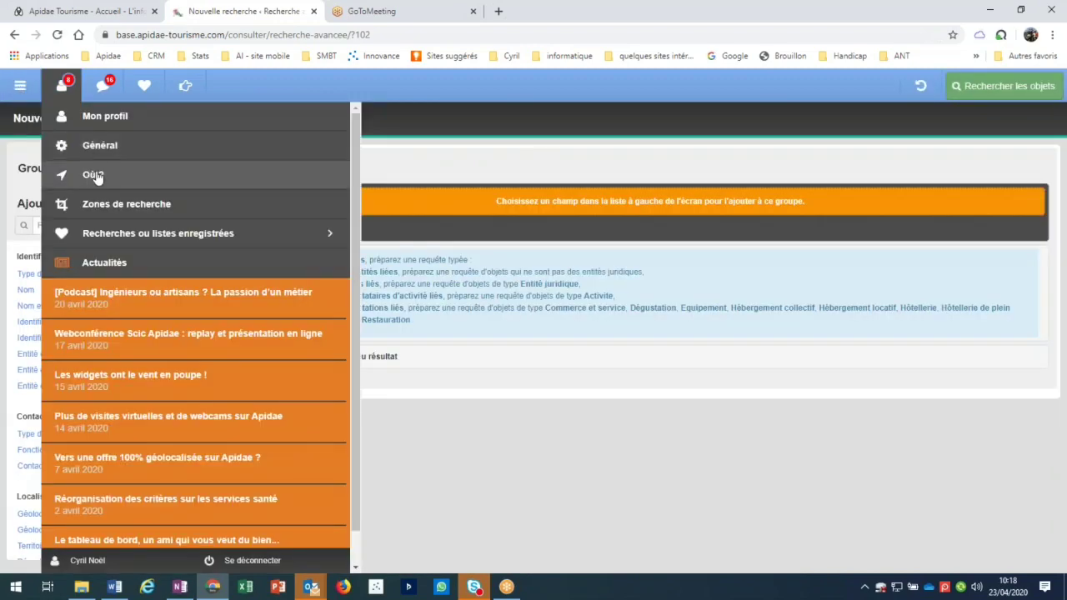
{"action": "left_click", "coordinate": [93, 175]}
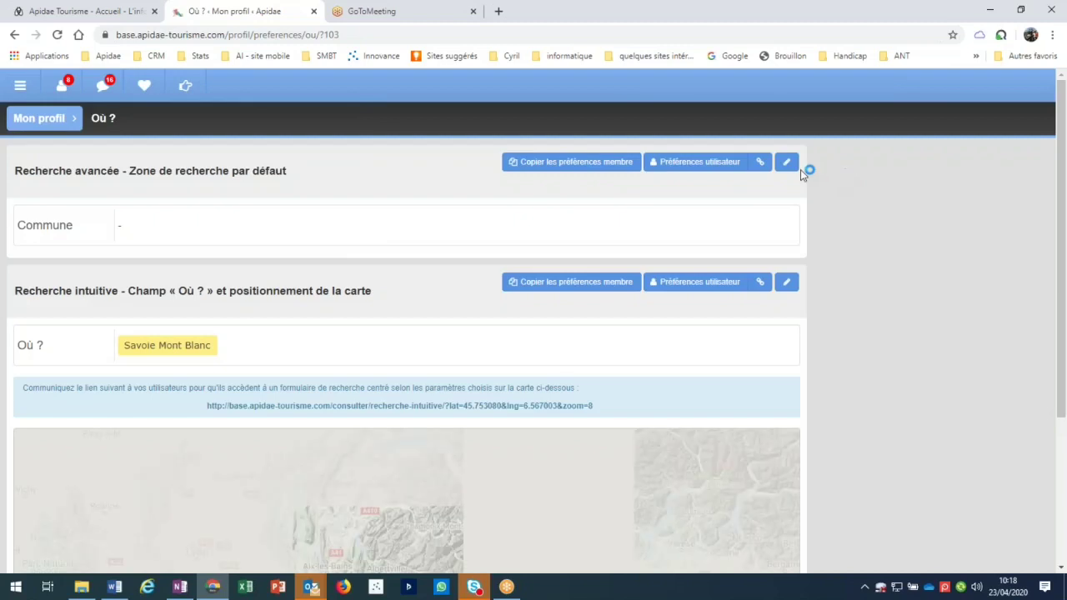
{"action": "left_click", "coordinate": [786, 163]}
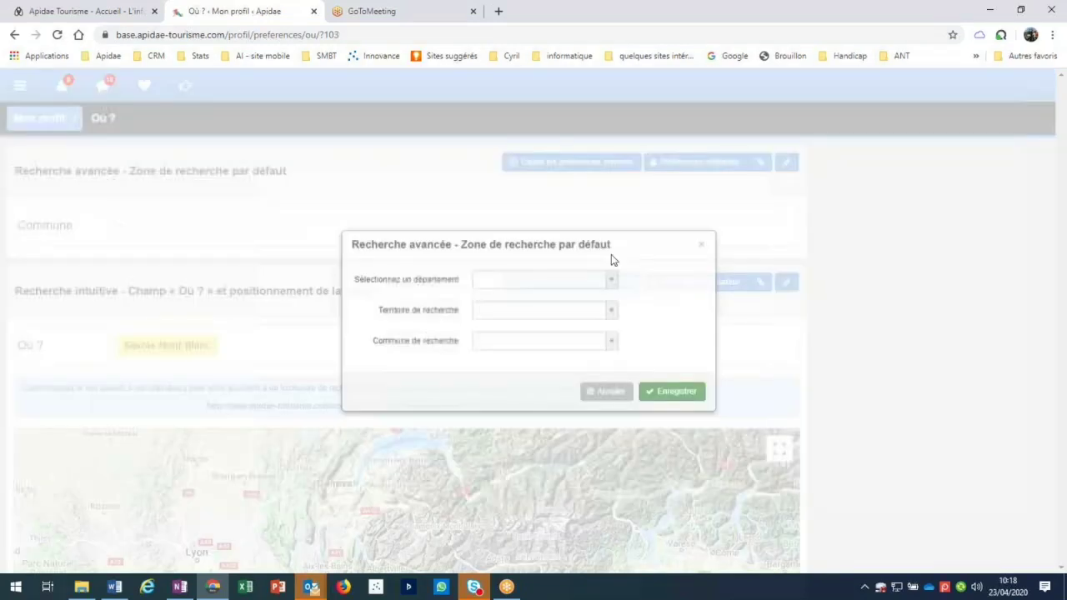
{"action": "left_click", "coordinate": [672, 393]}
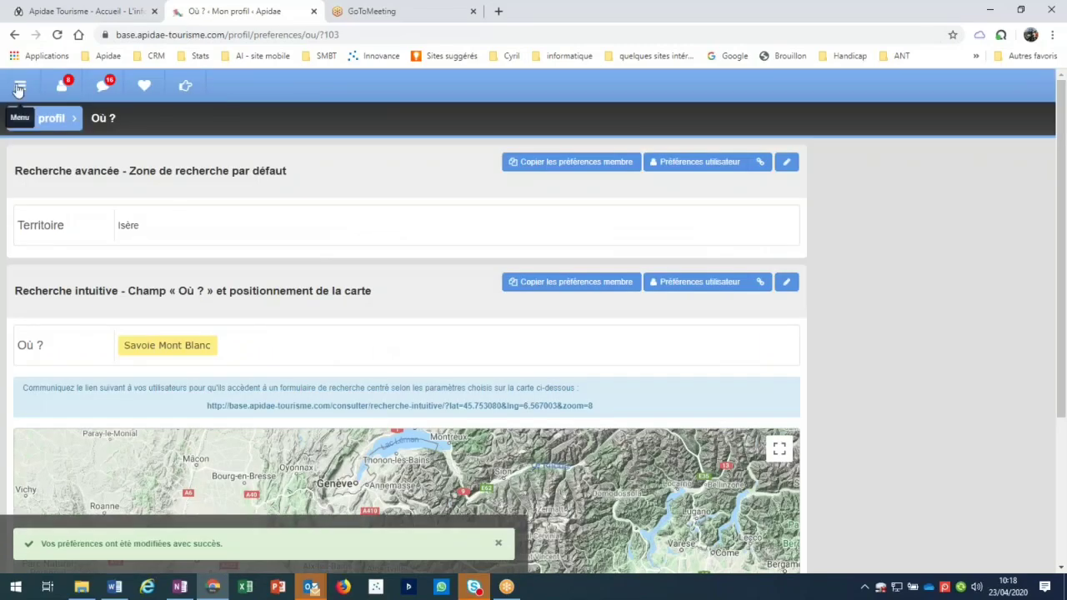
Step: Start a new advanced search and add a tourist object type criterion set to Activité
{"action": "left_click", "coordinate": [19, 89]}
{"action": "left_click", "coordinate": [48, 154]}
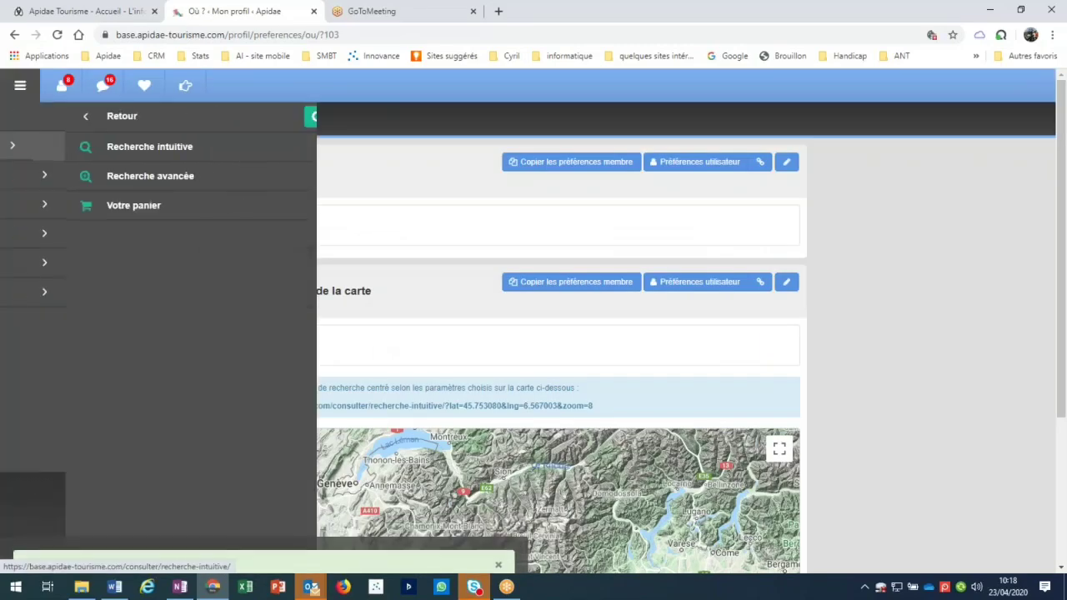
{"action": "left_click", "coordinate": [48, 153]}
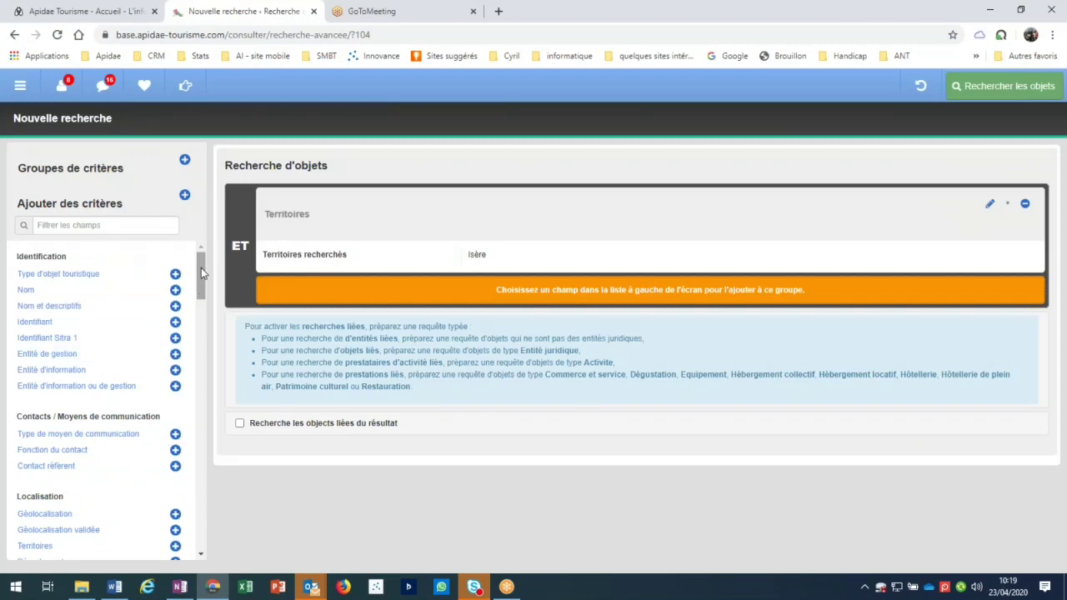
{"action": "left_click_drag", "start_coordinate": [201, 273], "coordinate": [183, 234]}
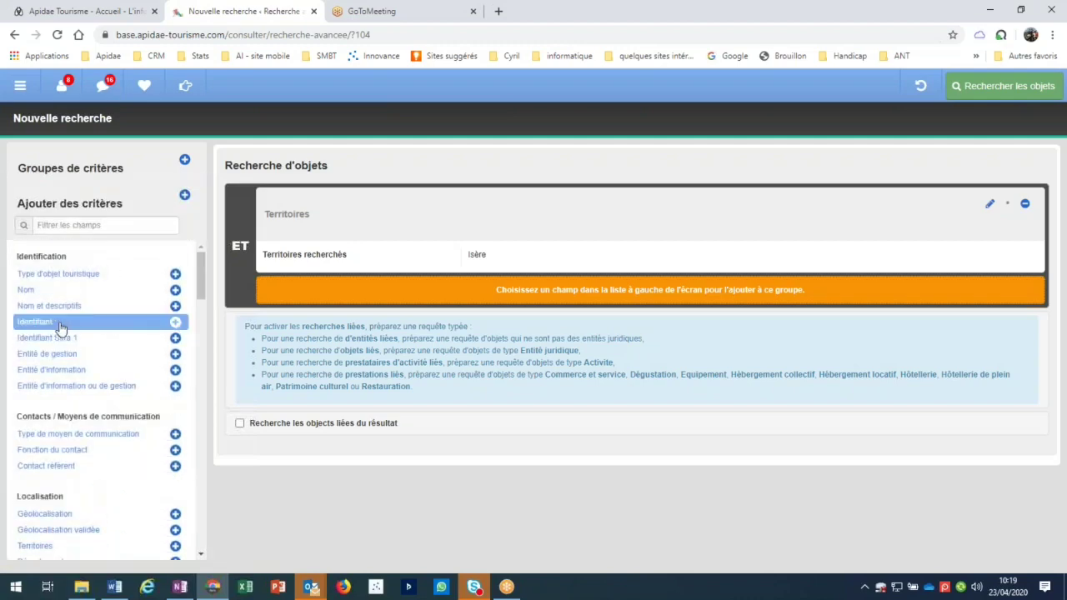
{"action": "left_click", "coordinate": [79, 281]}
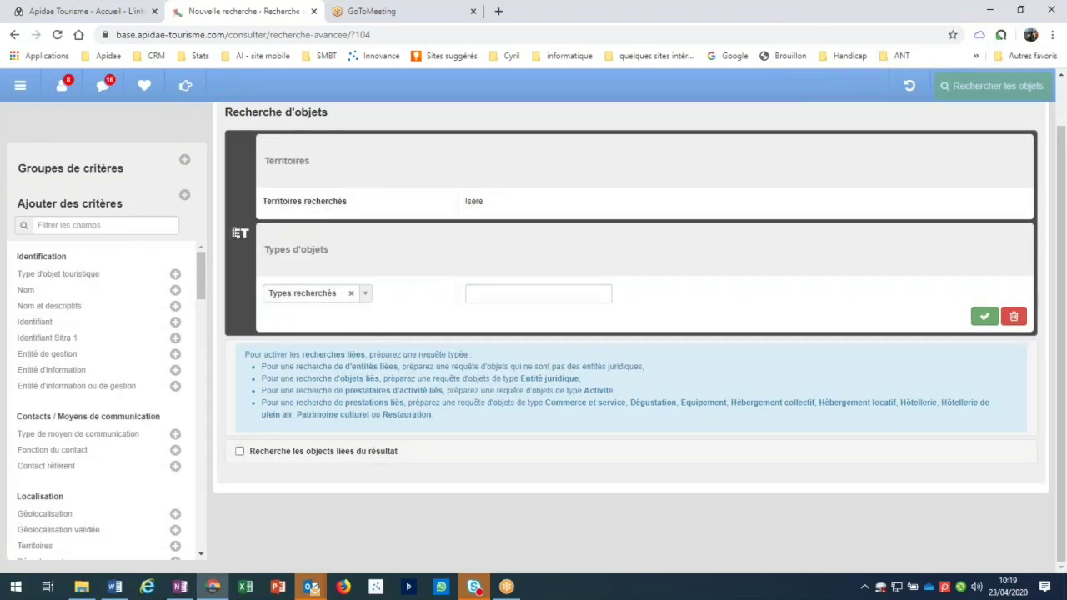
{"action": "left_click", "coordinate": [503, 294]}
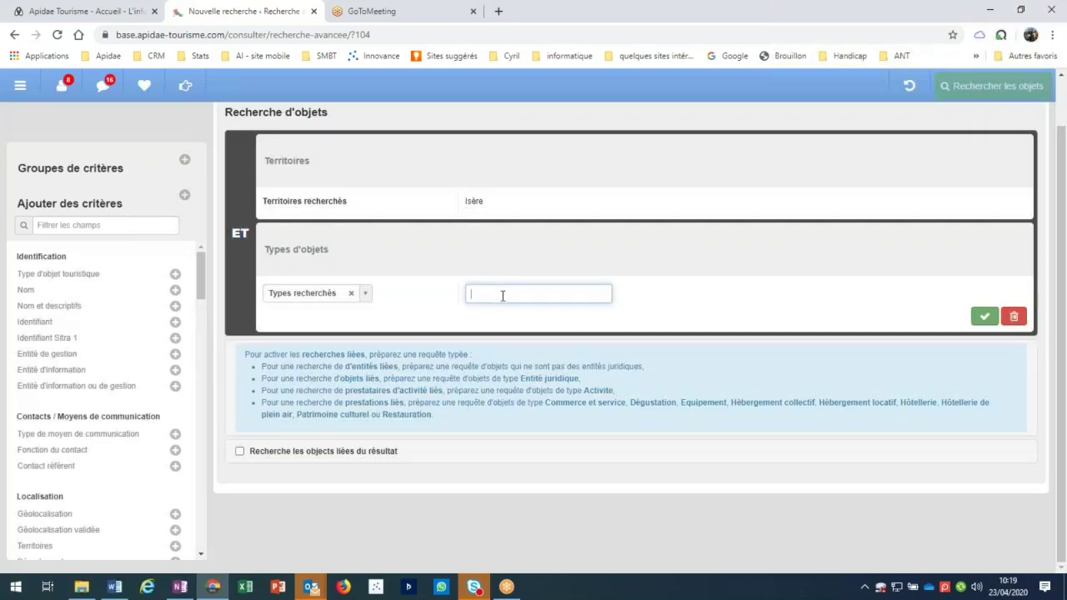
{"action": "left_click", "coordinate": [484, 307]}
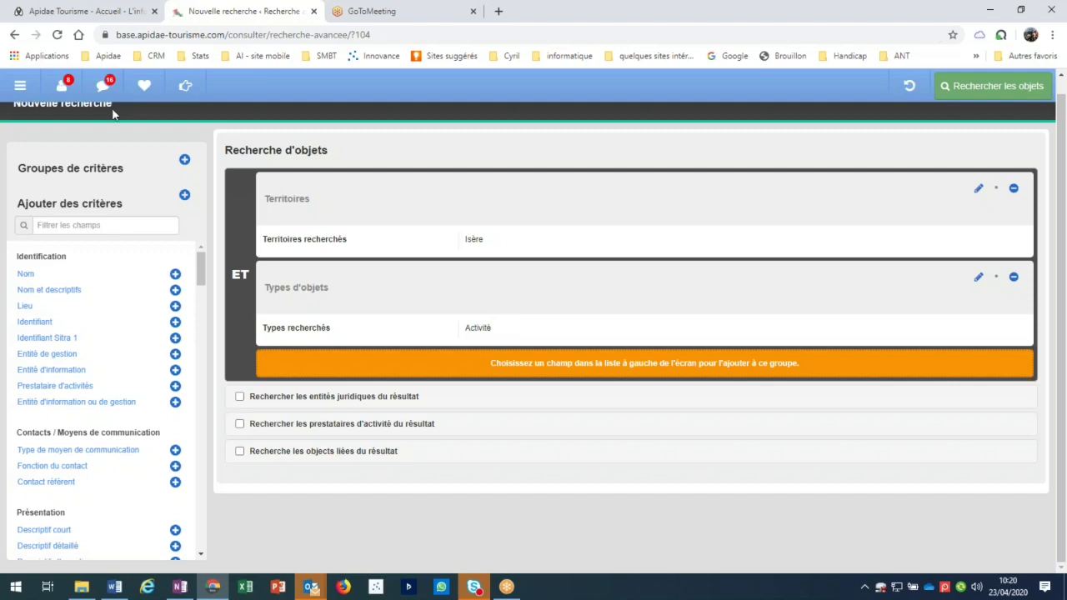
Step: Open the Où ? preferences of the user profile
{"action": "left_click", "coordinate": [63, 88]}
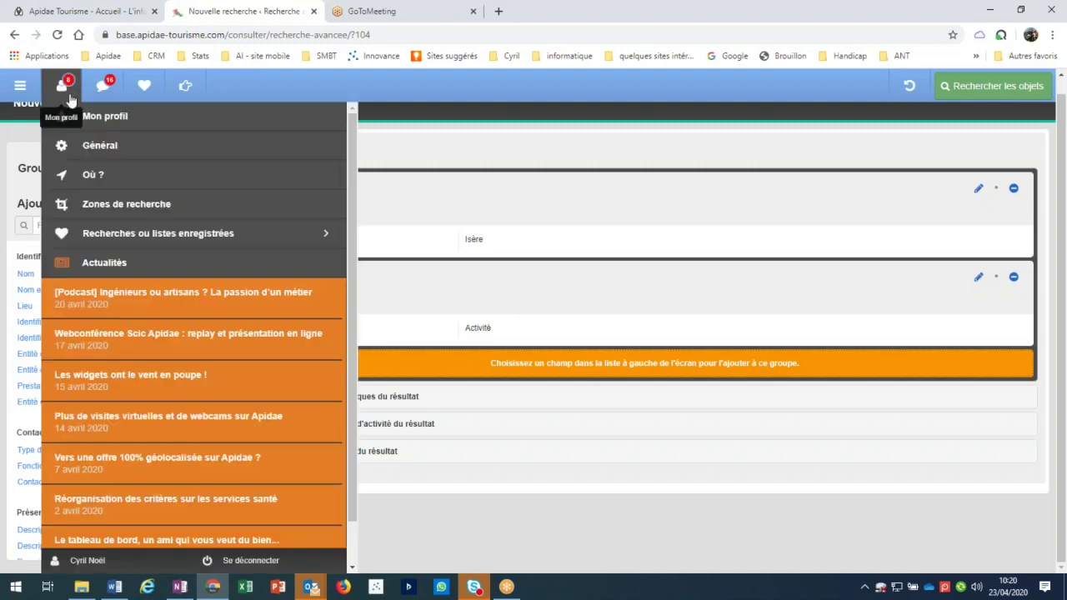
{"action": "left_click", "coordinate": [91, 174]}
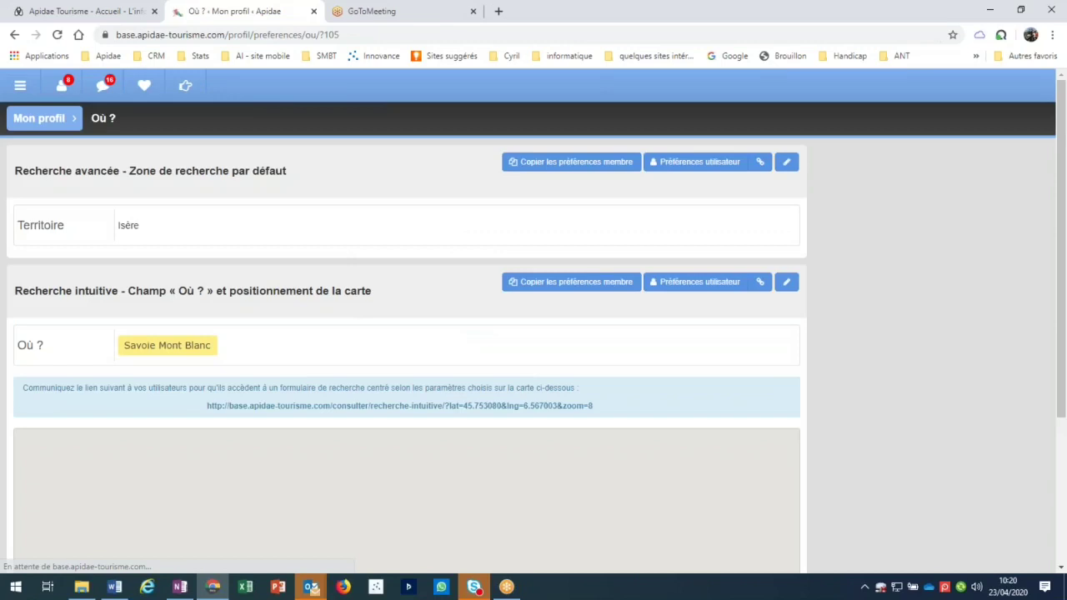
Step: Try choosing the commune Anthon (38280) for the advanced search default zone, and close the settings without saving
{"action": "left_click", "coordinate": [786, 162]}
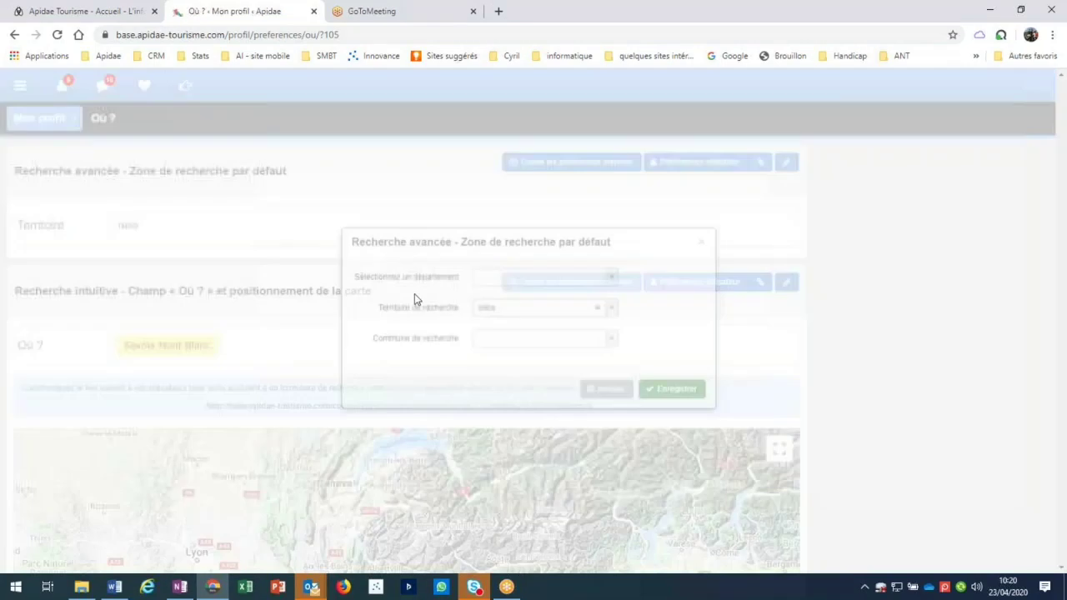
{"action": "left_click", "coordinate": [542, 341]}
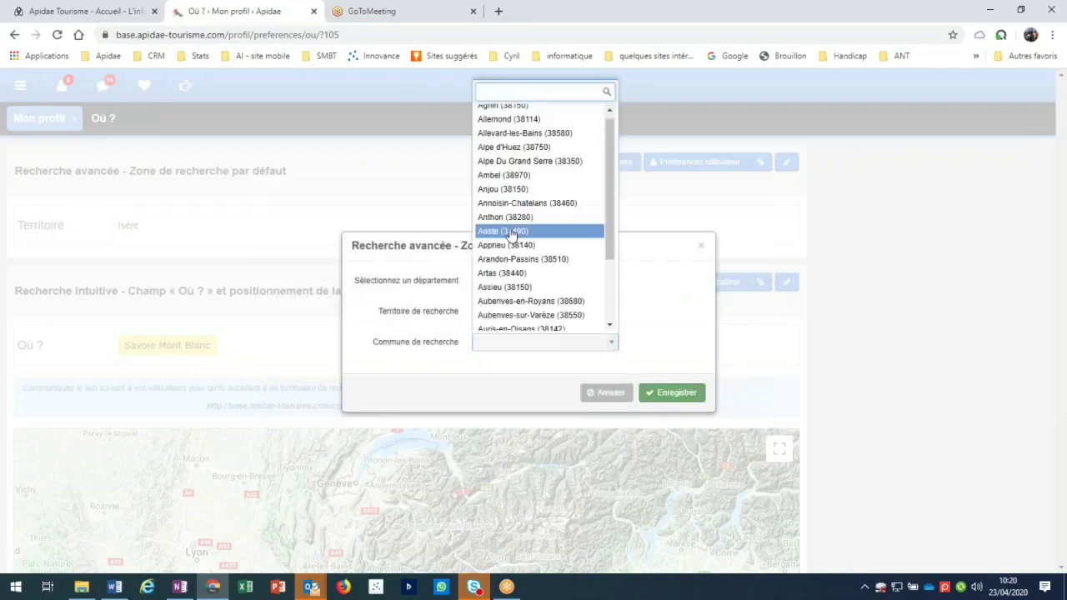
{"action": "left_click", "coordinate": [509, 229]}
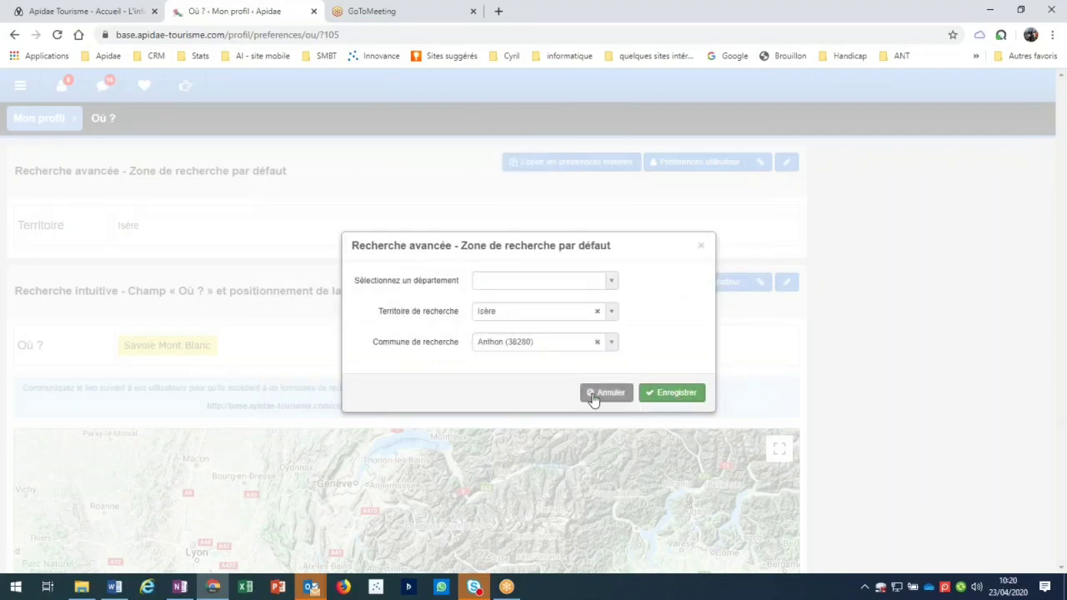
{"action": "left_click", "coordinate": [698, 248]}
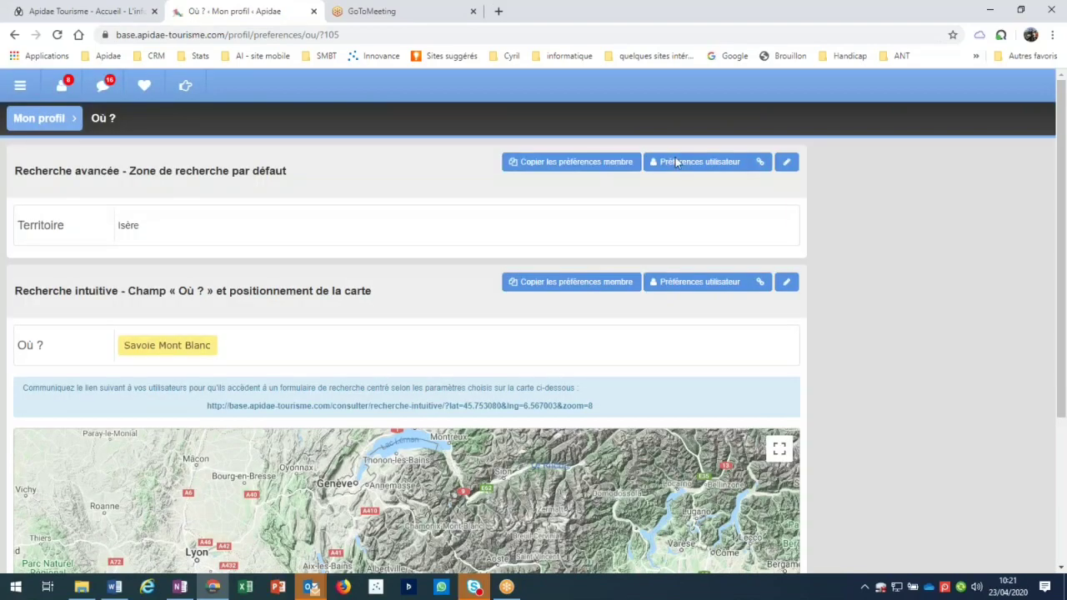
Step: Copy the member preferences into the advanced search default zone and open a new advanced search
{"action": "left_click", "coordinate": [610, 164]}
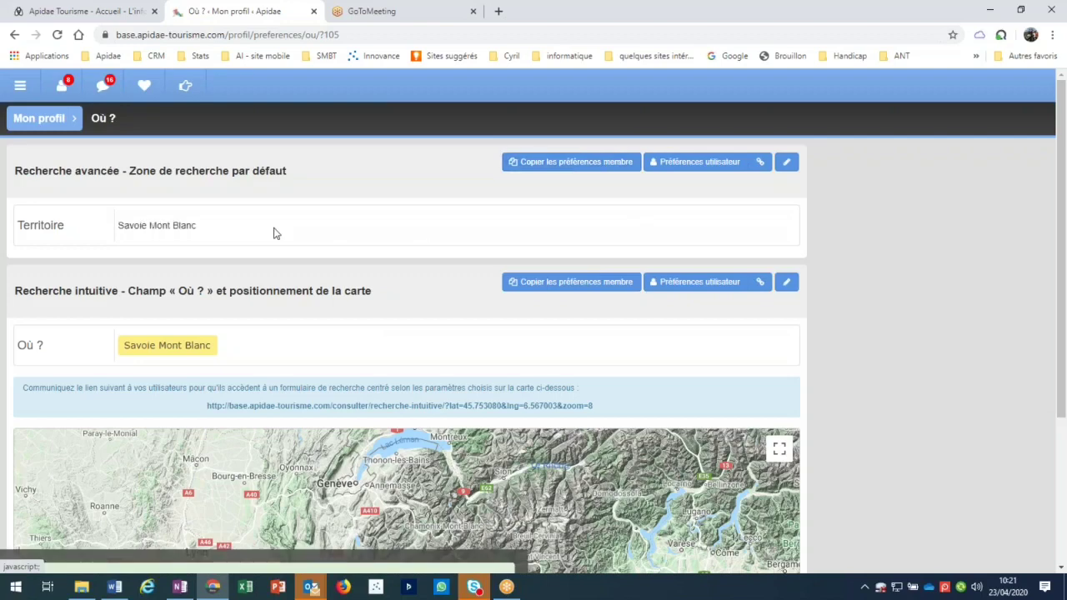
{"action": "left_click", "coordinate": [20, 85]}
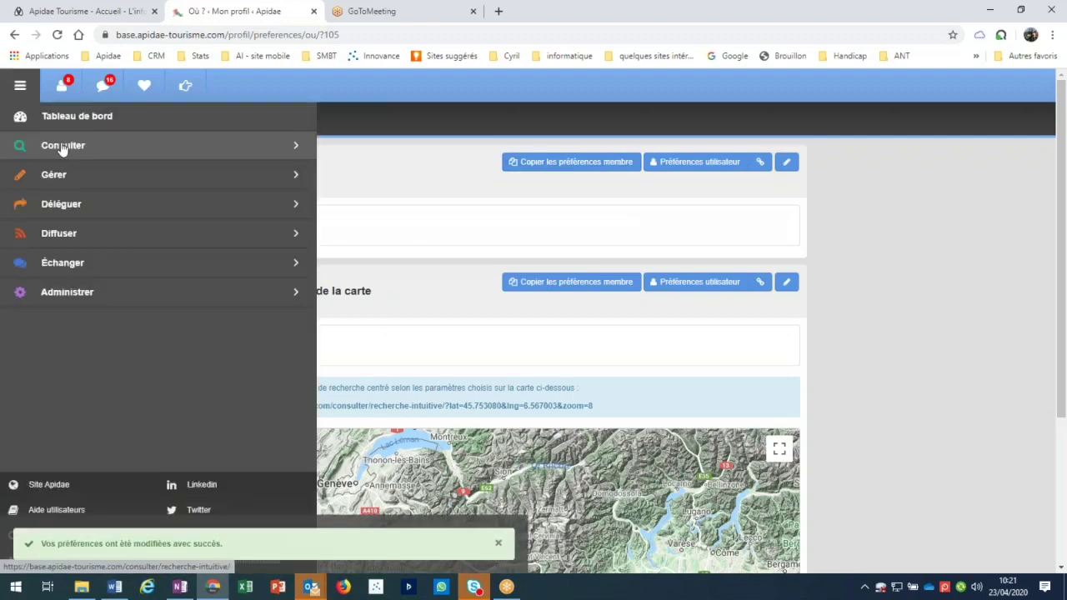
{"action": "left_click", "coordinate": [62, 147]}
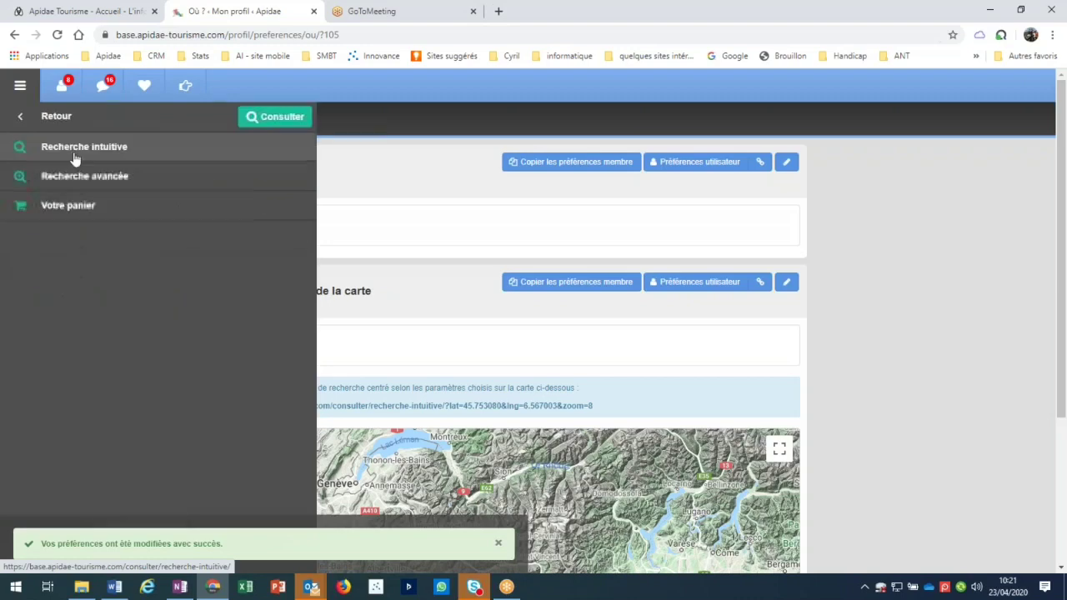
{"action": "left_click", "coordinate": [75, 176]}
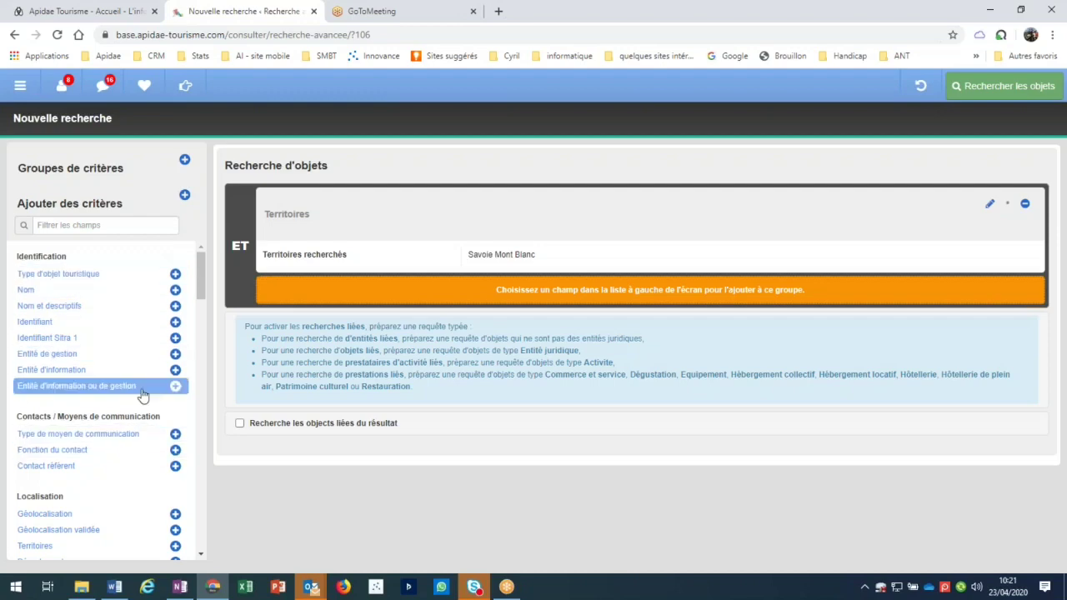
Step: Add a Géolocalisation validée criterion from the Localisation group and delete it from the search
{"action": "scroll", "coordinate": [142, 395], "scroll_direction": "down", "scroll_amount": 1}
{"action": "scroll", "coordinate": [142, 395], "scroll_direction": "down", "scroll_amount": 4}
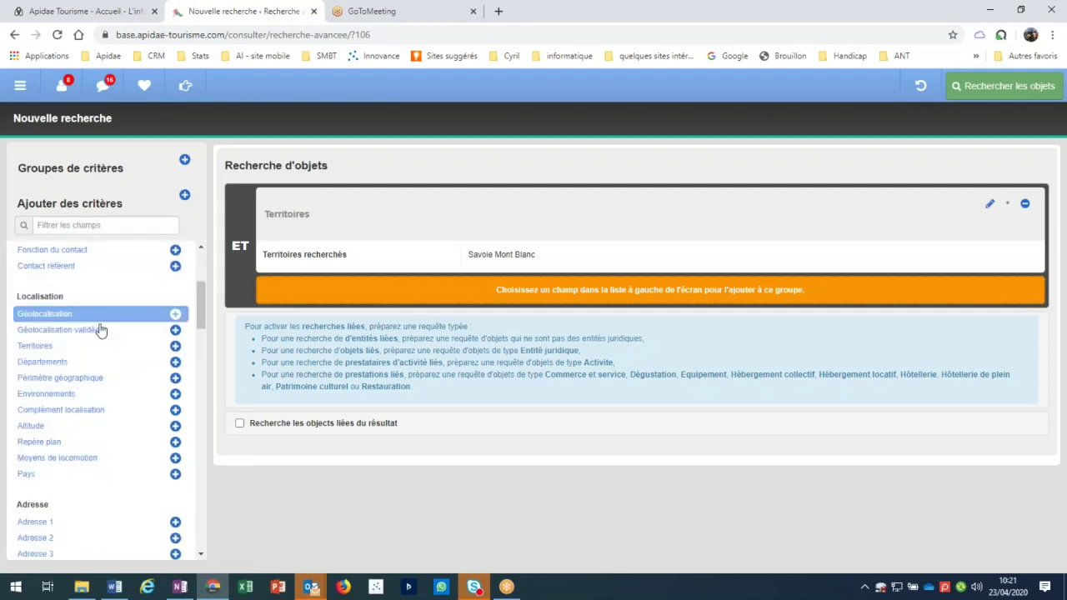
{"action": "left_click", "coordinate": [103, 329]}
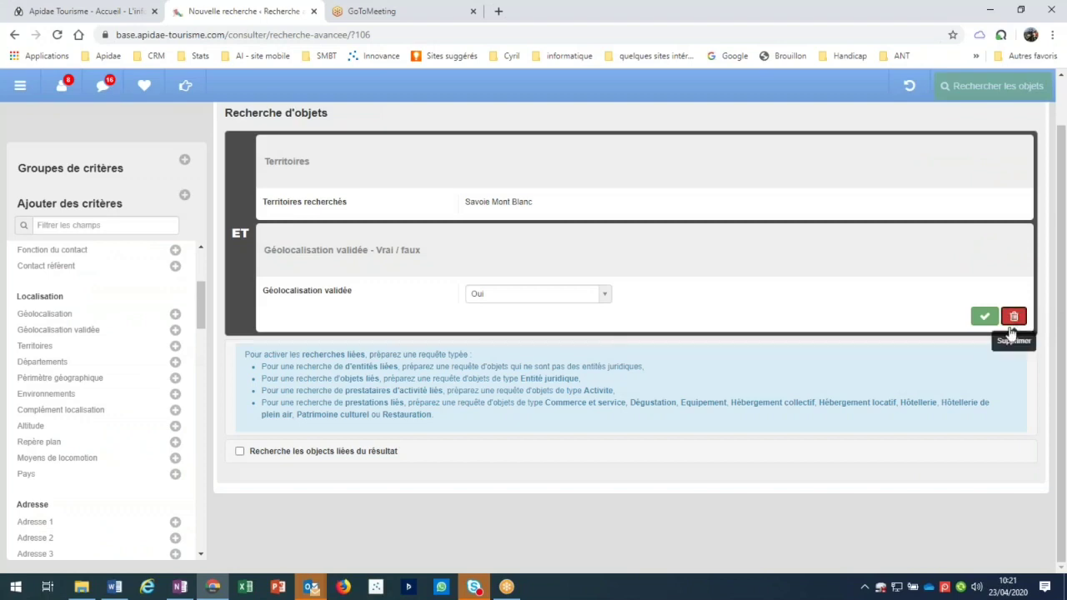
{"action": "left_click", "coordinate": [1014, 317]}
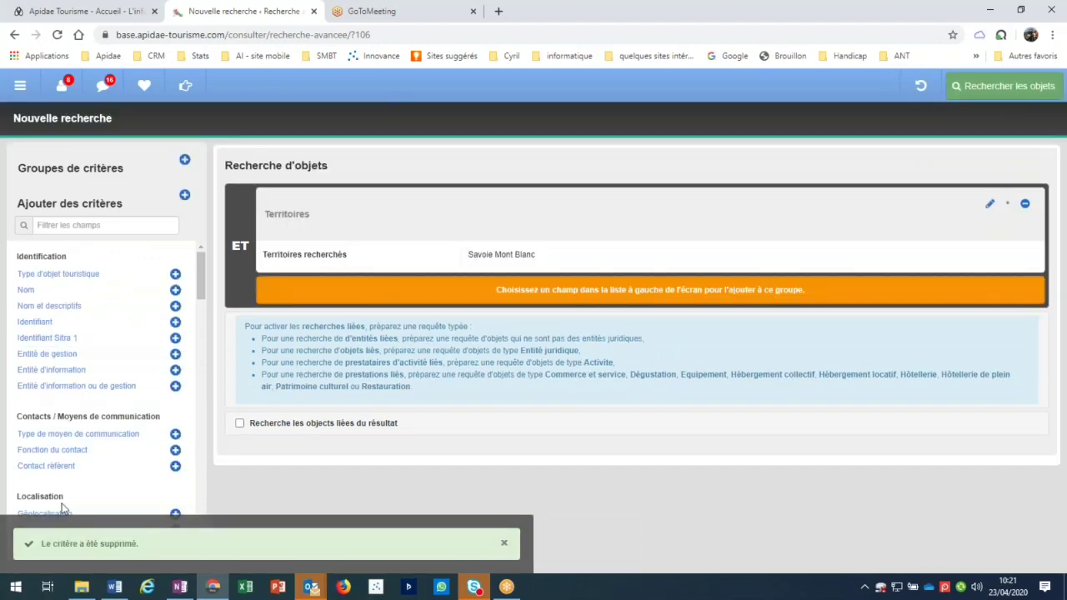
Step: Filter the available search criteria by "type", look over the matching fields and clear the filter
{"action": "left_click_drag", "start_coordinate": [201, 277], "coordinate": [61, 231]}
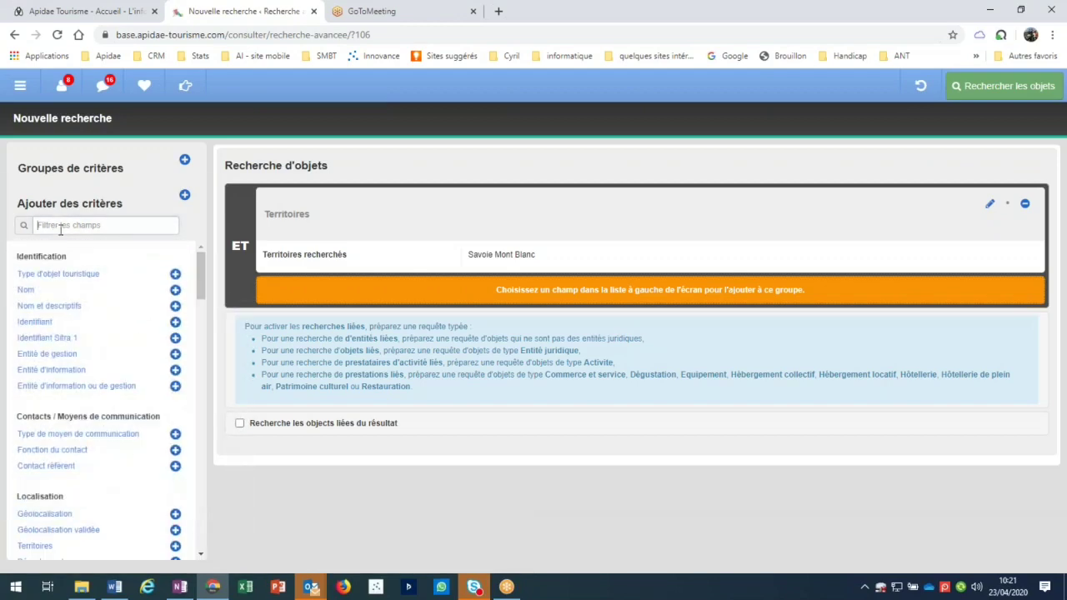
{"action": "left_click", "coordinate": [61, 226]}
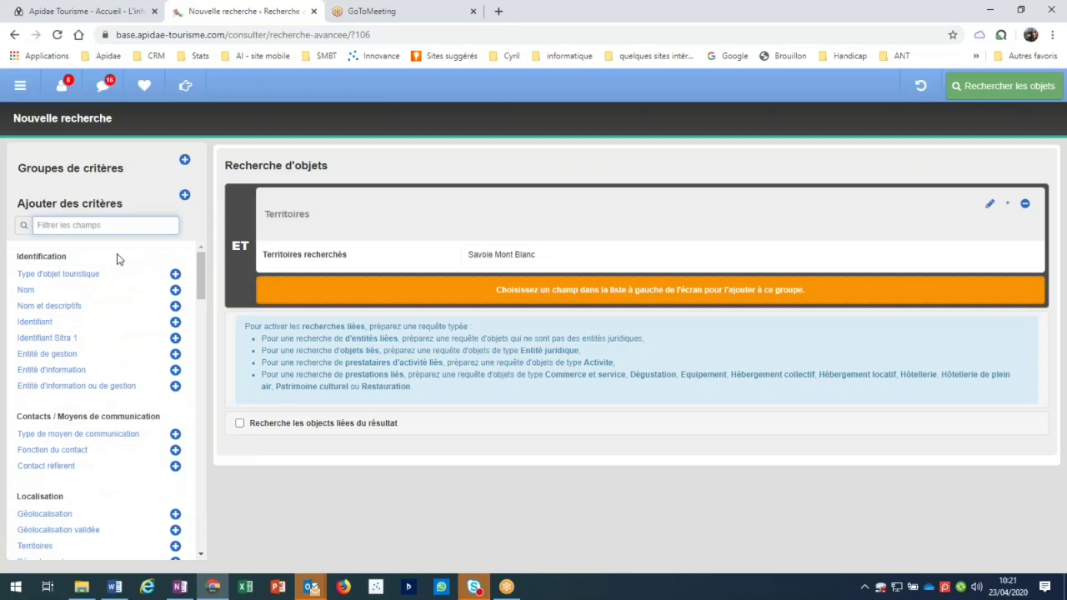
{"action": "type", "text": "t"}
{"action": "type", "text": "ype"}
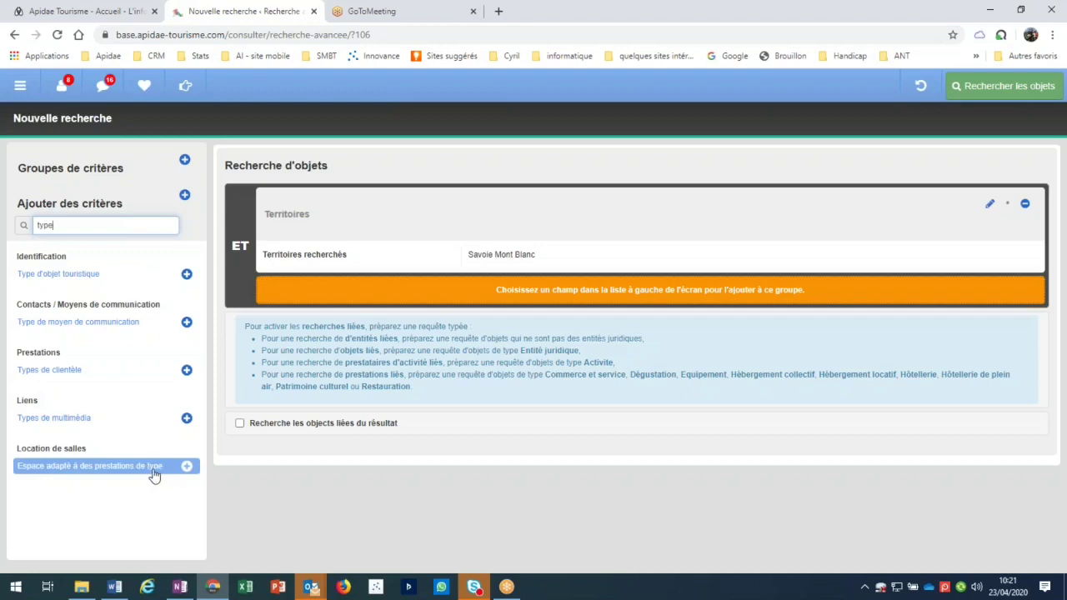
{"action": "double_click", "coordinate": [77, 225]}
{"action": "key", "text": "BackSpace"}
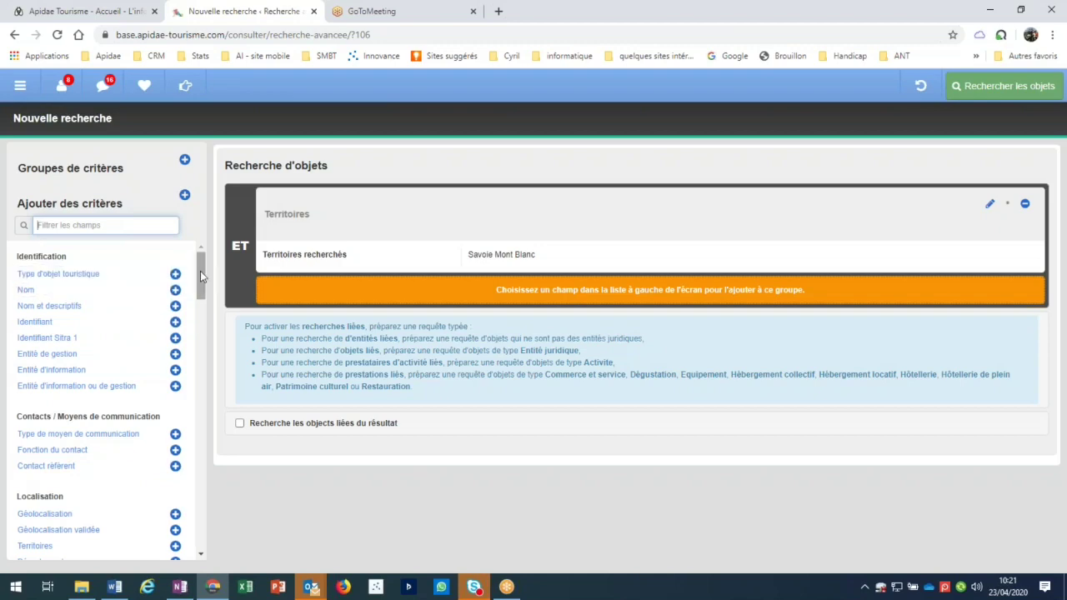
Step: Browse the full list of available criteria from Identification down to Images and back
{"action": "left_click_drag", "start_coordinate": [200, 271], "coordinate": [206, 421]}
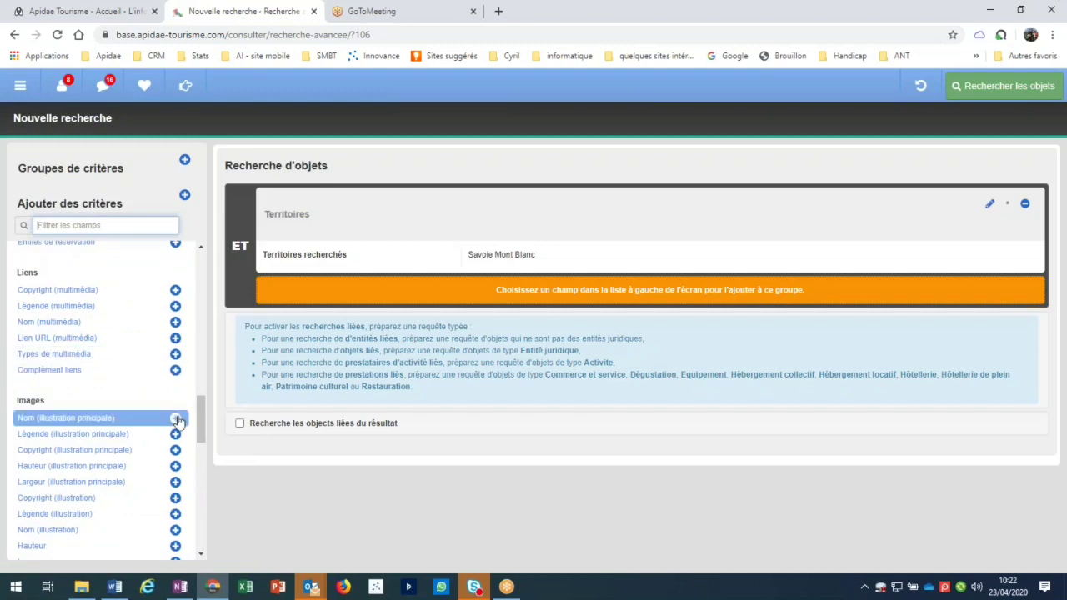
{"action": "scroll", "coordinate": [203, 413], "scroll_direction": "up", "scroll_amount": 1}
{"action": "left_click_drag", "start_coordinate": [203, 407], "coordinate": [199, 244]}
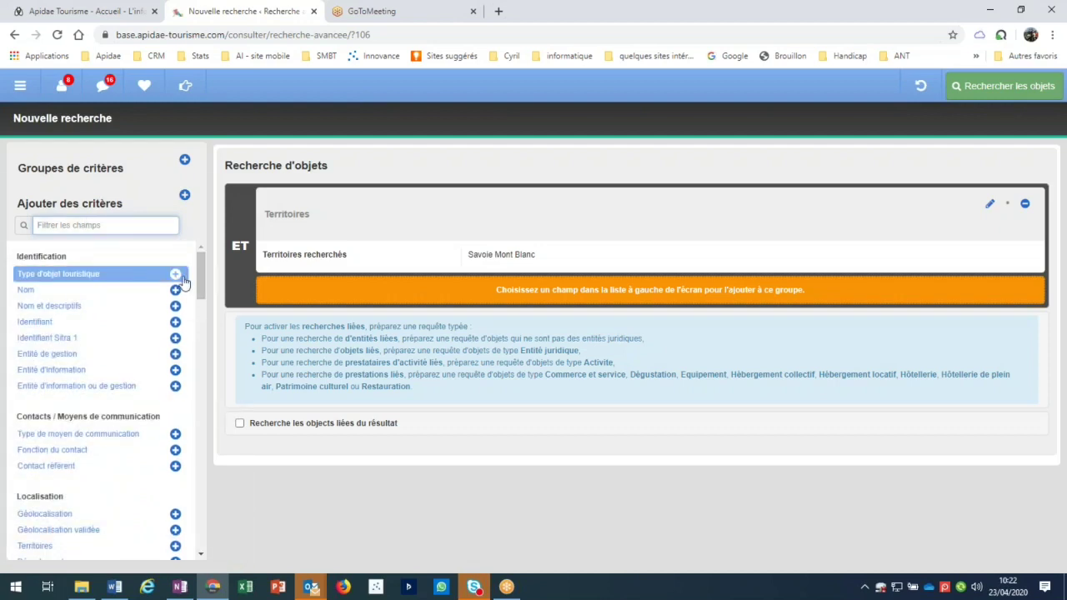
{"action": "scroll", "coordinate": [204, 286], "scroll_direction": "down", "scroll_amount": 1}
{"action": "scroll", "coordinate": [204, 285], "scroll_direction": "down", "scroll_amount": 1}
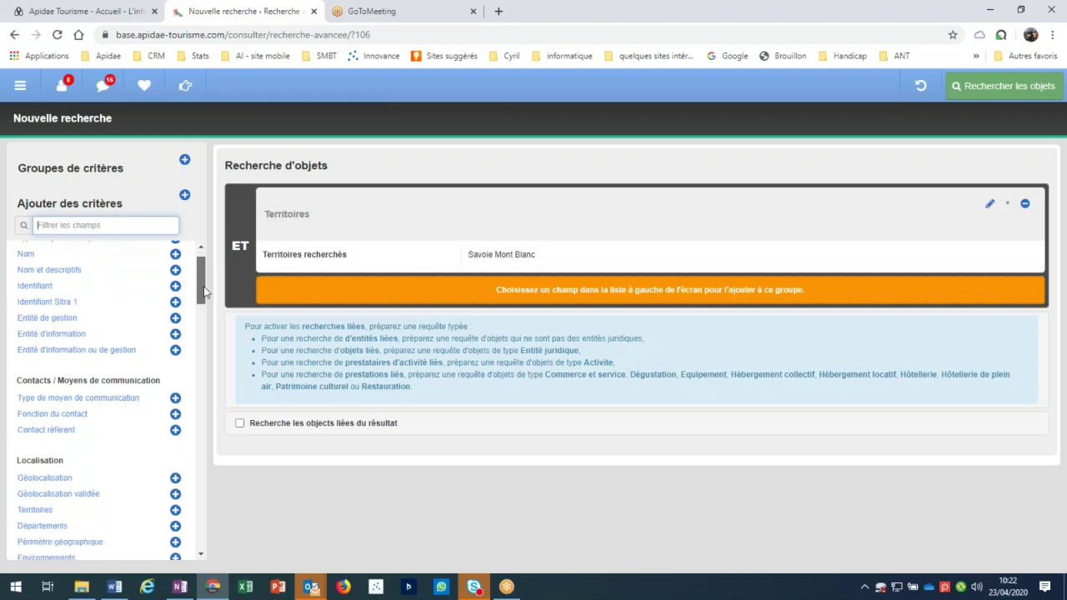
Step: Add a Type d'objet touristique criterion to the search and set it to Hôtellerie
{"action": "left_click_drag", "start_coordinate": [204, 286], "coordinate": [205, 263]}
{"action": "left_click", "coordinate": [92, 279]}
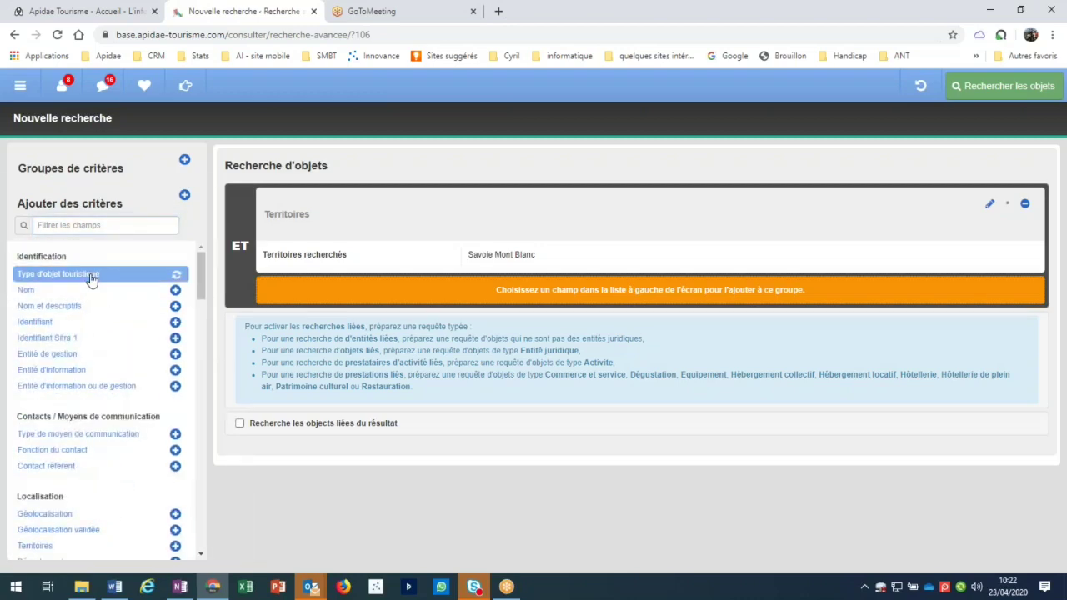
{"action": "left_click", "coordinate": [526, 297]}
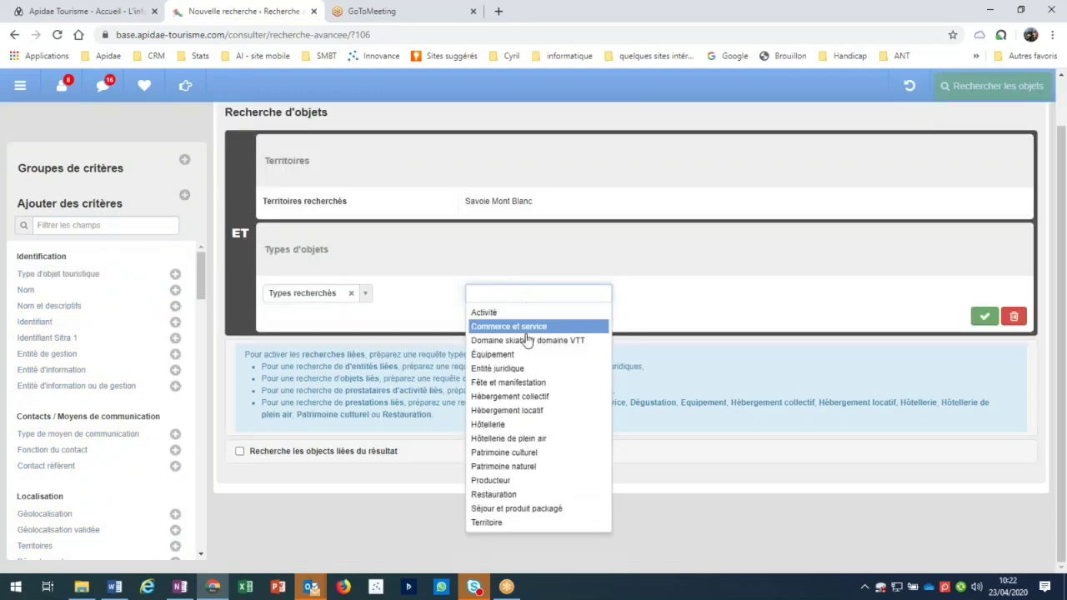
{"action": "left_click", "coordinate": [510, 425]}
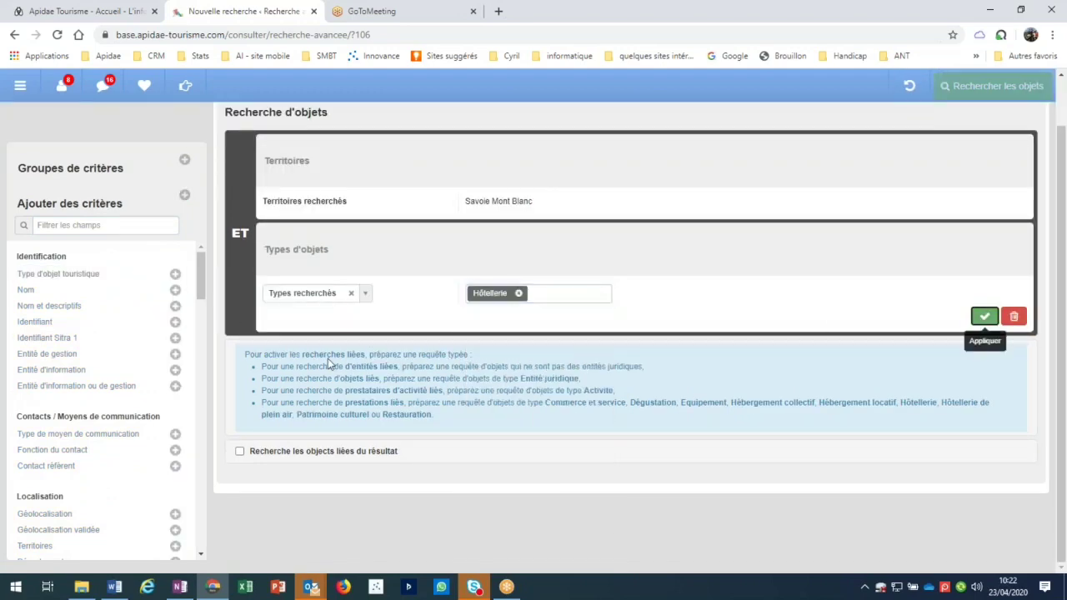
{"action": "key", "text": "Return"}
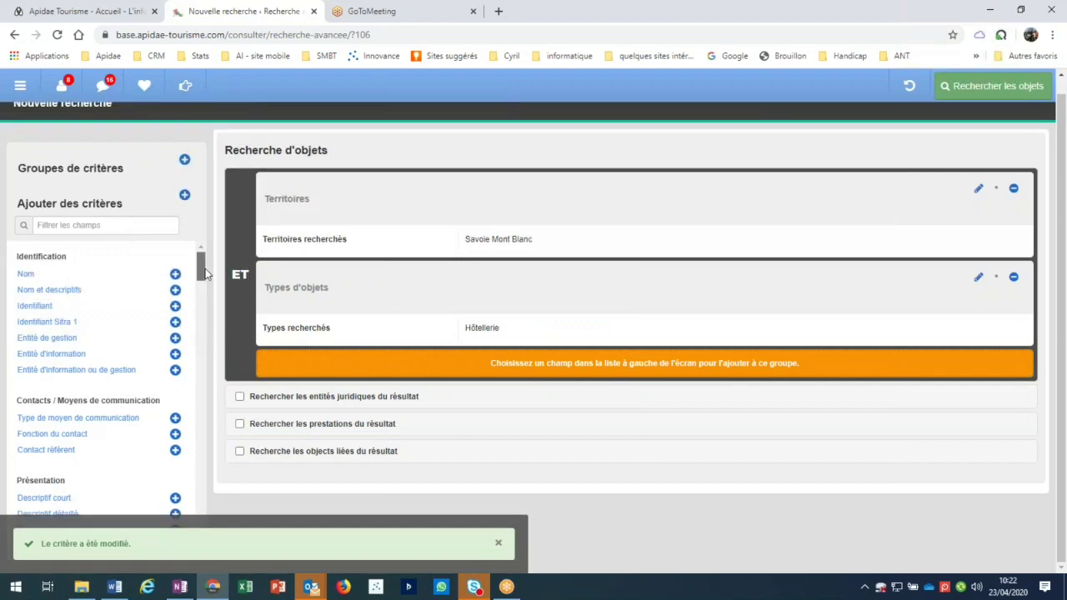
Step: Add Hébergement collectif to the Types d'objets criterion and compare the available Présentation fields
{"action": "scroll", "coordinate": [205, 277], "scroll_direction": "down", "scroll_amount": 1}
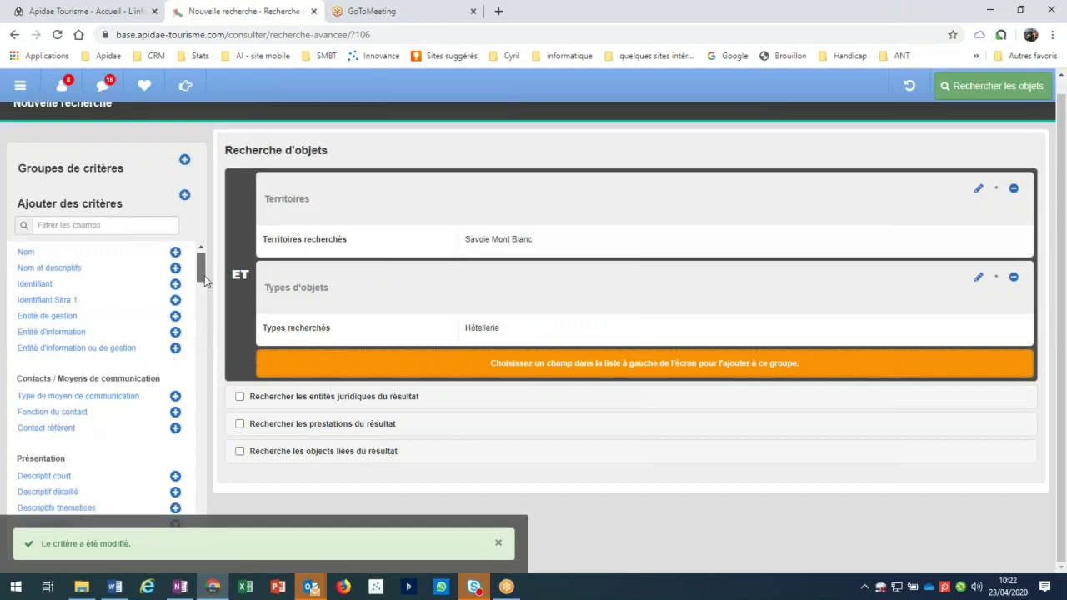
{"action": "scroll", "coordinate": [205, 278], "scroll_direction": "down", "scroll_amount": 8}
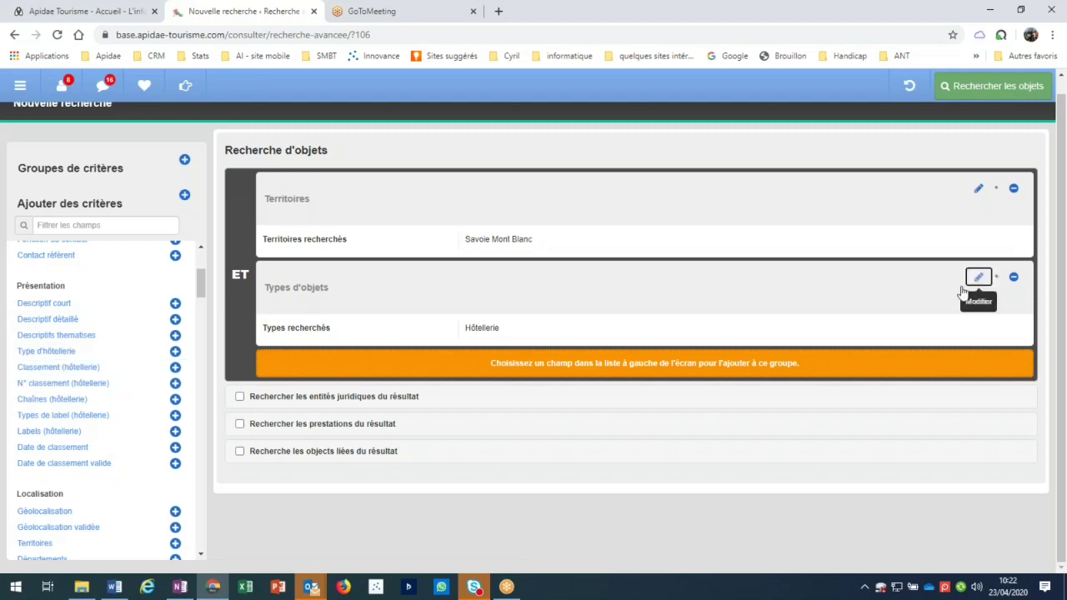
{"action": "left_click", "coordinate": [762, 331]}
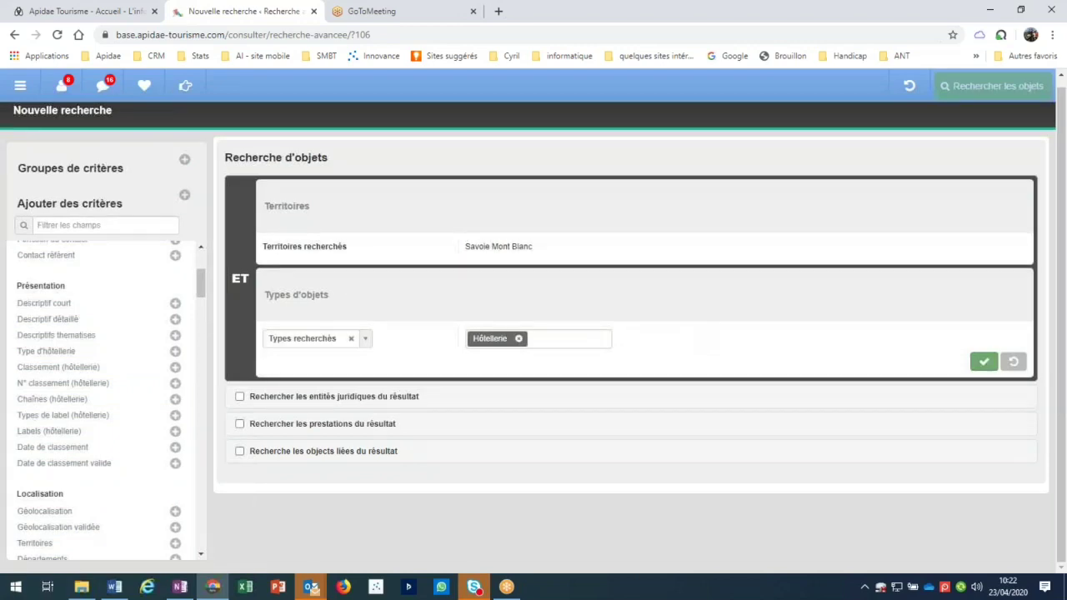
{"action": "left_click", "coordinate": [567, 338]}
{"action": "left_click", "coordinate": [516, 439]}
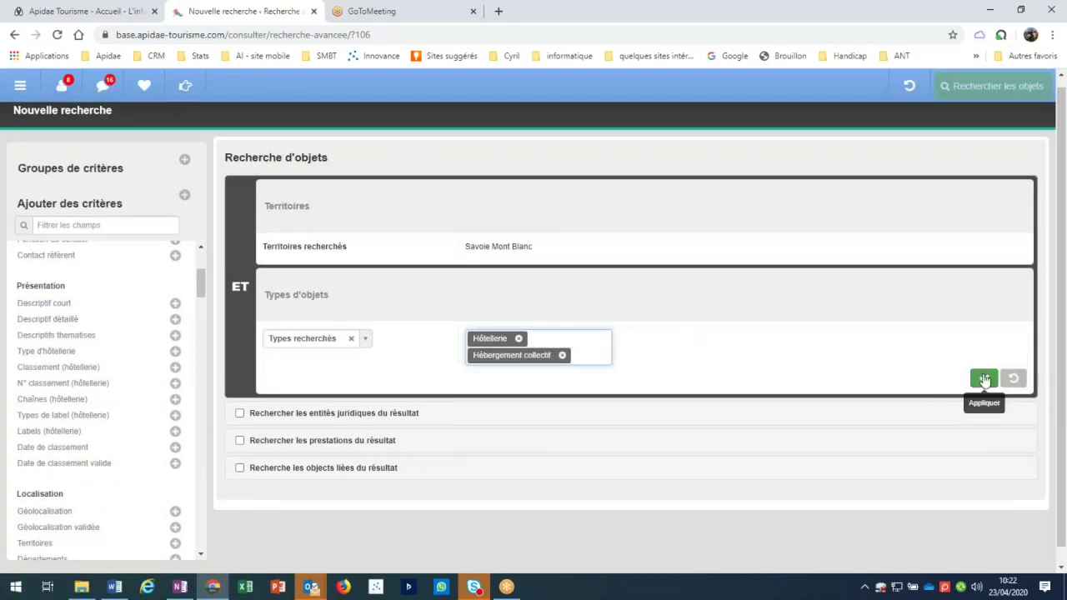
{"action": "left_click", "coordinate": [985, 380]}
{"action": "scroll", "coordinate": [138, 400], "scroll_direction": "down", "scroll_amount": 5}
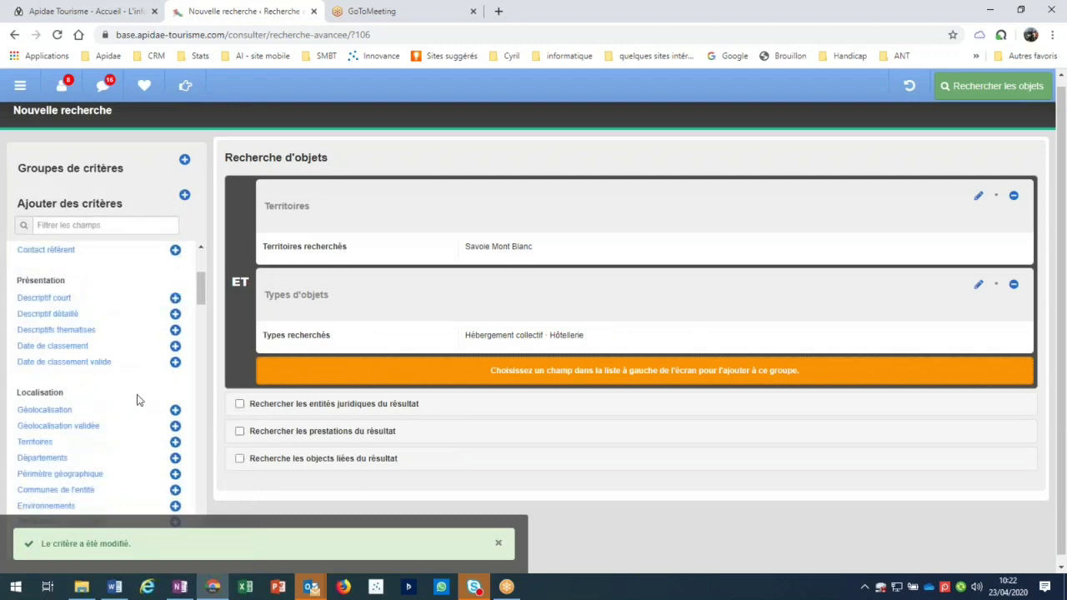
{"action": "scroll", "coordinate": [100, 475], "scroll_direction": "up", "scroll_amount": 3}
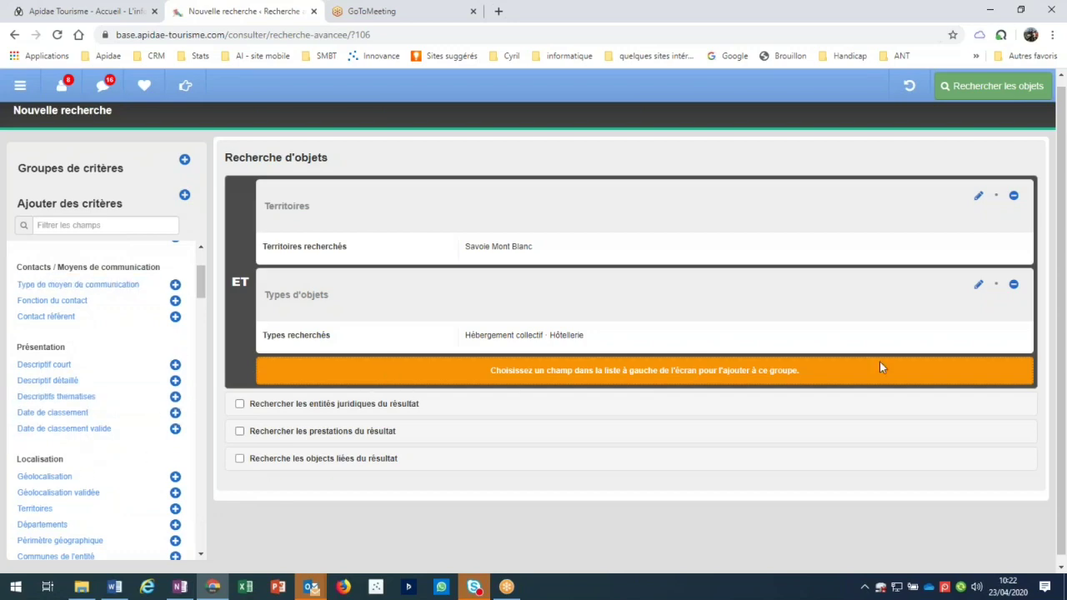
Step: Delete the Types d'objets criterion and add an Identifiant criterion to the search
{"action": "left_click", "coordinate": [1012, 284]}
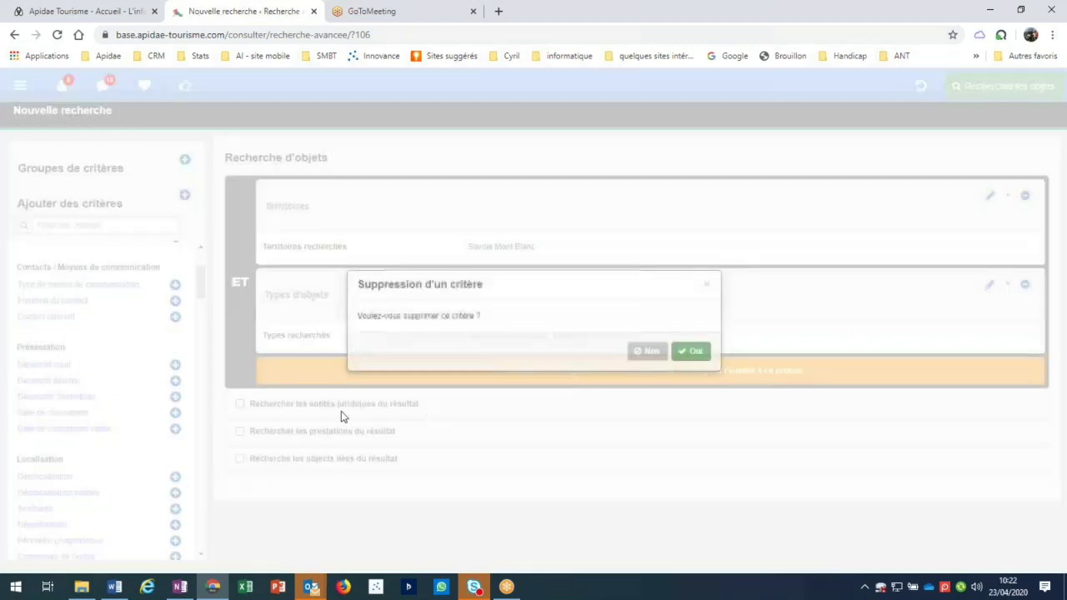
{"action": "left_click", "coordinate": [648, 352]}
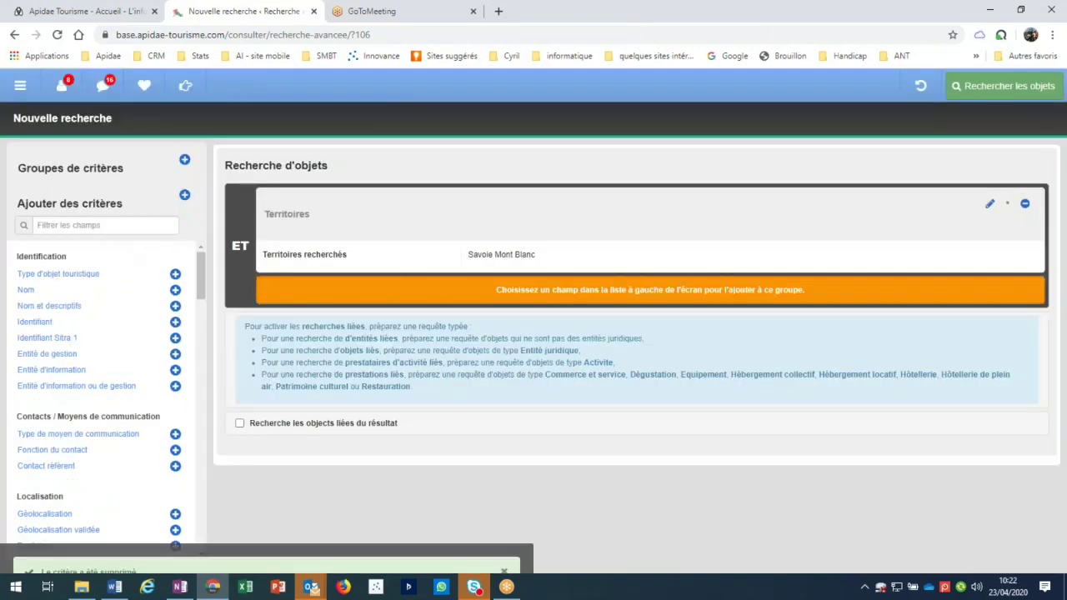
{"action": "left_click", "coordinate": [80, 324]}
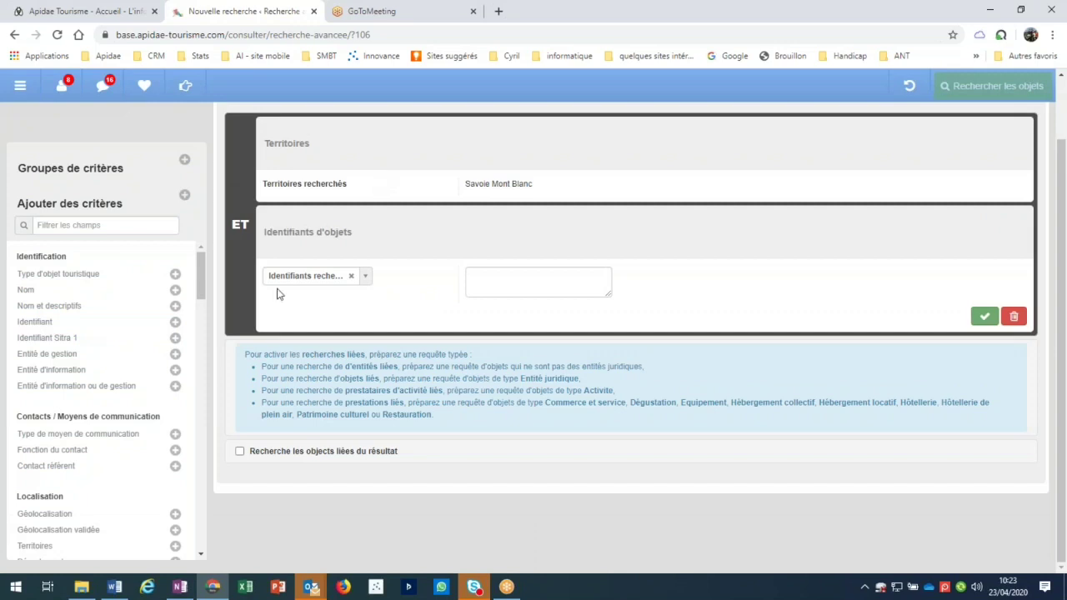
Step: Consult the Recherche avancée notes in OneNote, return to the browser and set a Types d'objets criterion to Hôtellerie
{"action": "left_click", "coordinate": [180, 587]}
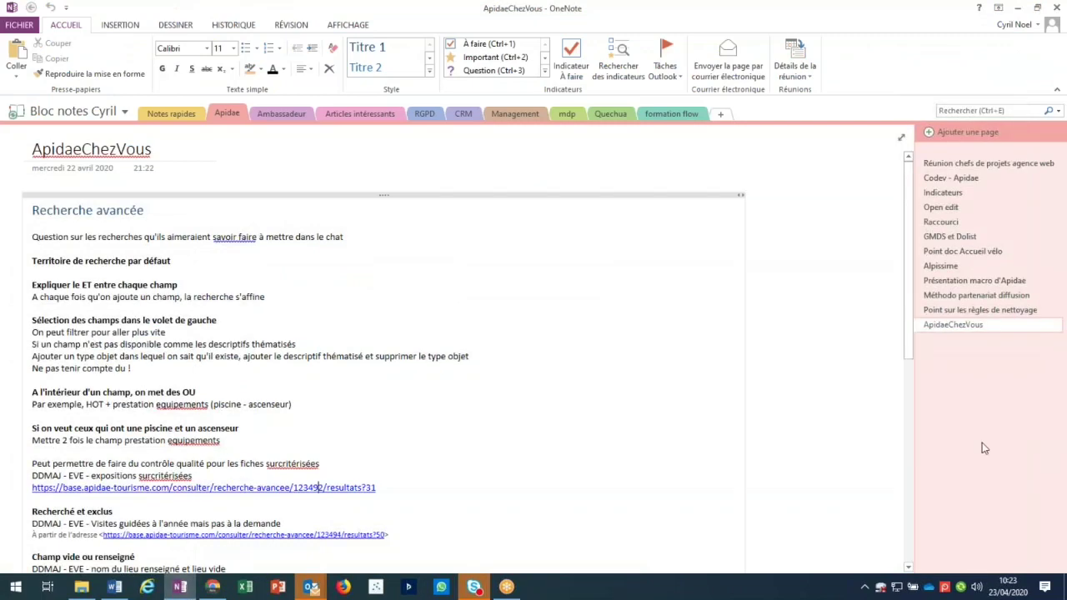
{"action": "key", "text": "alt+Tab"}
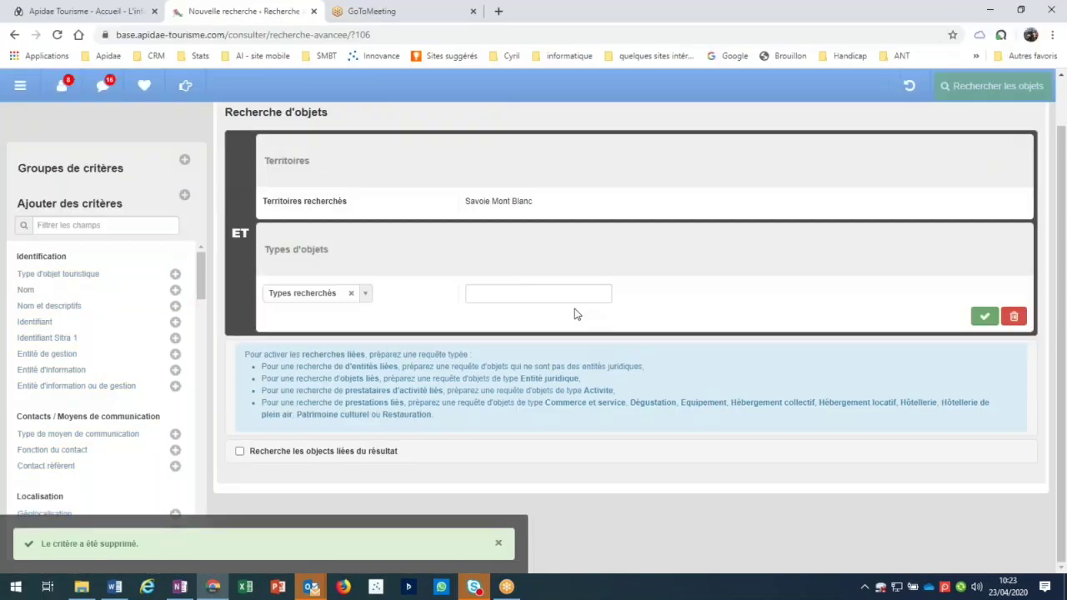
{"action": "left_click", "coordinate": [531, 293]}
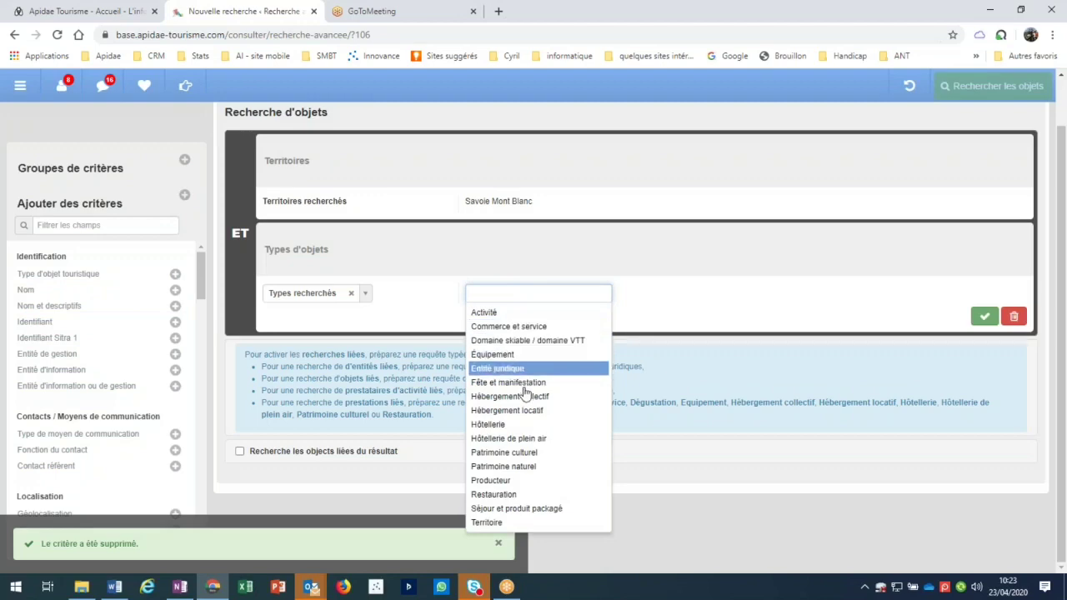
{"action": "left_click", "coordinate": [526, 424]}
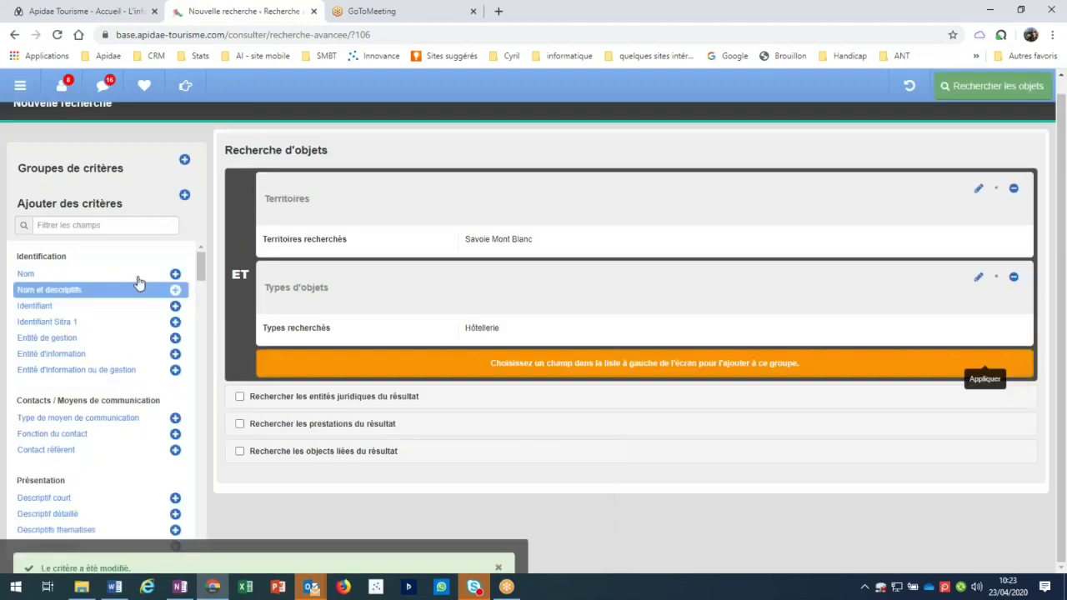
Step: Filter the available criteria by "equip" and add an Équipements criterion from Prestations with Ascenseur selected
{"action": "left_click", "coordinate": [129, 226]}
{"action": "type", "text": "equip"}
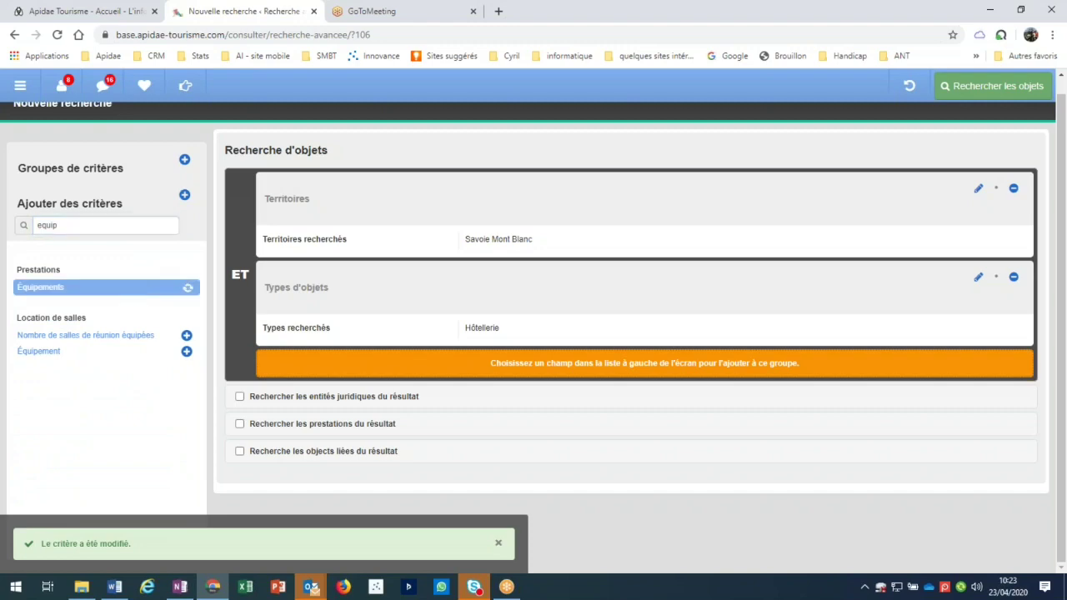
{"action": "left_click", "coordinate": [132, 290]}
{"action": "left_click", "coordinate": [503, 306]}
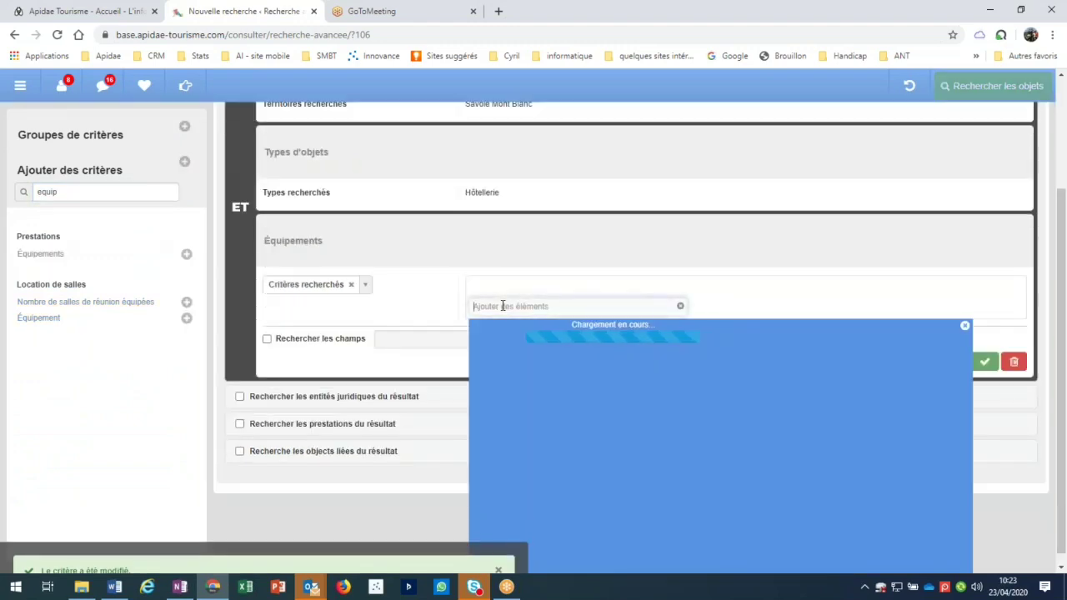
{"action": "type", "text": "asc"}
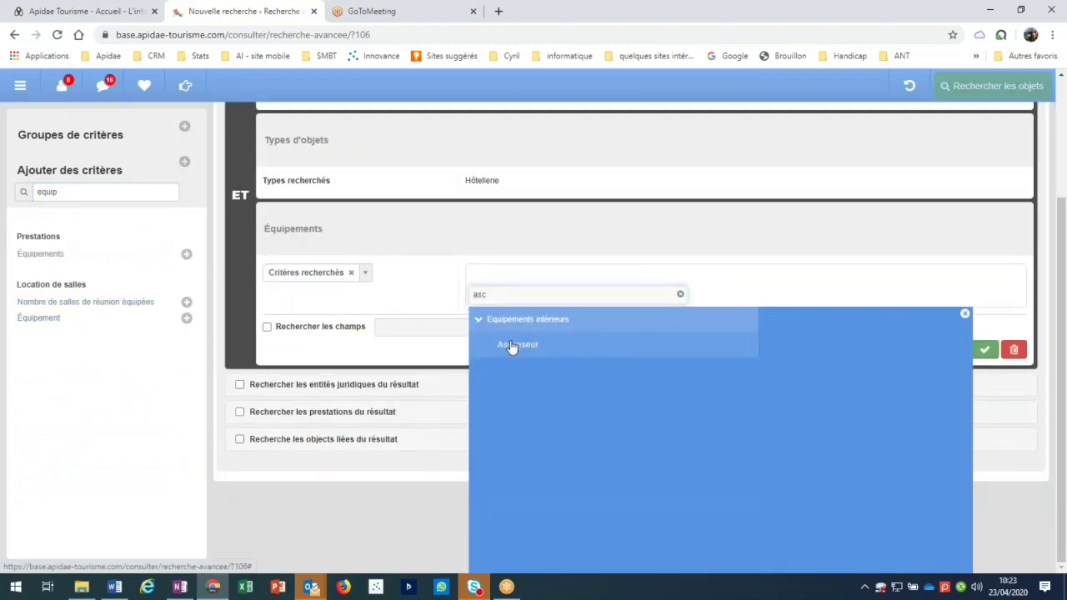
{"action": "left_click", "coordinate": [512, 346]}
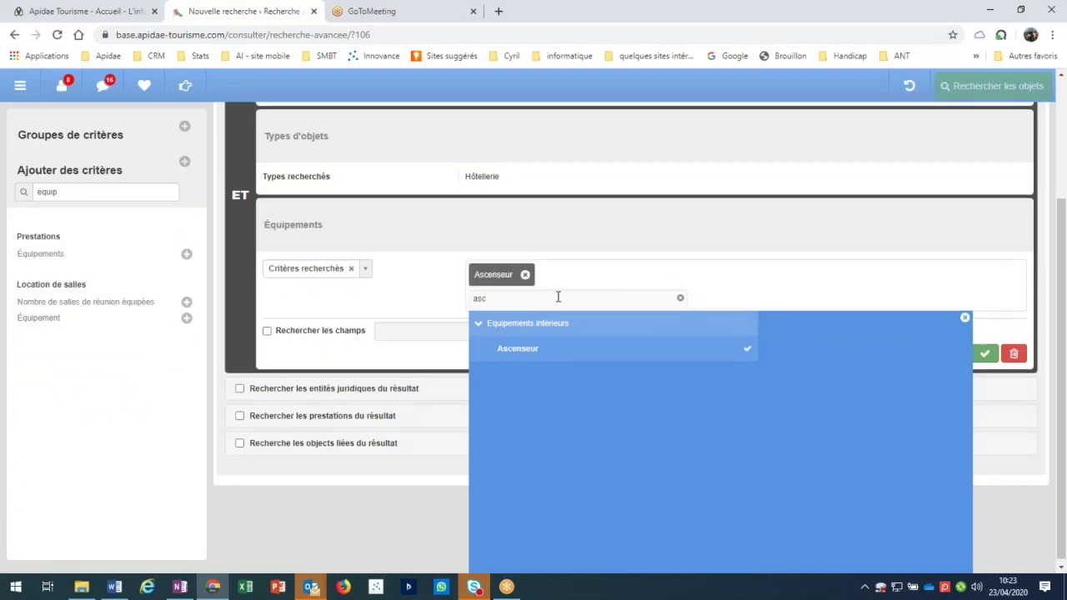
Step: Find "piscin" among the equipment elements, add Piscine alongside Ascenseur and apply the Équipements criterion
{"action": "left_click_drag", "start_coordinate": [555, 296], "coordinate": [457, 301]}
{"action": "type", "text": "piscin"}
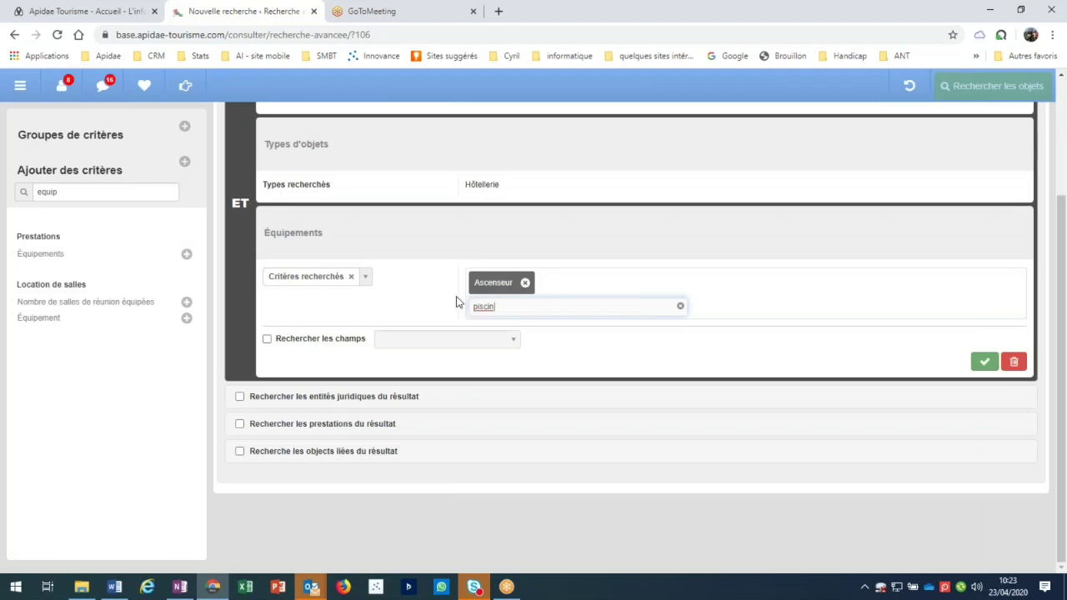
{"action": "left_click", "coordinate": [681, 306]}
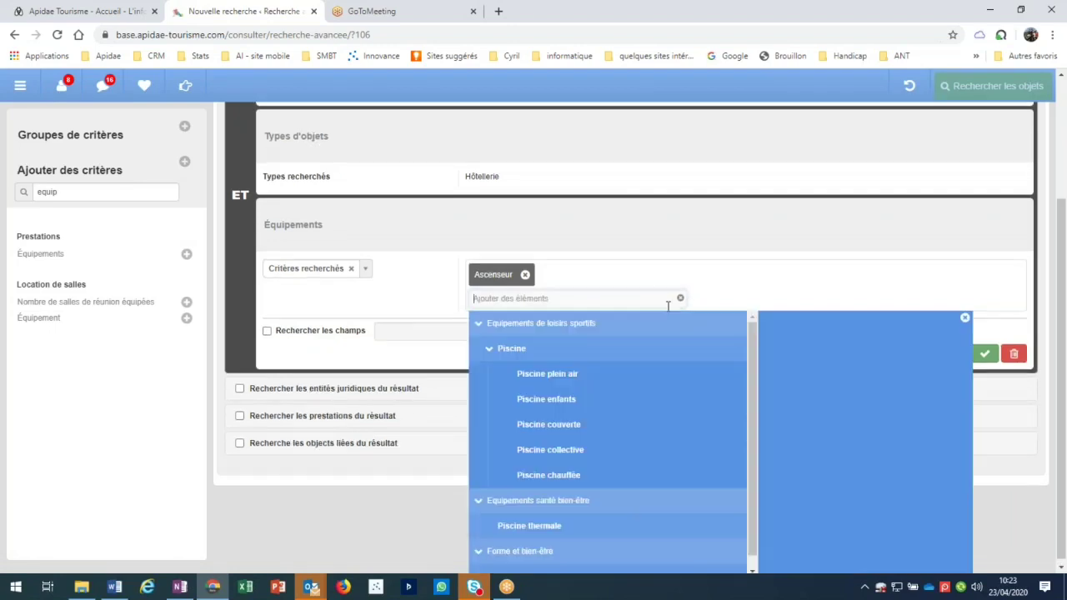
{"action": "left_click", "coordinate": [558, 298]}
{"action": "type", "text": "piscin"}
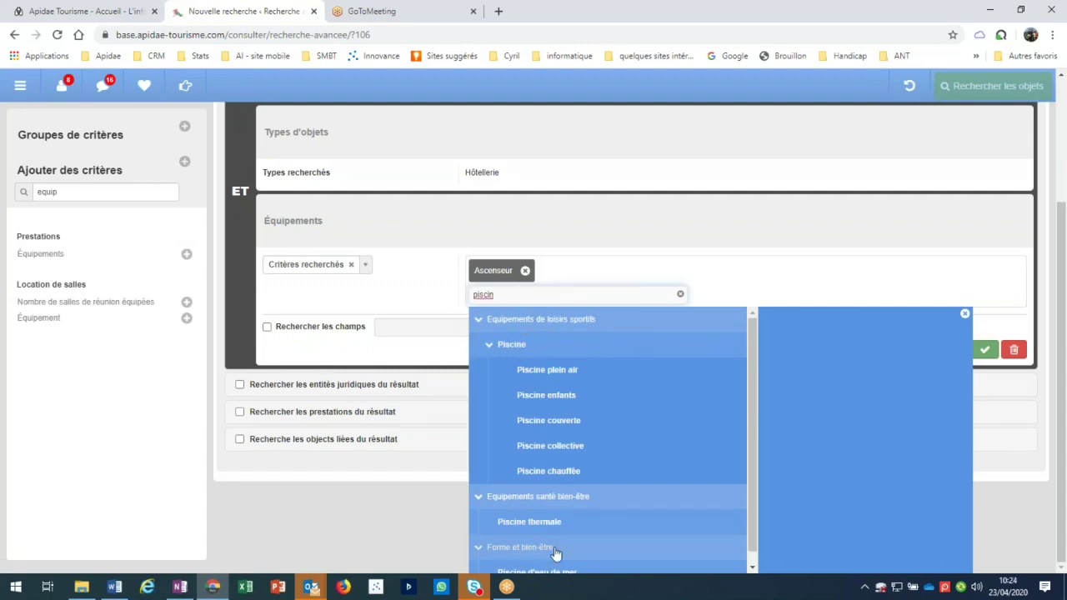
{"action": "left_click", "coordinate": [512, 350]}
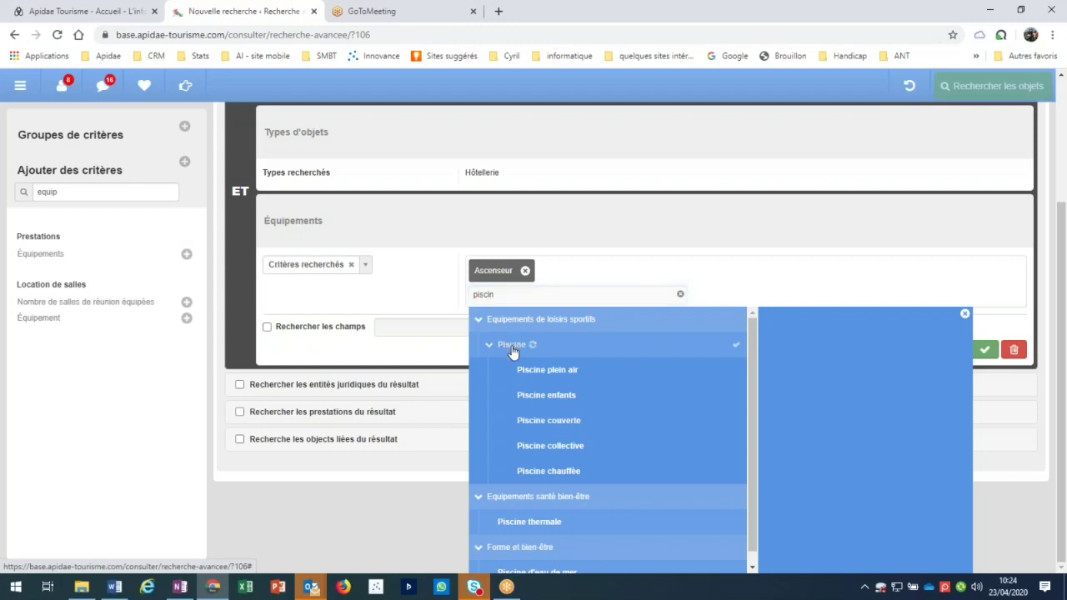
{"action": "left_click", "coordinate": [951, 369]}
{"action": "left_click", "coordinate": [984, 362]}
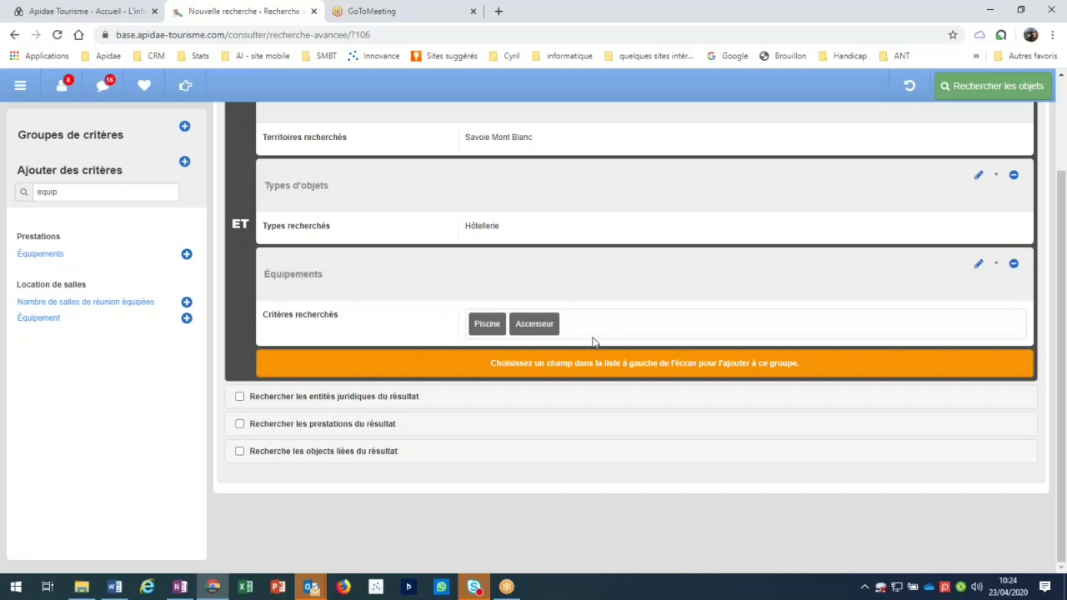
Step: Edit the Types d'objets criterion to include Hébergement collectif alongside Hôtellerie, and apply it
{"action": "left_click", "coordinate": [978, 175]}
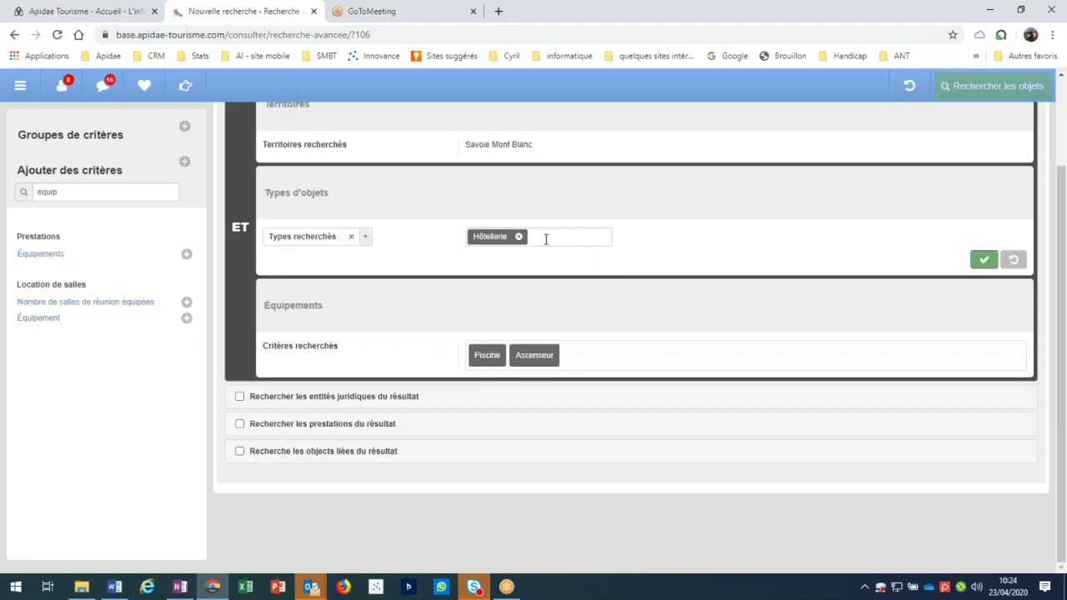
{"action": "left_click", "coordinate": [546, 239]}
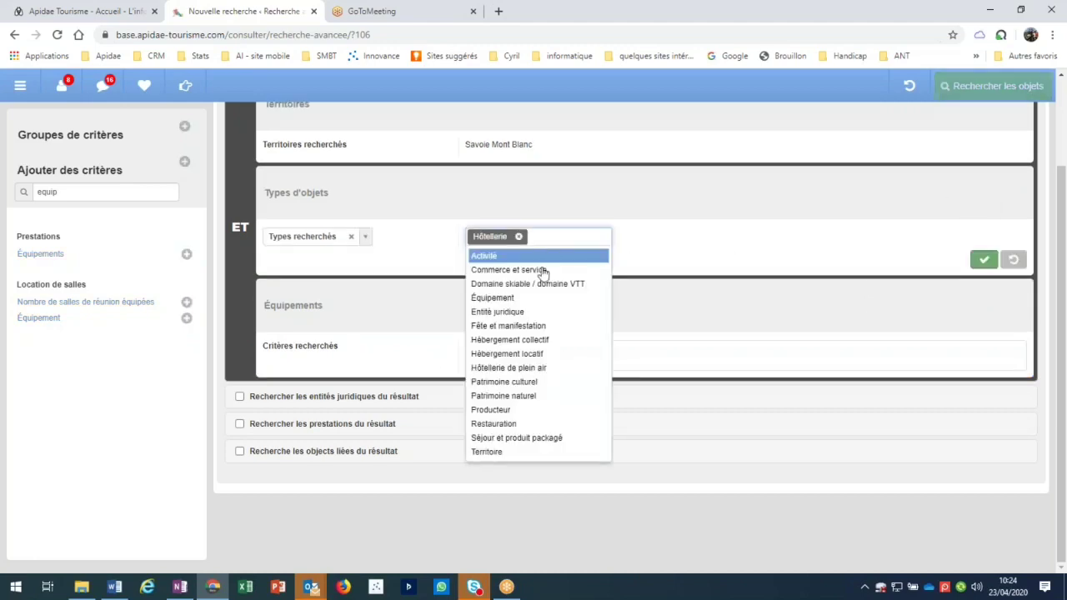
{"action": "left_click", "coordinate": [538, 341]}
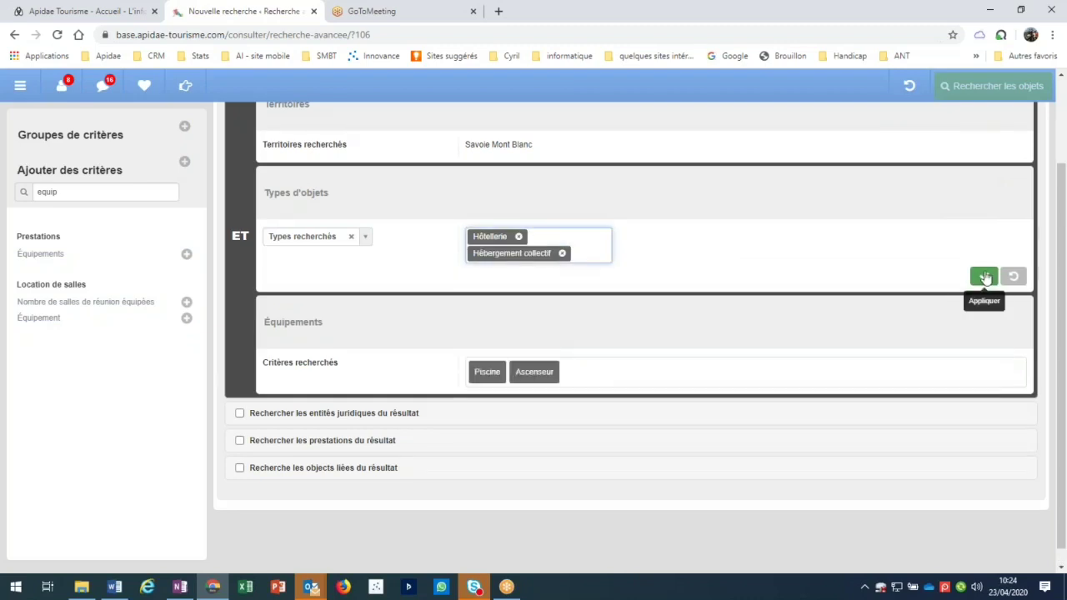
{"action": "key", "text": "Return"}
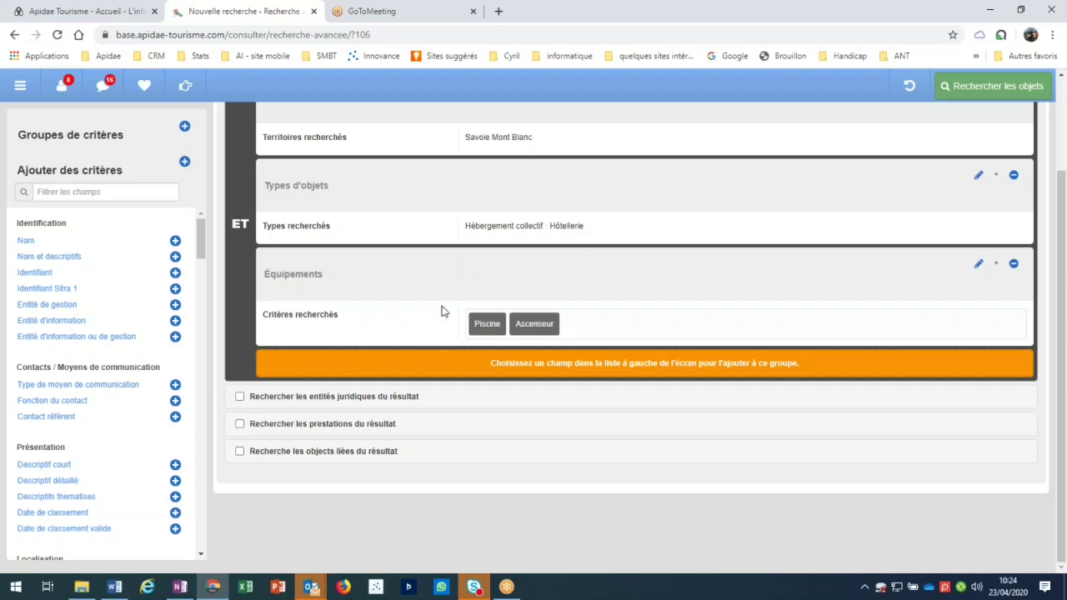
Step: Remove Hébergement collectif from the Types d'objets criterion and apply the change
{"action": "left_click", "coordinate": [978, 175]}
{"action": "left_click", "coordinate": [472, 221]}
{"action": "left_click", "coordinate": [980, 261]}
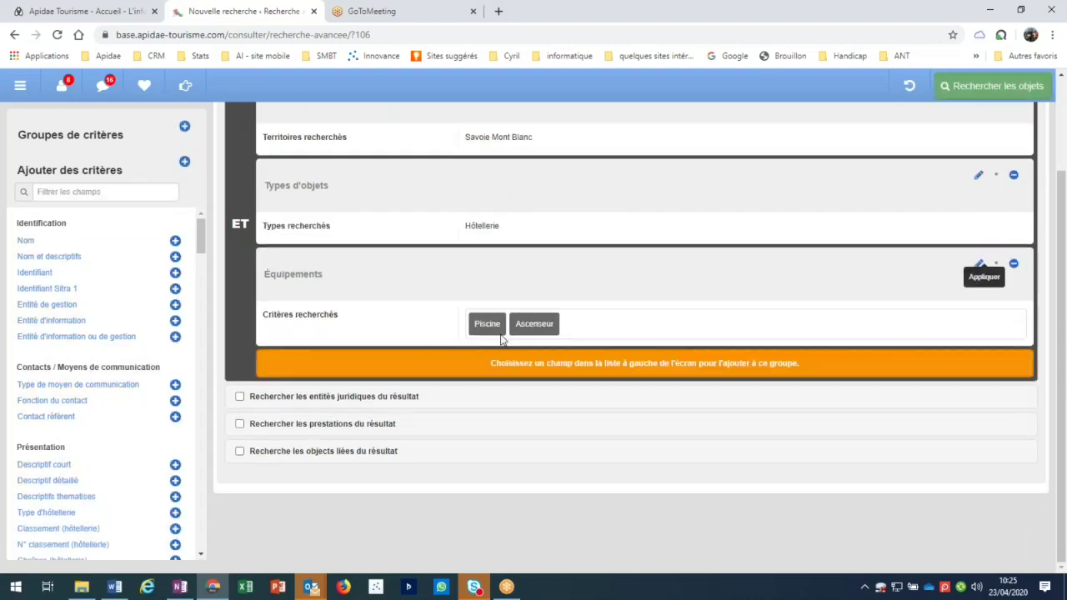
Step: Run the object search, return to its criteria and remove Ascenseur from the Équipements criterion
{"action": "left_click", "coordinate": [1006, 97]}
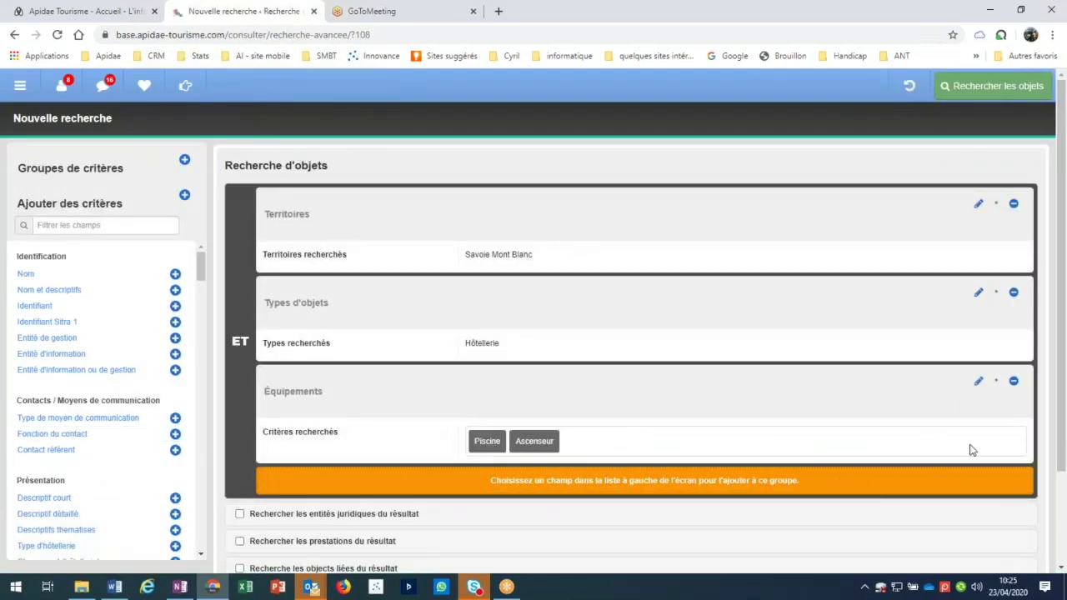
{"action": "left_click", "coordinate": [980, 385]}
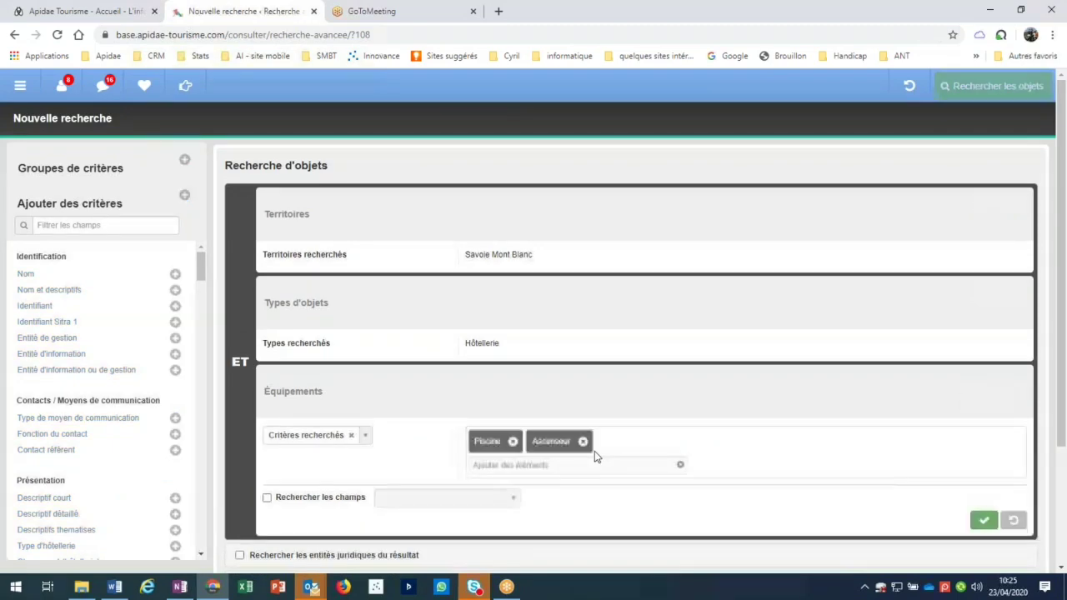
{"action": "left_click", "coordinate": [582, 441]}
{"action": "left_click", "coordinate": [984, 521]}
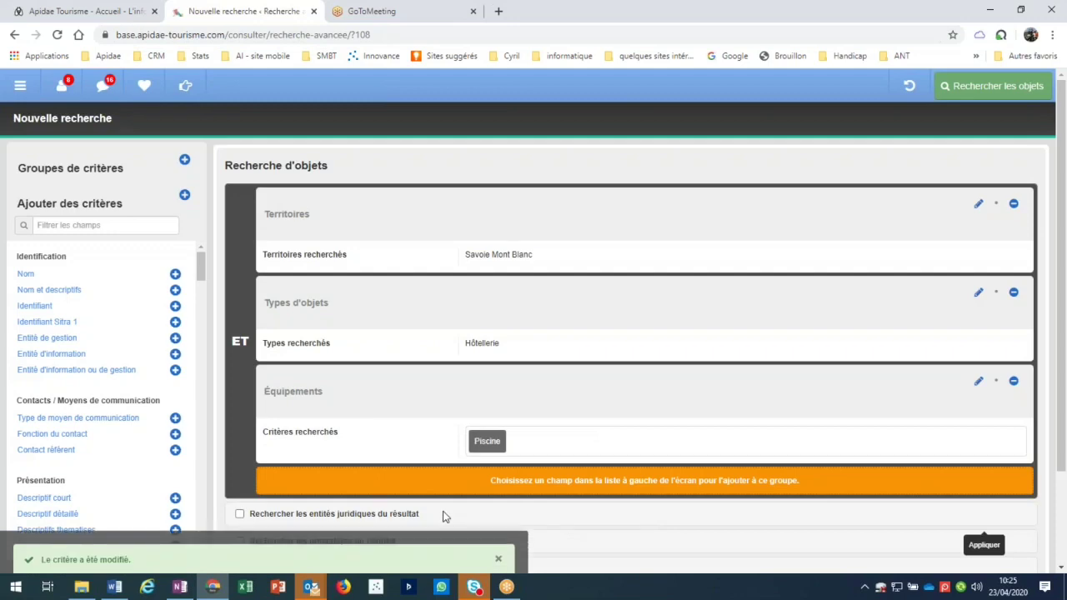
Step: Find "equip" among the criteria, add a second Équipements criterion containing Ascenseur, and apply it
{"action": "left_click", "coordinate": [100, 225]}
{"action": "type", "text": "equip"}
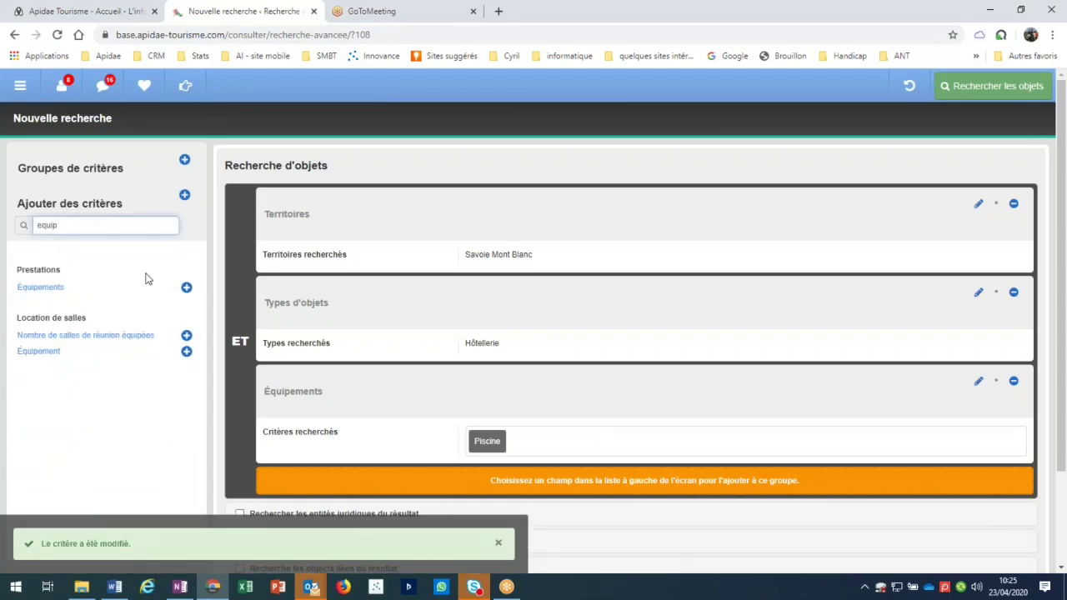
{"action": "left_click", "coordinate": [110, 291]}
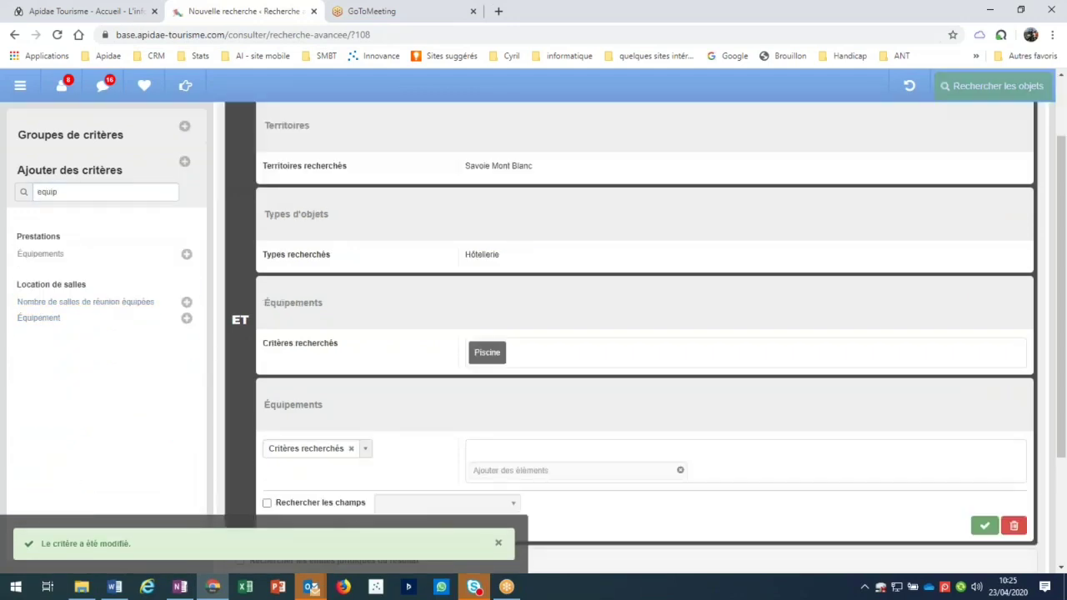
{"action": "scroll", "coordinate": [517, 307], "scroll_direction": "down", "scroll_amount": 2}
{"action": "left_click", "coordinate": [517, 306]}
{"action": "type", "text": "asce"}
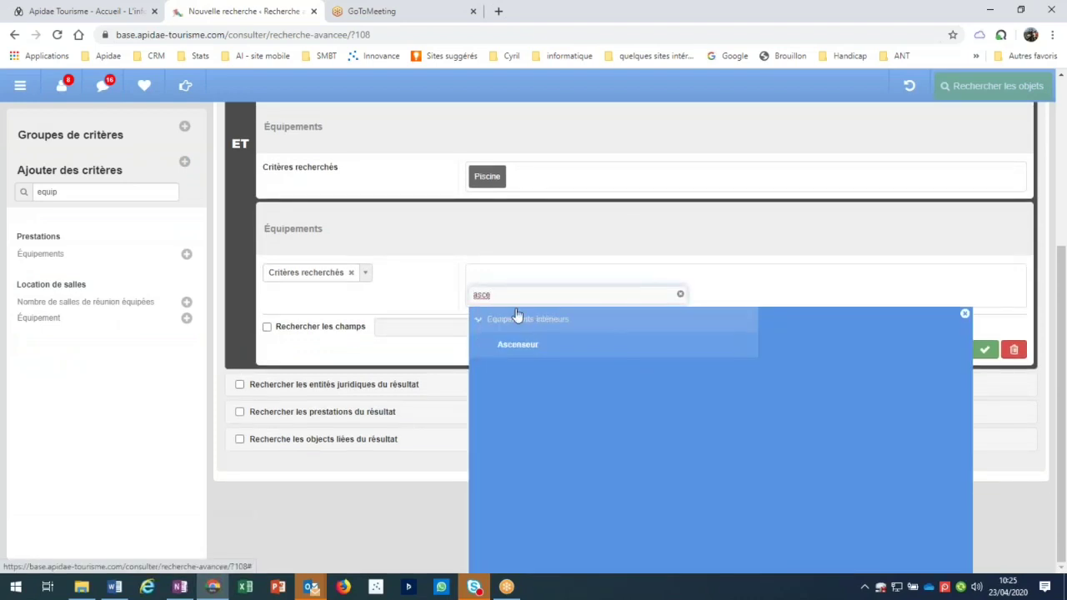
{"action": "left_click", "coordinate": [522, 348]}
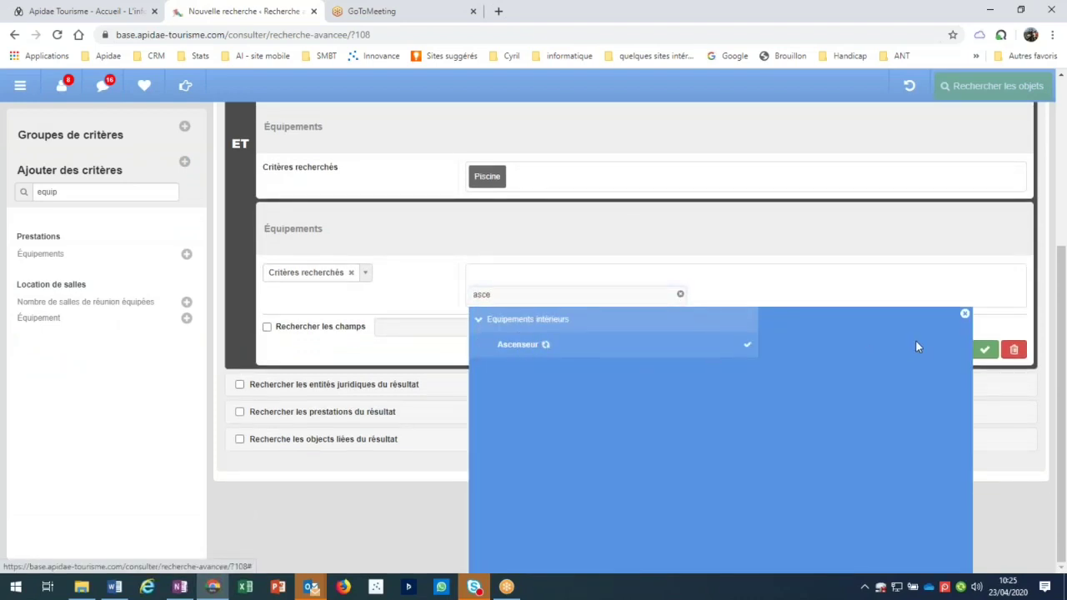
{"action": "left_click", "coordinate": [987, 354]}
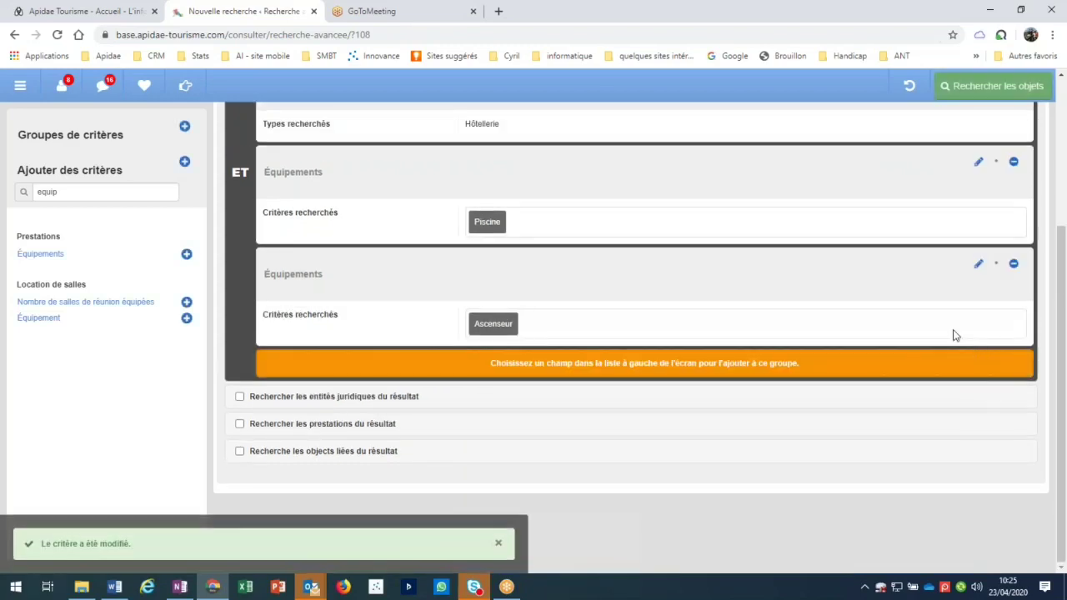
{"action": "scroll", "coordinate": [834, 342], "scroll_direction": "up", "scroll_amount": 1}
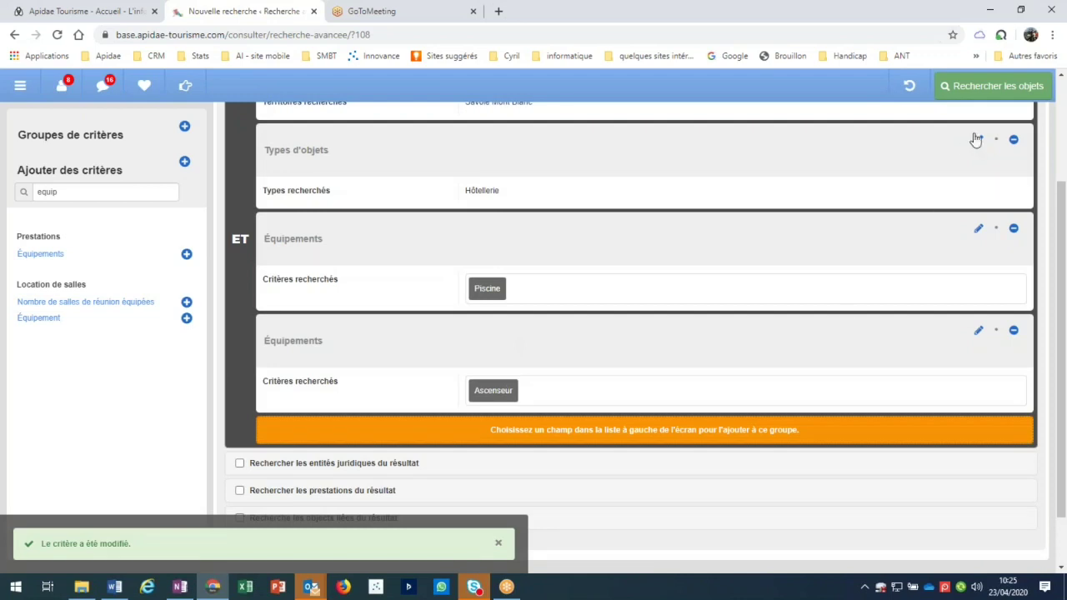
Step: Run the object search, open the Alpen Roc record and check its equipment for Piscine and Ascenseur
{"action": "left_click", "coordinate": [986, 87]}
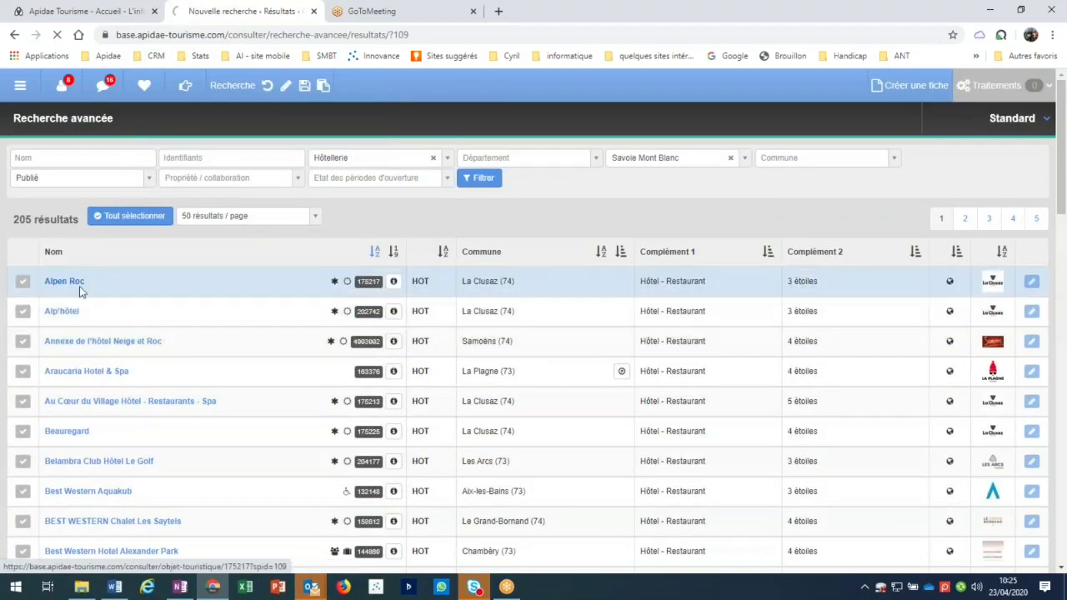
{"action": "left_click", "coordinate": [153, 296]}
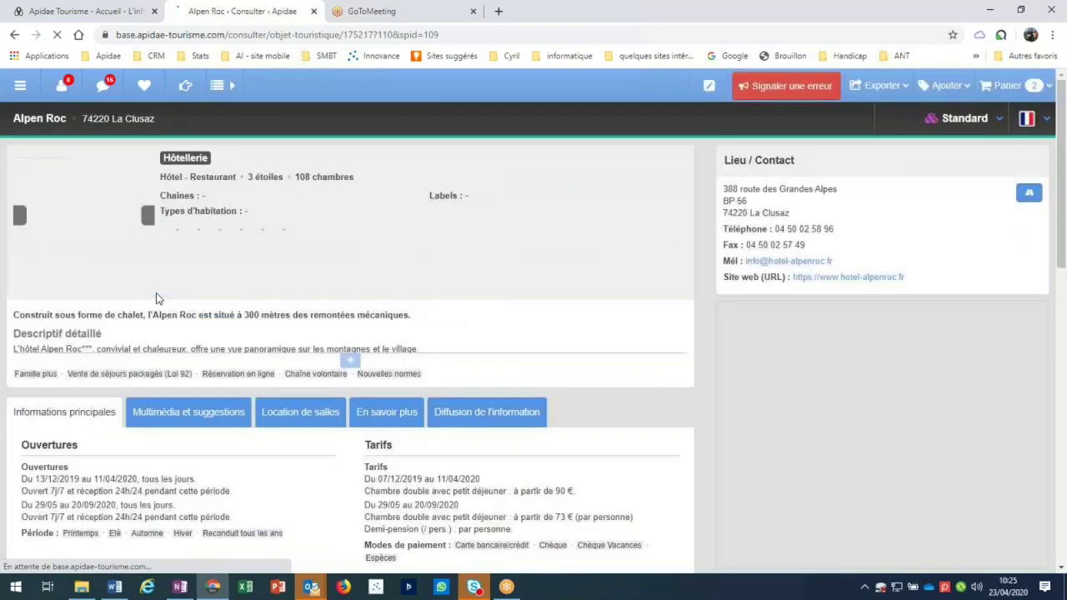
{"action": "scroll", "coordinate": [282, 359], "scroll_direction": "down", "scroll_amount": 5}
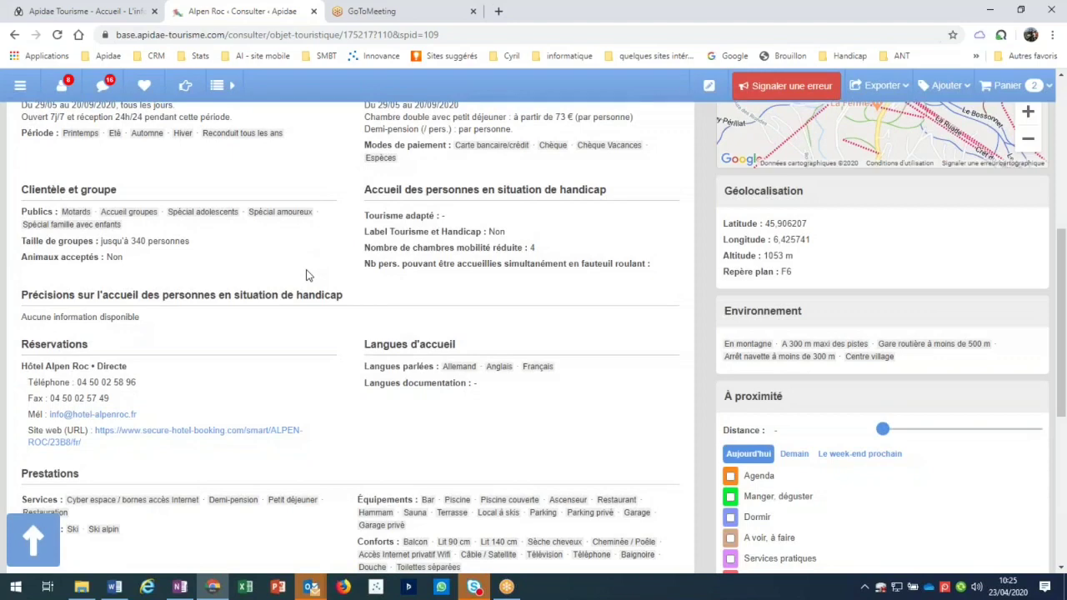
{"action": "scroll", "coordinate": [306, 275], "scroll_direction": "down", "scroll_amount": 2}
{"action": "double_click", "coordinate": [457, 366]}
{"action": "double_click", "coordinate": [569, 366]}
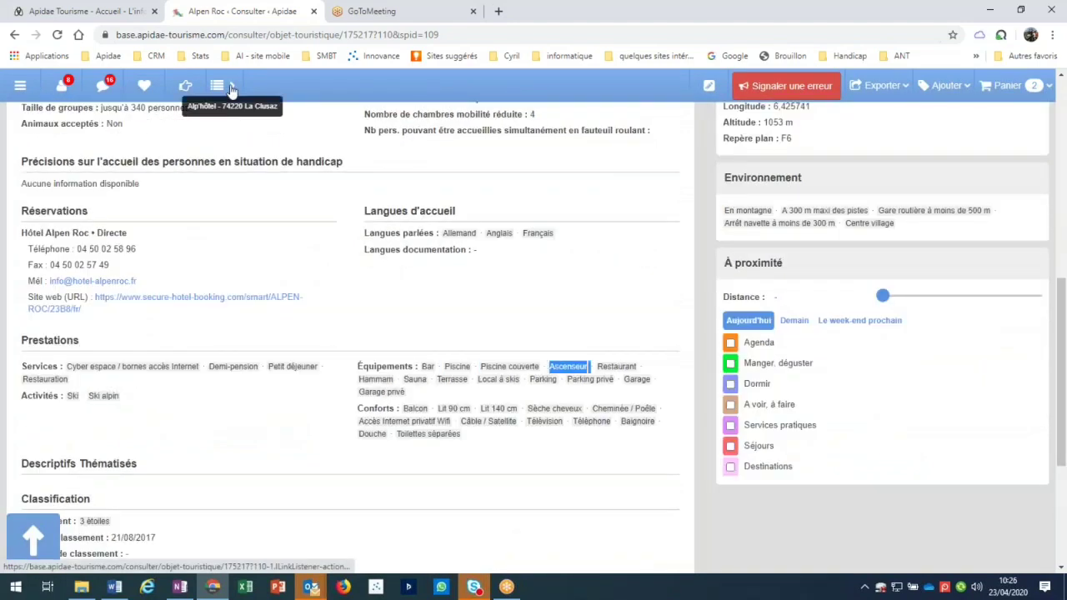
Step: View the next record, Alp'hôtel, check its equipment for Ascenseur and return to the search results
{"action": "left_click", "coordinate": [232, 89]}
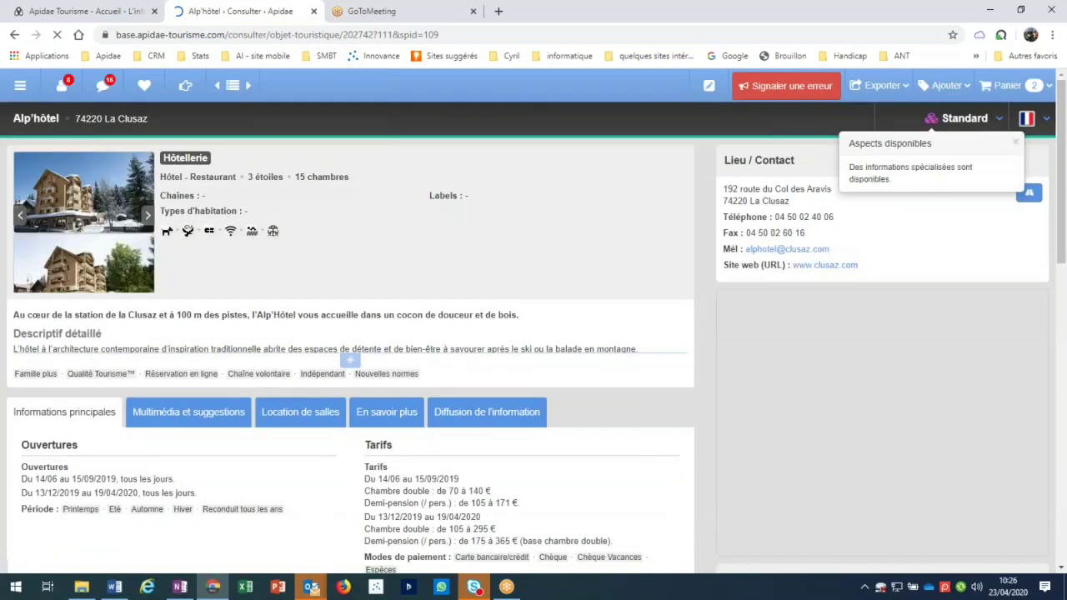
{"action": "scroll", "coordinate": [460, 400], "scroll_direction": "down", "scroll_amount": 5}
{"action": "double_click", "coordinate": [568, 395]}
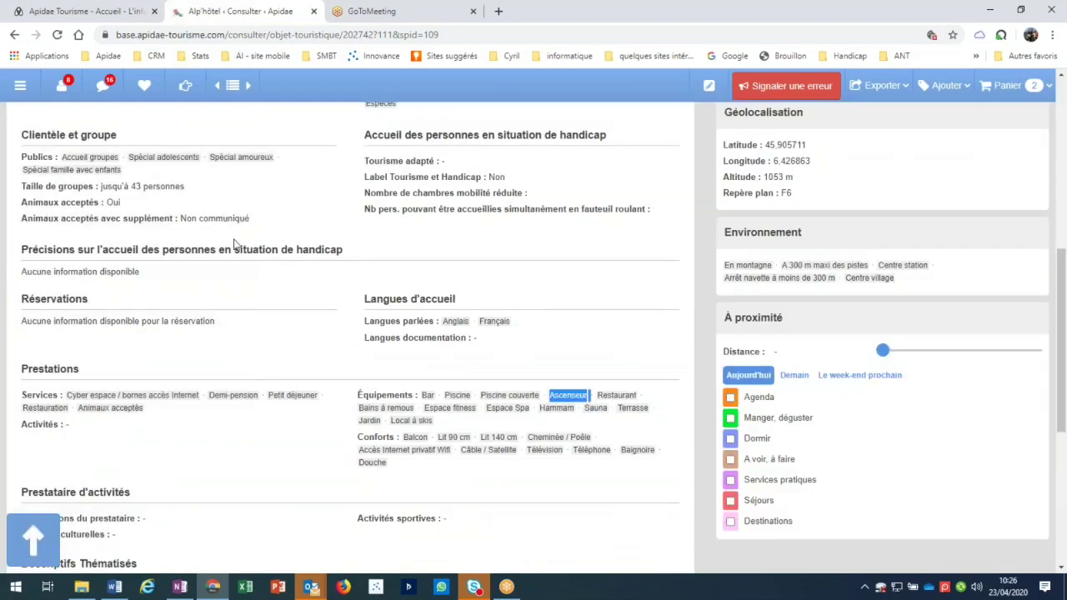
{"action": "left_click", "coordinate": [233, 86]}
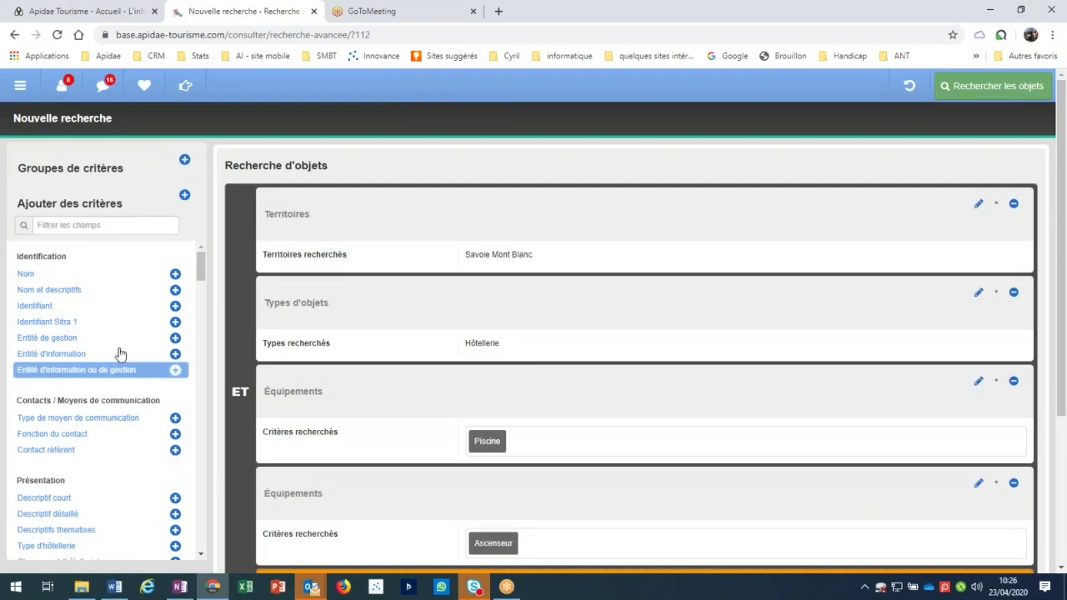
Step: Add a third Équipements criterion with Equipement de Tir à l'arc from Equipements de loisirs sportifs, and apply it
{"action": "left_click", "coordinate": [132, 226]}
{"action": "type", "text": "equi"}
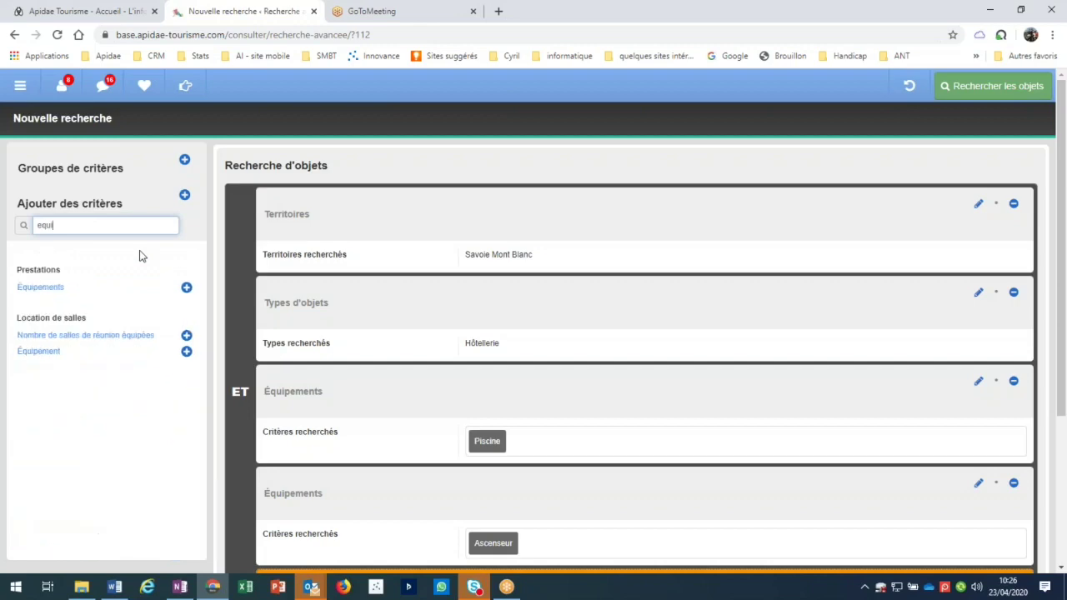
{"action": "left_click", "coordinate": [186, 287]}
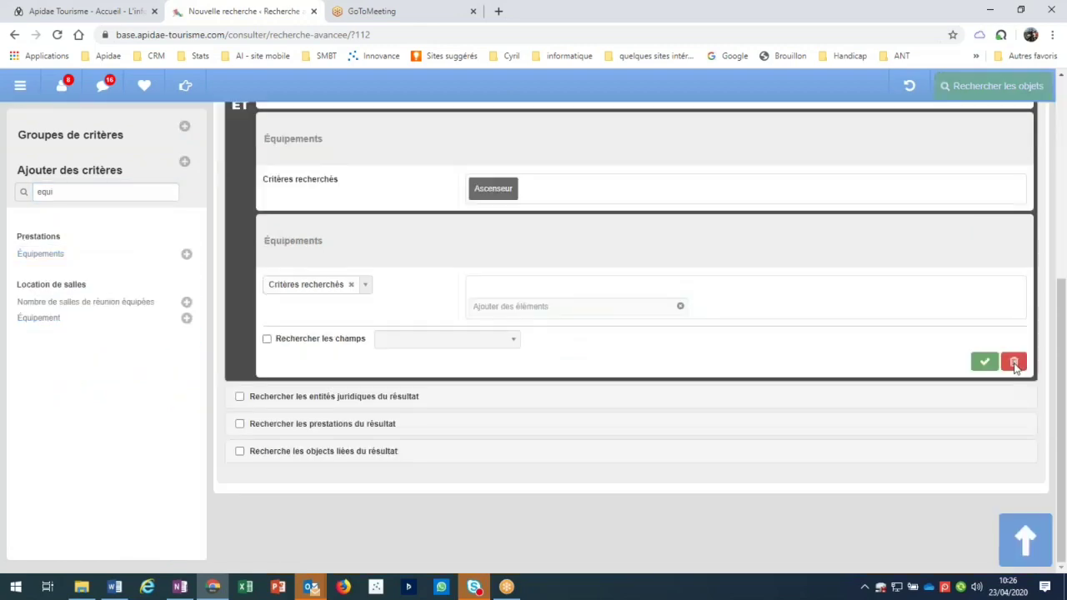
{"action": "left_click", "coordinate": [542, 306]}
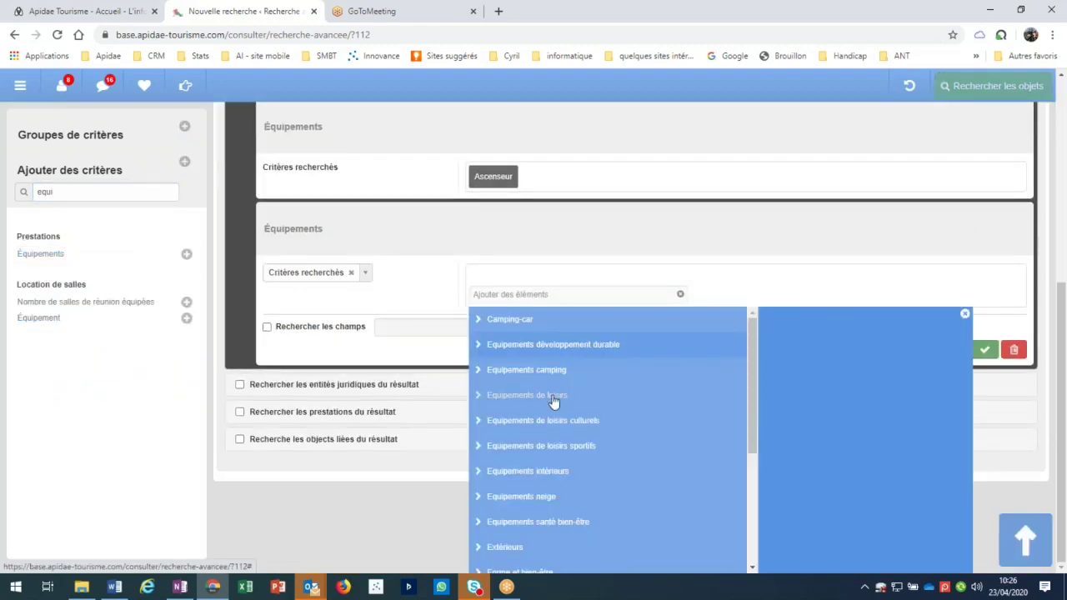
{"action": "left_click", "coordinate": [482, 455]}
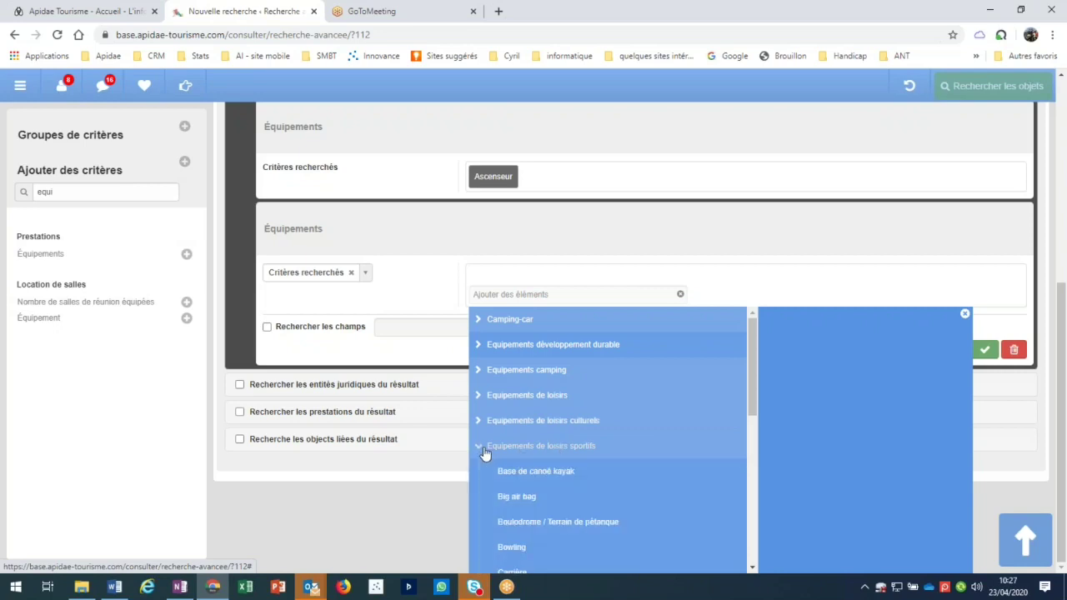
{"action": "scroll", "coordinate": [624, 428], "scroll_direction": "down", "scroll_amount": 3}
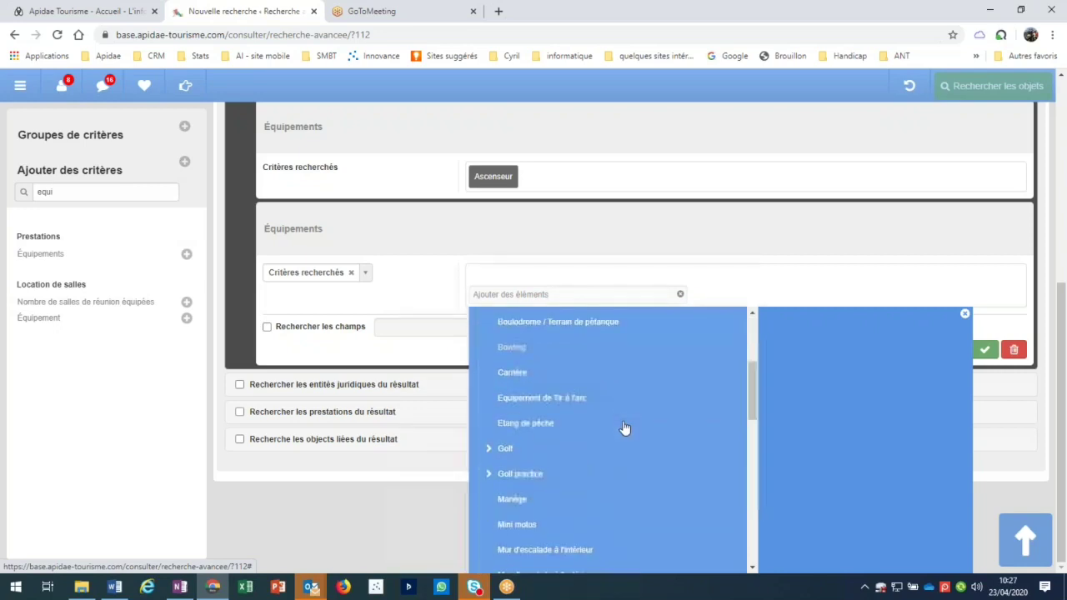
{"action": "left_click", "coordinate": [562, 399]}
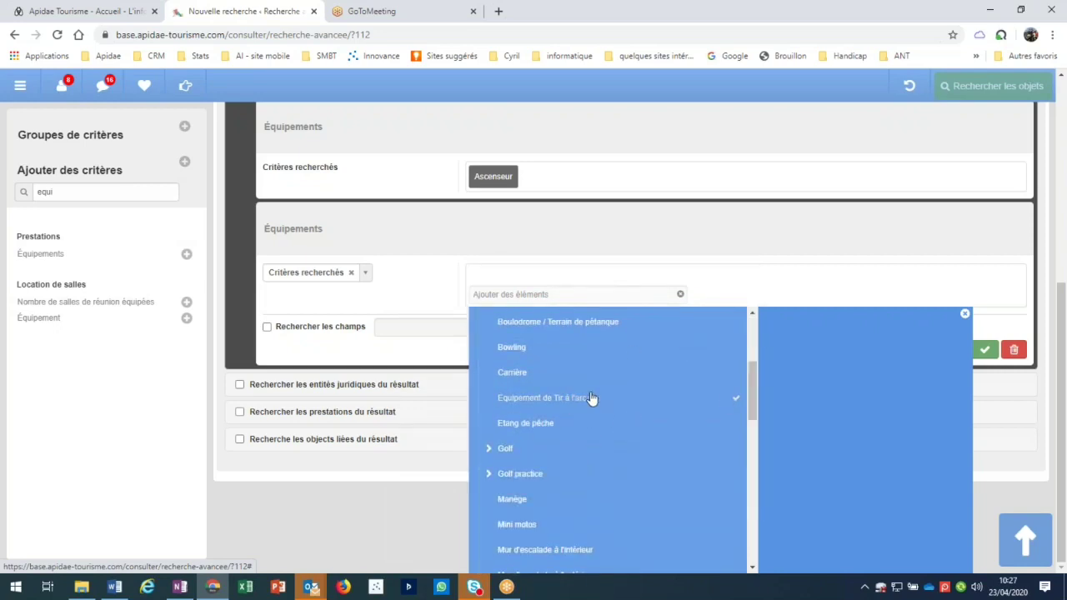
{"action": "left_click", "coordinate": [985, 355]}
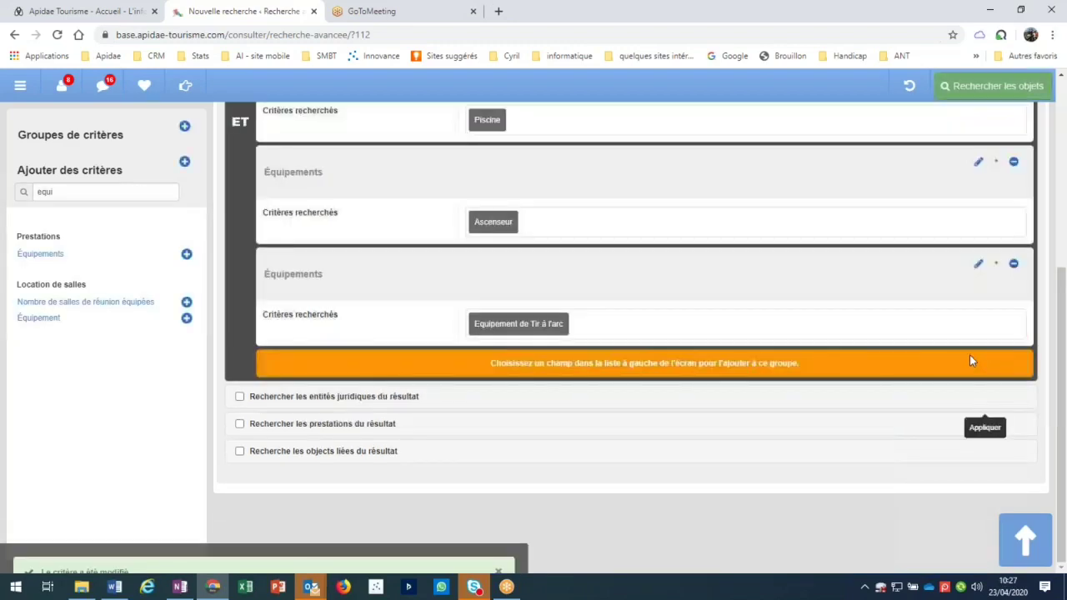
{"action": "scroll", "coordinate": [666, 333], "scroll_direction": "up", "scroll_amount": 1}
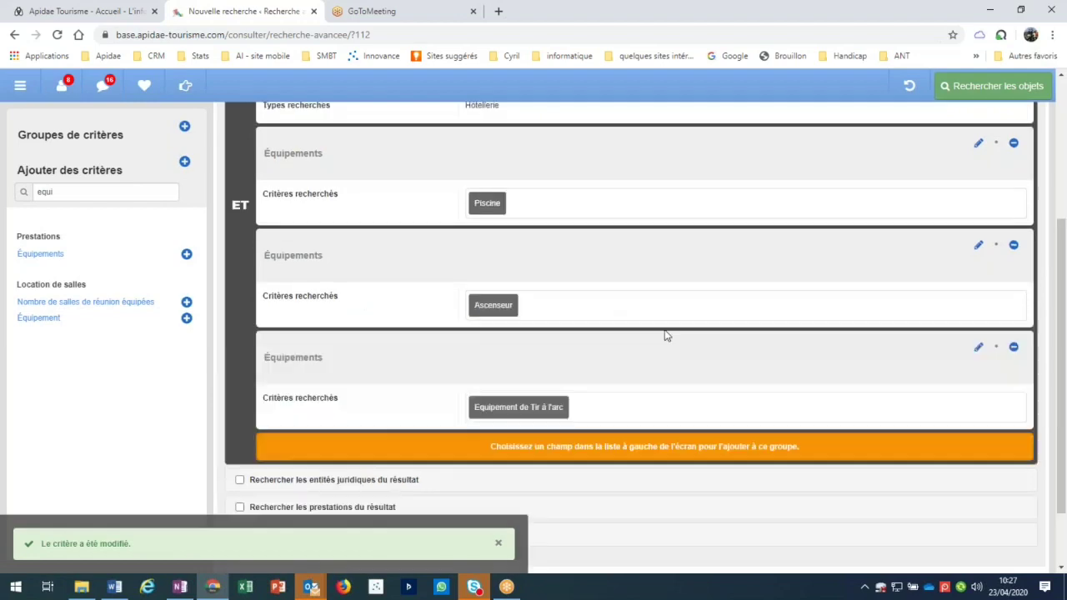
{"action": "scroll", "coordinate": [666, 336], "scroll_direction": "up", "scroll_amount": 2}
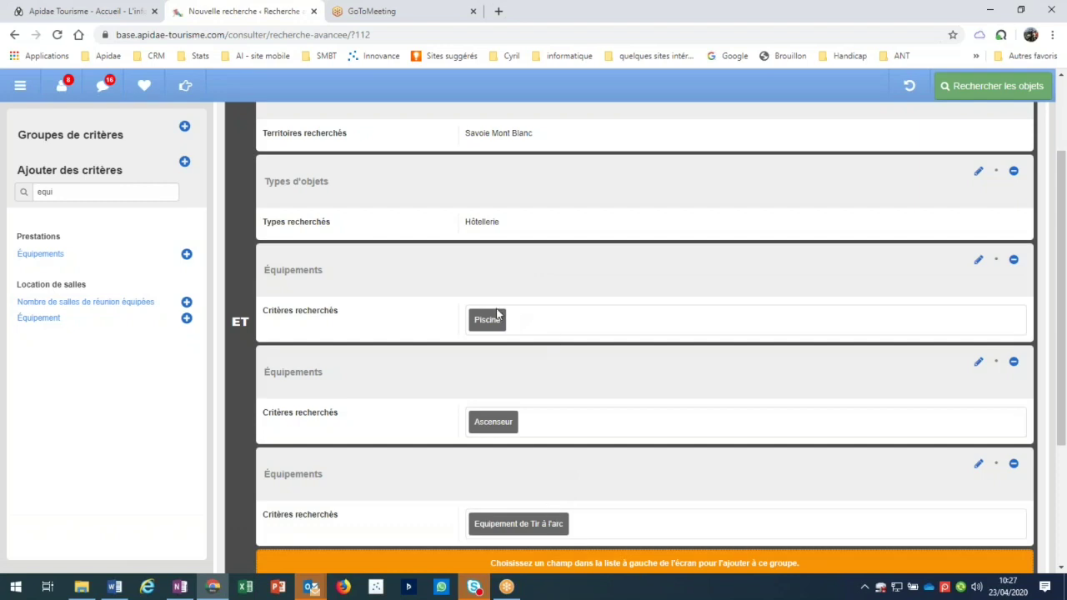
Step: Review the Piscine criterion and remove the Équipements criterion containing Equipement de Tir à l'arc
{"action": "left_click_drag", "start_coordinate": [448, 312], "coordinate": [516, 331]}
{"action": "left_click", "coordinate": [759, 320]}
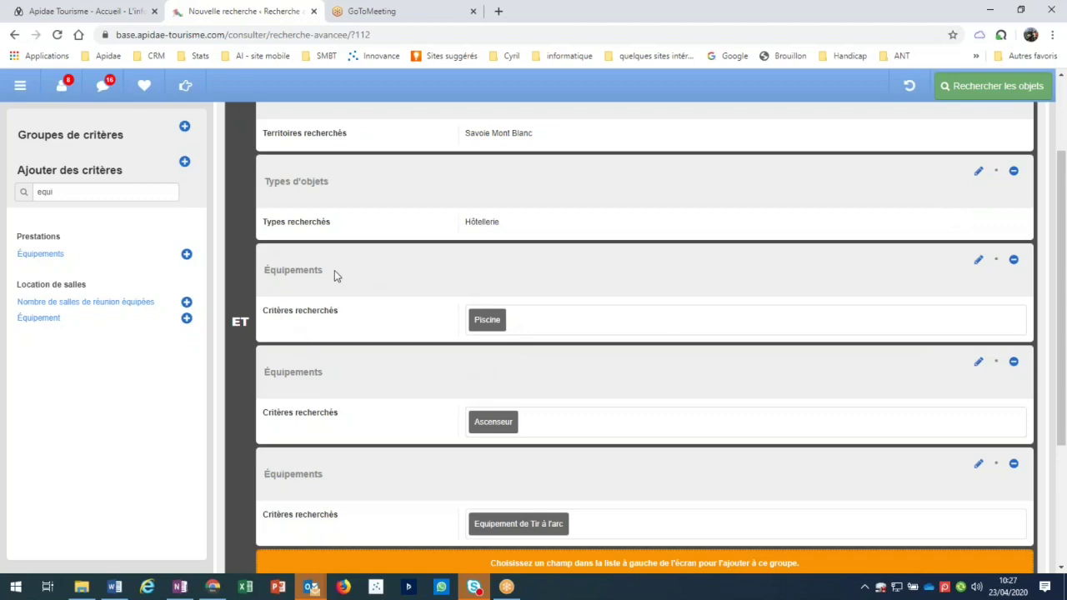
{"action": "left_click", "coordinate": [1014, 464]}
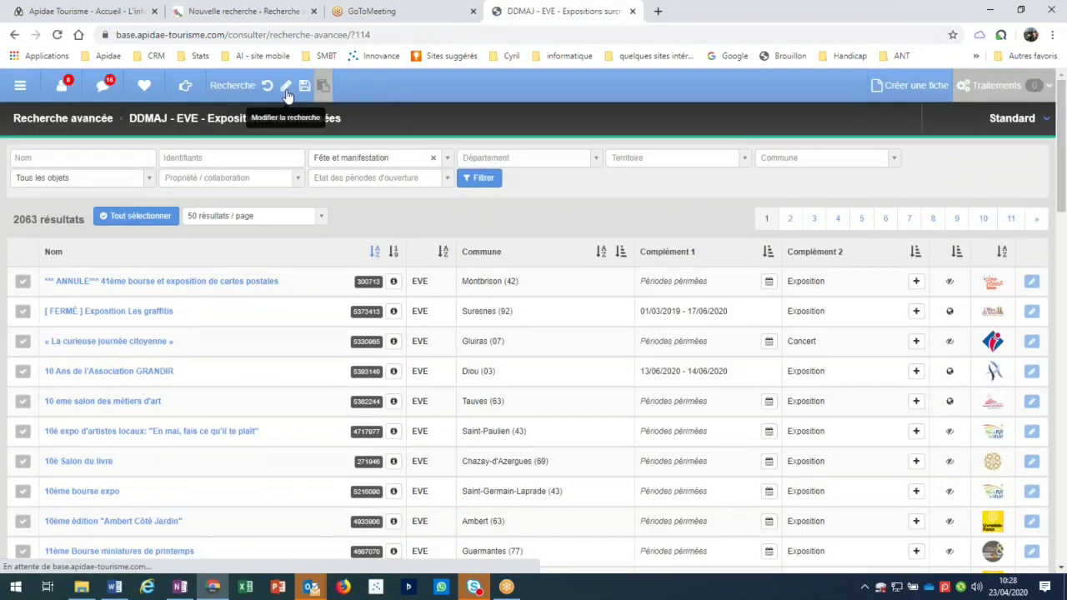
Step: Edit the search "DDMAJ - EVE - Expositions surcritérisées", remove its Territoires criterion and review its two Catégories (fête et manifestation) criteria
{"action": "left_click", "coordinate": [286, 88]}
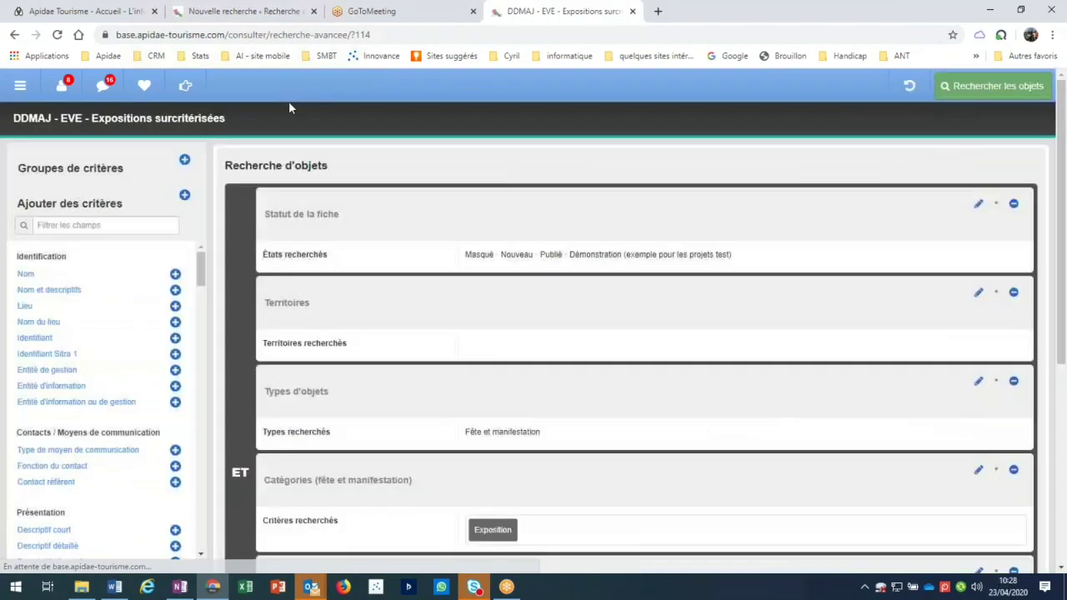
{"action": "left_click", "coordinate": [1013, 292]}
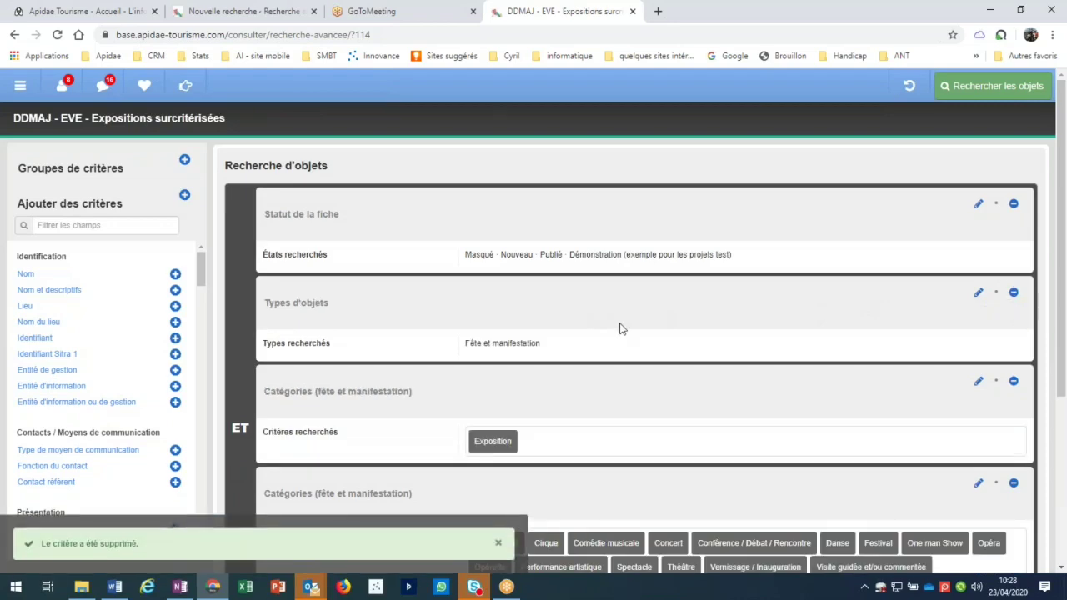
{"action": "scroll", "coordinate": [619, 328], "scroll_direction": "down", "scroll_amount": 2}
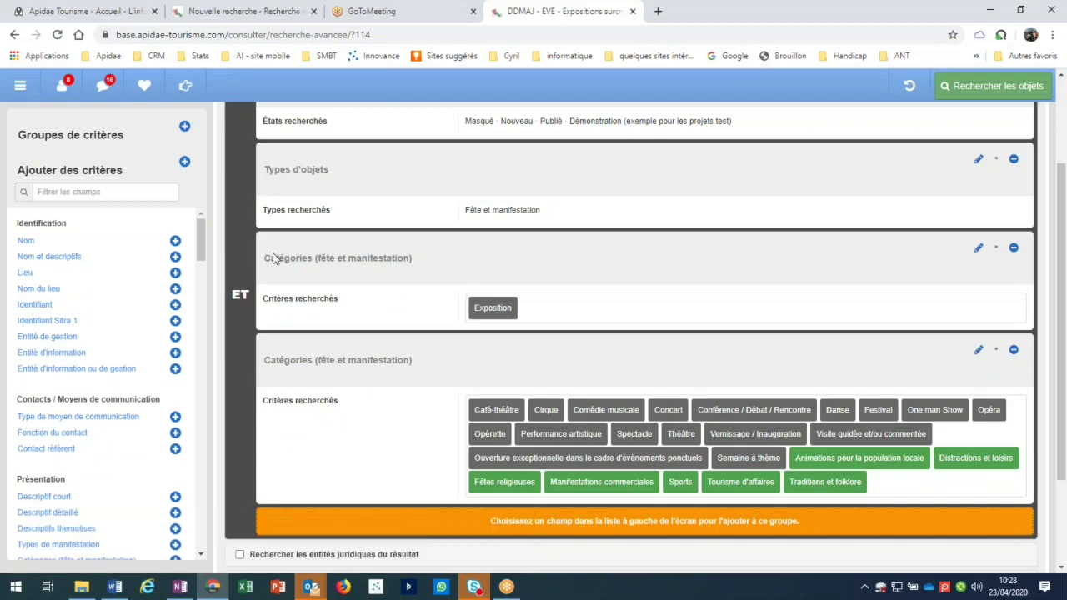
{"action": "left_click_drag", "start_coordinate": [267, 255], "coordinate": [418, 255]}
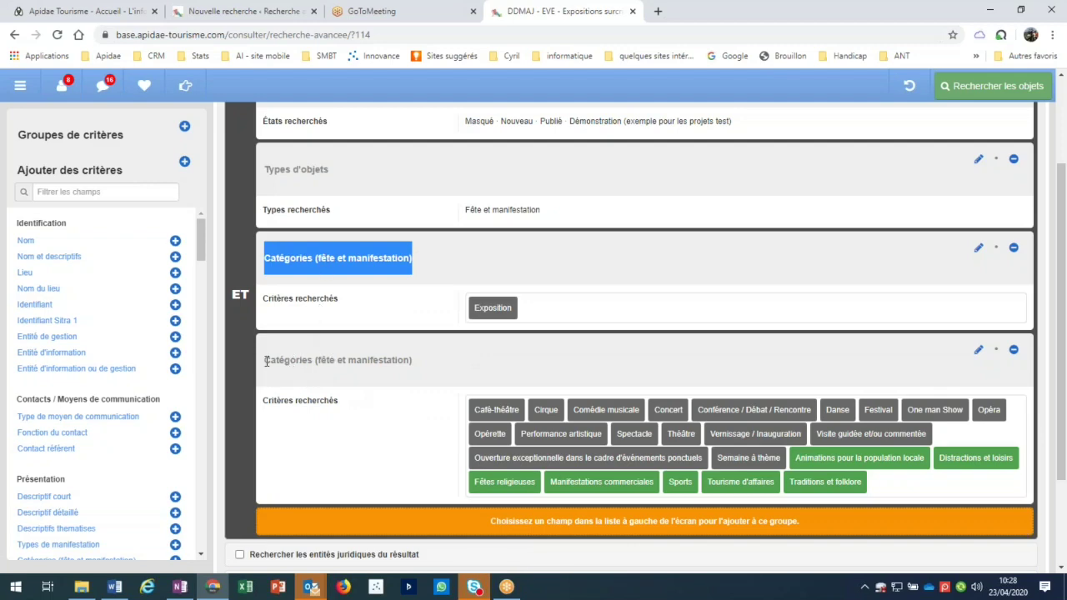
{"action": "left_click_drag", "start_coordinate": [266, 361], "coordinate": [421, 367]}
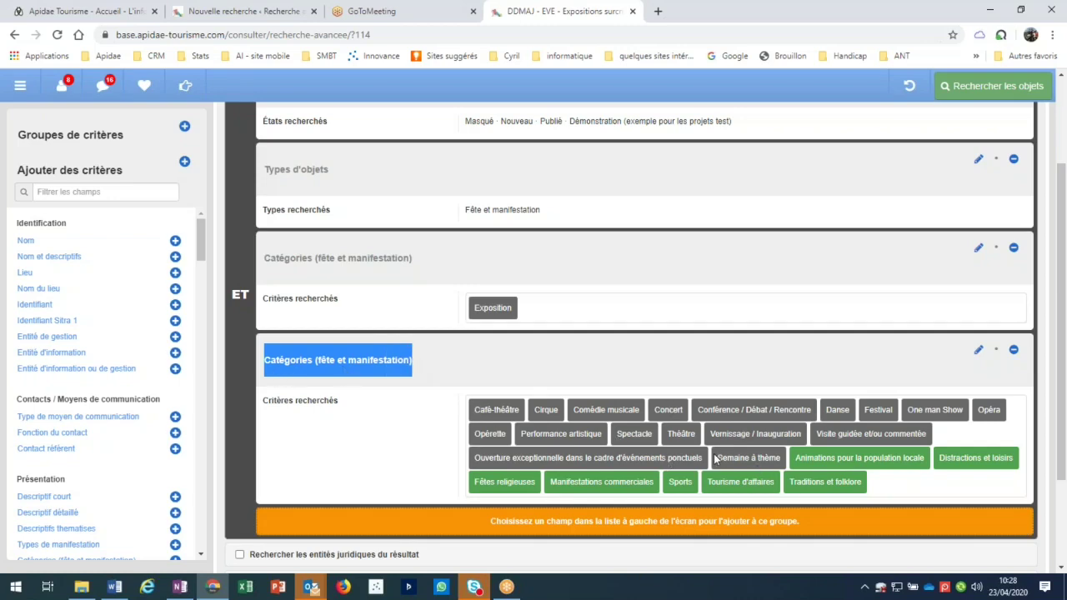
Step: Run the object search, check the first result's categories while browsing the list, and reopen the search criteria
{"action": "left_click", "coordinate": [1004, 90]}
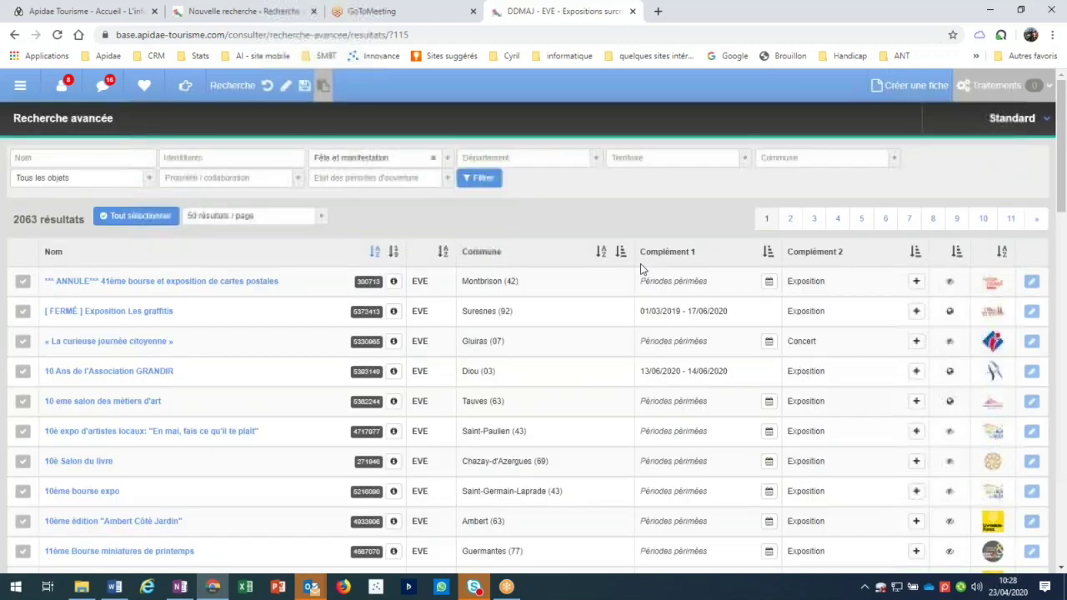
{"action": "left_click", "coordinate": [916, 285]}
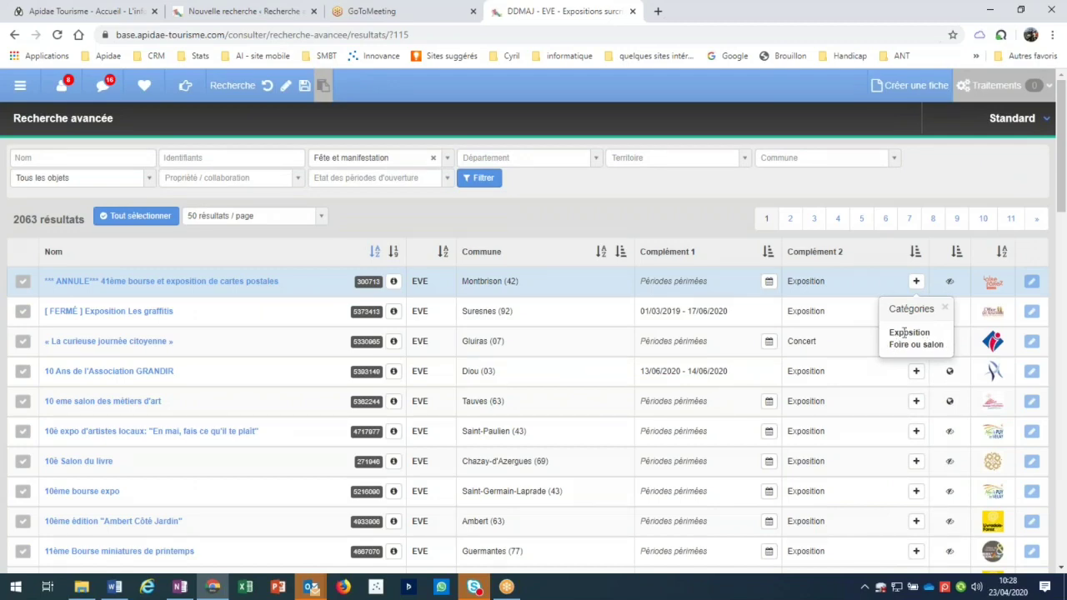
{"action": "left_click", "coordinate": [702, 358]}
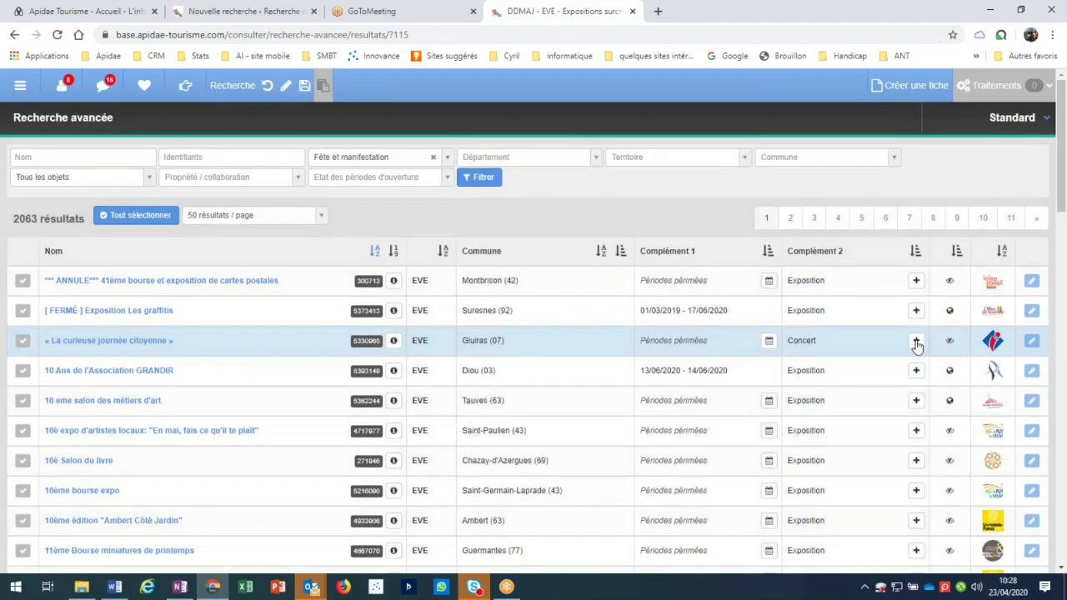
{"action": "scroll", "coordinate": [916, 345], "scroll_direction": "down", "scroll_amount": 1}
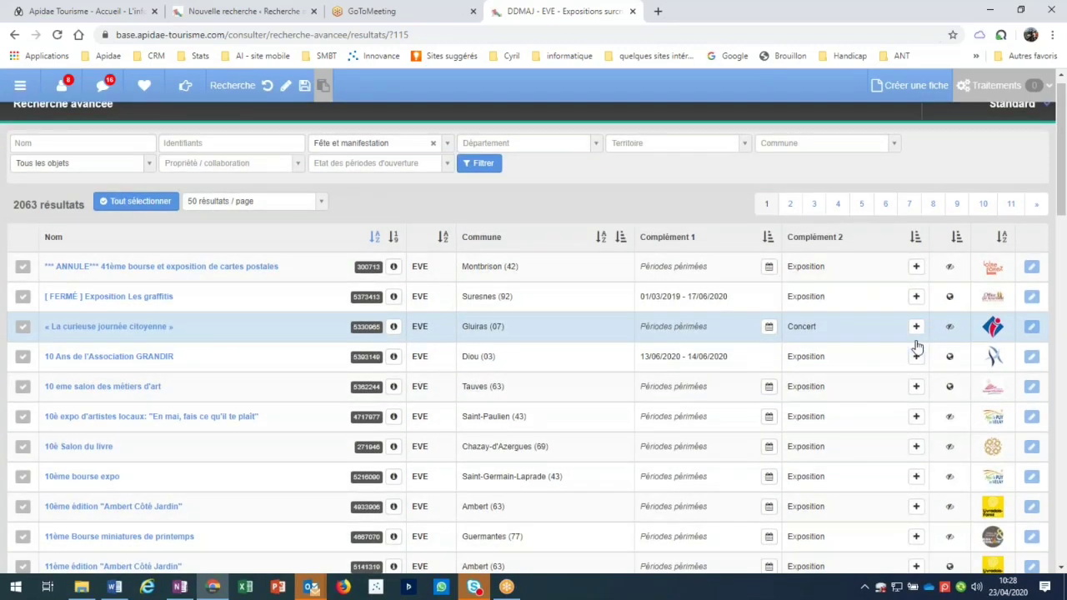
{"action": "scroll", "coordinate": [916, 346], "scroll_direction": "down", "scroll_amount": 2}
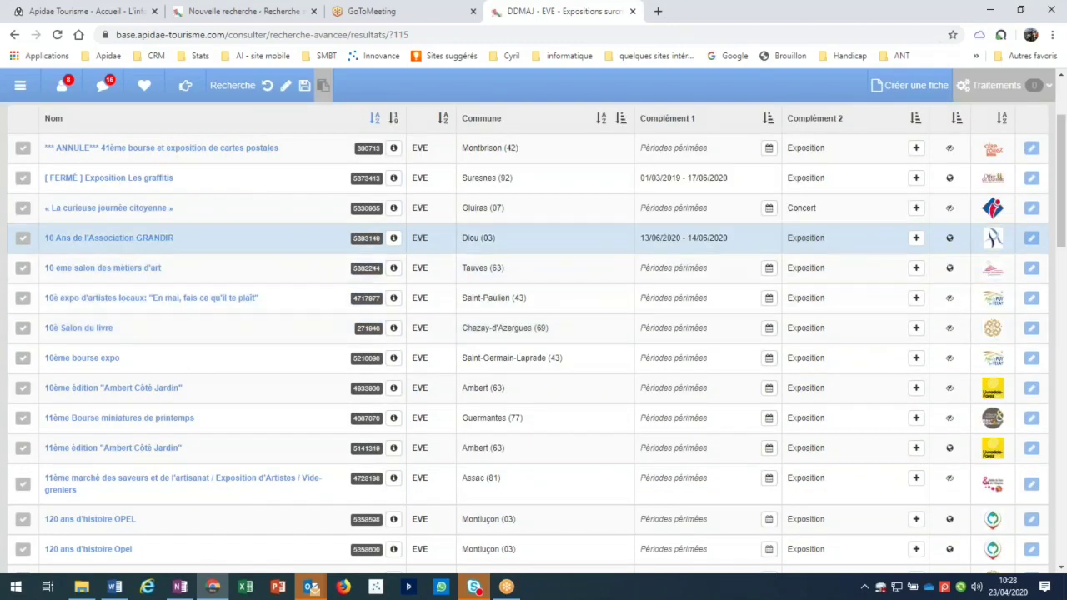
{"action": "left_click", "coordinate": [286, 91]}
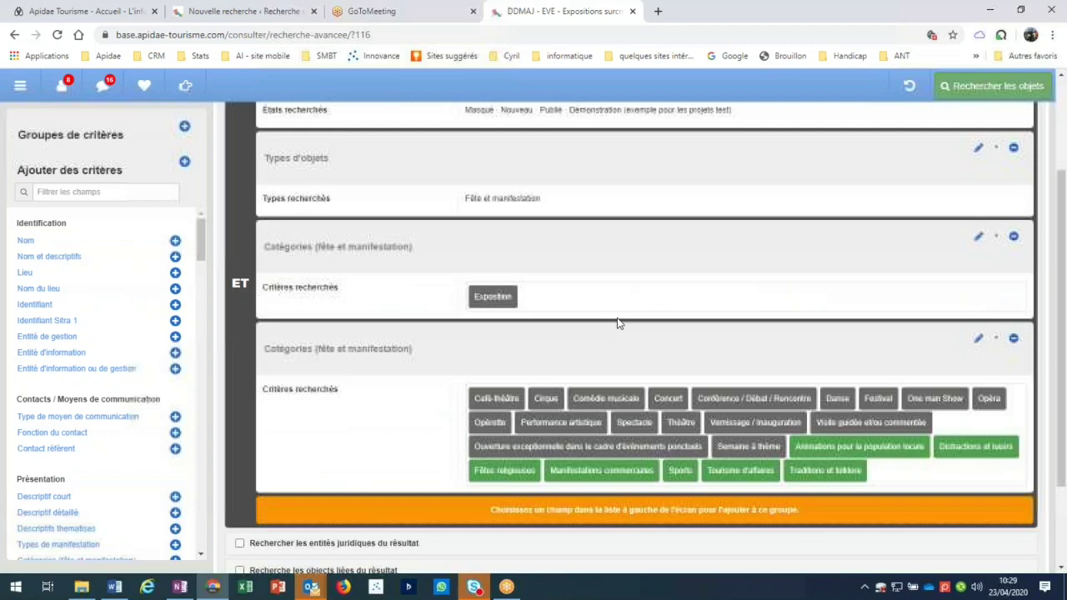
Step: Open the saved search "DDMAJ - EVE - Visites guidées à l'année mais pas à la demande" from the OneNote page and edit its criteria
{"action": "scroll", "coordinate": [470, 314], "scroll_direction": "down", "scroll_amount": 1}
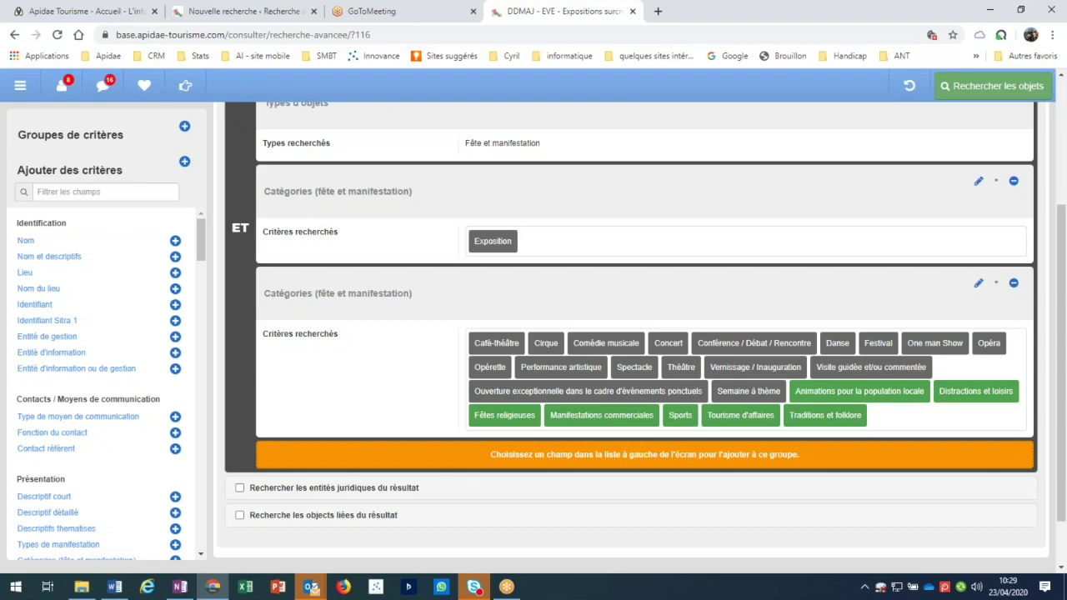
{"action": "key", "text": "alt+Tab"}
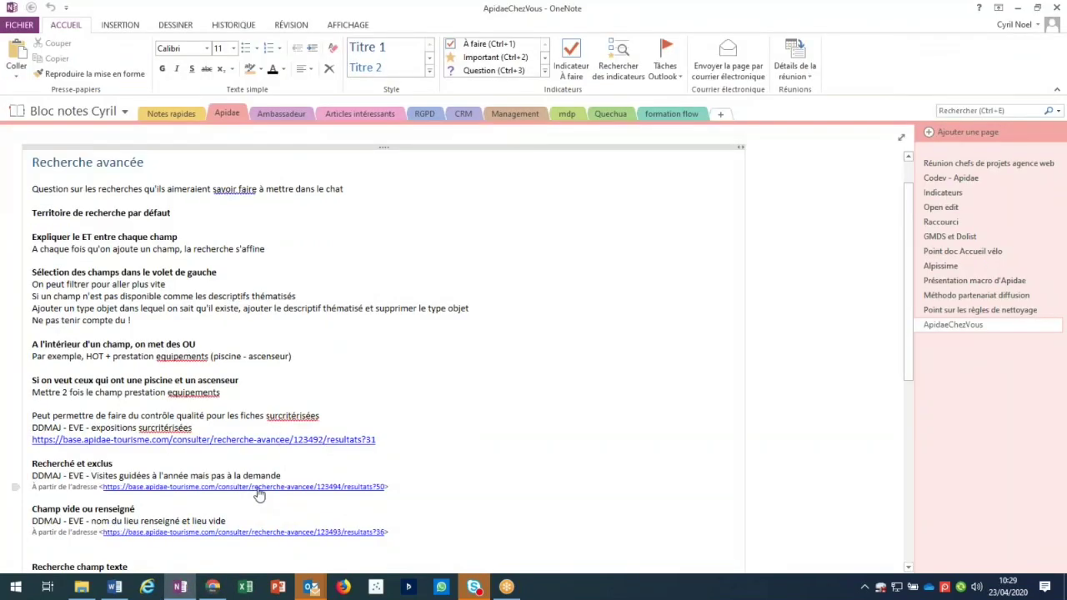
{"action": "key", "text": "alt+Tab"}
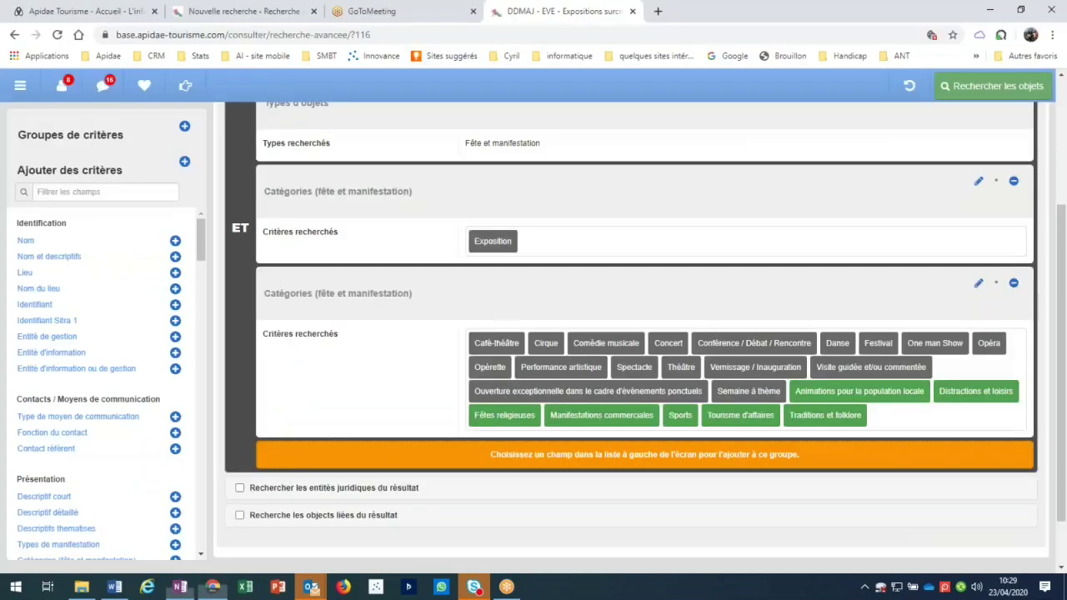
{"action": "key", "text": "Return"}
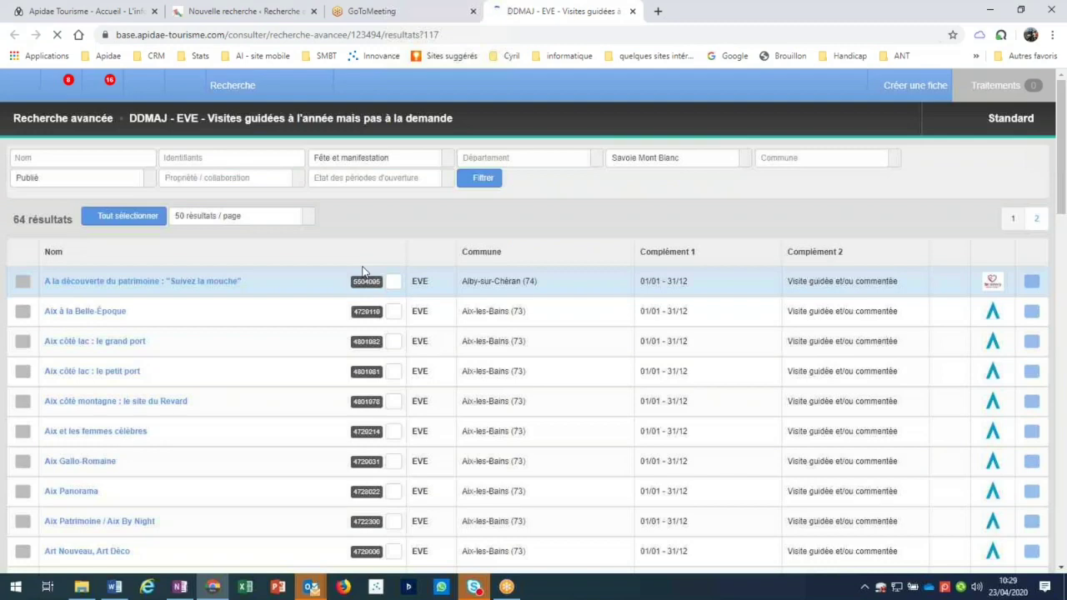
{"action": "left_click", "coordinate": [284, 87]}
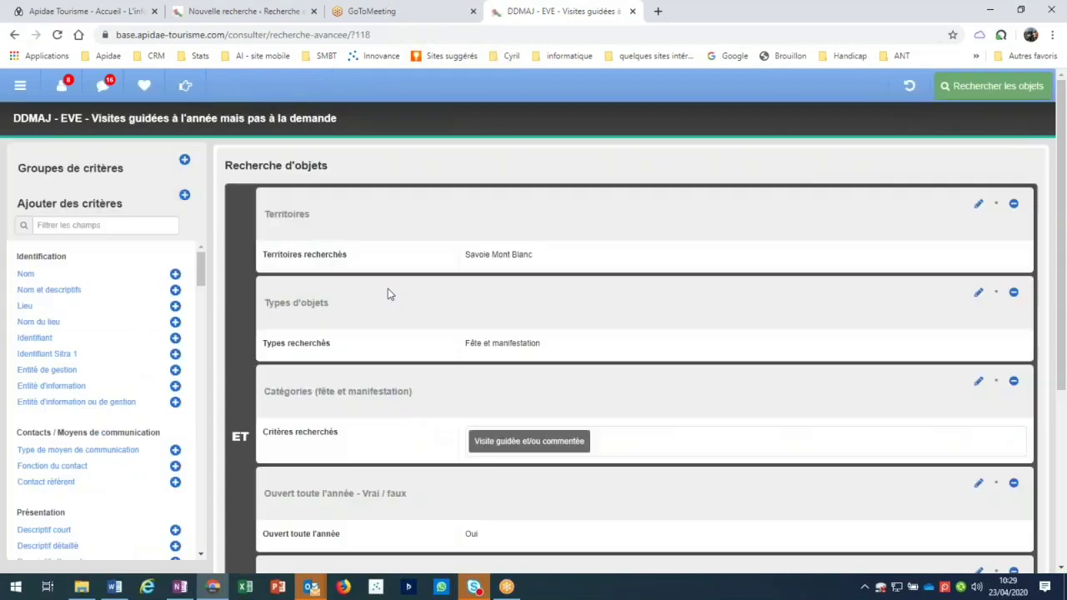
{"action": "scroll", "coordinate": [733, 354], "scroll_direction": "down", "scroll_amount": 2}
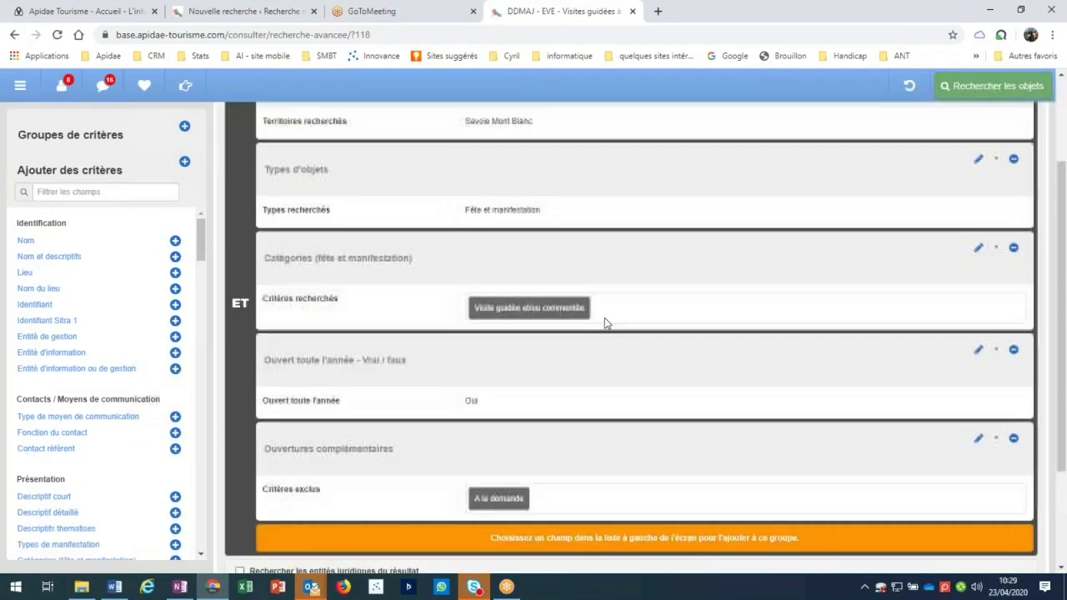
Step: Review the searched and excluded options of the Catégories criterion and the excluded Ouvertures complémentaires criterion, leaving the Catégories criterion on Critères recherchés
{"action": "left_click", "coordinate": [604, 319]}
{"action": "left_click", "coordinate": [309, 282]}
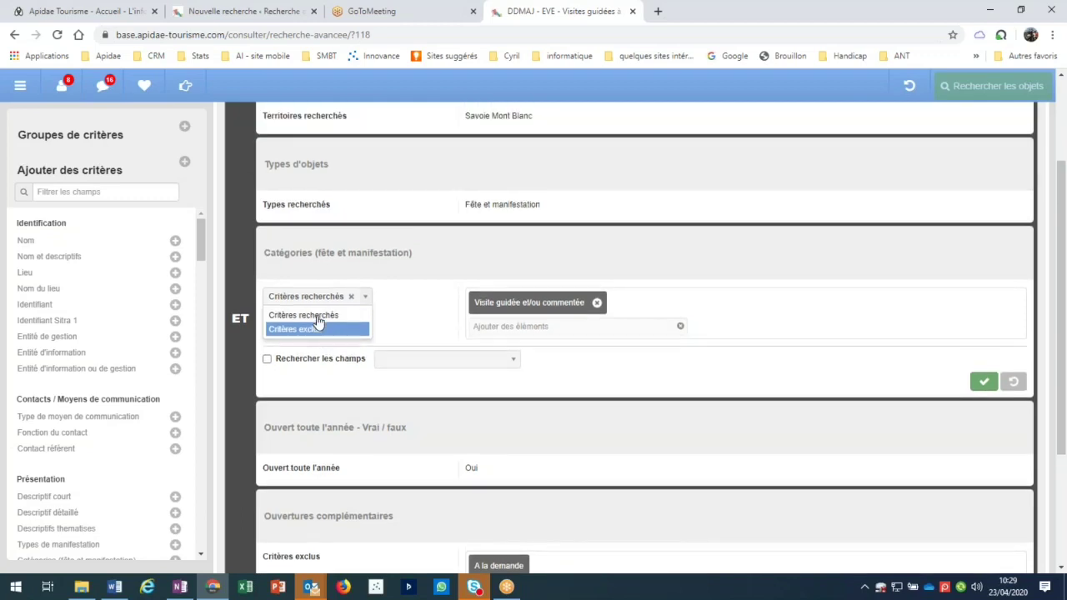
{"action": "scroll", "coordinate": [316, 321], "scroll_direction": "up", "scroll_amount": 2}
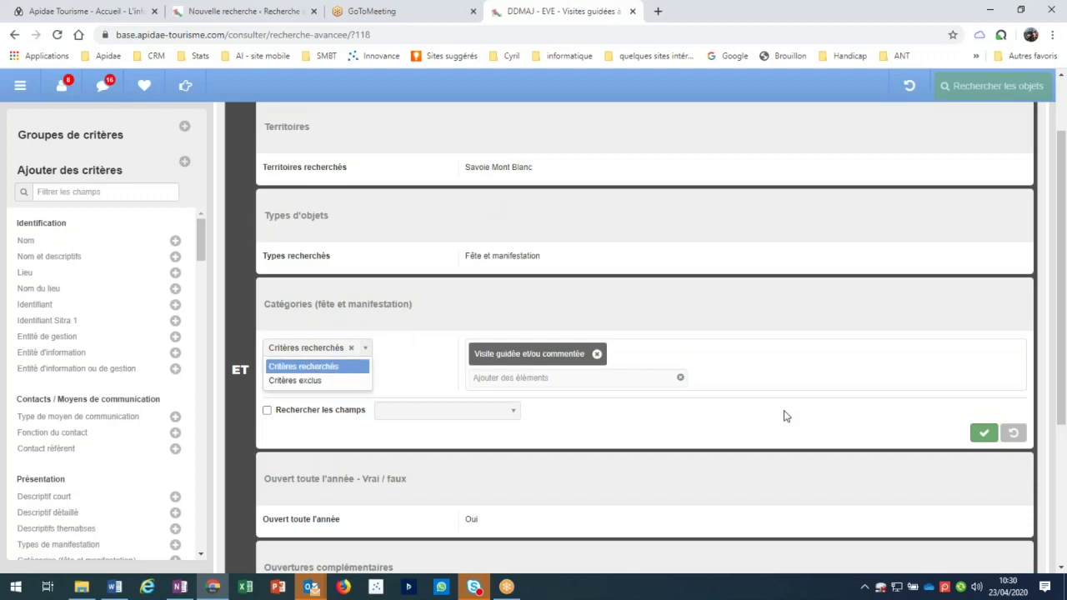
{"action": "left_click", "coordinate": [992, 438]}
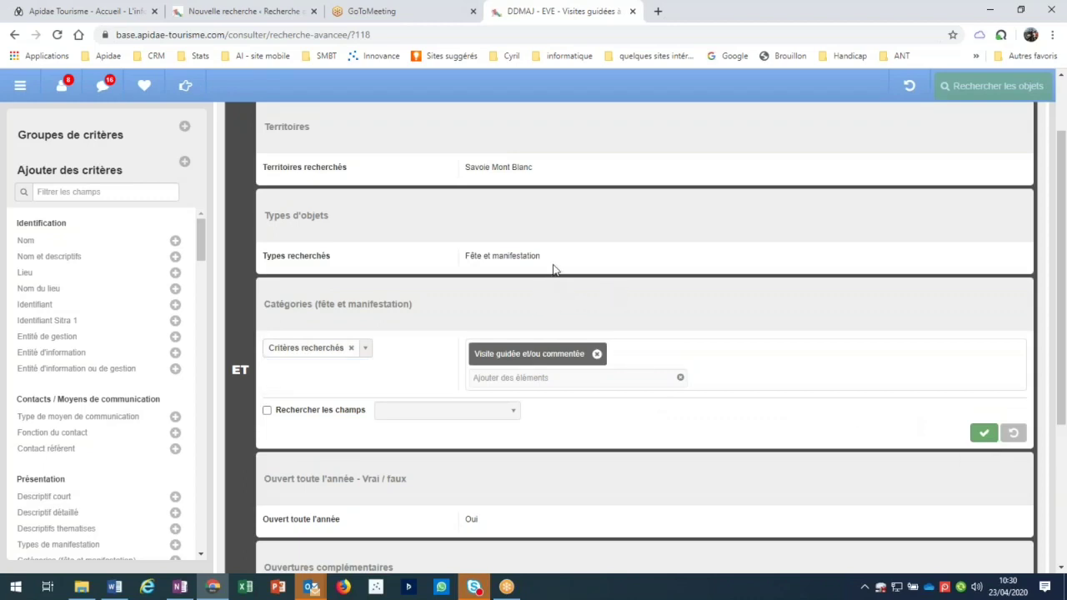
{"action": "scroll", "coordinate": [554, 269], "scroll_direction": "down", "scroll_amount": 1}
{"action": "scroll", "coordinate": [554, 269], "scroll_direction": "down", "scroll_amount": 1}
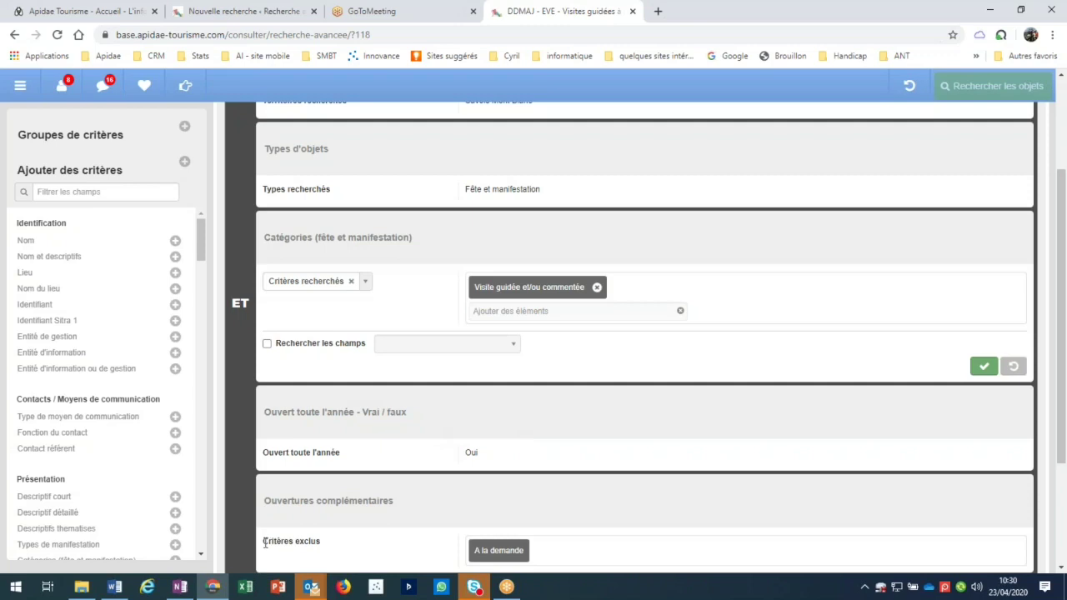
{"action": "left_click_drag", "start_coordinate": [265, 543], "coordinate": [322, 542]}
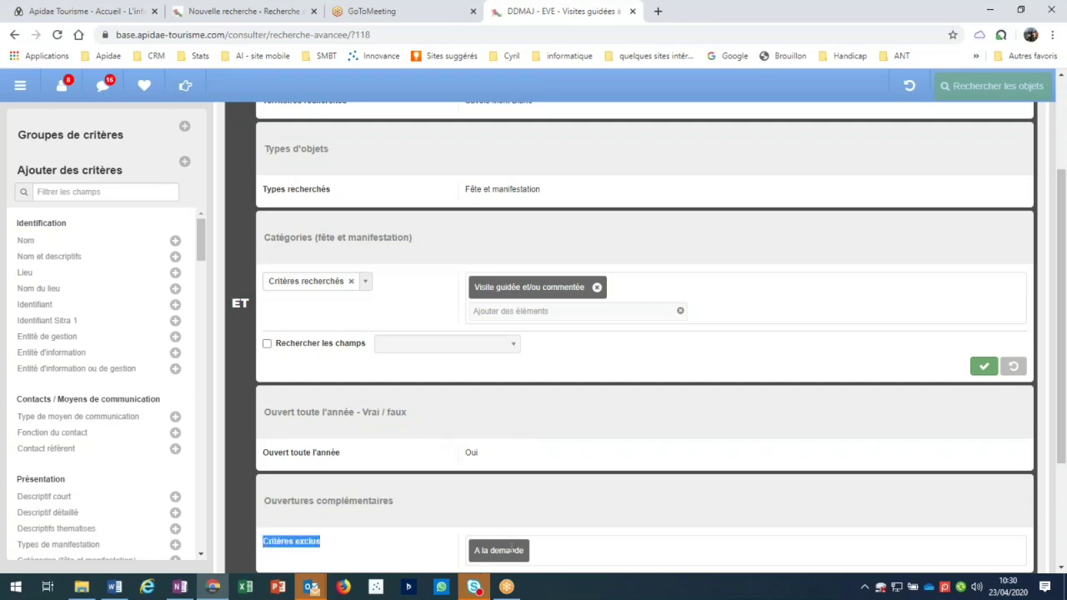
{"action": "left_click", "coordinate": [984, 366]}
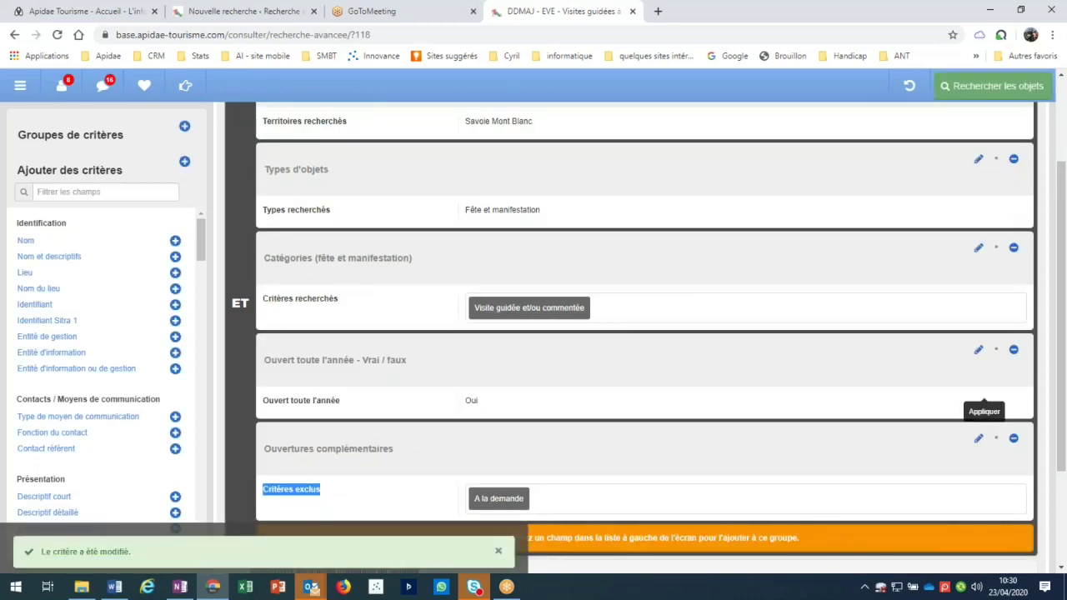
Step: Run the object search, examine the Tarifs of the record Aix à la Belle-Époque, and return to browse the result list
{"action": "left_click", "coordinate": [992, 86]}
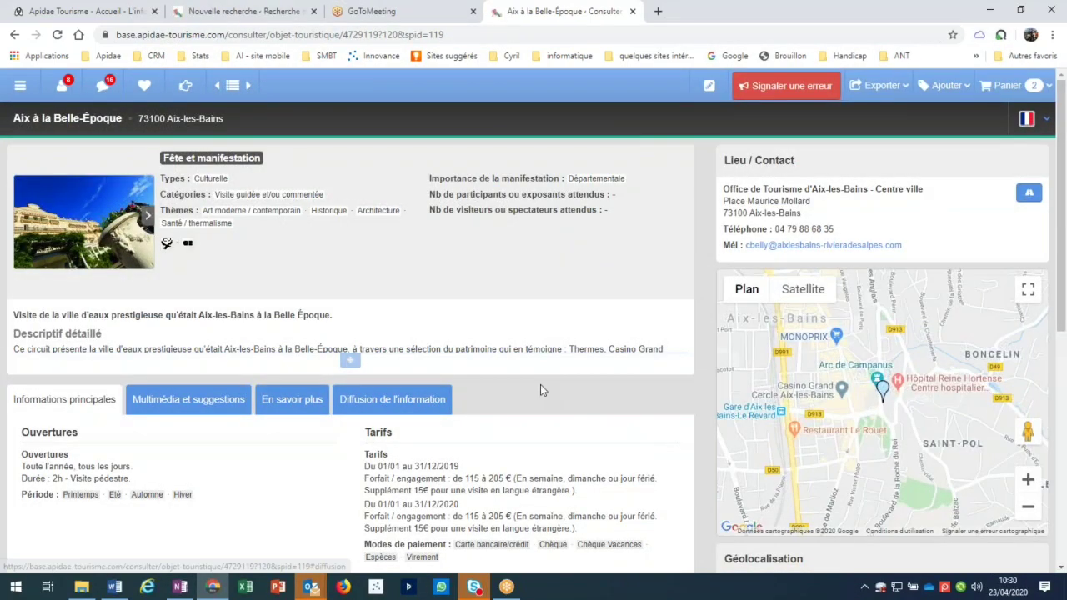
{"action": "scroll", "coordinate": [540, 384], "scroll_direction": "down", "scroll_amount": 2}
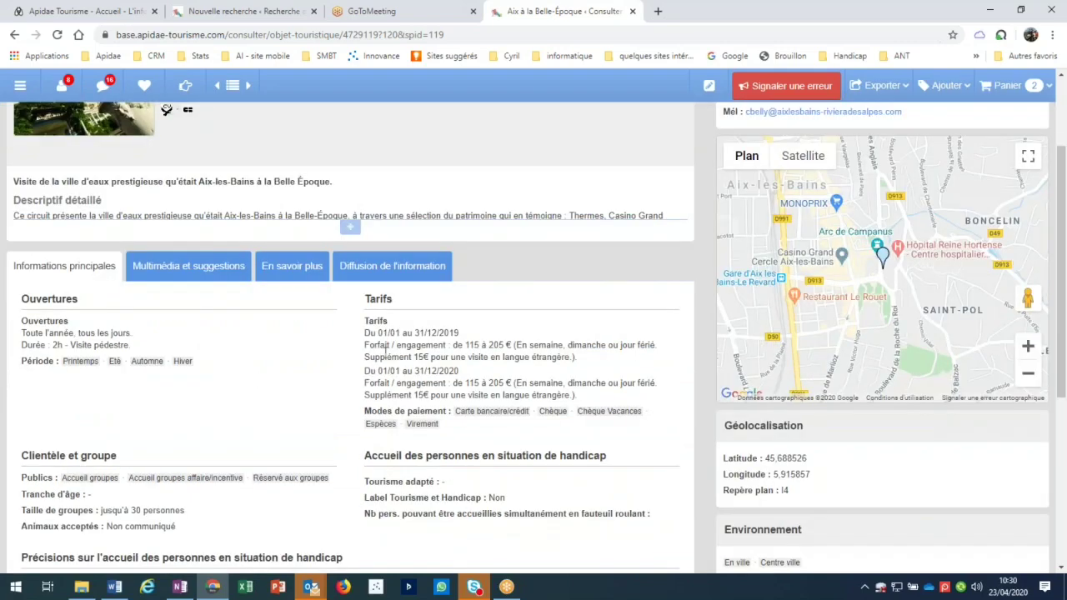
{"action": "left_click_drag", "start_coordinate": [364, 345], "coordinate": [512, 348]}
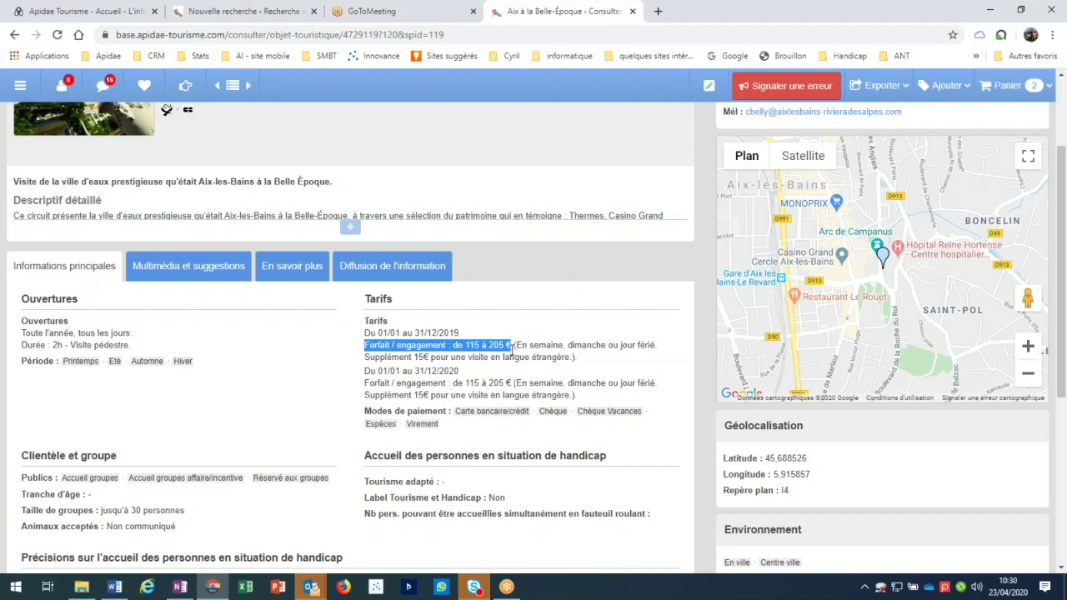
{"action": "scroll", "coordinate": [512, 348], "scroll_direction": "up", "scroll_amount": 2}
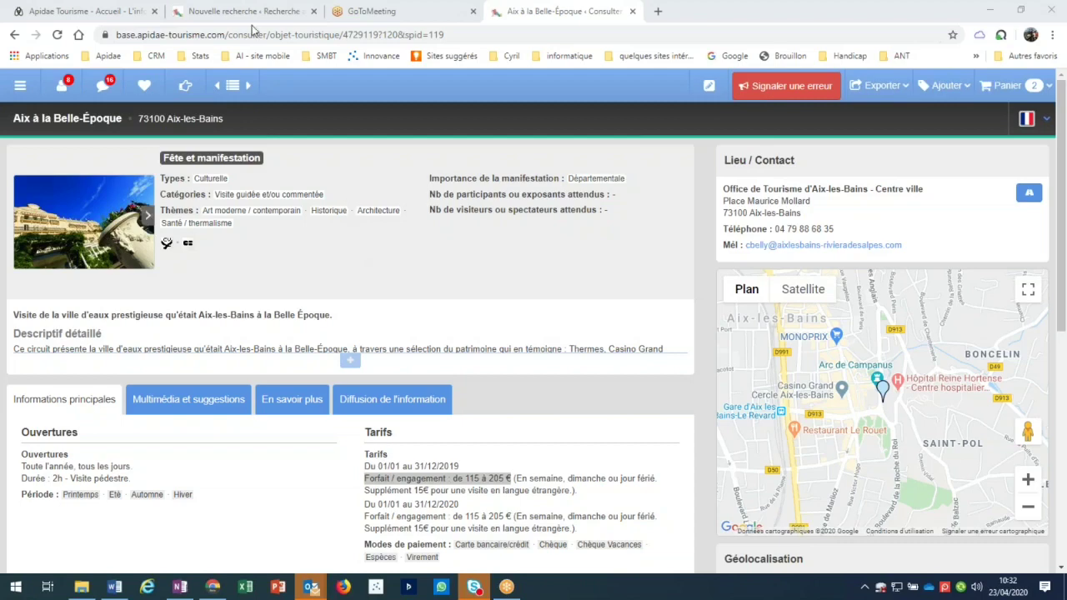
{"action": "left_click", "coordinate": [233, 87]}
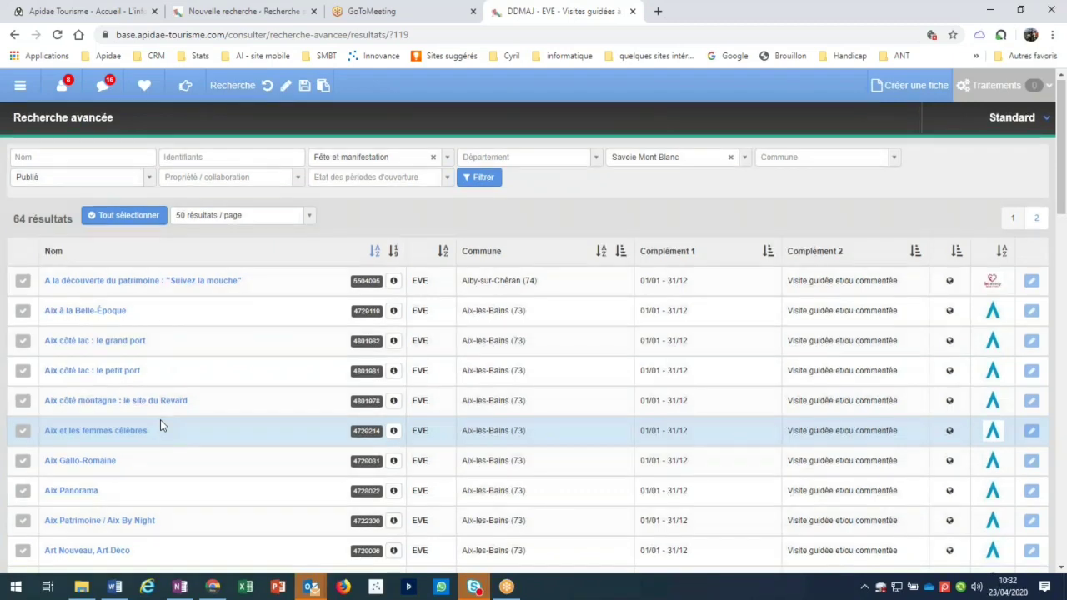
{"action": "scroll", "coordinate": [160, 423], "scroll_direction": "down", "scroll_amount": 1}
{"action": "scroll", "coordinate": [161, 425], "scroll_direction": "down", "scroll_amount": 2}
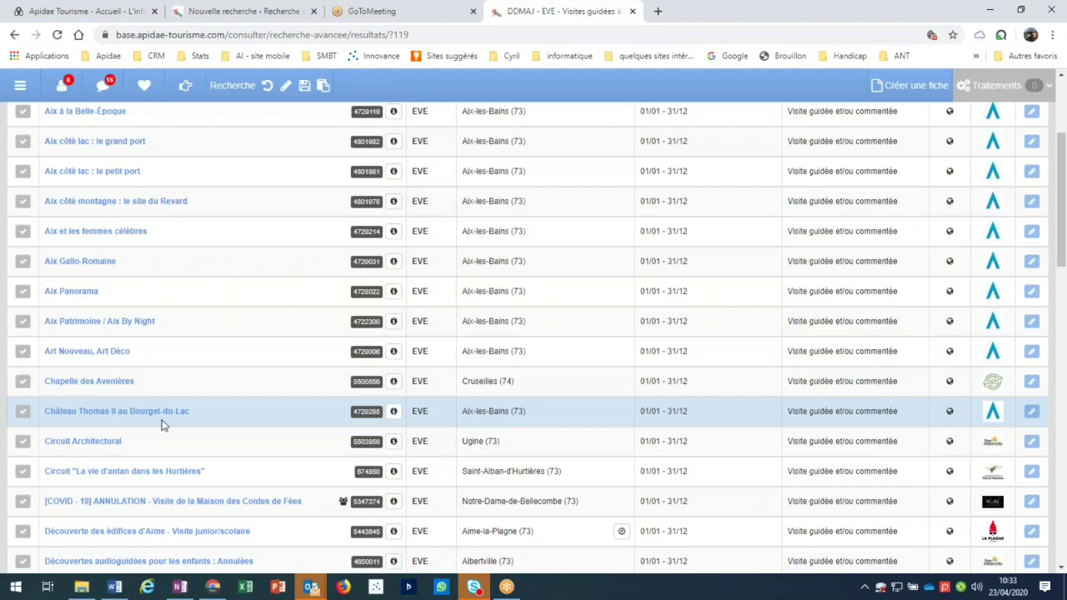
Step: Open the saved search "DDMAJ - EVE - nom du lieu renseigné et lieu vide" from the OneNote page and edit its criteria
{"action": "key", "text": "alt+Tab"}
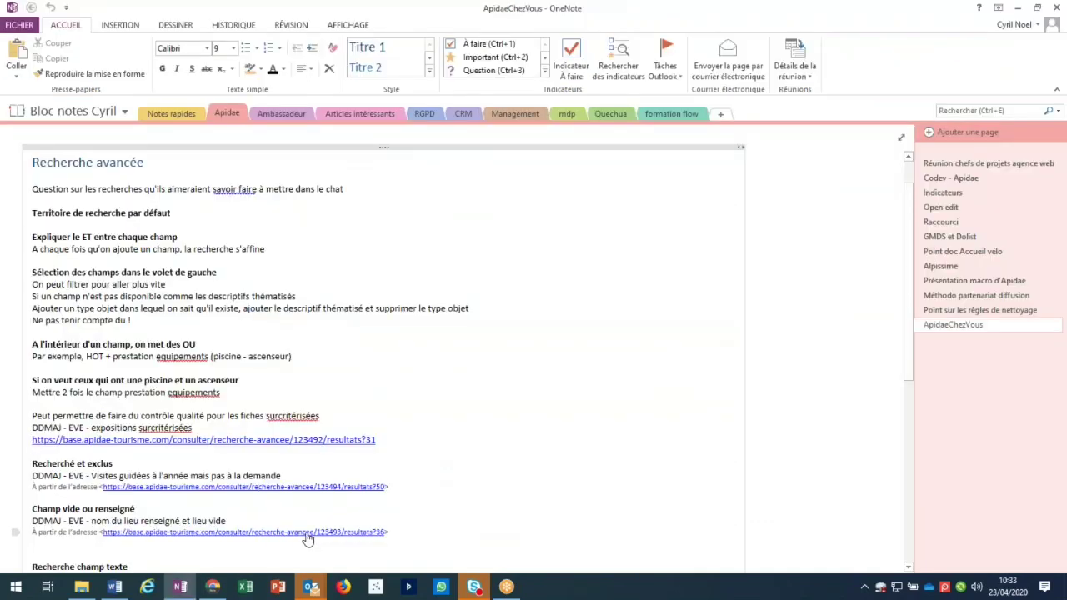
{"action": "left_click", "coordinate": [242, 532]}
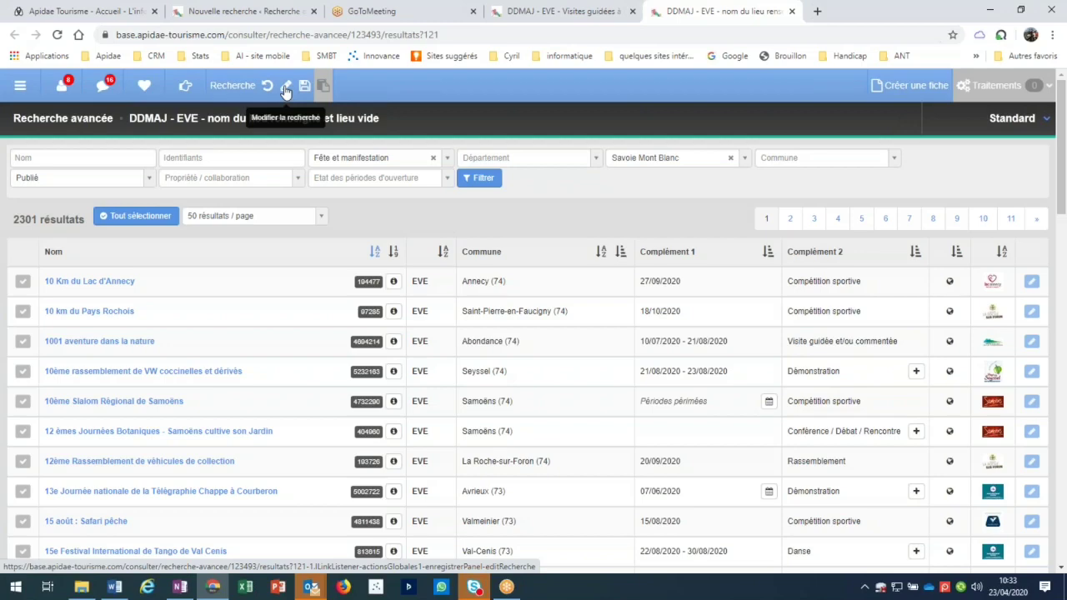
{"action": "left_click", "coordinate": [284, 88]}
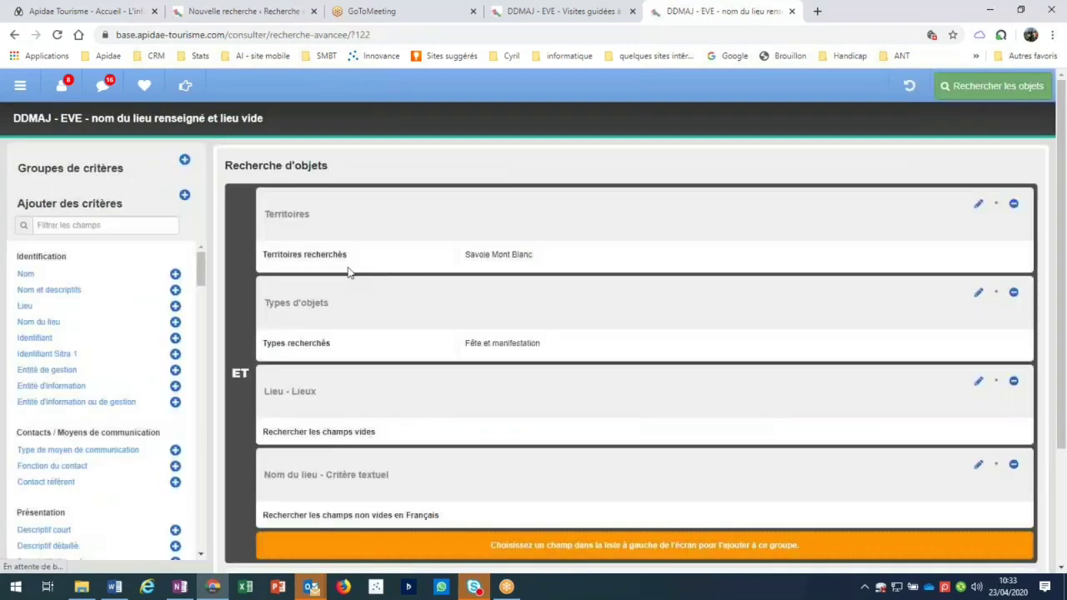
Step: Try Lieux exclus on the Lieu criterion, and restore and apply its search for empty fields (vides)
{"action": "left_click", "coordinate": [978, 382]}
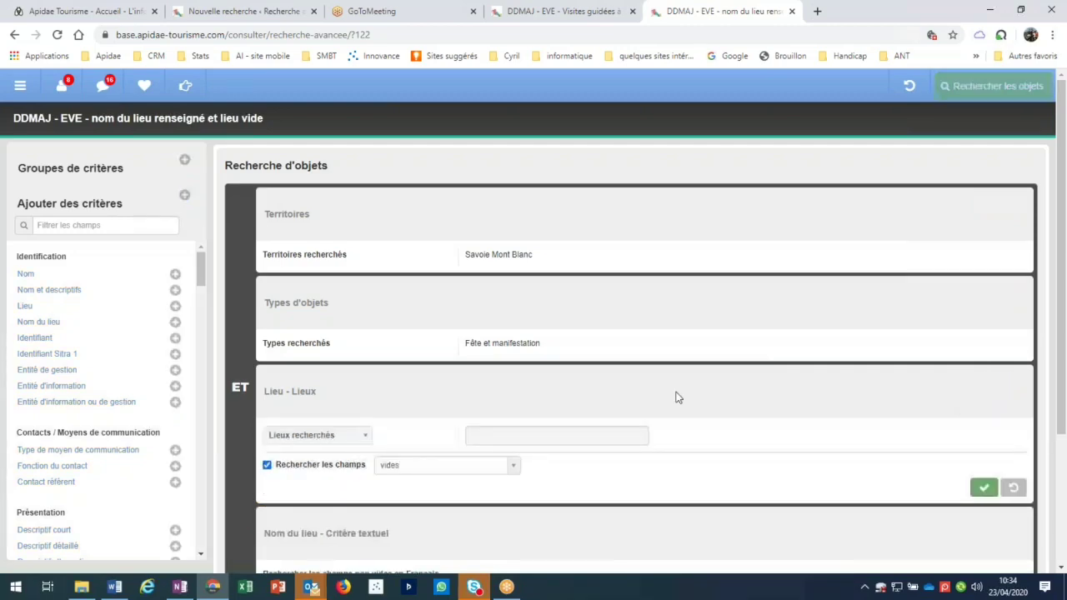
{"action": "left_click", "coordinate": [266, 464]}
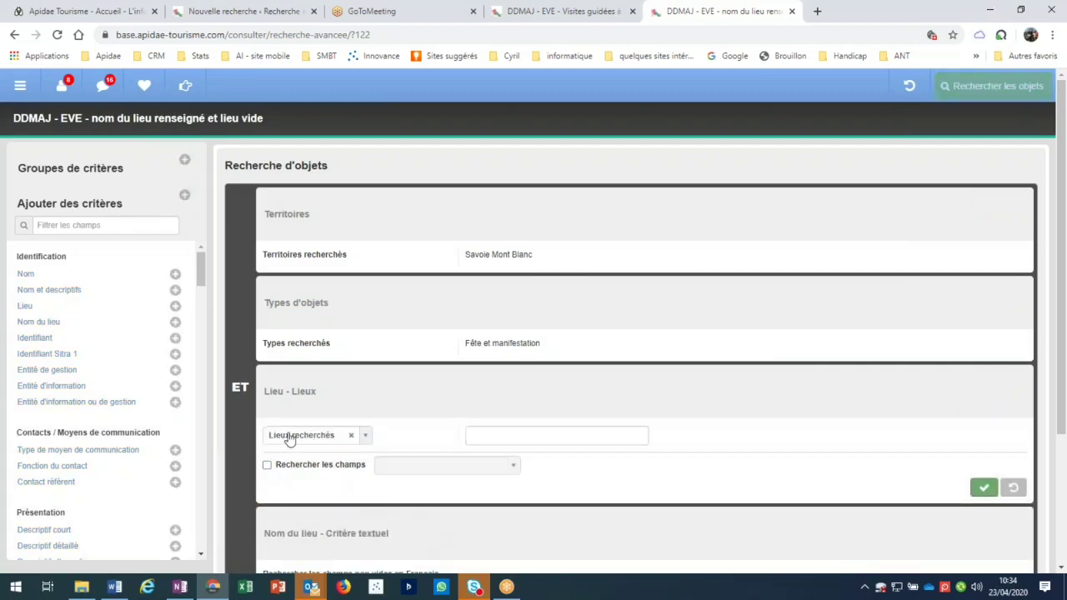
{"action": "left_click", "coordinate": [365, 436]}
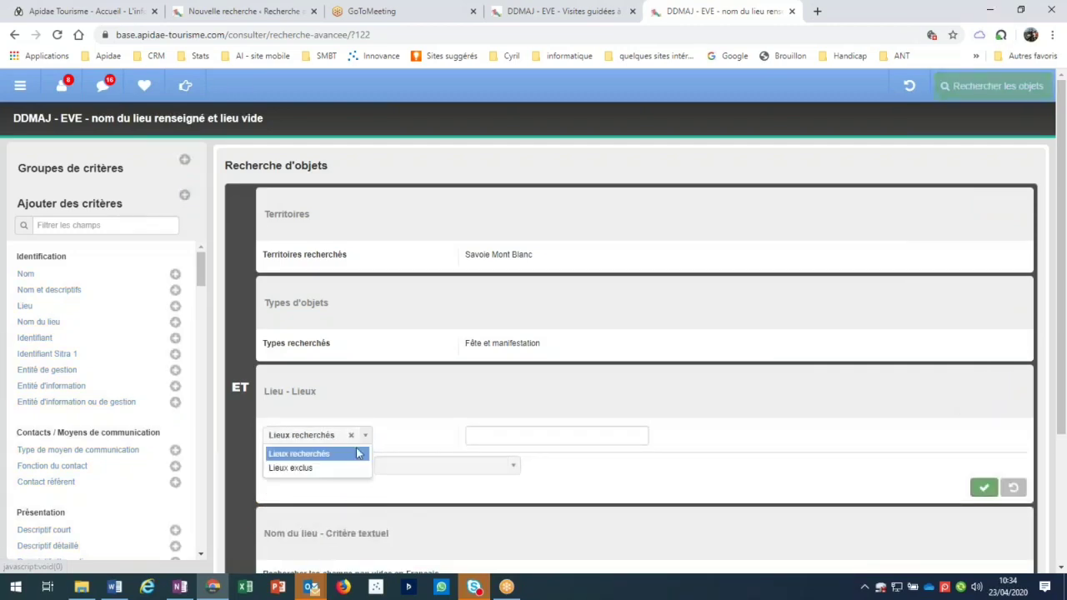
{"action": "left_click", "coordinate": [317, 469]}
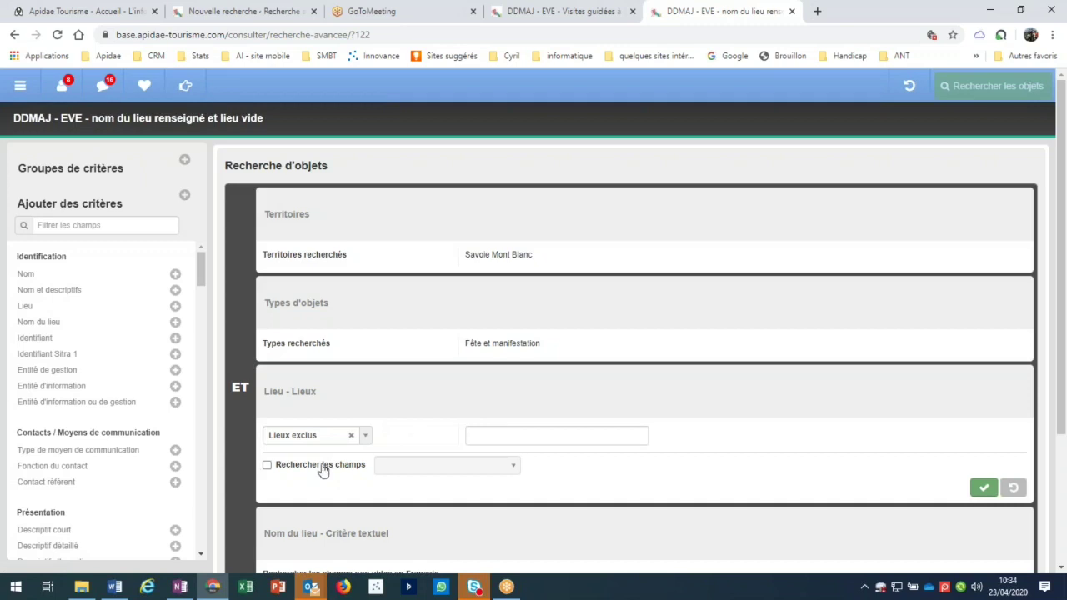
{"action": "left_click", "coordinate": [323, 469]}
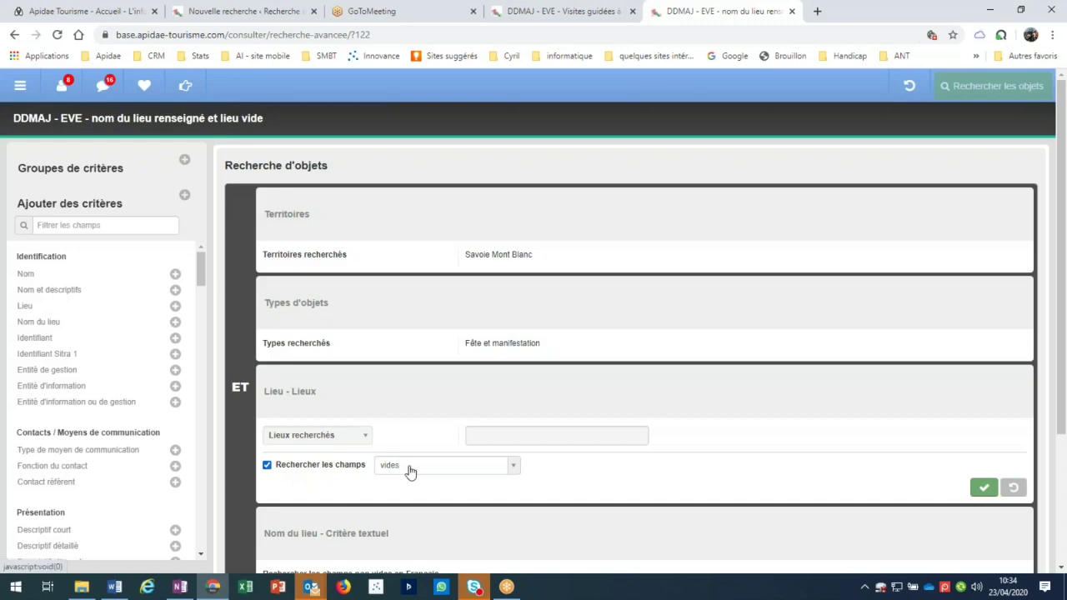
{"action": "left_click", "coordinate": [985, 489]}
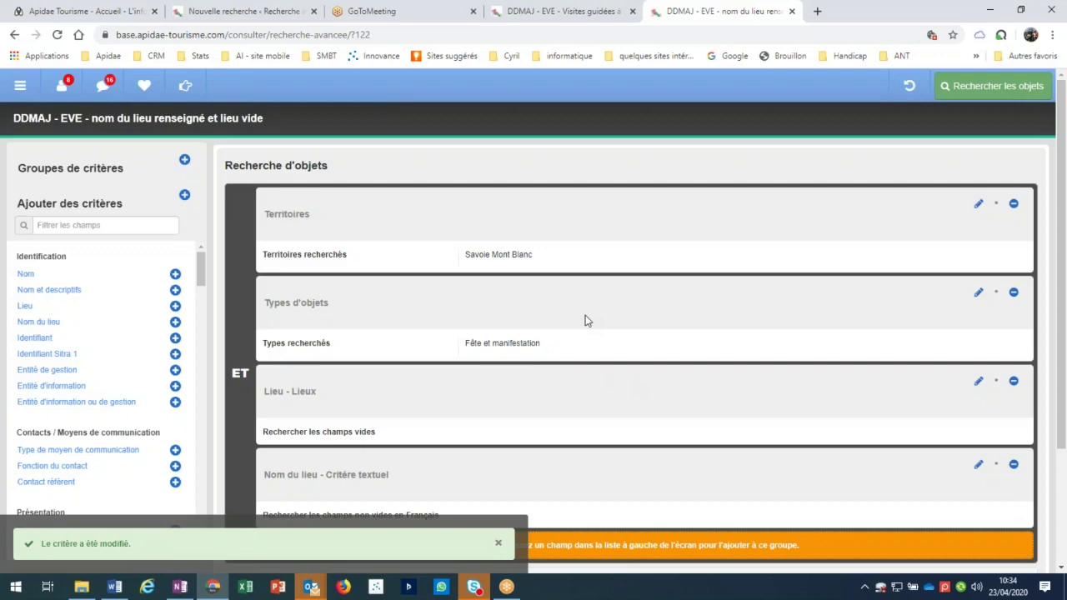
Step: Review the Lieu and Nom du lieu criteria and run the object search
{"action": "scroll", "coordinate": [585, 316], "scroll_direction": "down", "scroll_amount": 1}
{"action": "scroll", "coordinate": [586, 320], "scroll_direction": "down", "scroll_amount": 1}
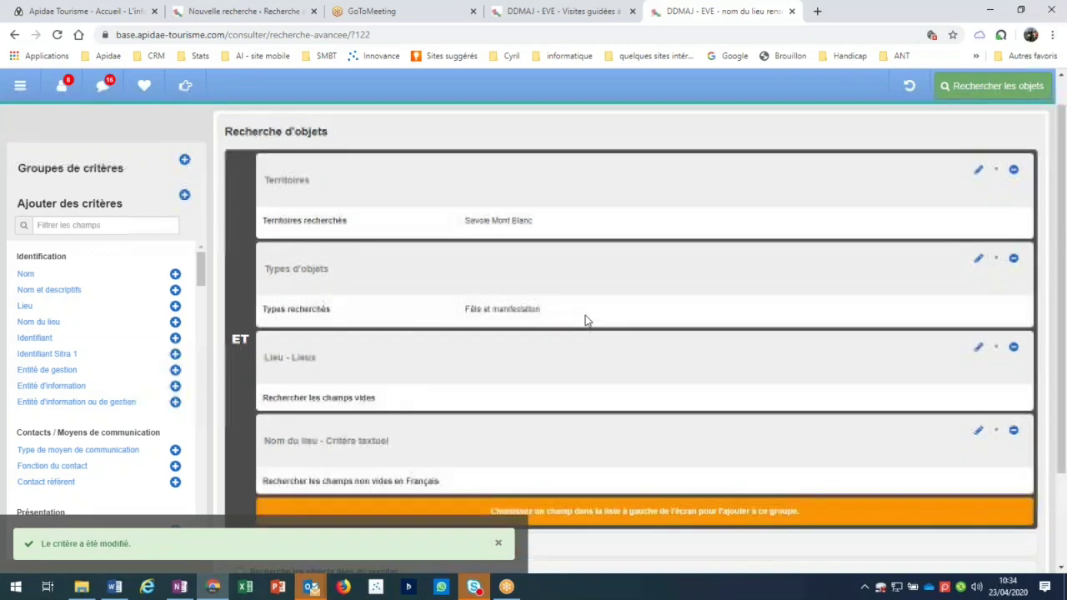
{"action": "scroll", "coordinate": [586, 321], "scroll_direction": "down", "scroll_amount": 2}
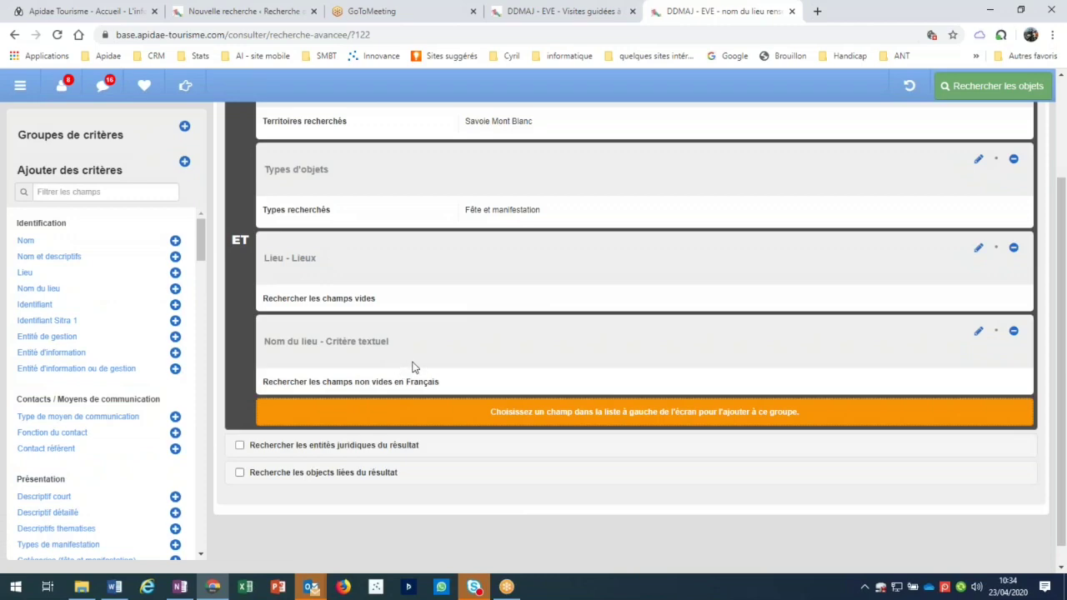
{"action": "left_click", "coordinate": [985, 86]}
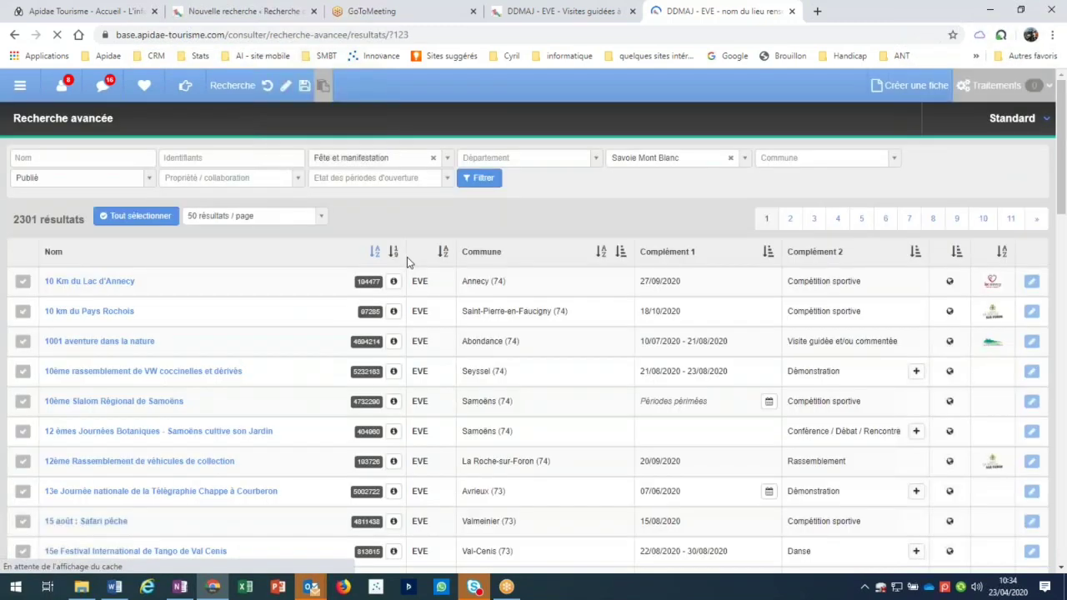
Step: Compare the Lieu and Nom du lieu fields in the identification of the record 10 Km du Lac d'Annecy, and return to the results
{"action": "left_click", "coordinate": [89, 281]}
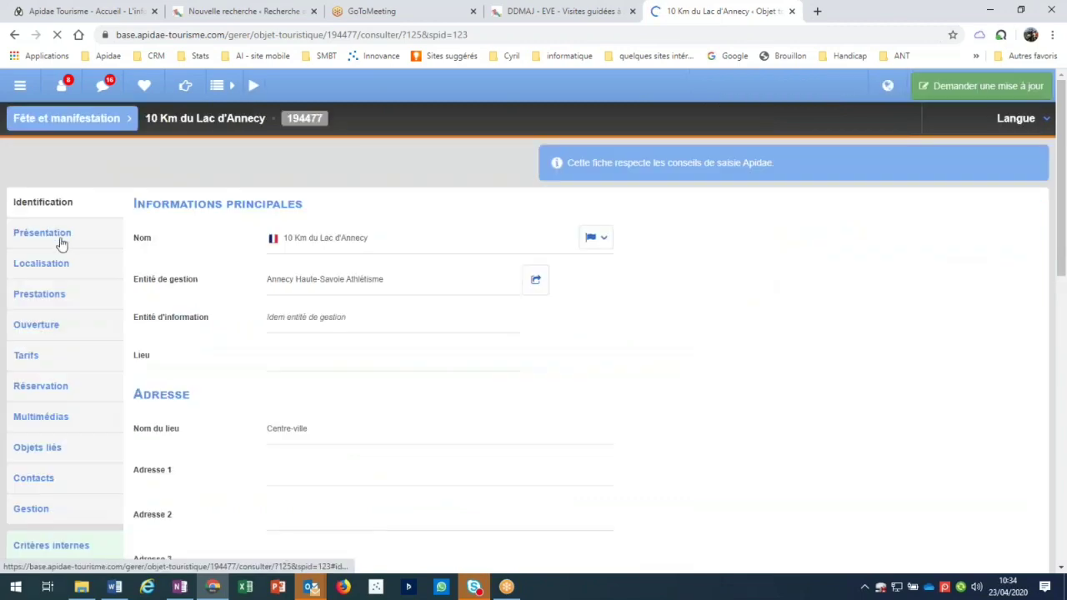
{"action": "left_click", "coordinate": [58, 237]}
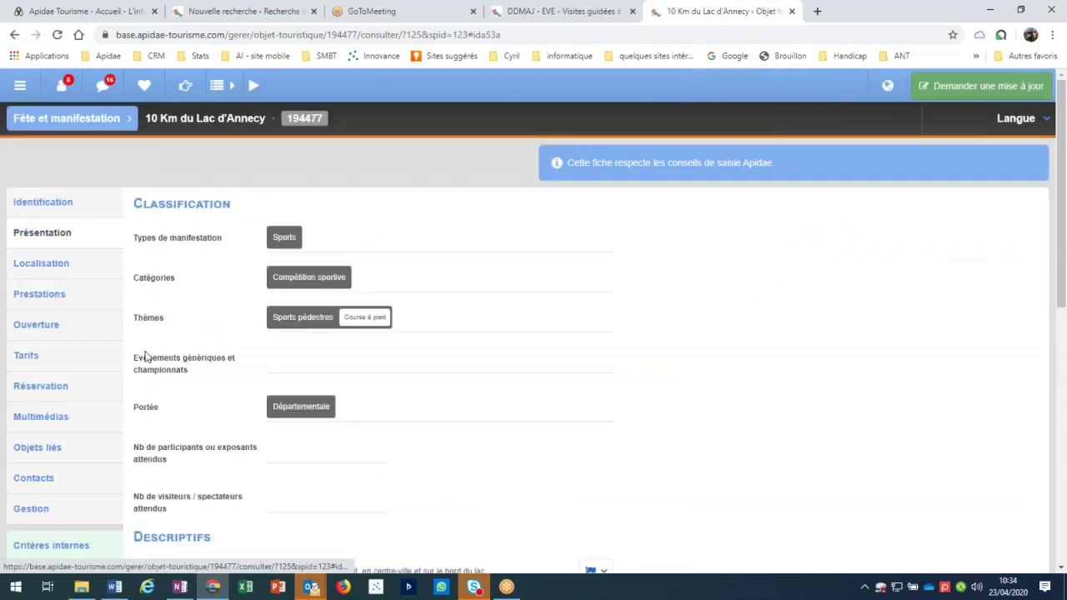
{"action": "left_click", "coordinate": [45, 207]}
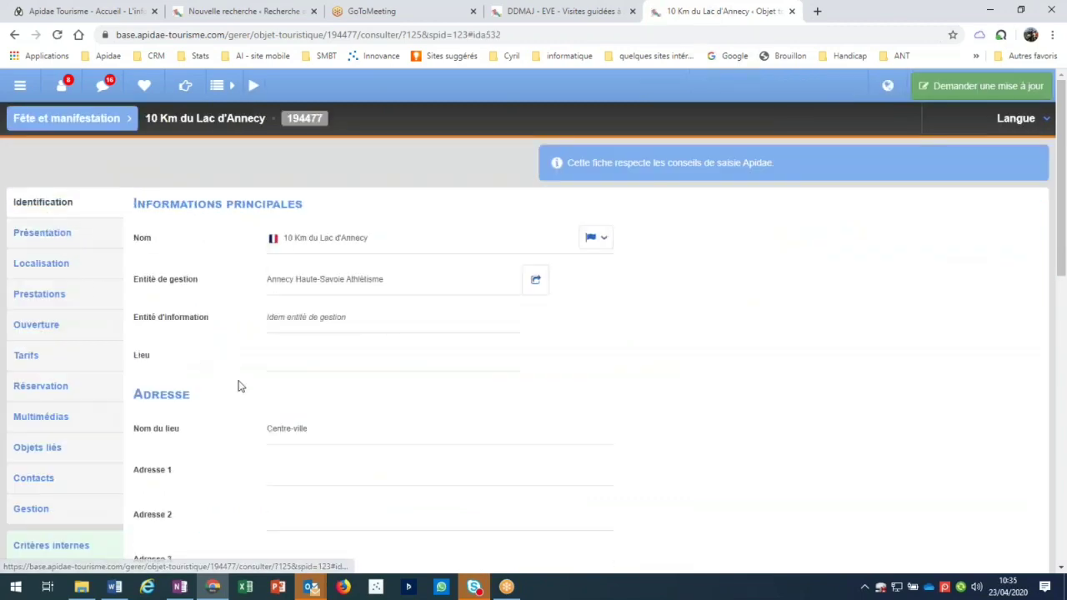
{"action": "triple_click", "coordinate": [283, 429]}
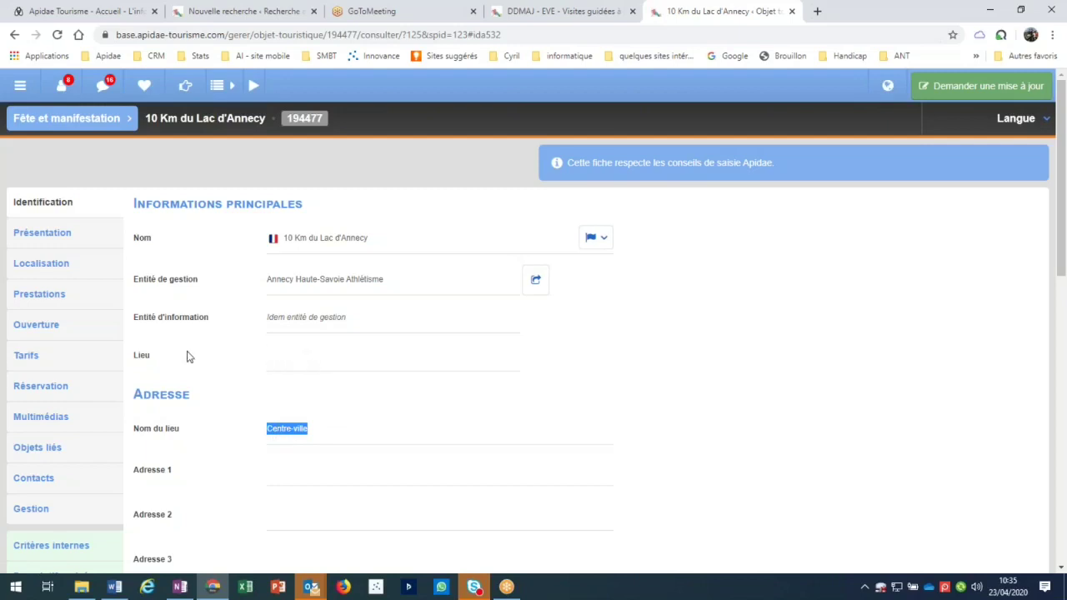
{"action": "double_click", "coordinate": [139, 356]}
{"action": "left_click_drag", "start_coordinate": [267, 428], "coordinate": [312, 433]}
{"action": "left_click", "coordinate": [282, 360]}
{"action": "left_click", "coordinate": [219, 89]}
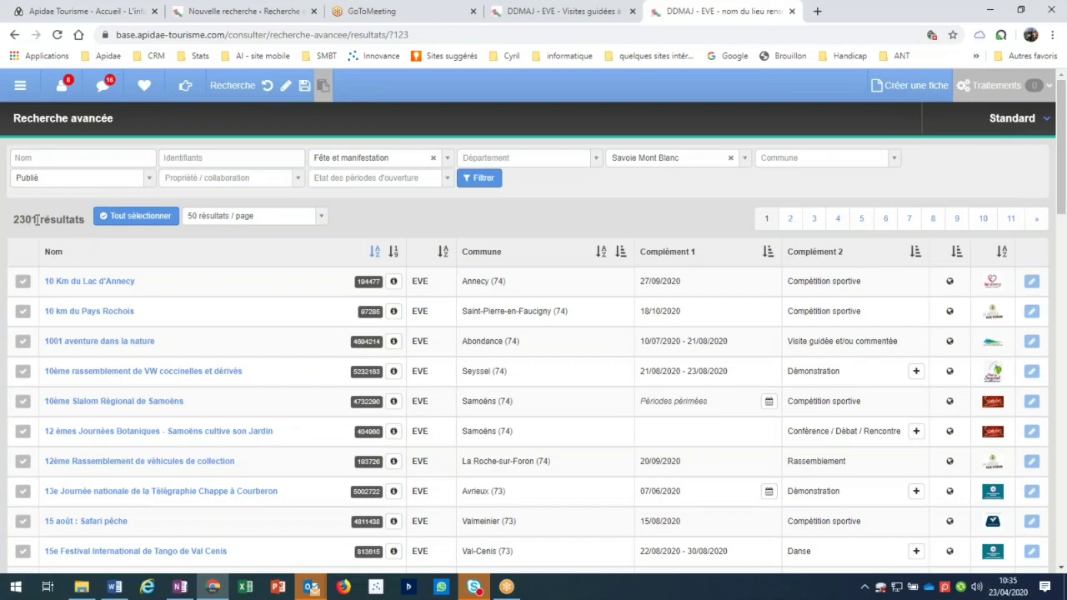
Step: Sort the results by member structure, examine which structures own the listed events, and go to results page 9
{"action": "left_click", "coordinate": [1003, 252]}
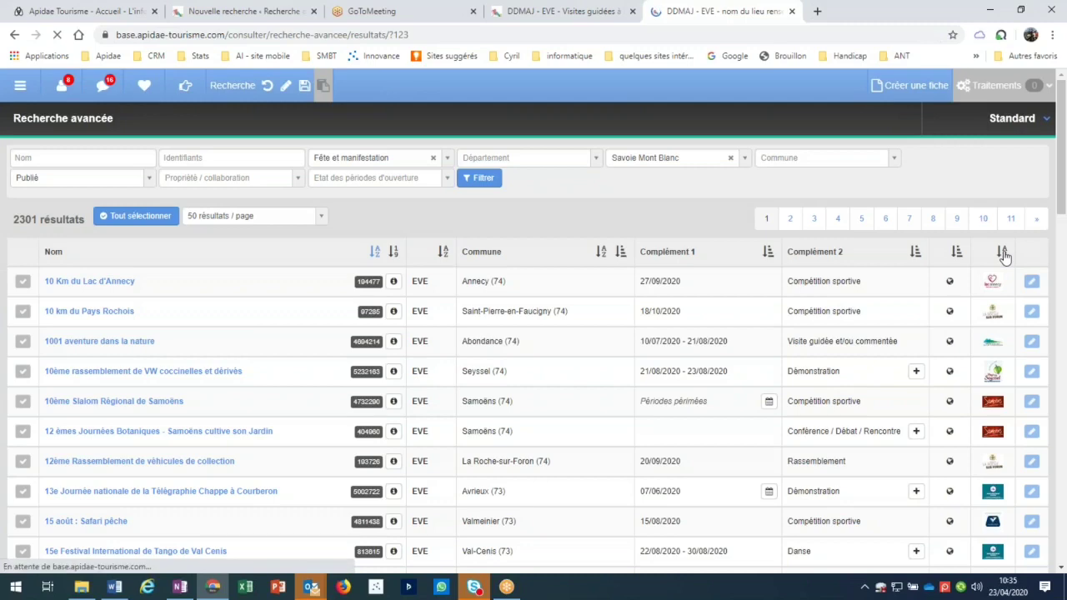
{"action": "scroll", "coordinate": [1063, 240], "scroll_direction": "down", "scroll_amount": 5}
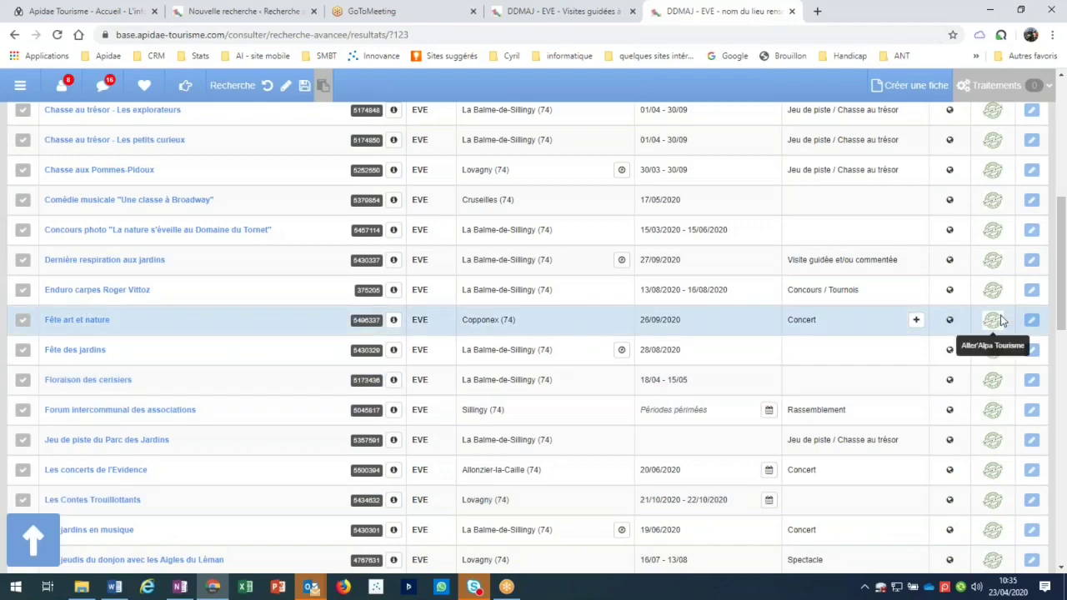
{"action": "scroll", "coordinate": [1000, 321], "scroll_direction": "up", "scroll_amount": 2}
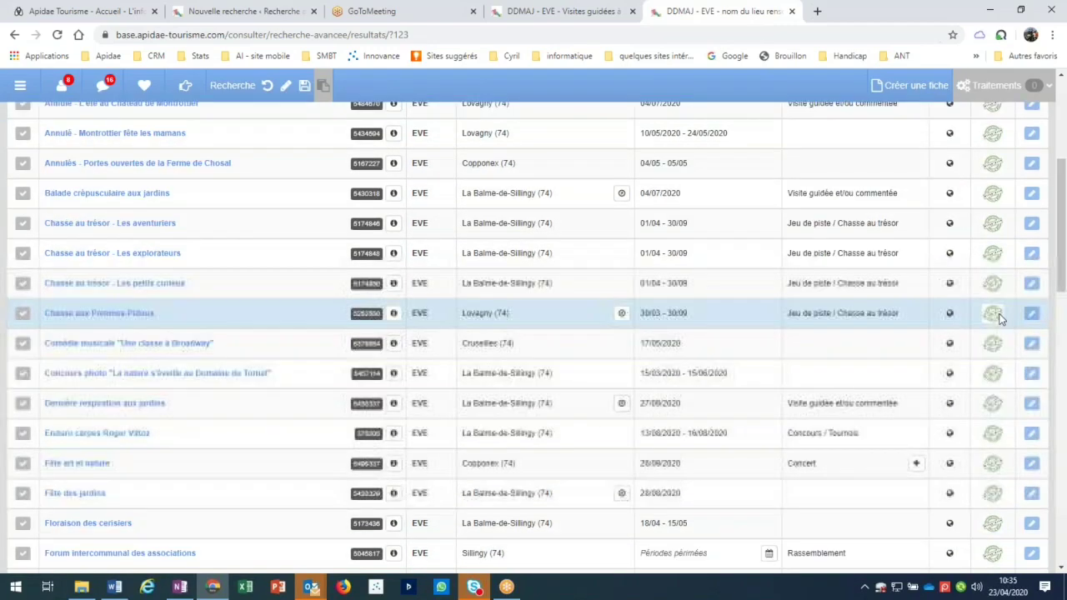
{"action": "scroll", "coordinate": [1000, 319], "scroll_direction": "up", "scroll_amount": 2}
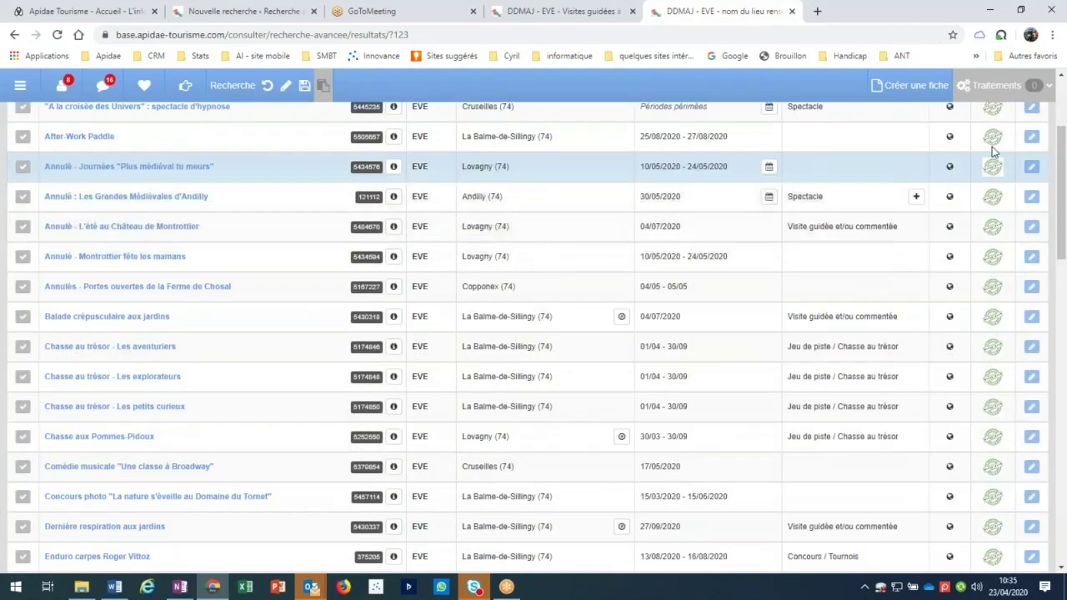
{"action": "scroll", "coordinate": [991, 250], "scroll_direction": "down", "scroll_amount": 1}
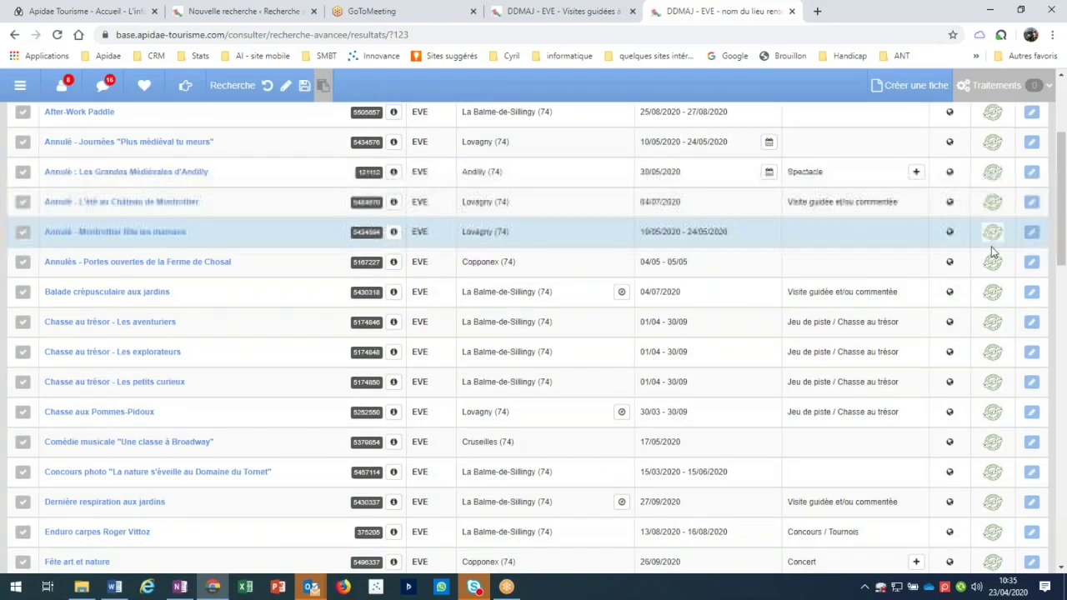
{"action": "scroll", "coordinate": [991, 245], "scroll_direction": "down", "scroll_amount": 10}
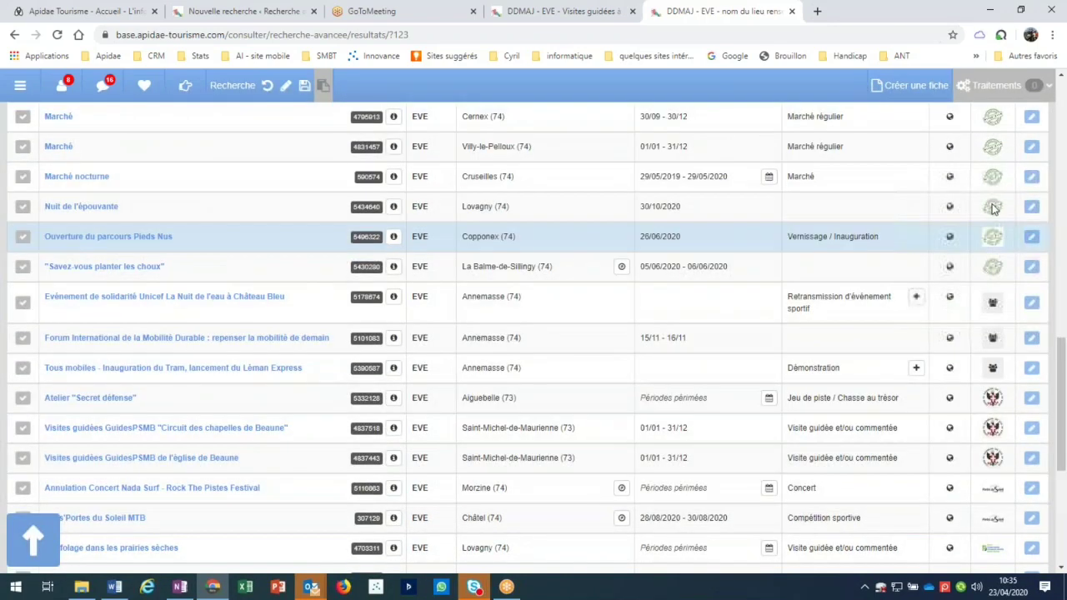
{"action": "scroll", "coordinate": [991, 250], "scroll_direction": "up", "scroll_amount": 2}
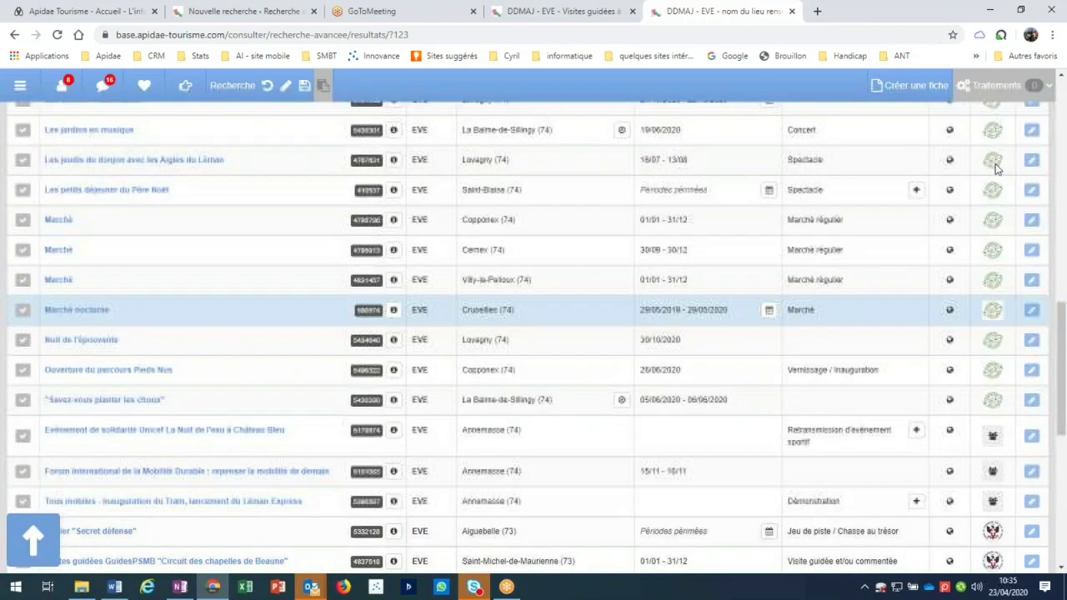
{"action": "scroll", "coordinate": [996, 169], "scroll_direction": "up", "scroll_amount": 3}
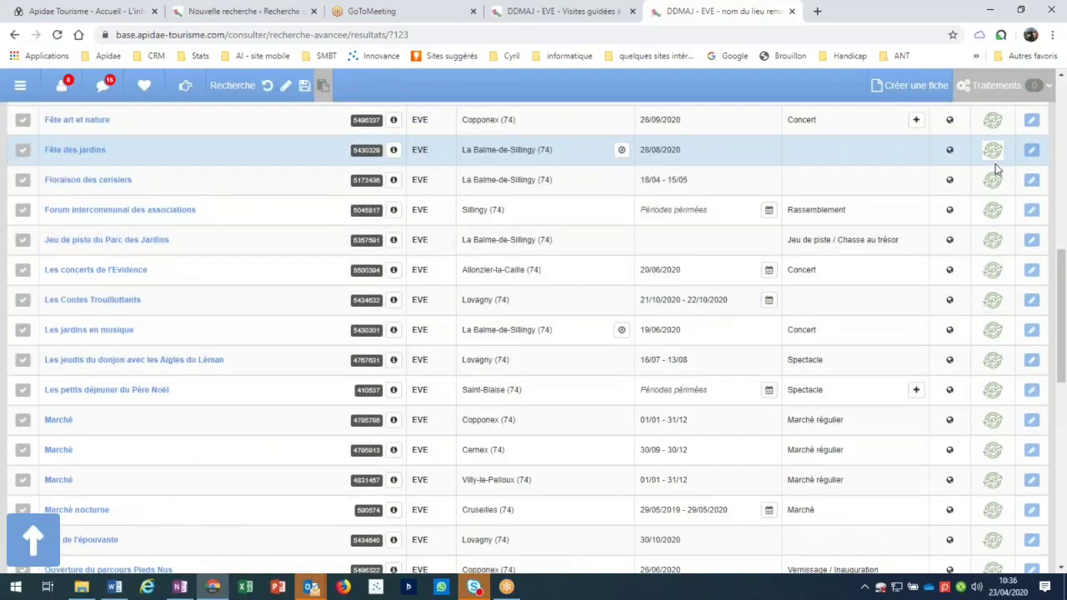
{"action": "scroll", "coordinate": [994, 192], "scroll_direction": "down", "scroll_amount": 8}
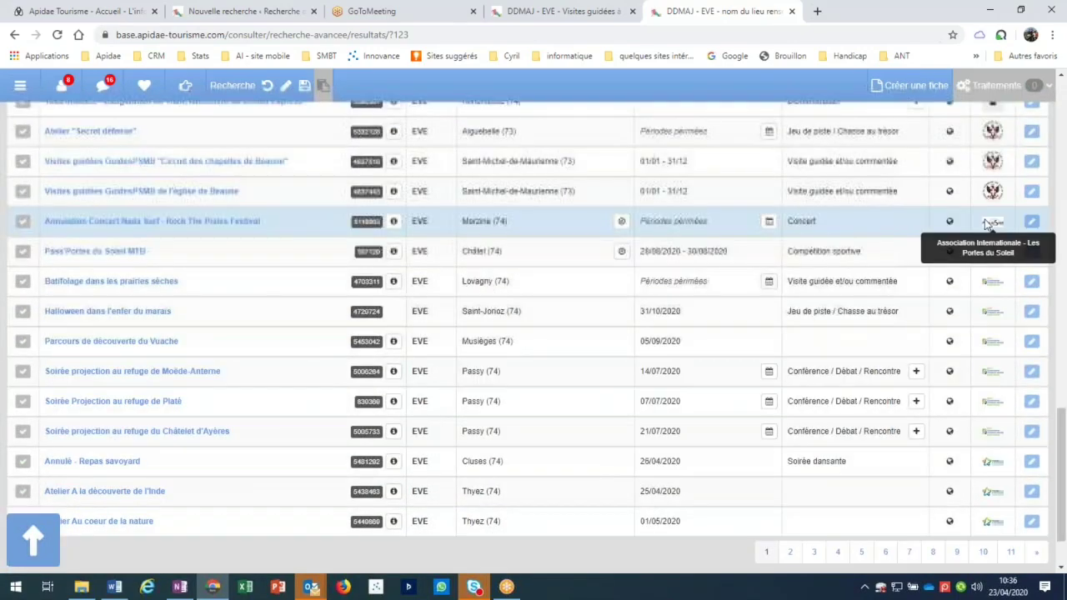
{"action": "scroll", "coordinate": [988, 224], "scroll_direction": "down", "scroll_amount": 1}
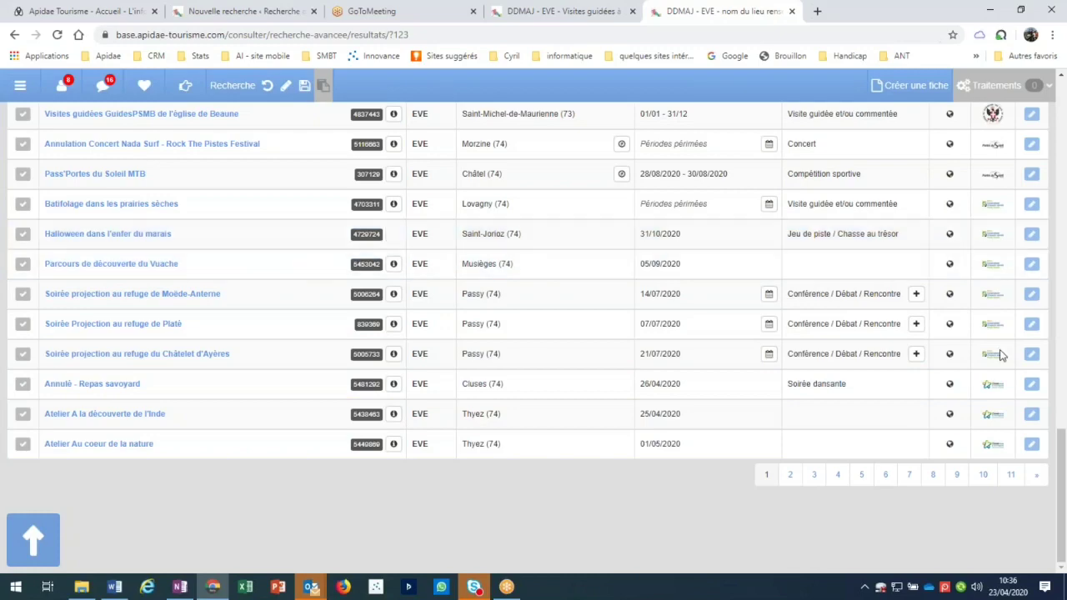
{"action": "left_click", "coordinate": [956, 476]}
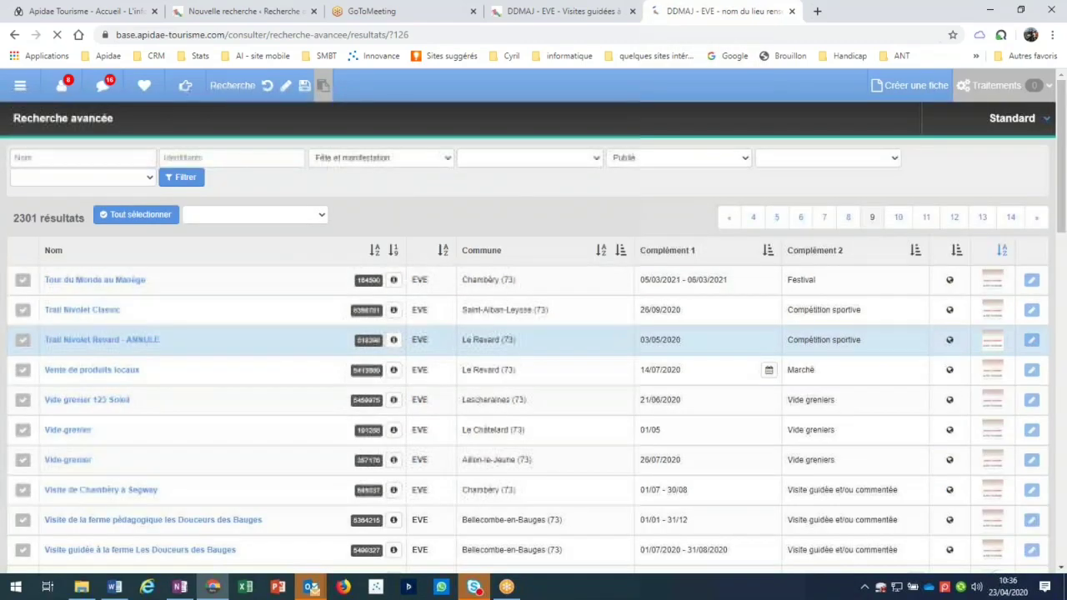
Step: Reopen the search criteria and reset them to start a new search
{"action": "left_click", "coordinate": [285, 85]}
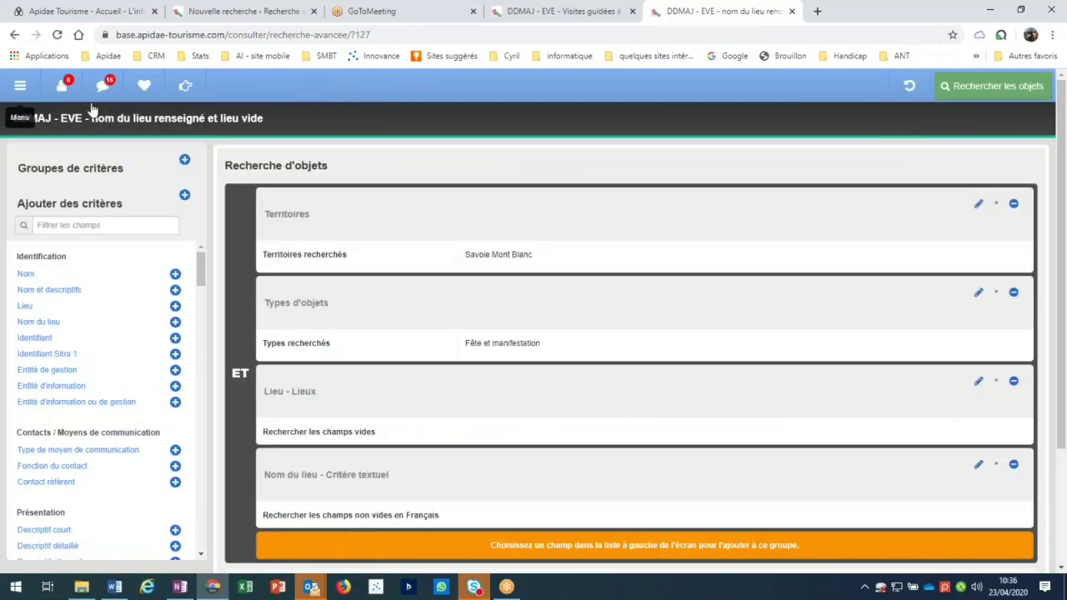
{"action": "left_click", "coordinate": [910, 88]}
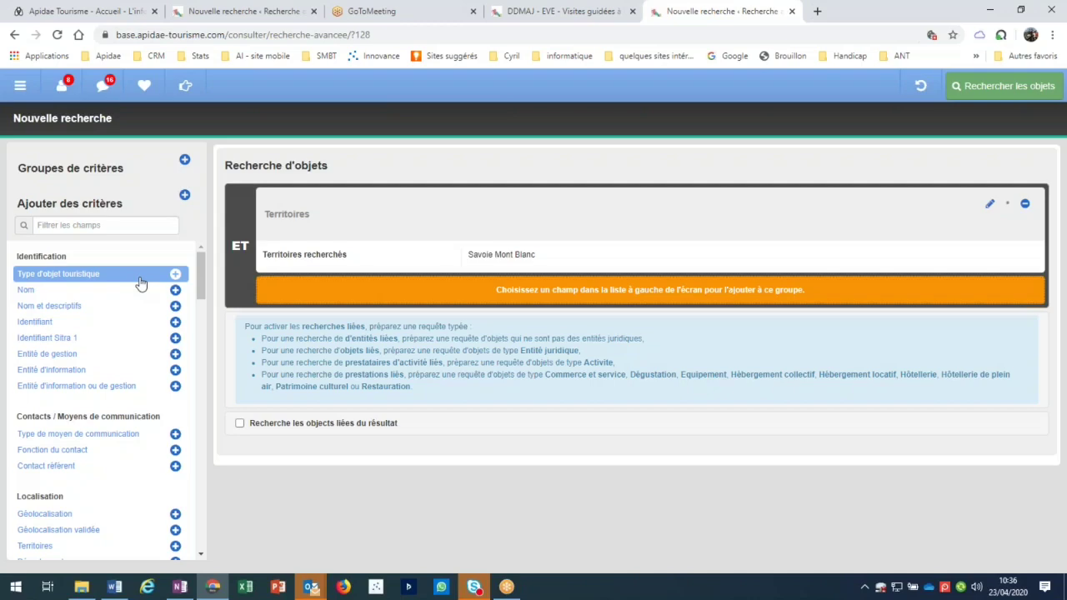
Step: Look for a description criterion by filtering the available criteria with "des", and clear the filter
{"action": "scroll", "coordinate": [140, 283], "scroll_direction": "down", "scroll_amount": 3}
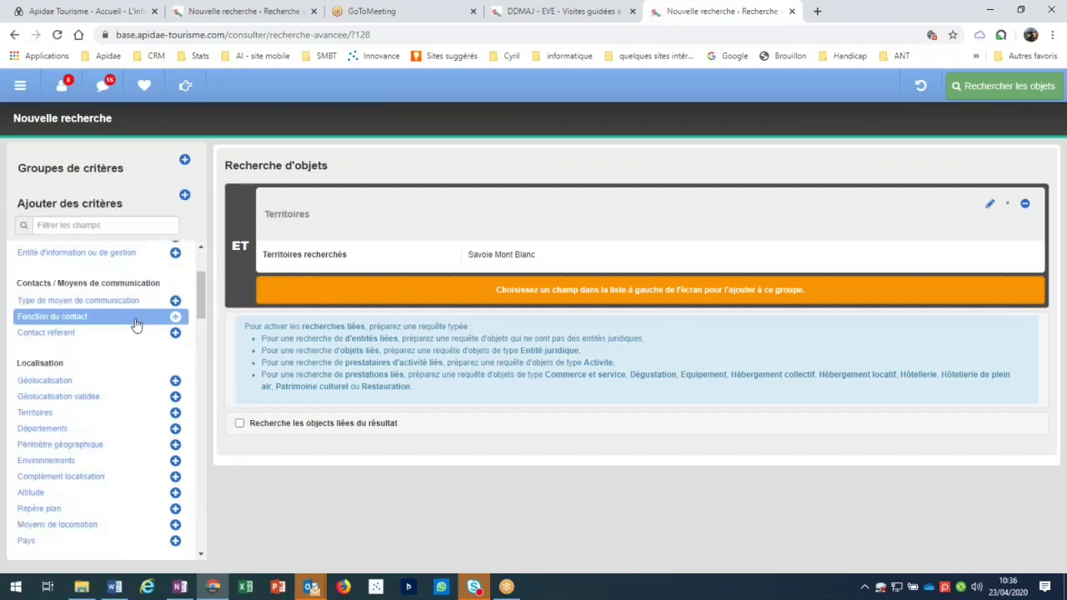
{"action": "scroll", "coordinate": [136, 324], "scroll_direction": "up", "scroll_amount": 3}
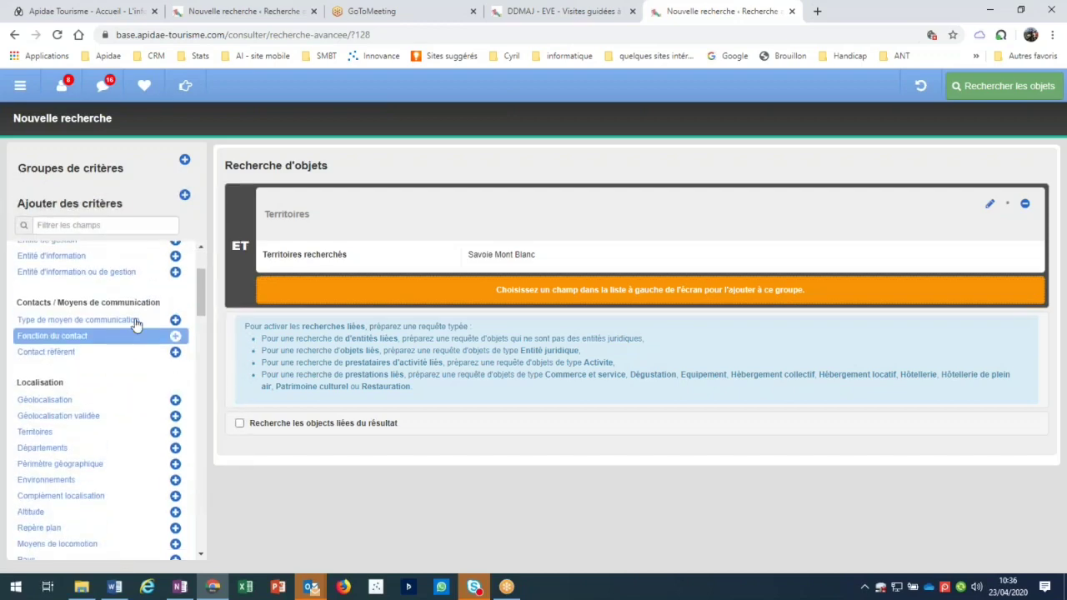
{"action": "left_click", "coordinate": [105, 225]}
{"action": "type", "text": "des"}
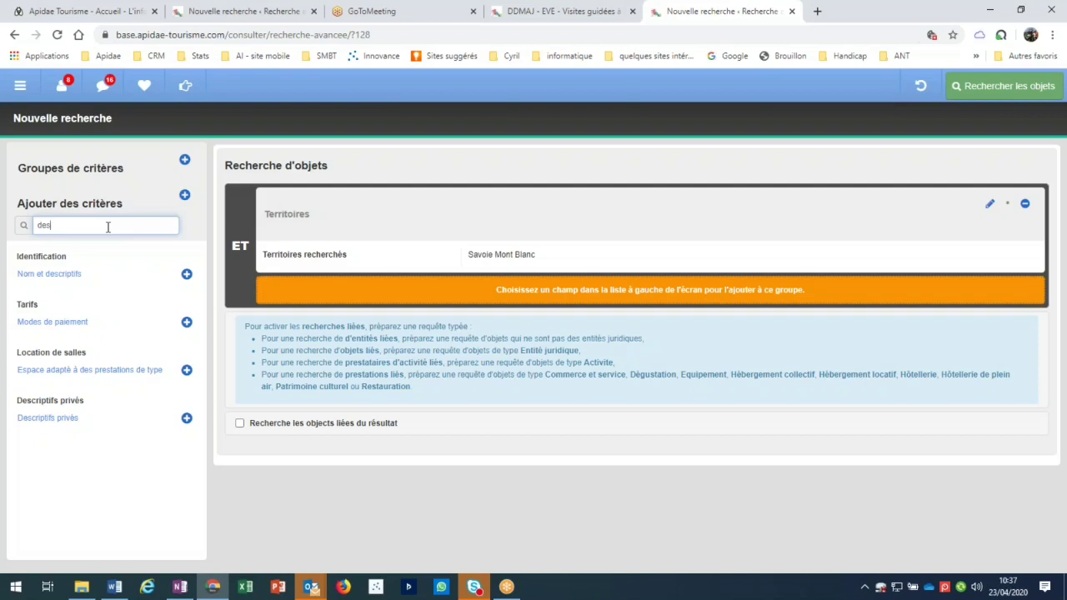
{"action": "key", "text": "BackSpace"}
{"action": "key", "text": "BackSpace"}
{"action": "key", "text": "BackSpace"}
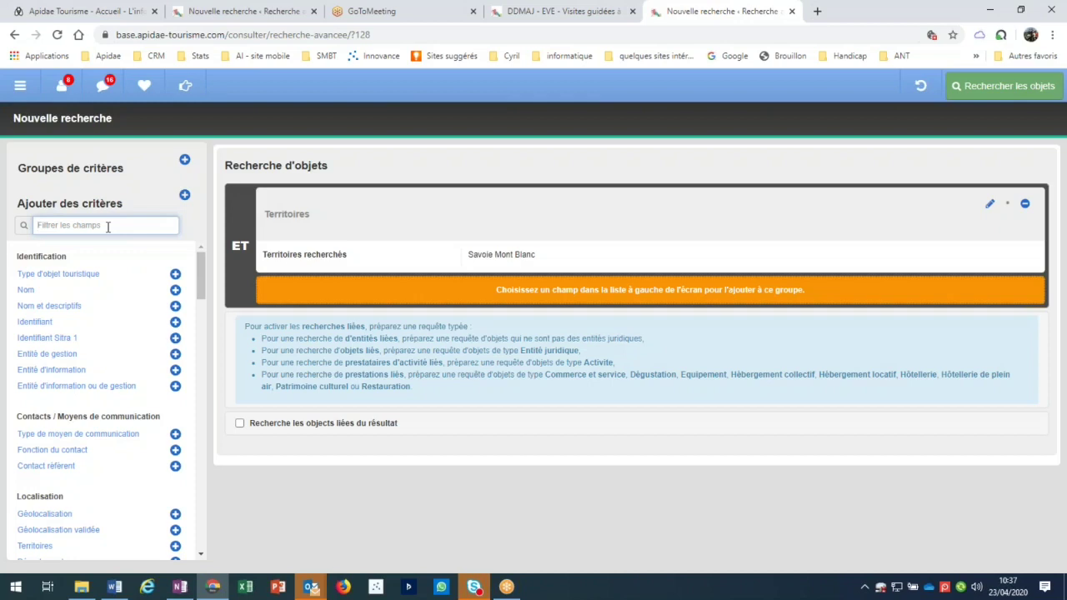
Step: Add the Type d'objet touristique criterion with Types recherchés set to Activité and apply it
{"action": "left_click", "coordinate": [68, 277]}
{"action": "left_click", "coordinate": [484, 292]}
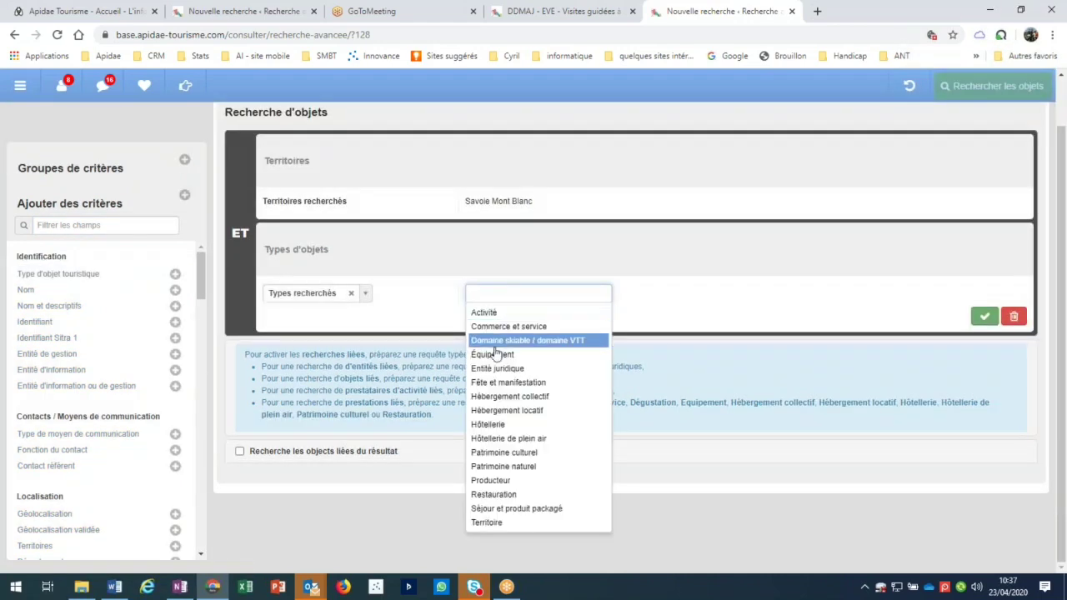
{"action": "left_click", "coordinate": [500, 313]}
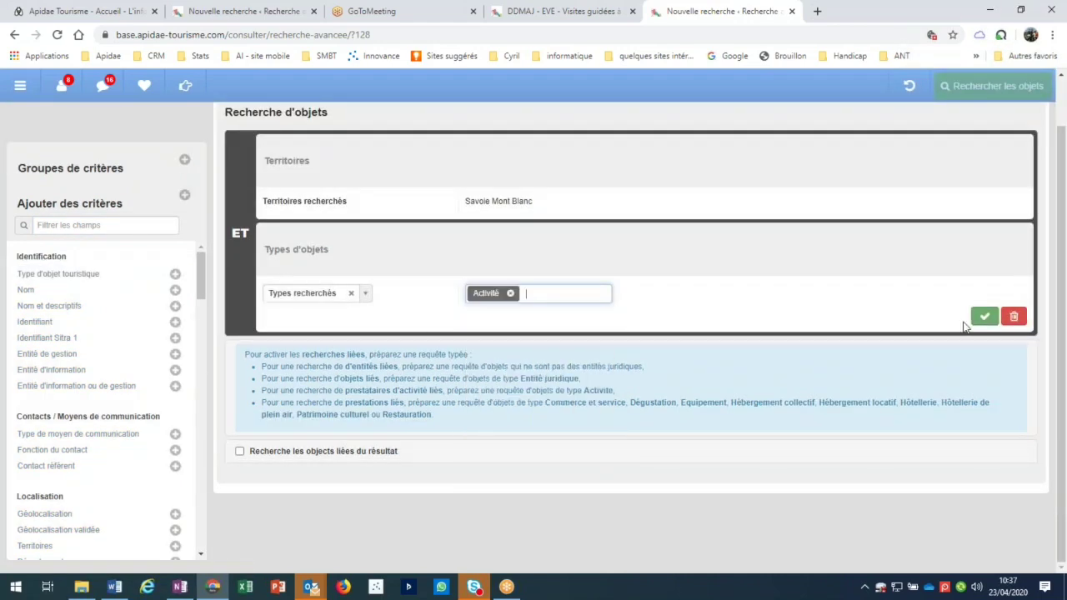
{"action": "left_click", "coordinate": [510, 293]}
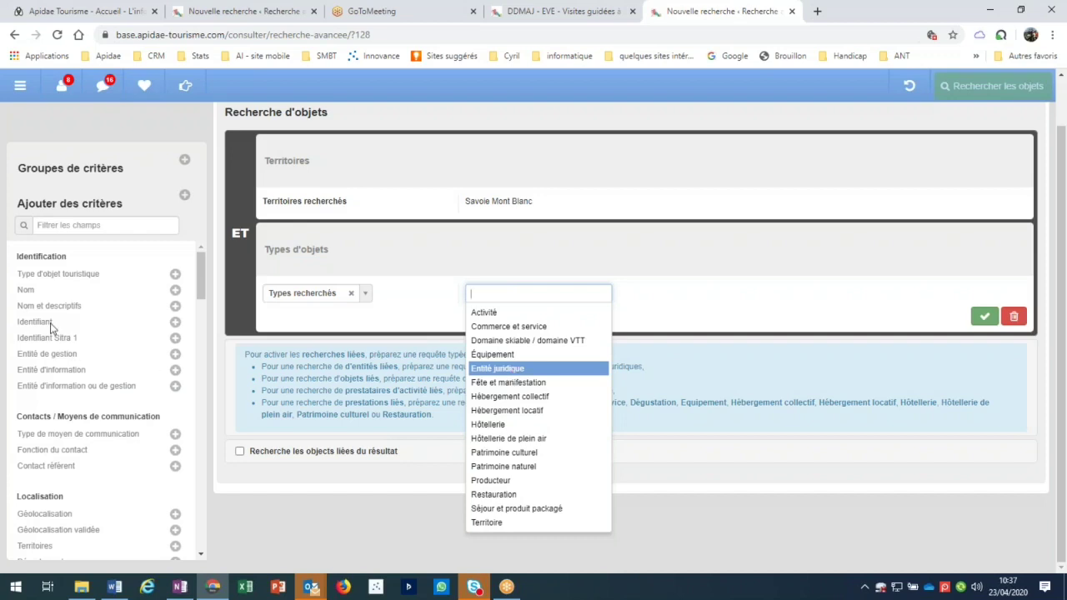
{"action": "left_click", "coordinate": [507, 315]}
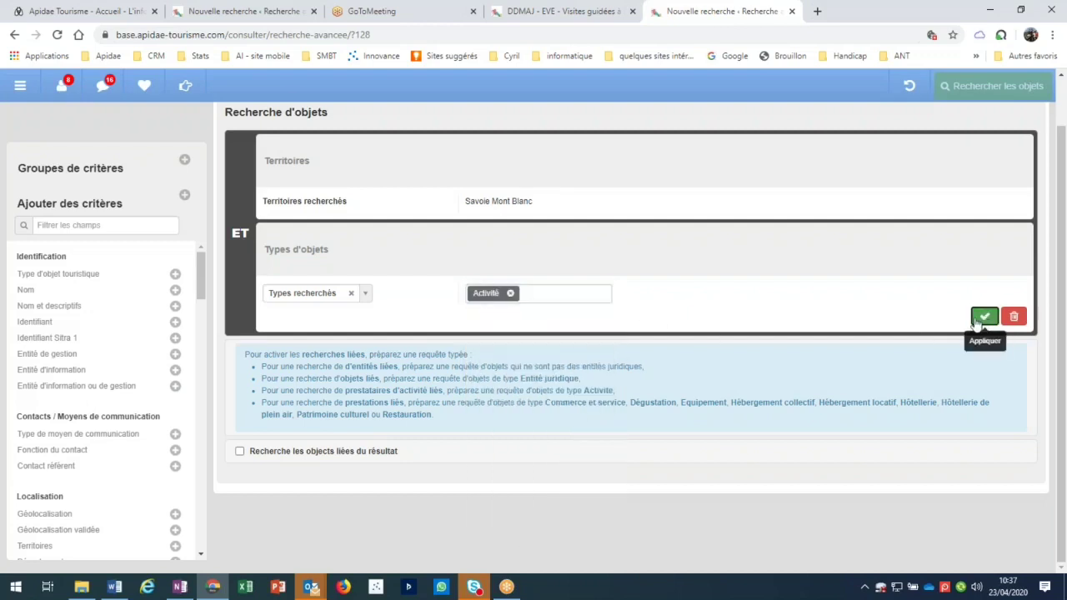
{"action": "left_click", "coordinate": [984, 316]}
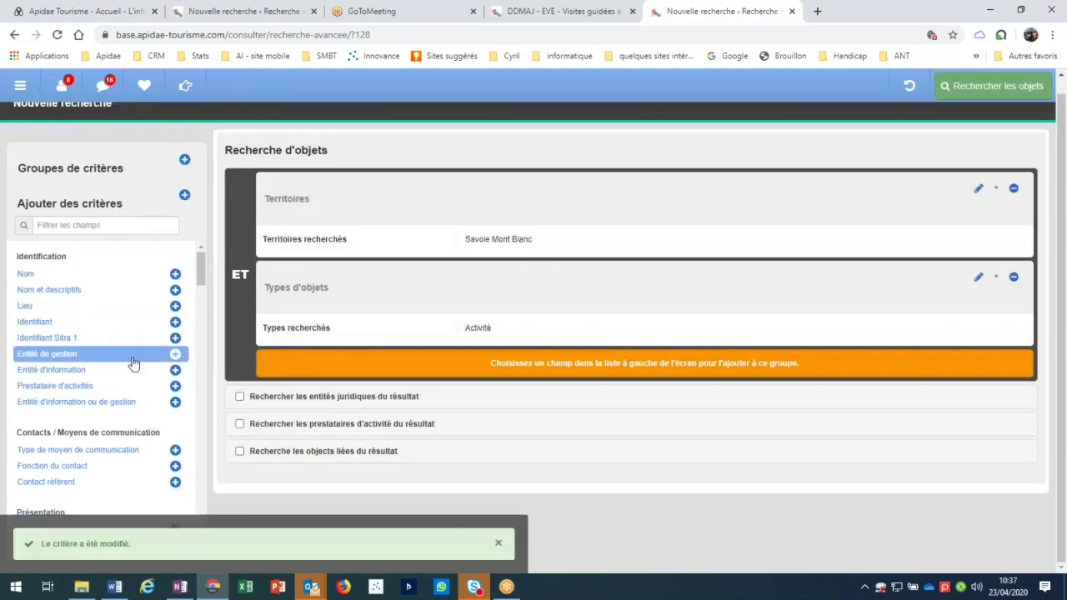
Step: Add the Descriptif court criterion, set it to search for empty fields (vides) in Anglais, and apply it
{"action": "scroll", "coordinate": [131, 364], "scroll_direction": "down", "scroll_amount": 3}
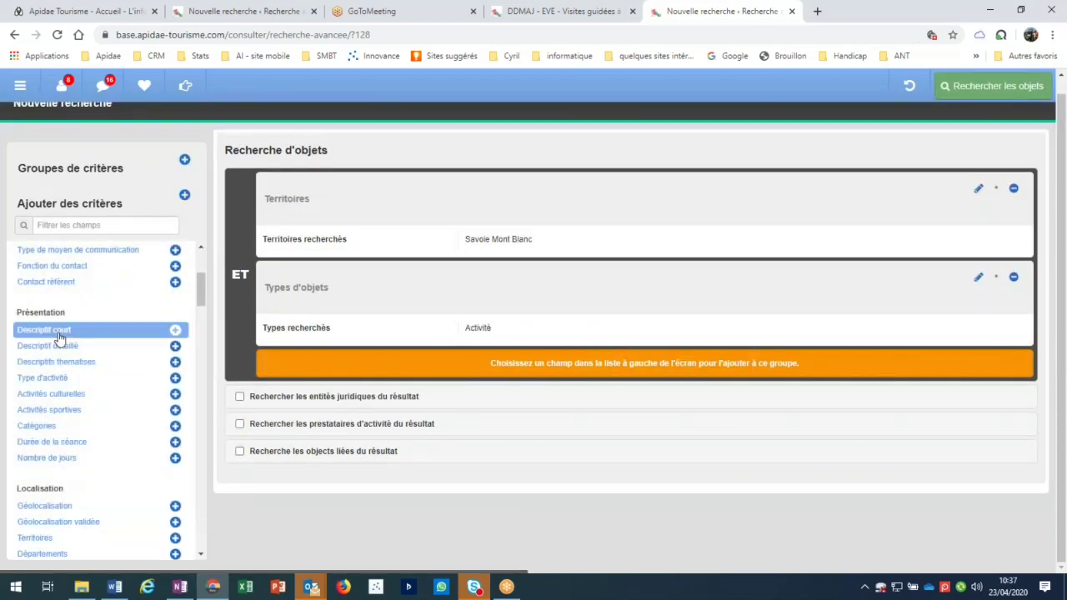
{"action": "left_click", "coordinate": [59, 334]}
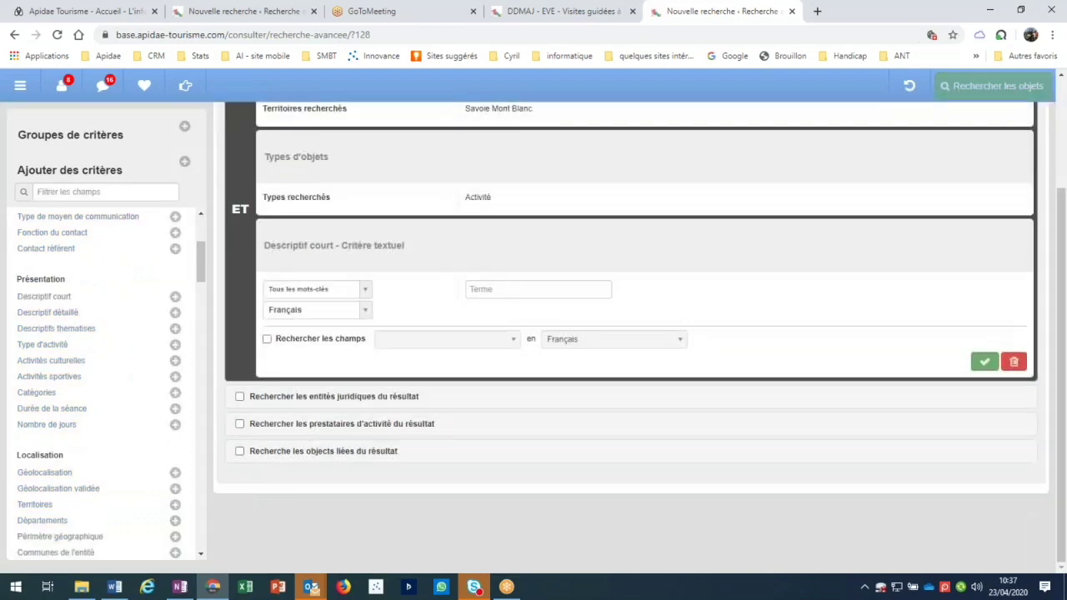
{"action": "left_click", "coordinate": [268, 341]}
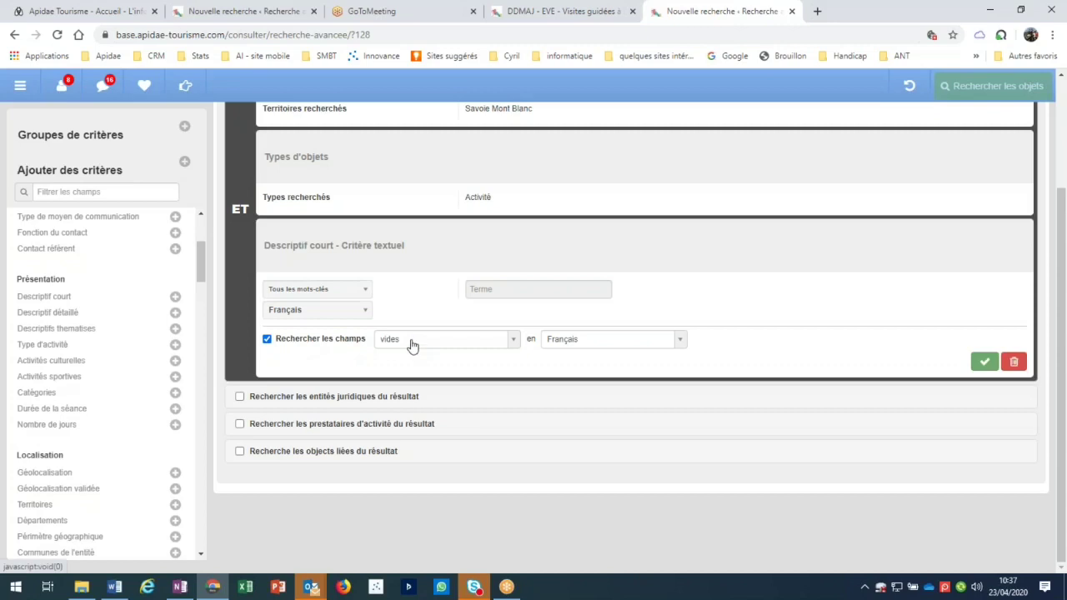
{"action": "left_click", "coordinate": [563, 343]}
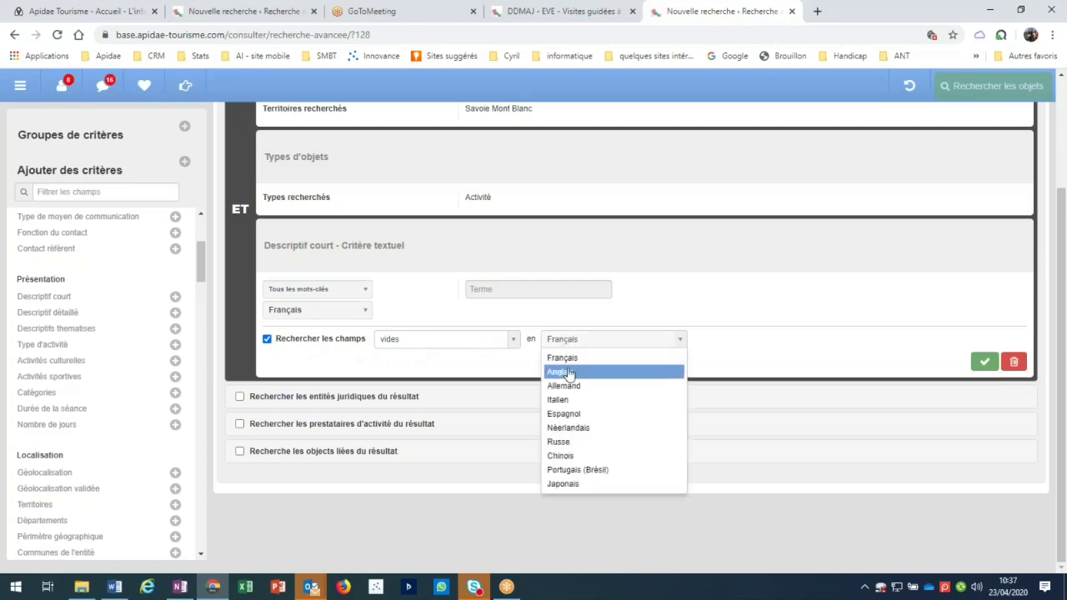
{"action": "left_click", "coordinate": [573, 372]}
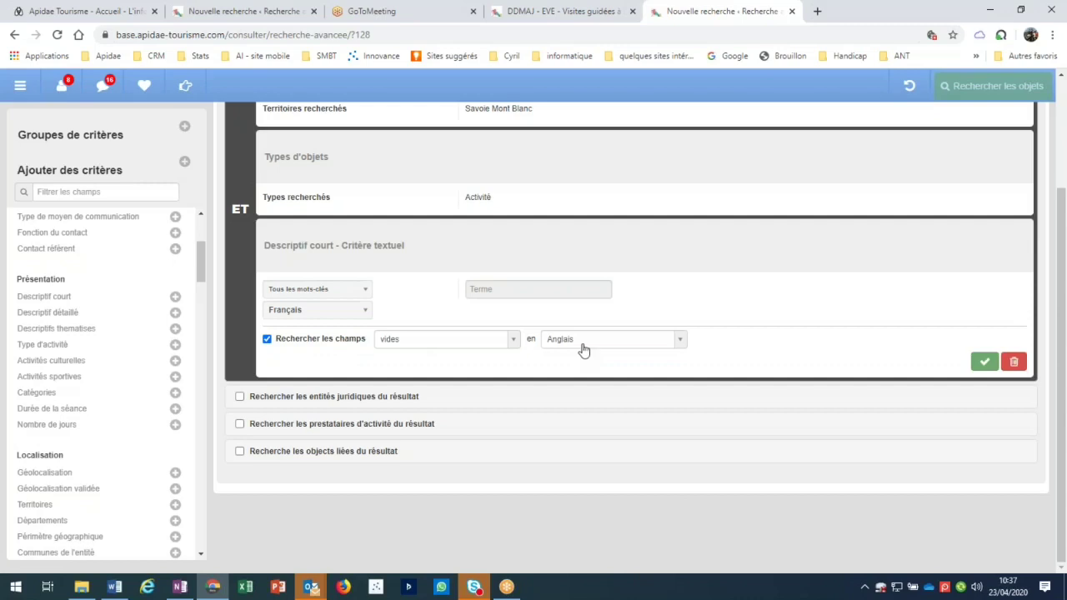
{"action": "left_click", "coordinate": [985, 362]}
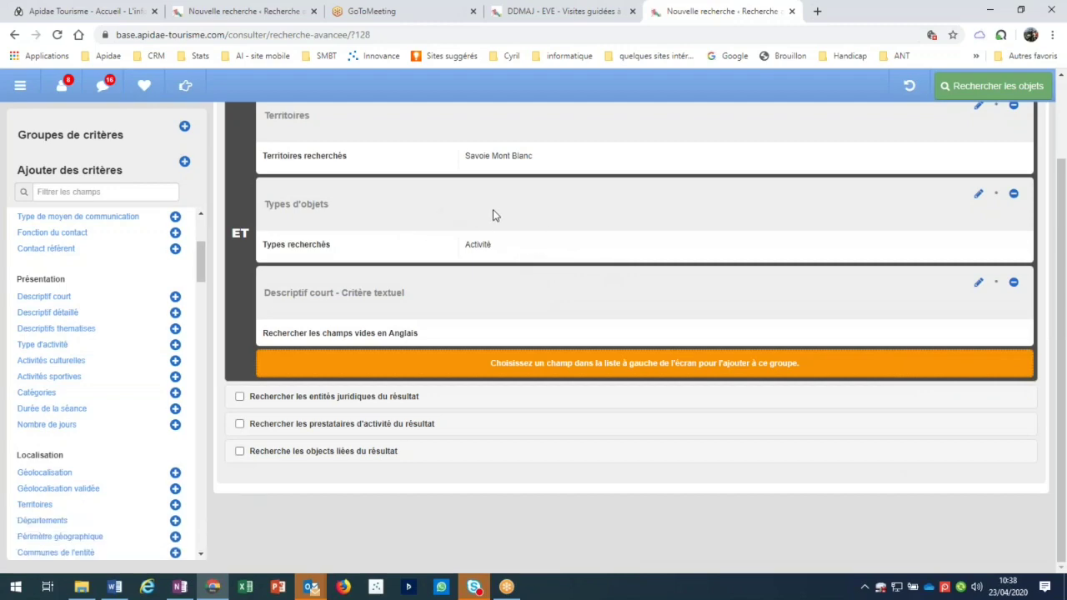
Step: Remove the Types d'objets criterion, check the warning mark on Descriptif court, and run the object search
{"action": "left_click", "coordinate": [1015, 197]}
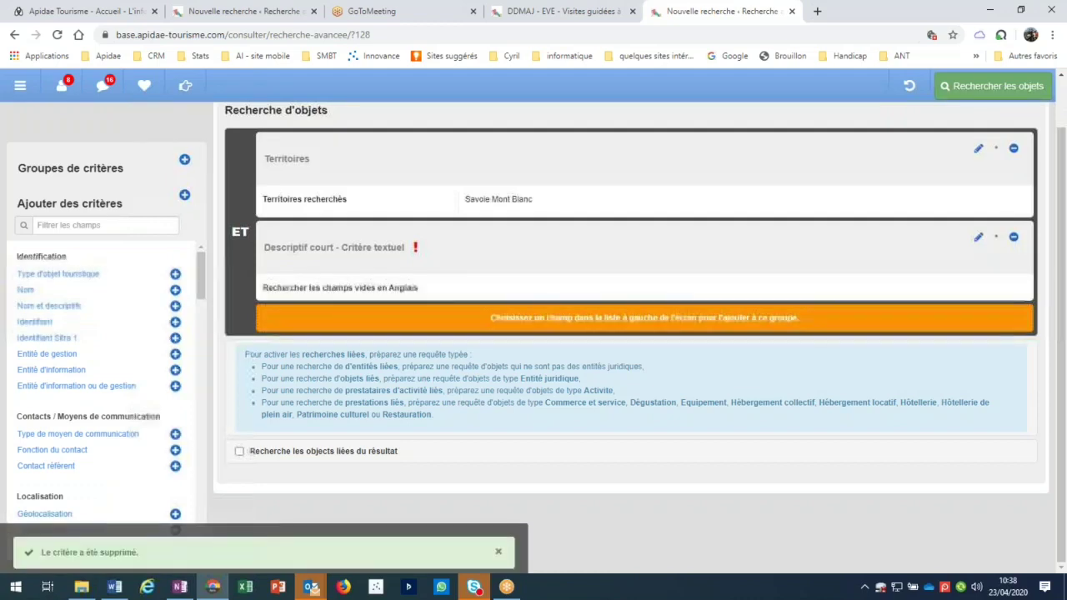
{"action": "mouse_move", "coordinate": [415, 249]}
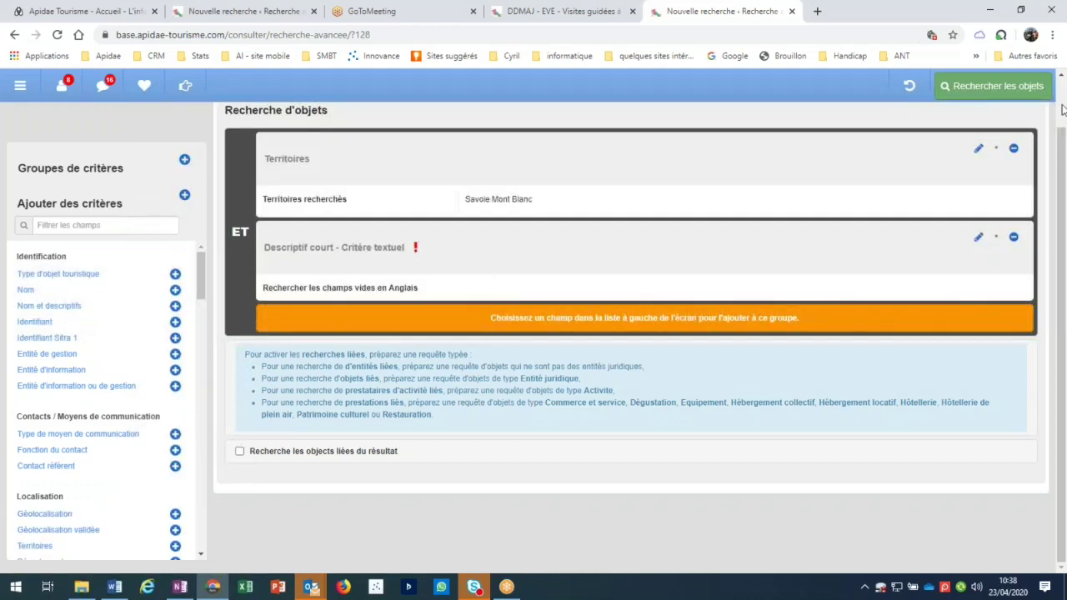
{"action": "left_click", "coordinate": [1021, 91]}
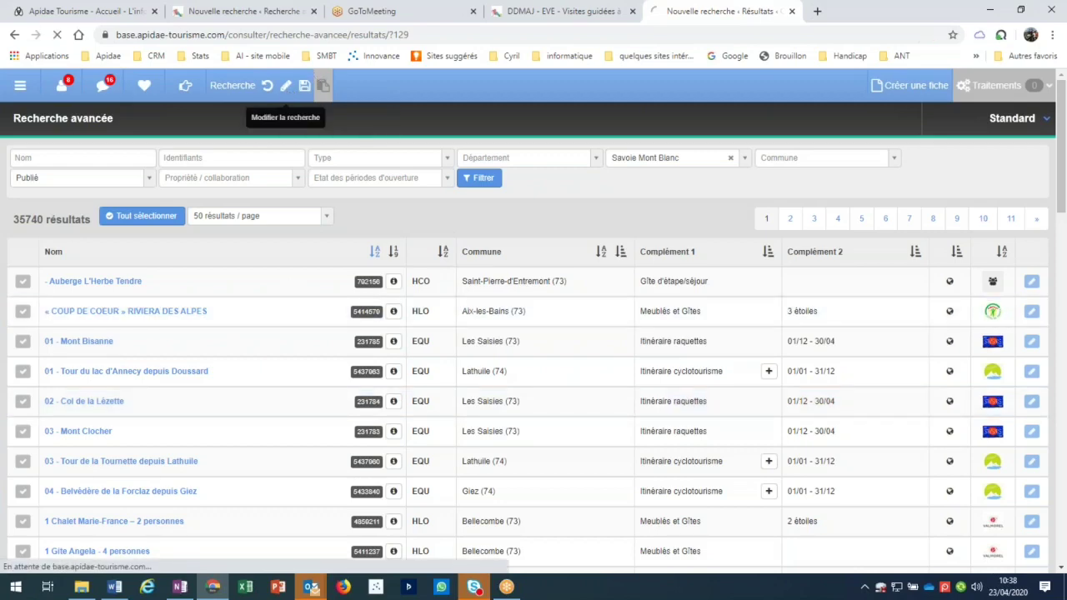
Step: Reopen the search for editing, add the Type d'objet touristique criterion with Types recherchés set to Activité, and apply it
{"action": "left_click", "coordinate": [286, 88]}
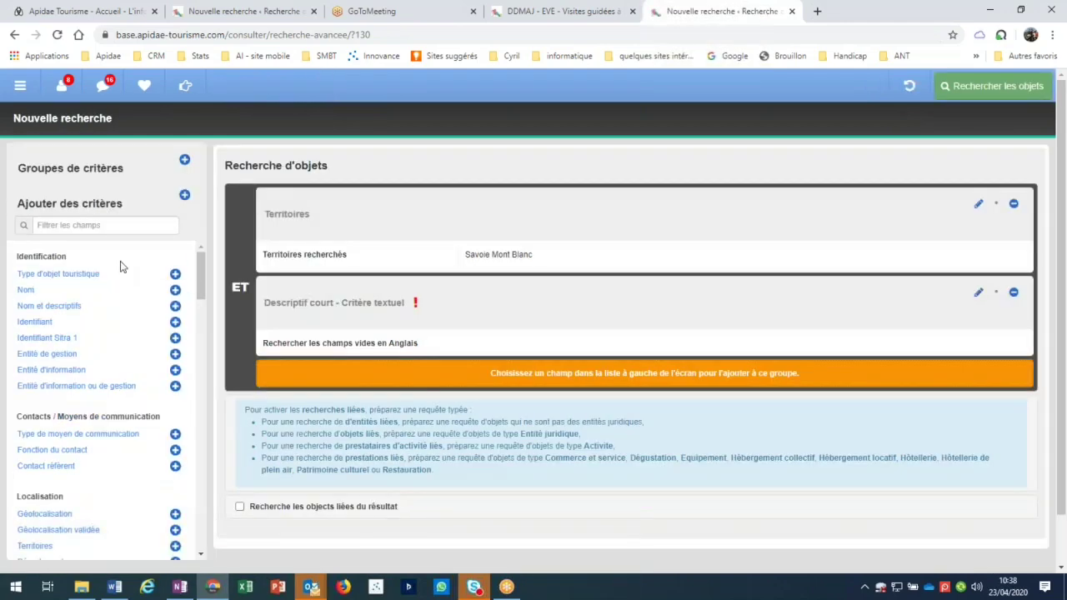
{"action": "scroll", "coordinate": [109, 442], "scroll_direction": "down", "scroll_amount": 2}
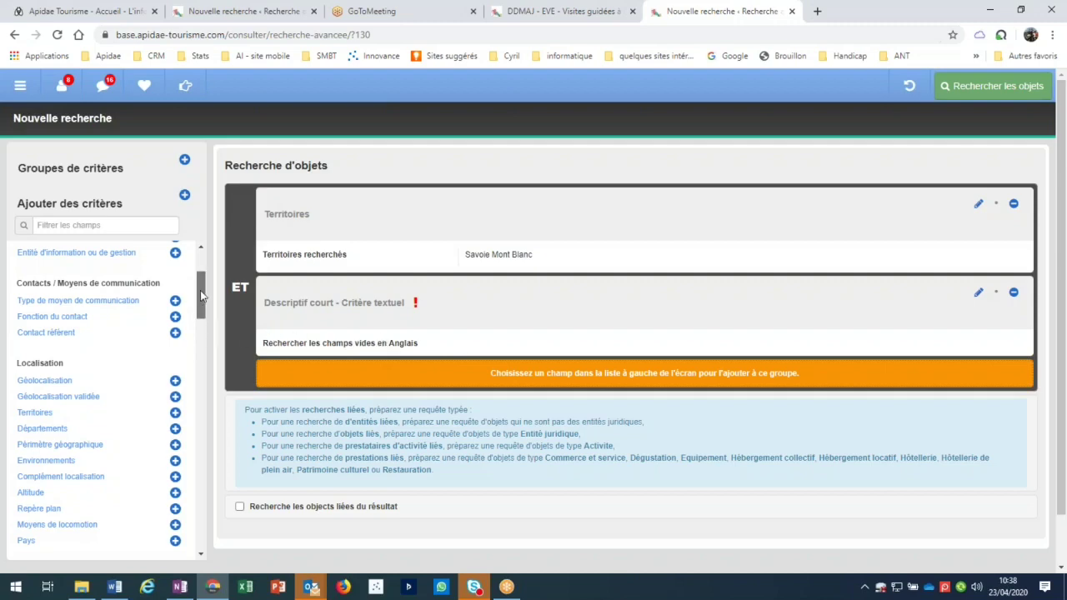
{"action": "scroll", "coordinate": [100, 275], "scroll_direction": "up", "scroll_amount": 2}
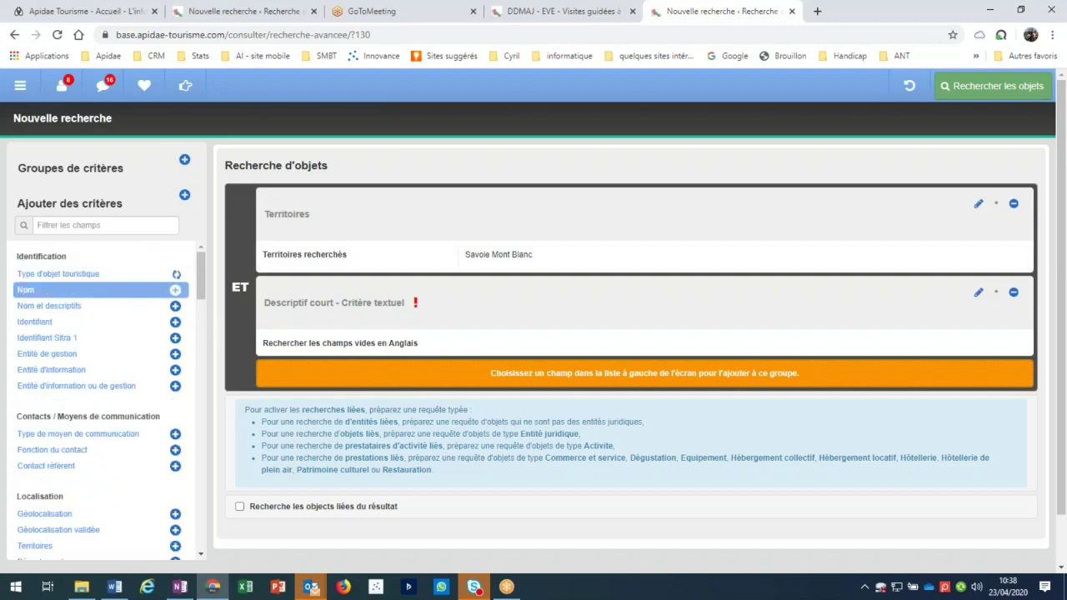
{"action": "scroll", "coordinate": [503, 337], "scroll_direction": "down", "scroll_amount": 3}
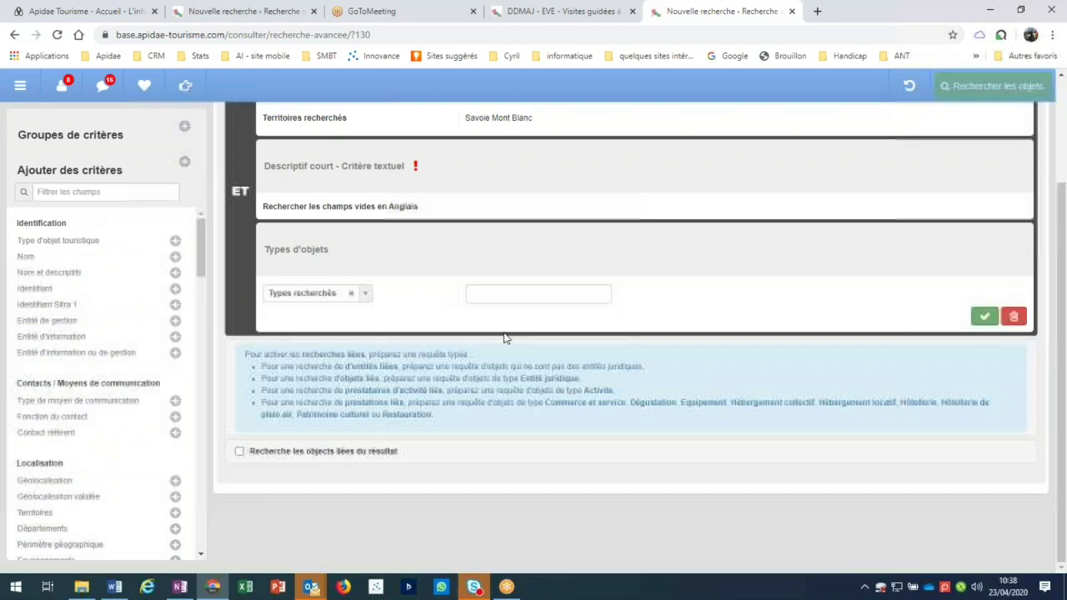
{"action": "left_click", "coordinate": [538, 293]}
{"action": "left_click", "coordinate": [500, 309]}
{"action": "left_click", "coordinate": [985, 316]}
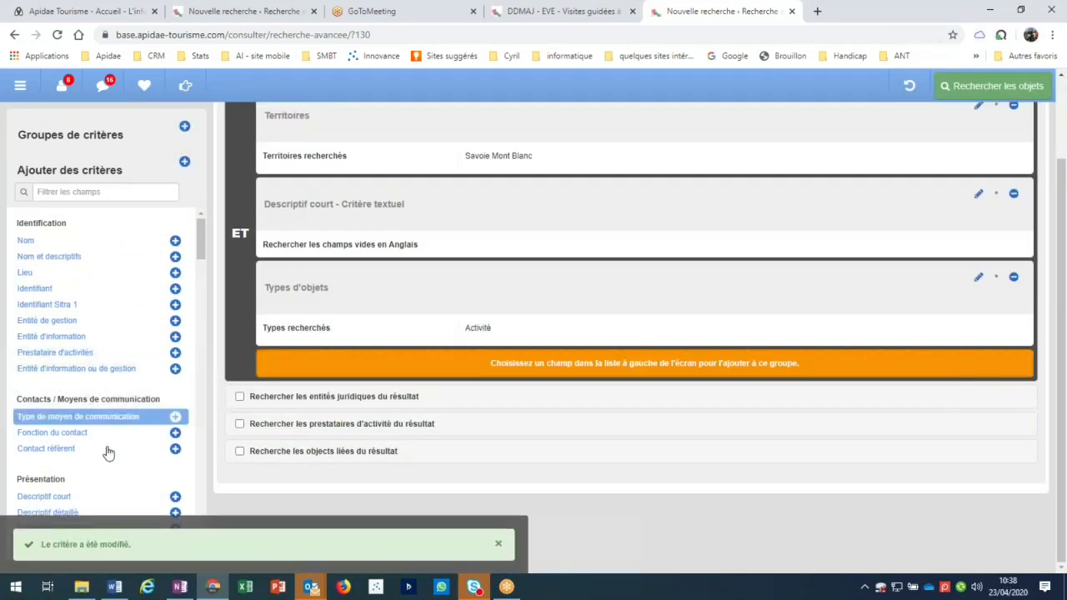
Step: Add a second Descriptif court criterion, set it to search for filled fields (non vides) in Français, and apply it
{"action": "scroll", "coordinate": [105, 452], "scroll_direction": "down", "scroll_amount": 2}
{"action": "left_click", "coordinate": [84, 430]}
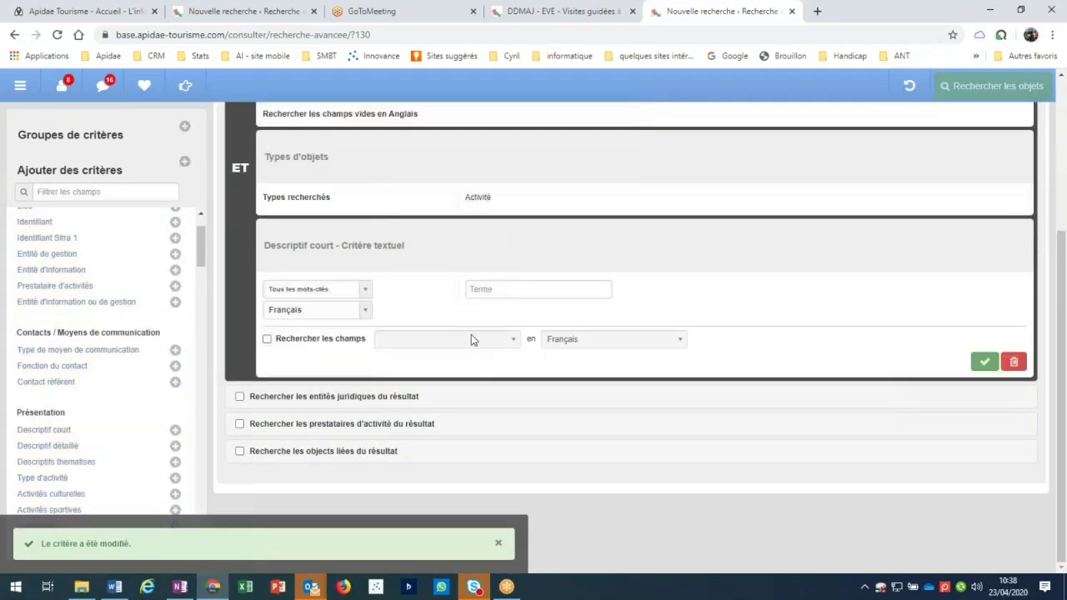
{"action": "left_click", "coordinate": [392, 337]}
{"action": "left_click", "coordinate": [409, 343]}
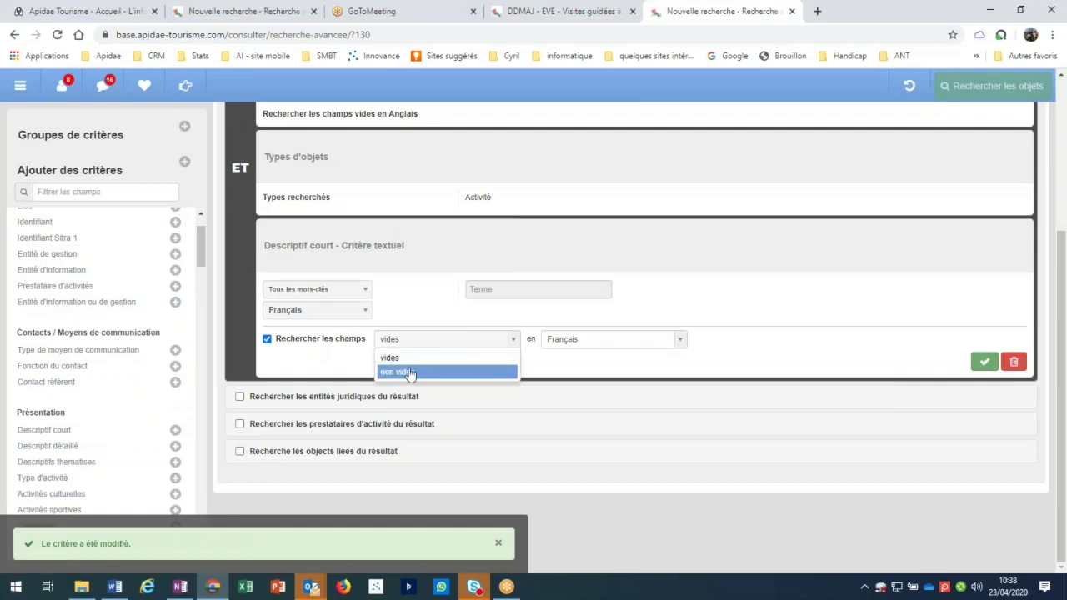
{"action": "left_click", "coordinate": [414, 372]}
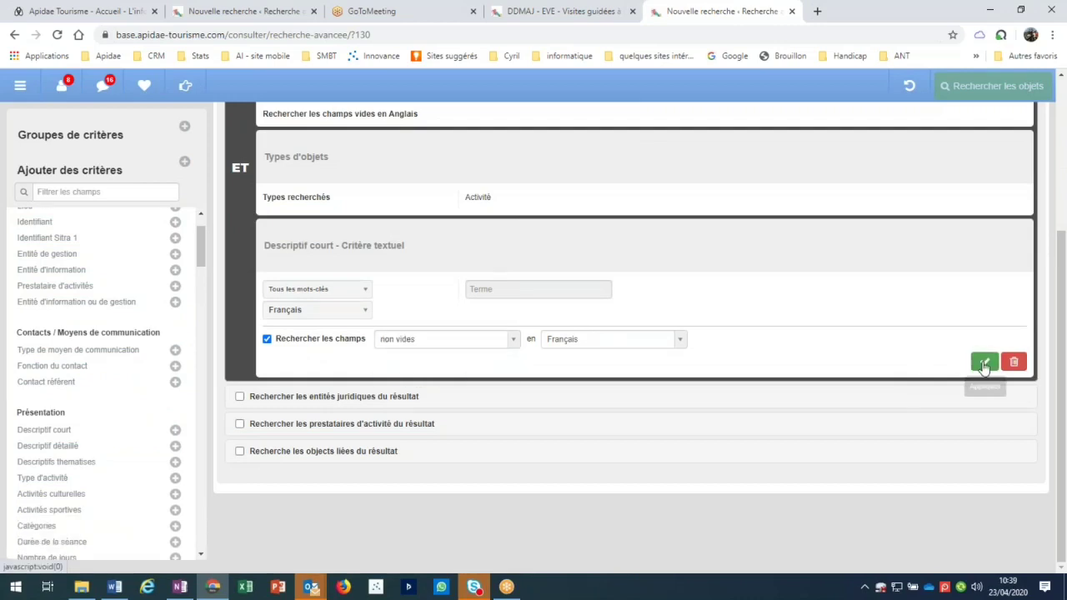
{"action": "left_click", "coordinate": [984, 364]}
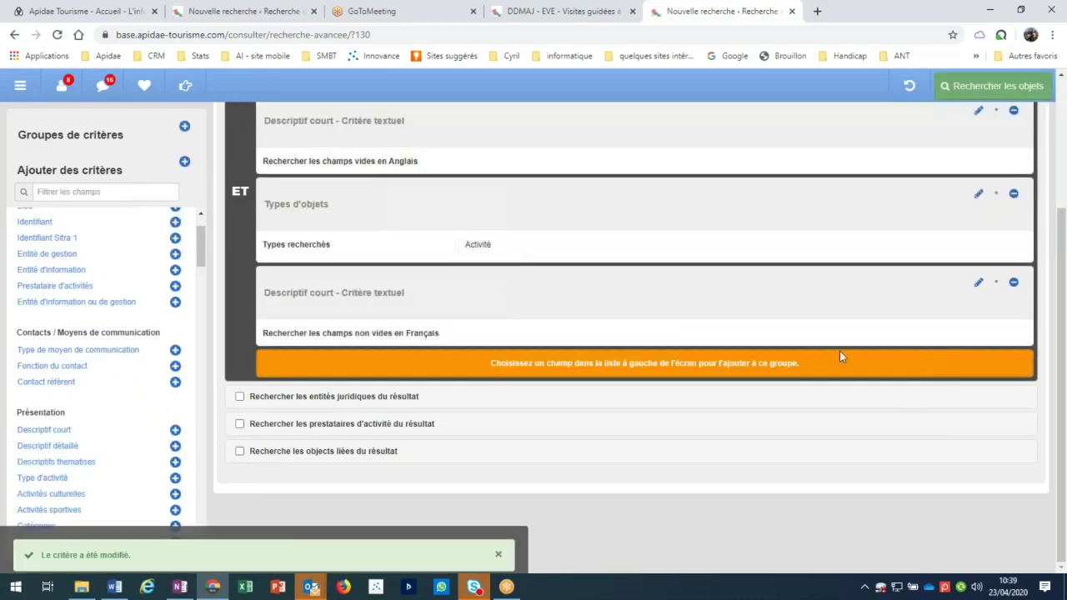
Step: Remove the Types d'objets criterion, keeping both Descriptif court criteria, and run the object search
{"action": "left_click", "coordinate": [1013, 194]}
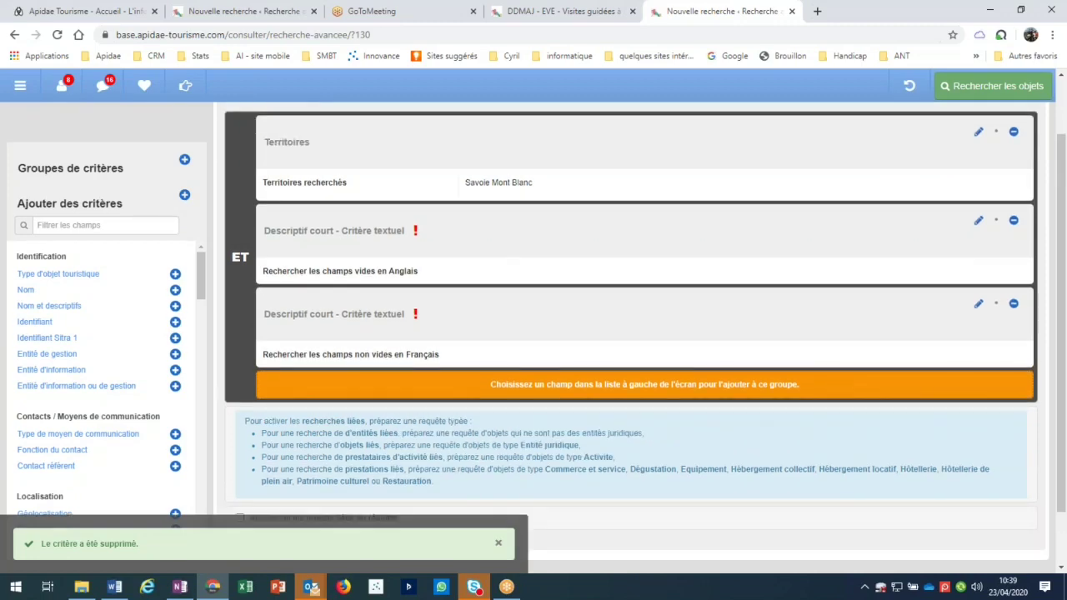
{"action": "left_click_drag", "start_coordinate": [263, 355], "coordinate": [452, 356]}
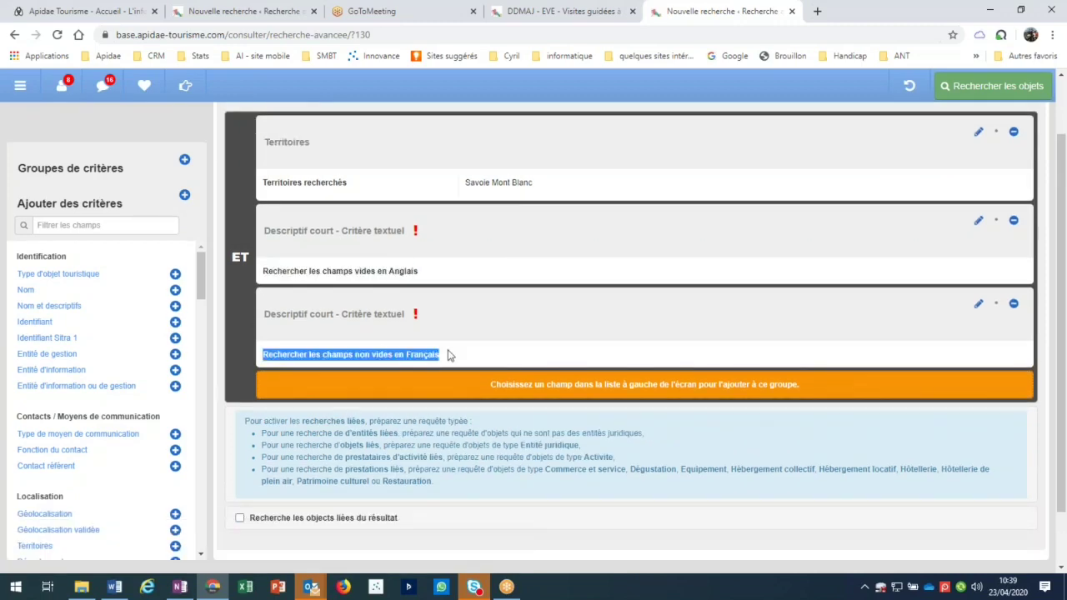
{"action": "left_click", "coordinate": [1006, 92]}
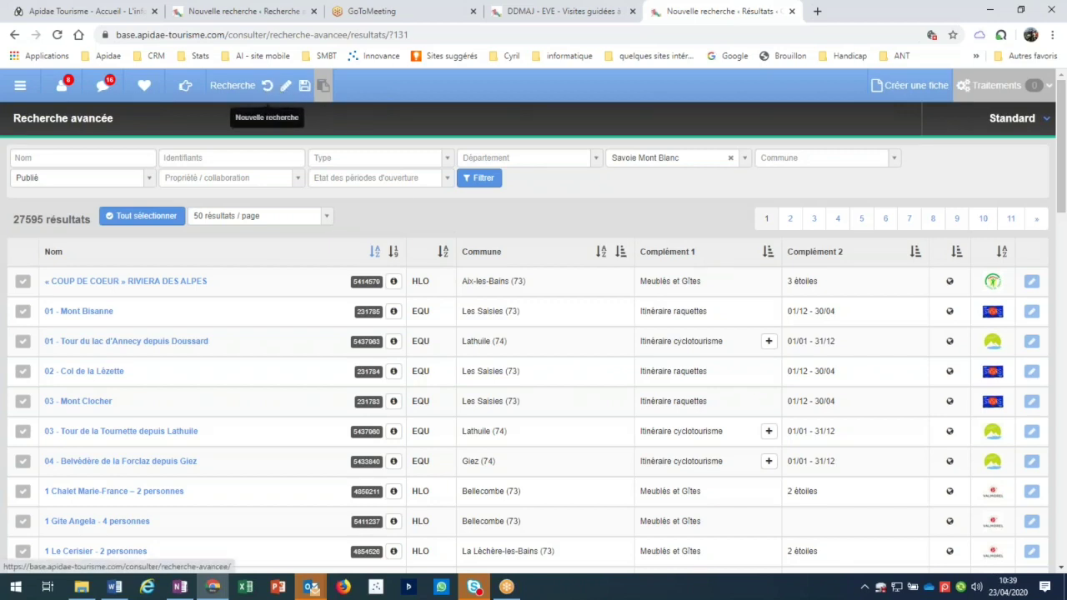
Step: Start a new search and add the Type d'objet touristique criterion with Types recherchés set to Équipement
{"action": "left_click", "coordinate": [267, 85]}
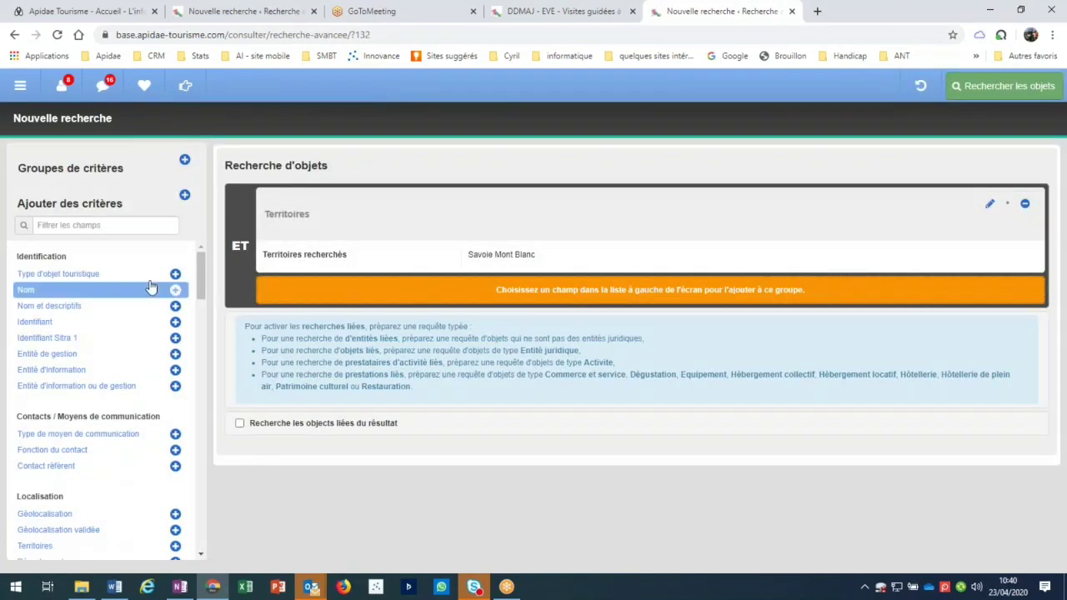
{"action": "left_click", "coordinate": [142, 277]}
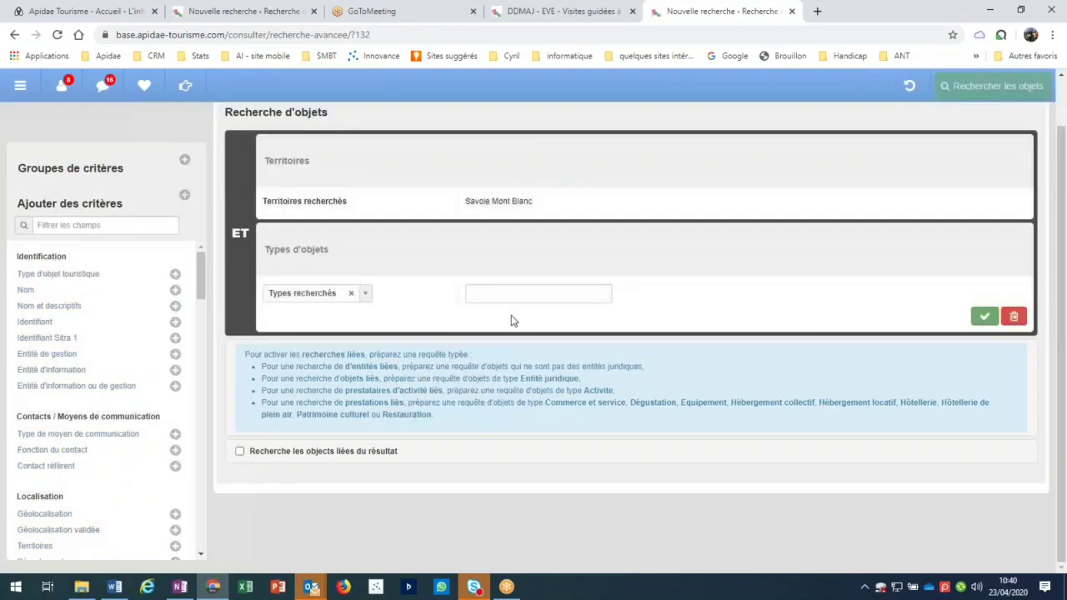
{"action": "left_click", "coordinate": [513, 294]}
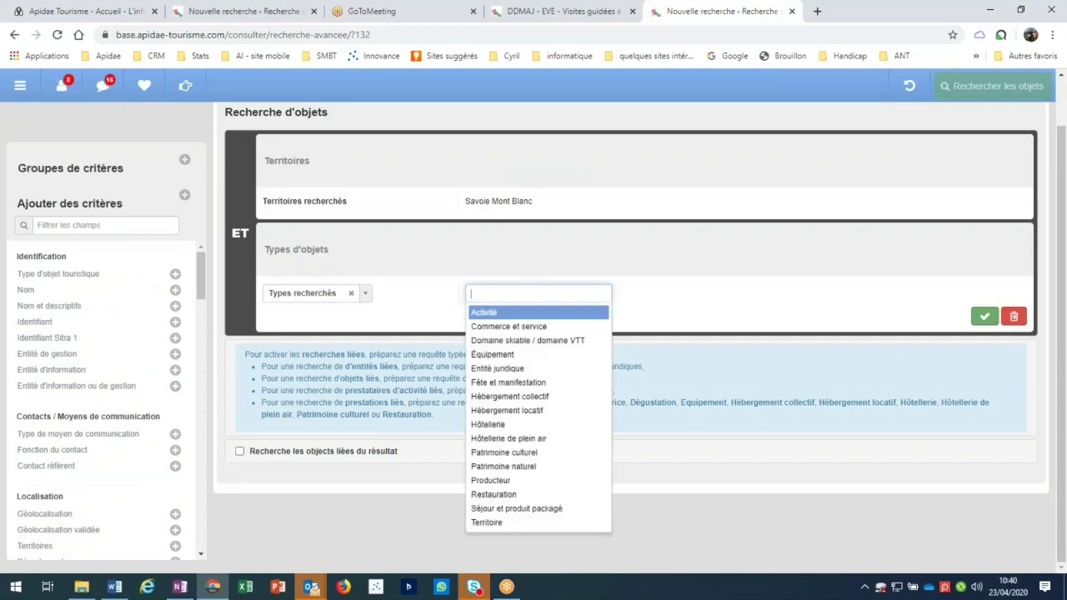
{"action": "left_click", "coordinate": [492, 354]}
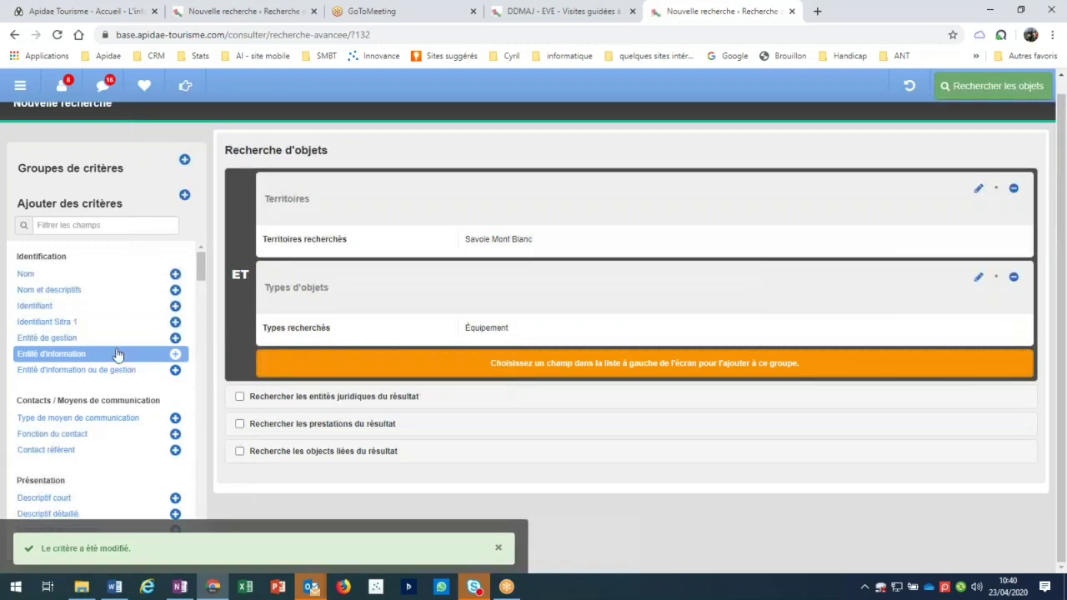
Step: Add the Types d'activité / d'équipement criterion, set it to search for empty fields (vides), and apply it
{"action": "scroll", "coordinate": [116, 355], "scroll_direction": "down", "scroll_amount": 2}
{"action": "left_click", "coordinate": [175, 345]}
{"action": "scroll", "coordinate": [227, 345], "scroll_direction": "down", "scroll_amount": 2}
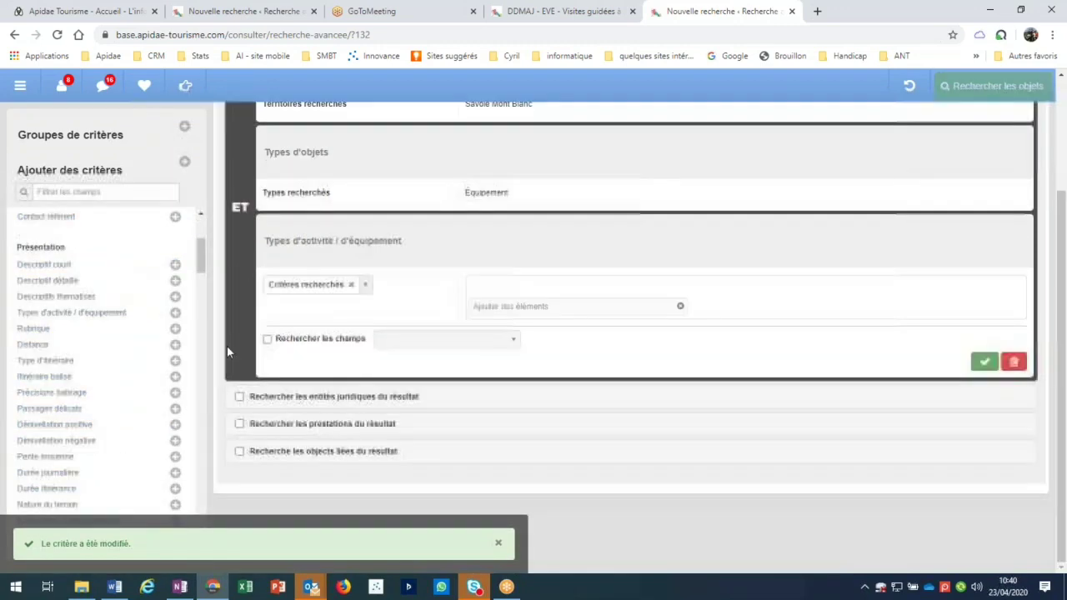
{"action": "left_click", "coordinate": [318, 340]}
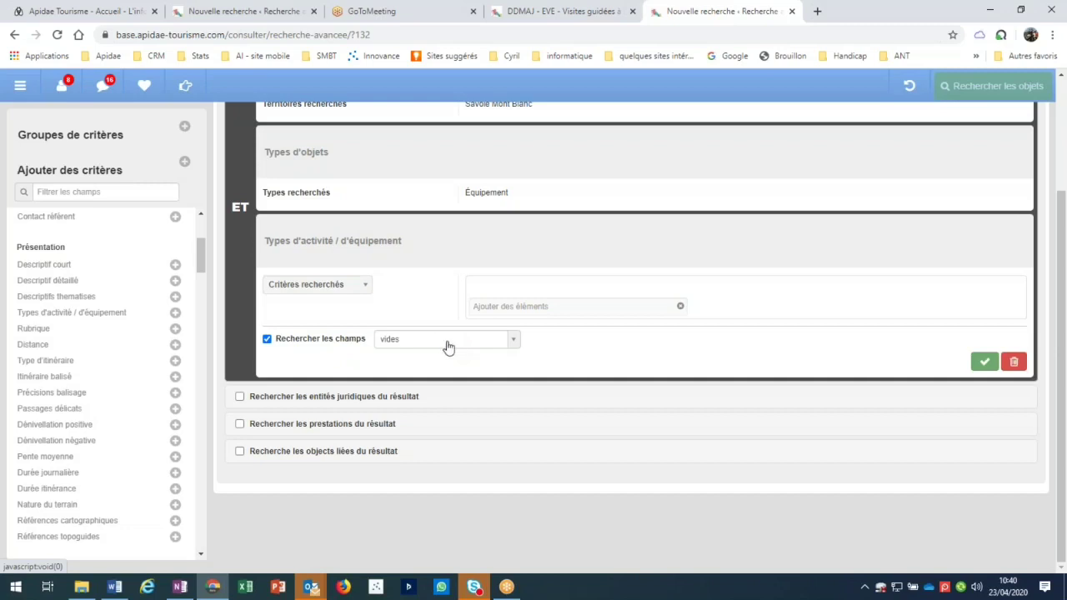
{"action": "left_click", "coordinate": [984, 361]}
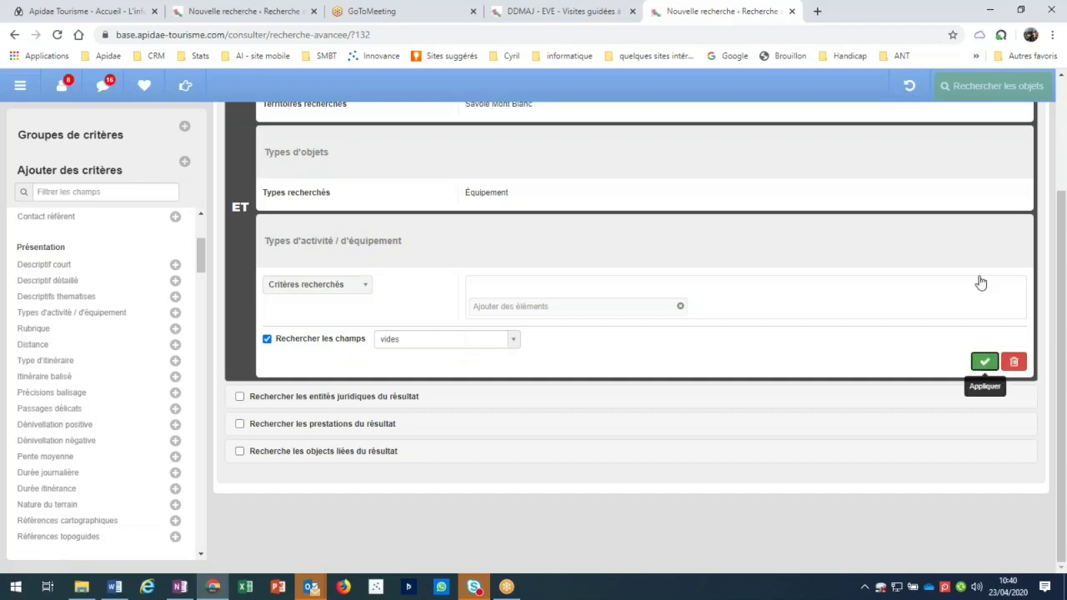
Step: Run the object search and look through the listed Équipement records, including their Complément 1 column
{"action": "left_click", "coordinate": [971, 87]}
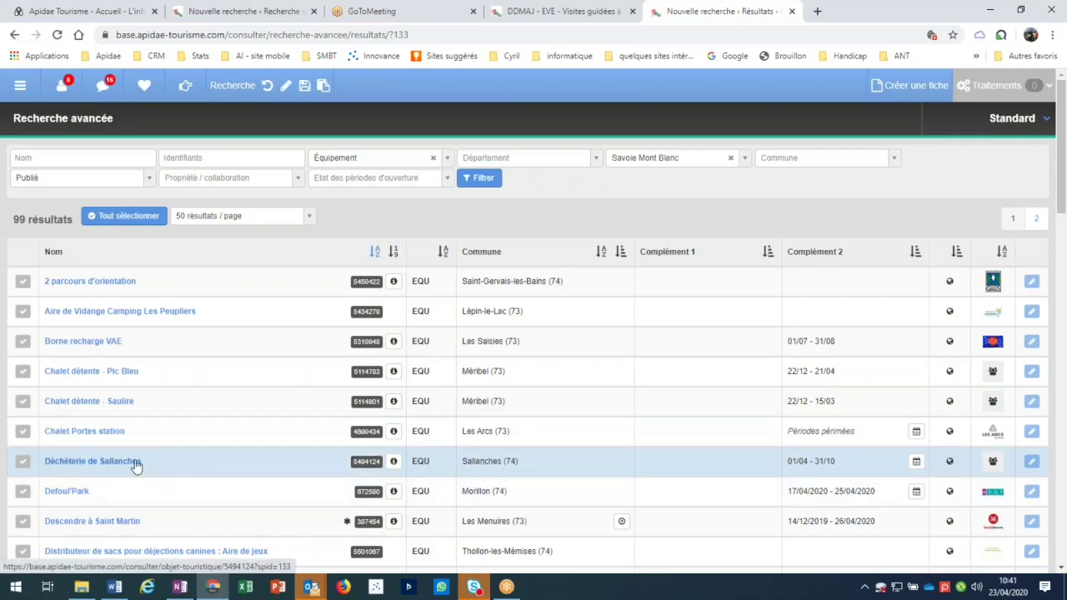
{"action": "scroll", "coordinate": [136, 465], "scroll_direction": "down", "scroll_amount": 1}
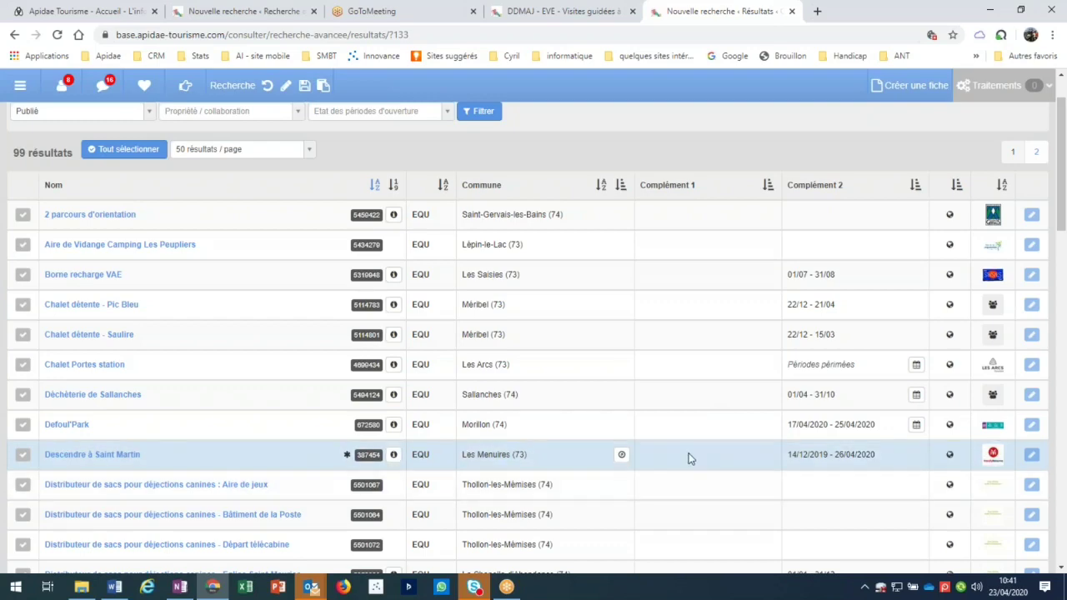
{"action": "scroll", "coordinate": [688, 458], "scroll_direction": "down", "scroll_amount": 1}
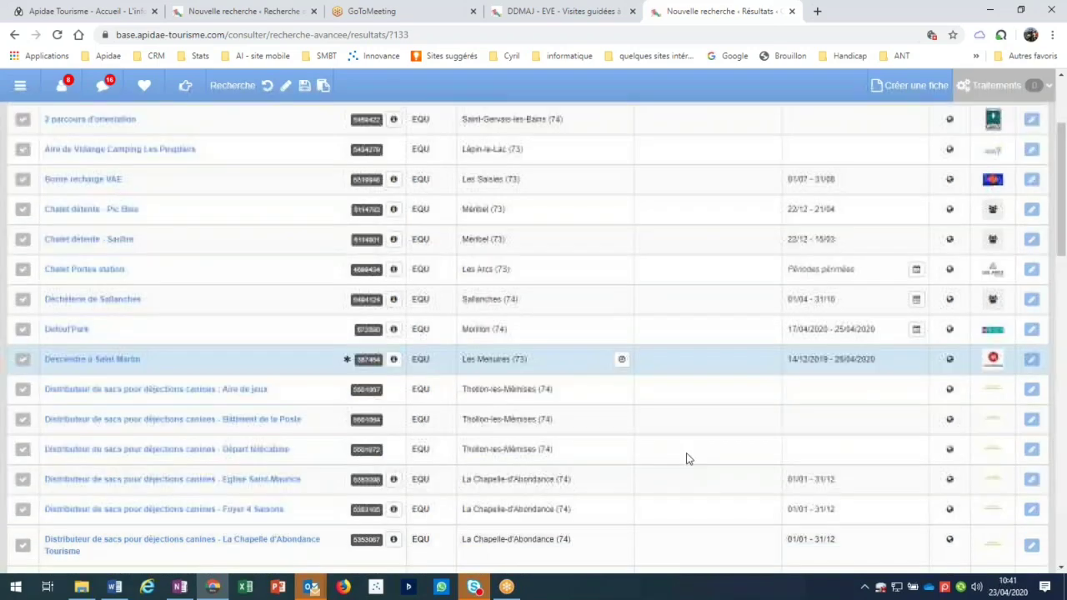
{"action": "scroll", "coordinate": [688, 458], "scroll_direction": "down", "scroll_amount": 1}
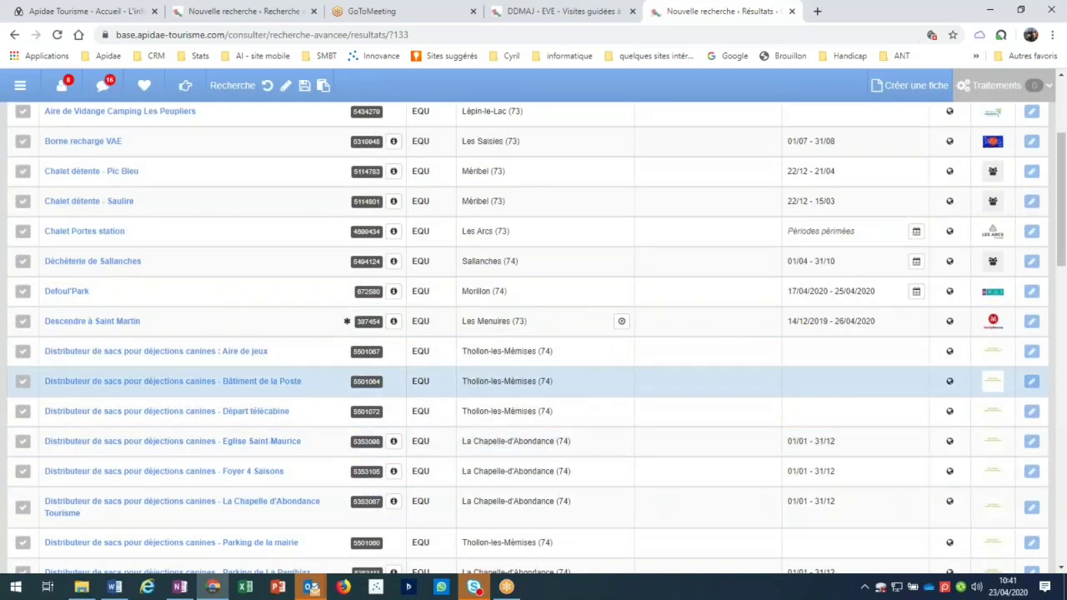
{"action": "scroll", "coordinate": [417, 391], "scroll_direction": "up", "scroll_amount": 3}
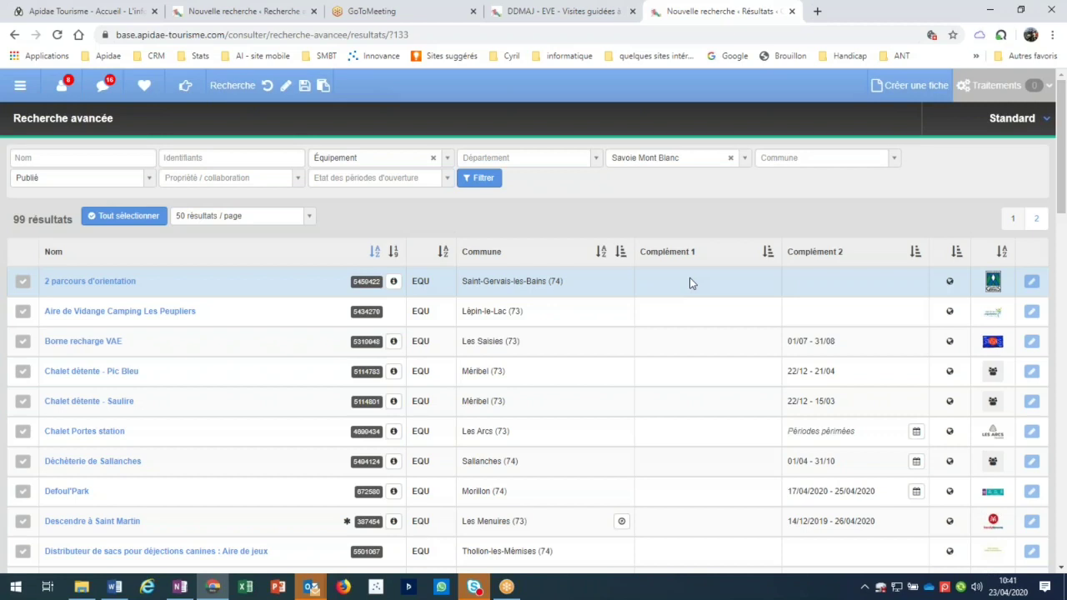
Step: Start a new search with a Nom criterion matching all keywords "piscine" in Français, apply it, and run the object search
{"action": "left_click", "coordinate": [267, 86]}
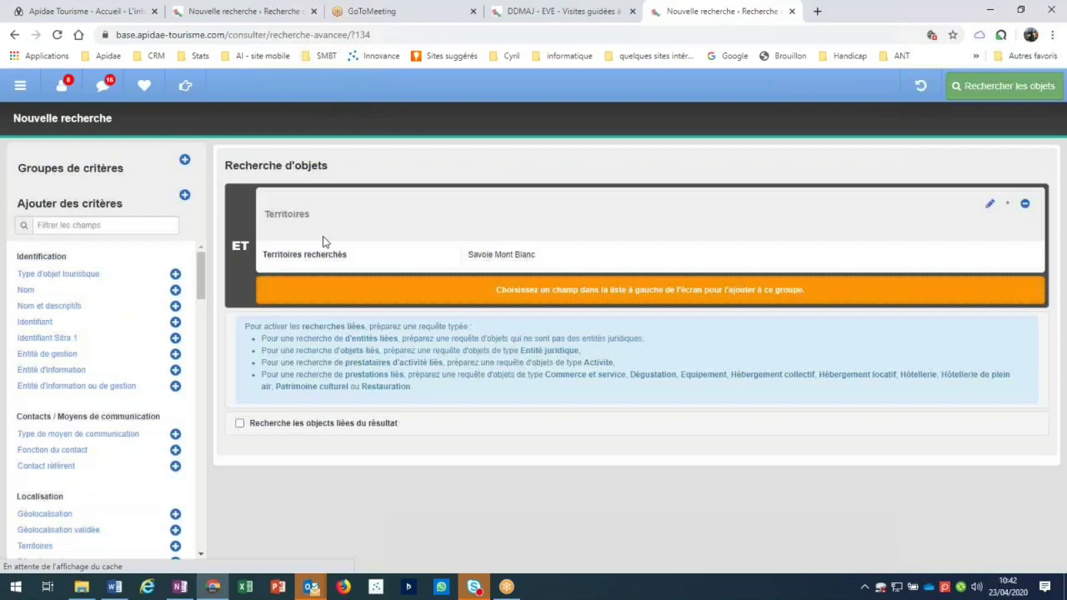
{"action": "left_click", "coordinate": [72, 292]}
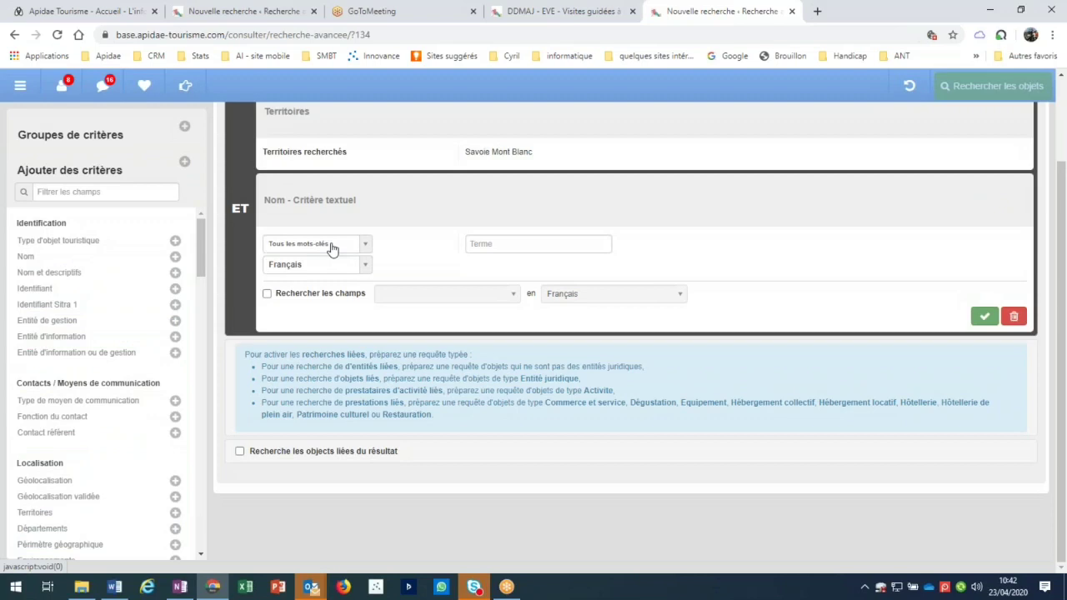
{"action": "left_click", "coordinate": [502, 242]}
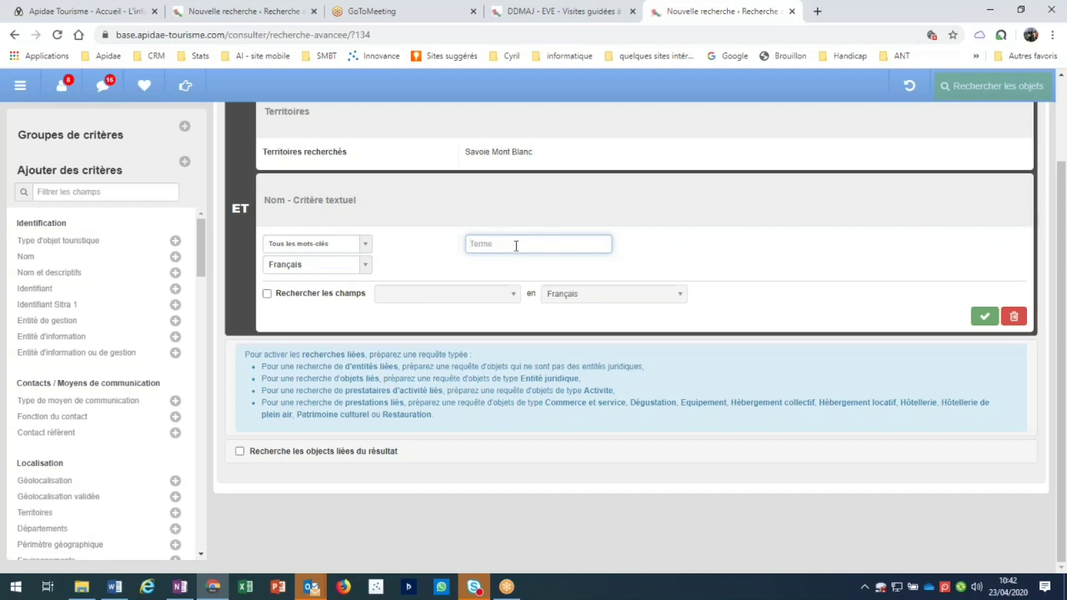
{"action": "type", "text": "piscine"}
{"action": "left_click", "coordinate": [966, 179]}
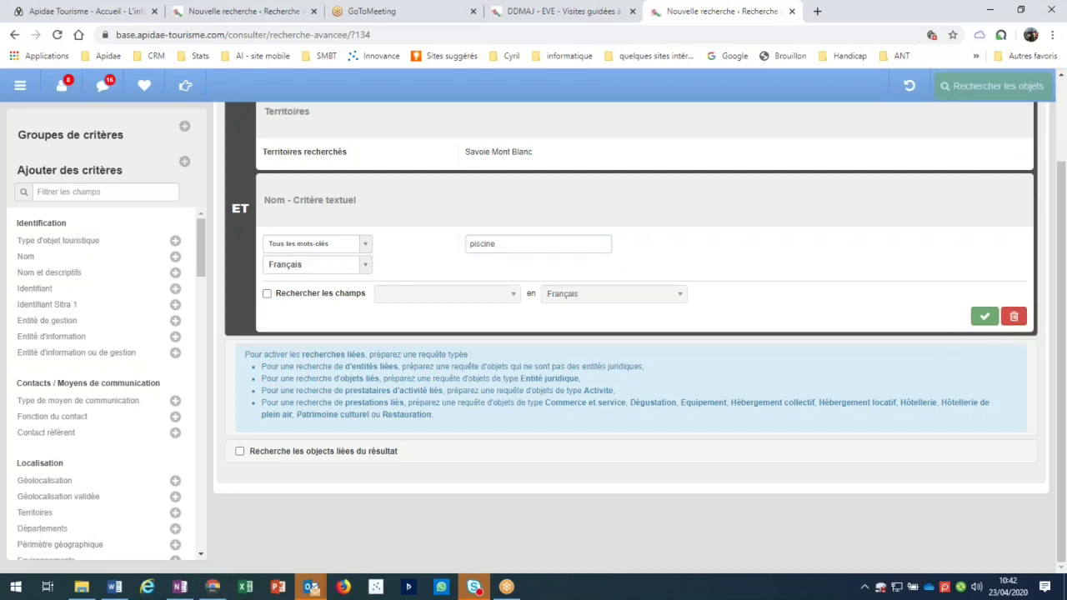
{"action": "left_click", "coordinate": [984, 316]}
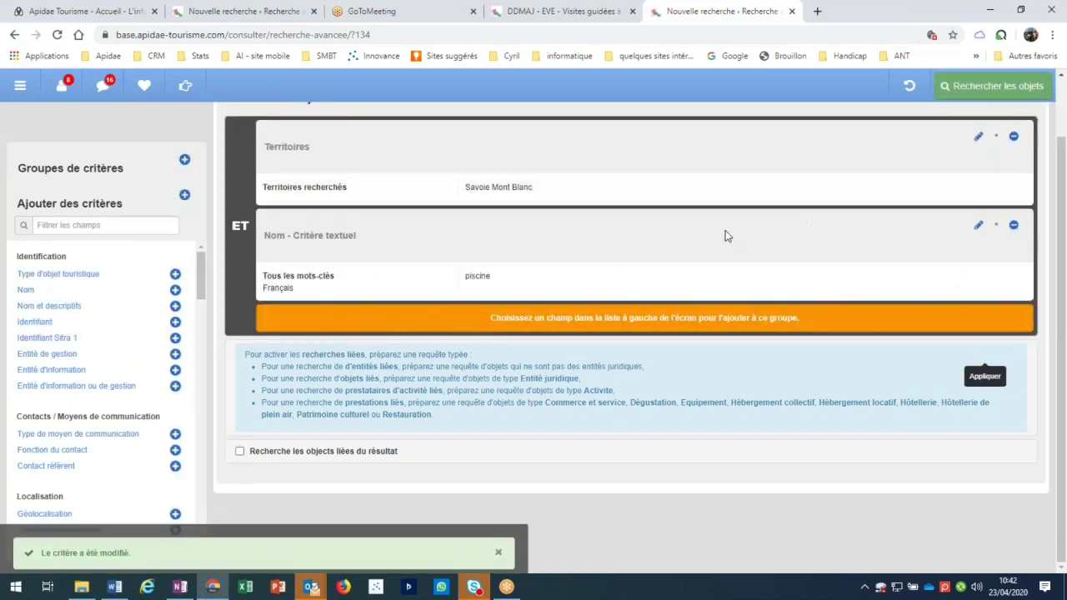
{"action": "left_click_drag", "start_coordinate": [264, 235], "coordinate": [278, 235]}
{"action": "left_click", "coordinate": [946, 86]}
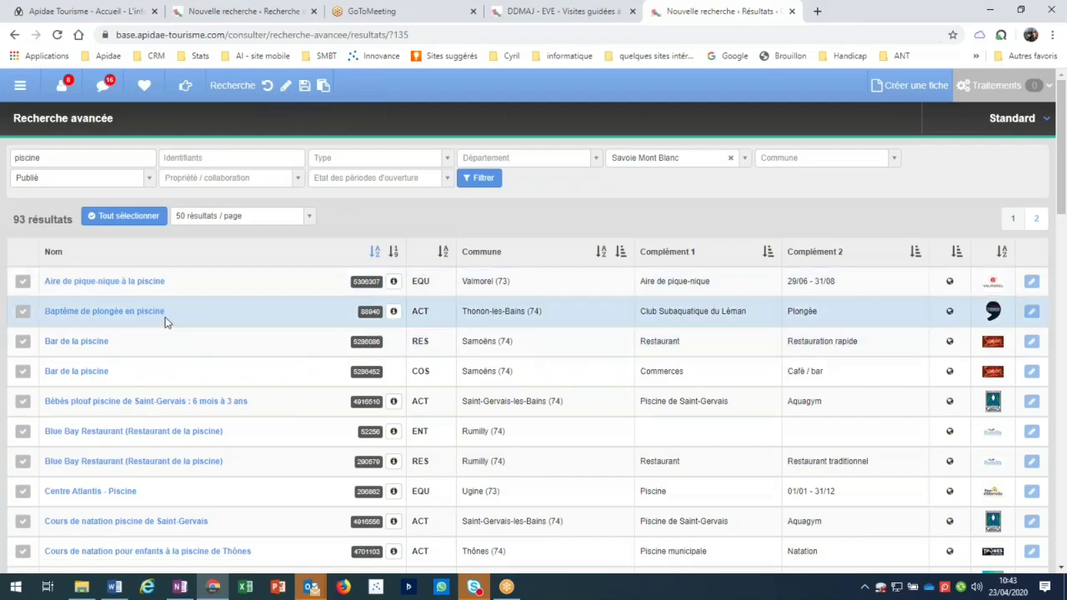
Step: Reopen the search for editing and add a second Nom criterion with "pique-nique" set to Aucun des mots-clés
{"action": "left_click", "coordinate": [287, 88]}
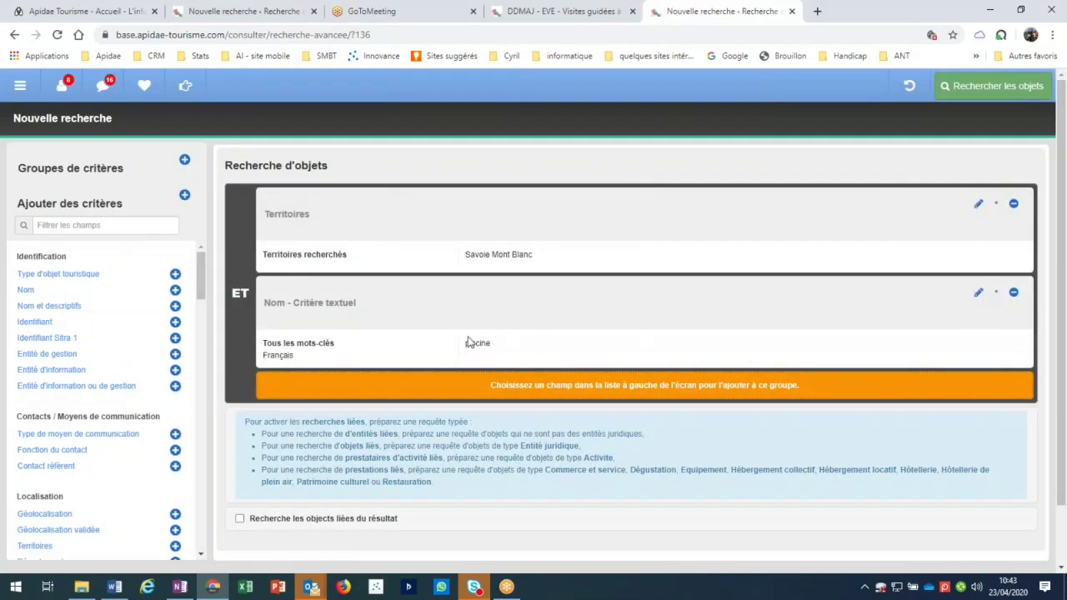
{"action": "left_click", "coordinate": [80, 292]}
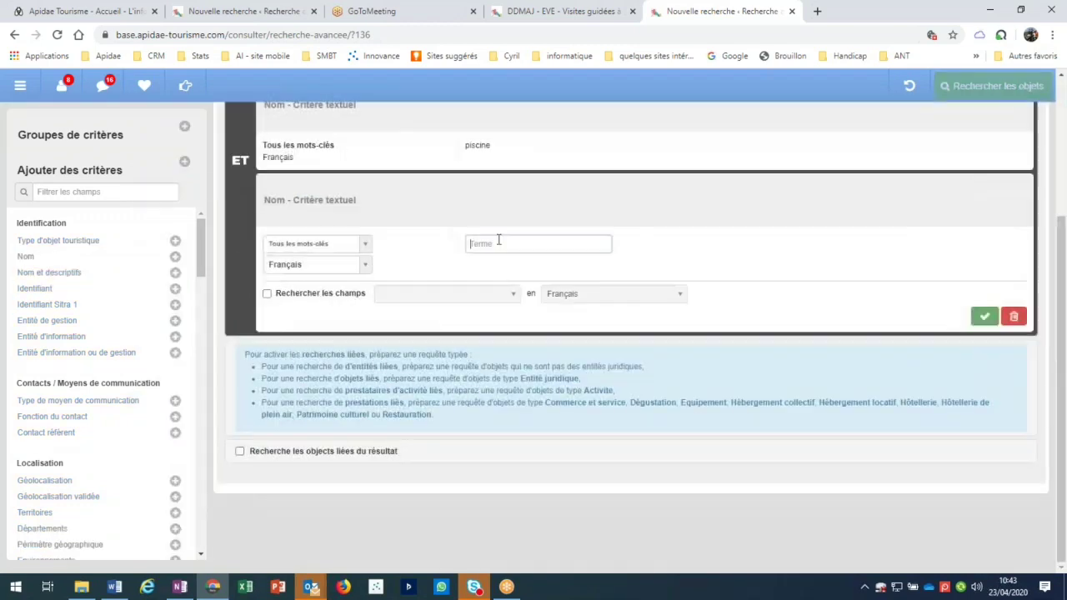
{"action": "left_click", "coordinate": [498, 242]}
{"action": "type", "text": "pique-nique"}
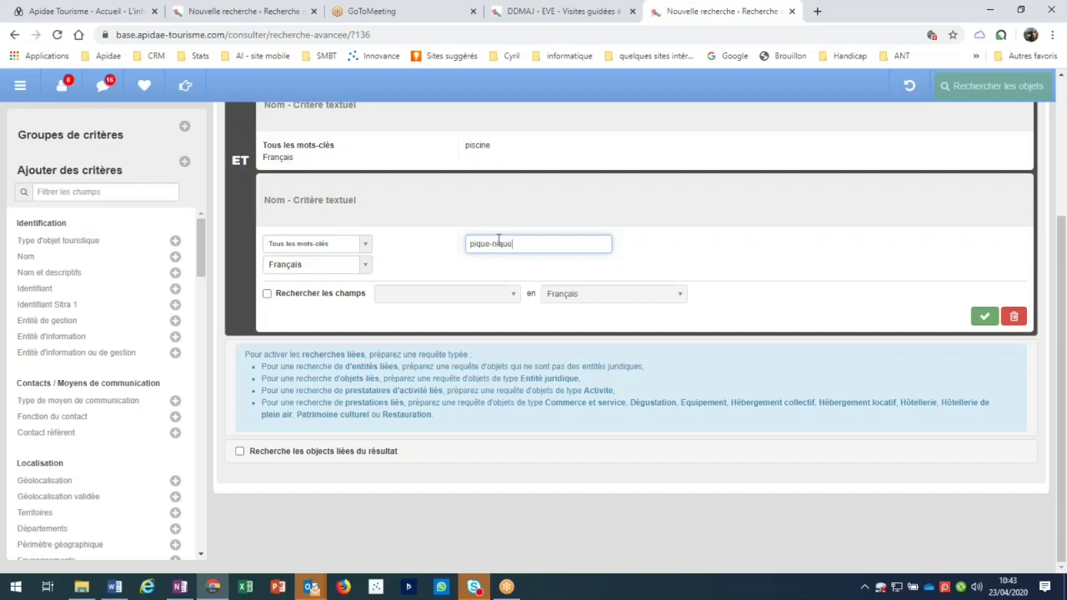
{"action": "left_click", "coordinate": [341, 246]}
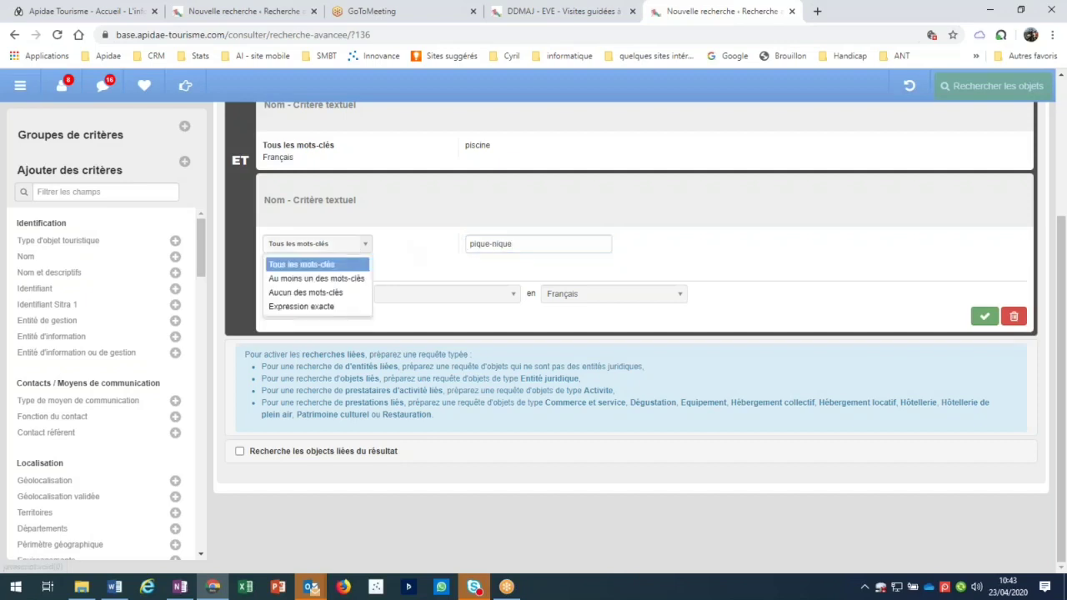
{"action": "left_click", "coordinate": [330, 293]}
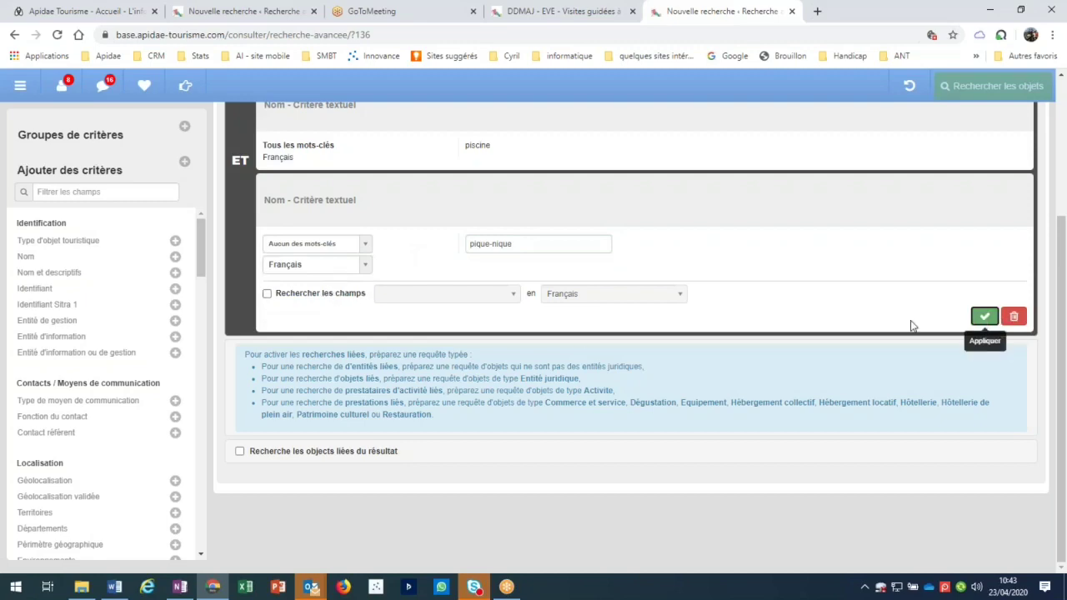
Step: Apply the Nom criterion that excludes "pique-nique" and run the object search
{"action": "left_click", "coordinate": [984, 317]}
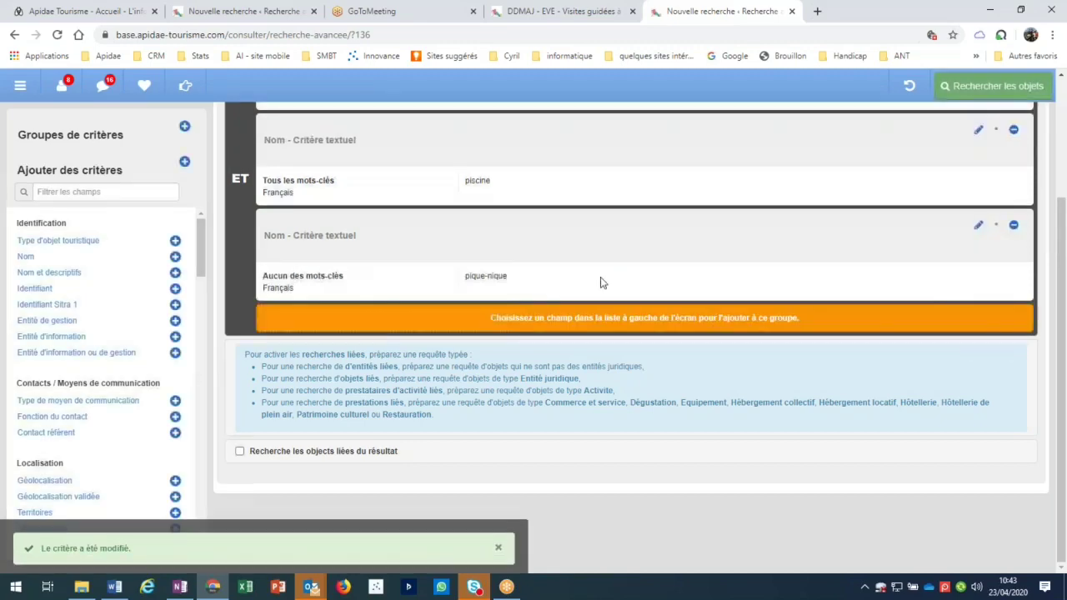
{"action": "scroll", "coordinate": [603, 282], "scroll_direction": "up", "scroll_amount": 1}
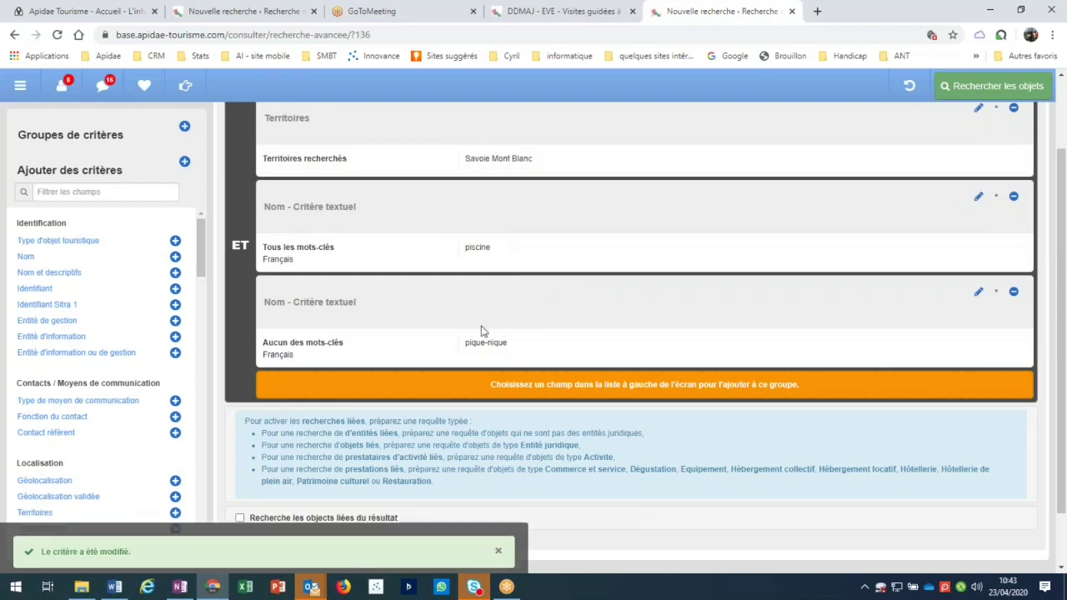
{"action": "left_click", "coordinate": [992, 86]}
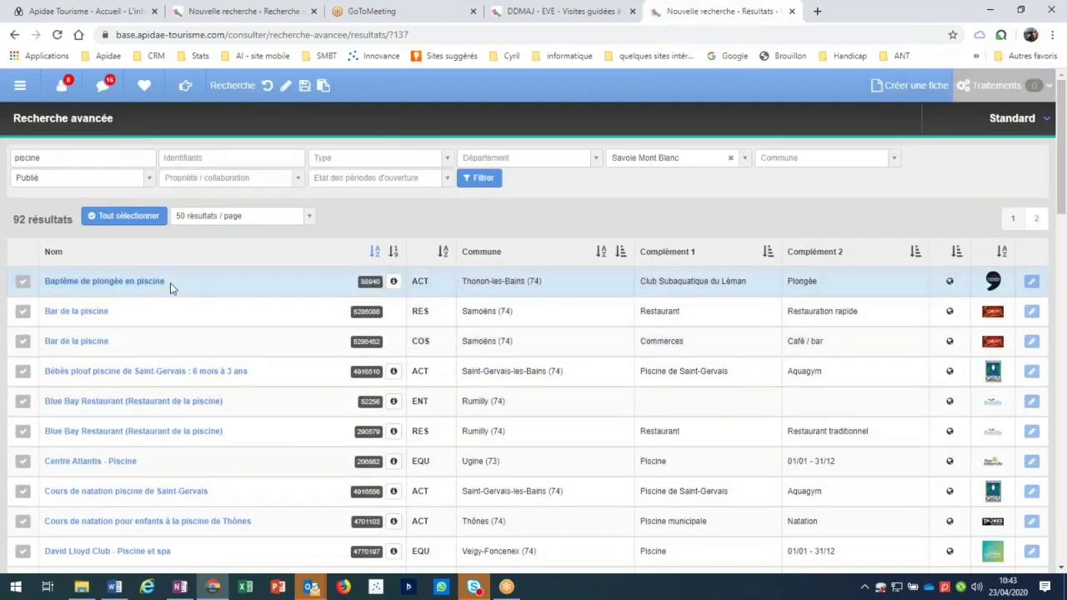
Step: Reopen the search for editing and remove both Nom criteria, keeping the Savoie Mont Blanc territory
{"action": "left_click", "coordinate": [286, 85]}
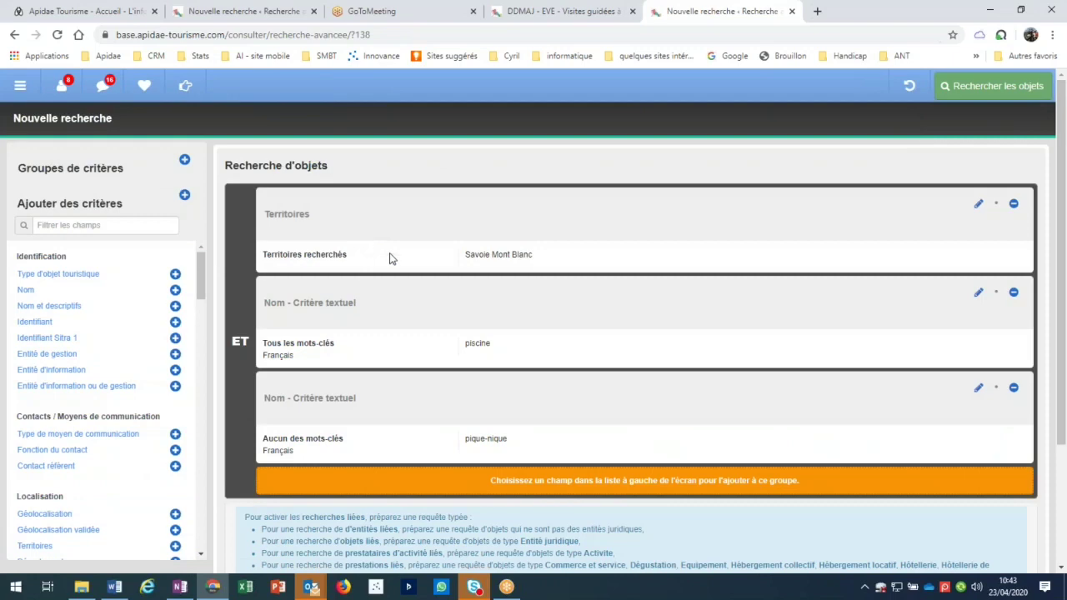
{"action": "left_click", "coordinate": [1014, 389]}
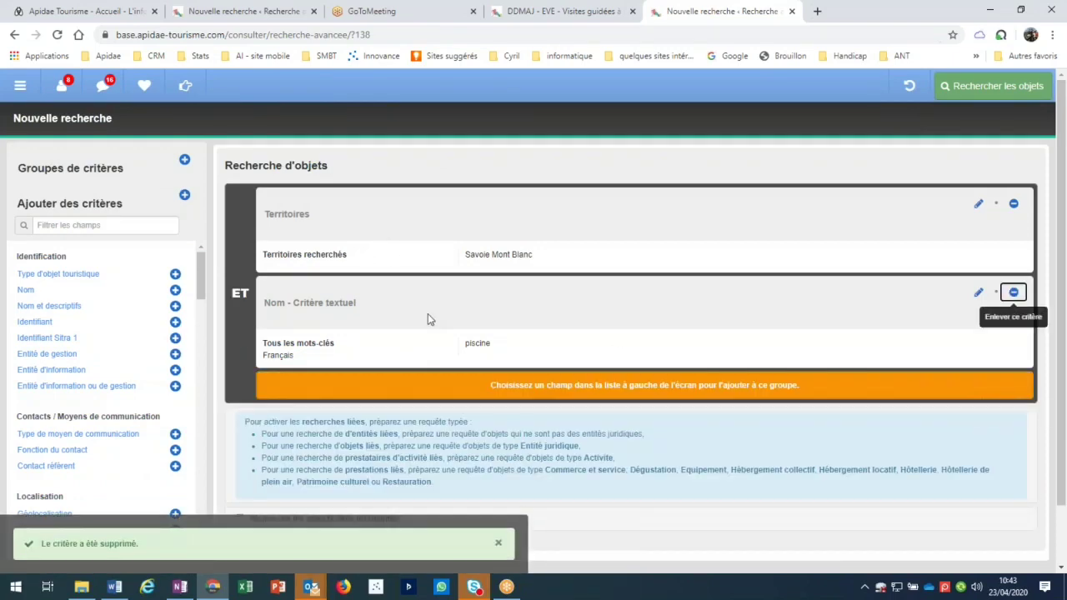
{"action": "key", "text": "Return"}
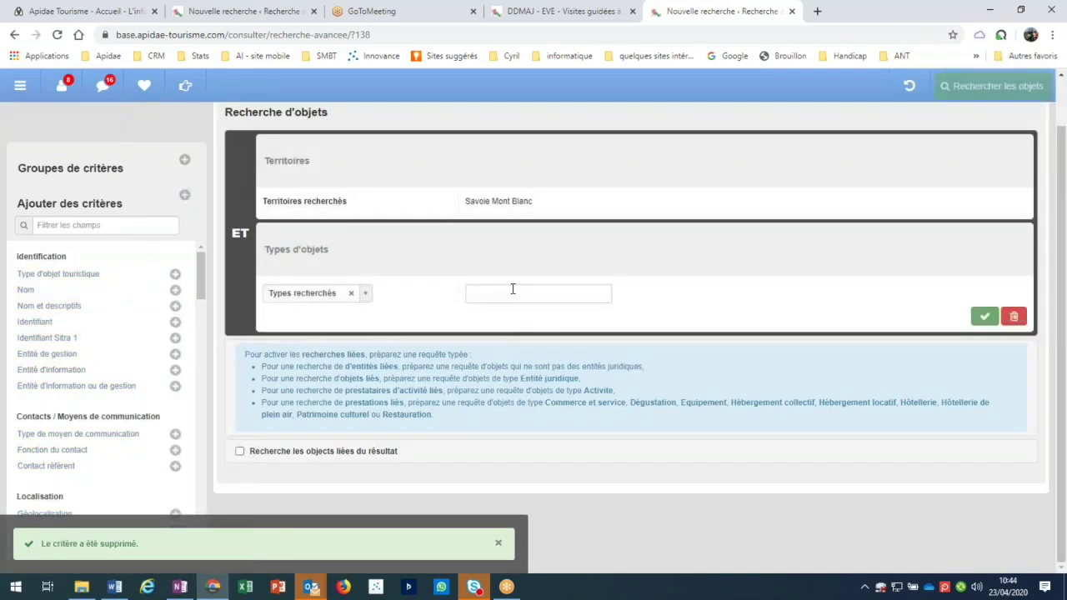
Step: Add a Types d'objets criterion set to Équipement and apply it
{"action": "left_click", "coordinate": [509, 289]}
{"action": "left_click", "coordinate": [492, 354]}
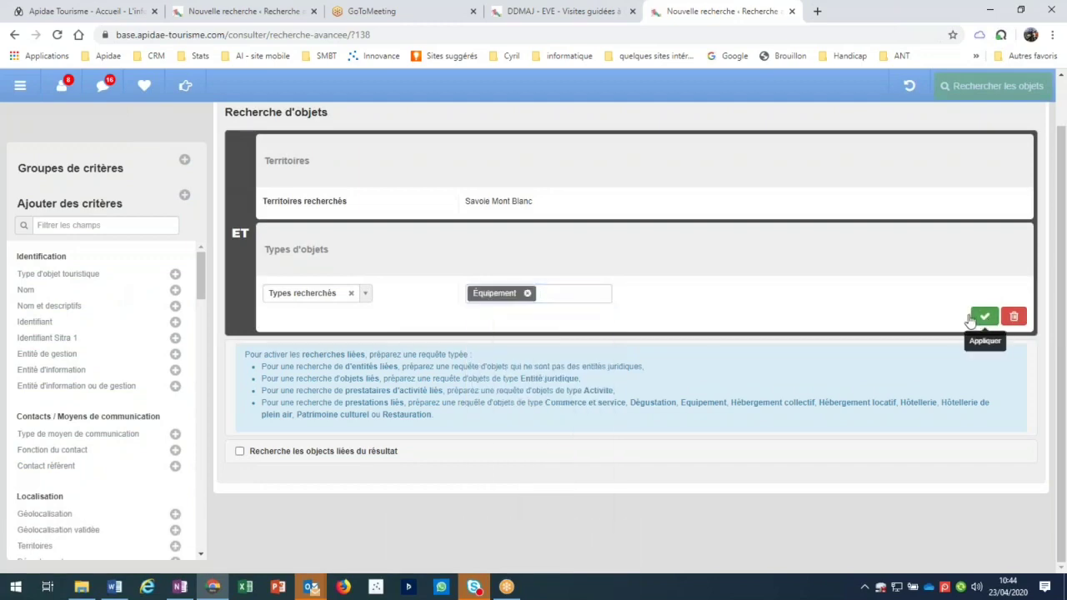
{"action": "left_click", "coordinate": [985, 316]}
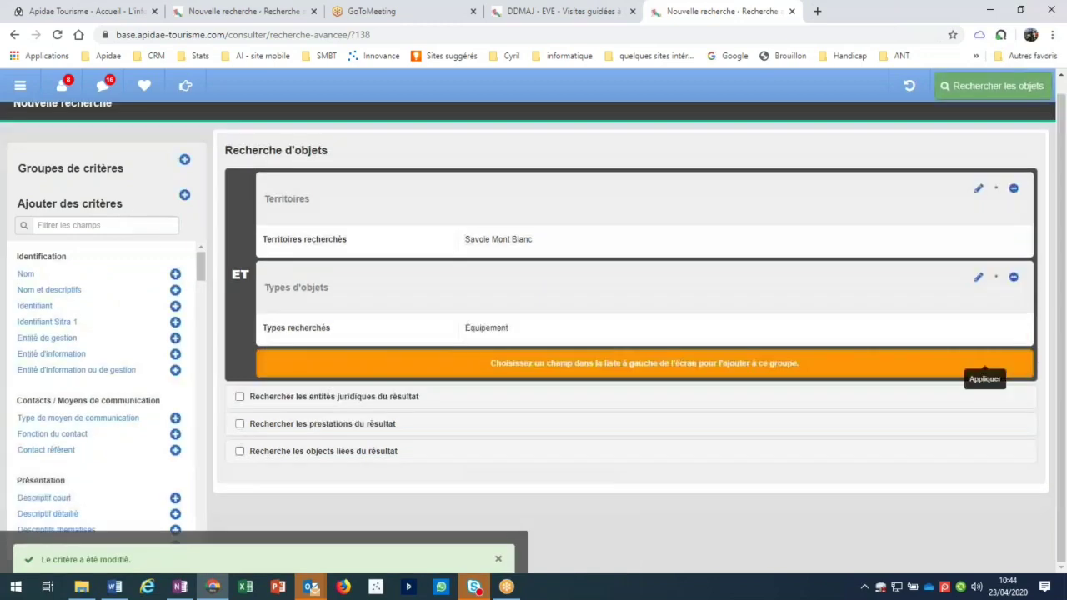
Step: Add a Types d'activité / d'équipement criterion, filter its values by "itiné", choose Itinéraire de randonnée pédestre, and apply it
{"action": "scroll", "coordinate": [107, 375], "scroll_direction": "down", "scroll_amount": 1}
{"action": "left_click_drag", "start_coordinate": [71, 478], "coordinate": [556, 361]}
{"action": "scroll", "coordinate": [546, 375], "scroll_direction": "down", "scroll_amount": 2}
{"action": "left_click", "coordinate": [520, 306]}
{"action": "type", "text": "itiné"}
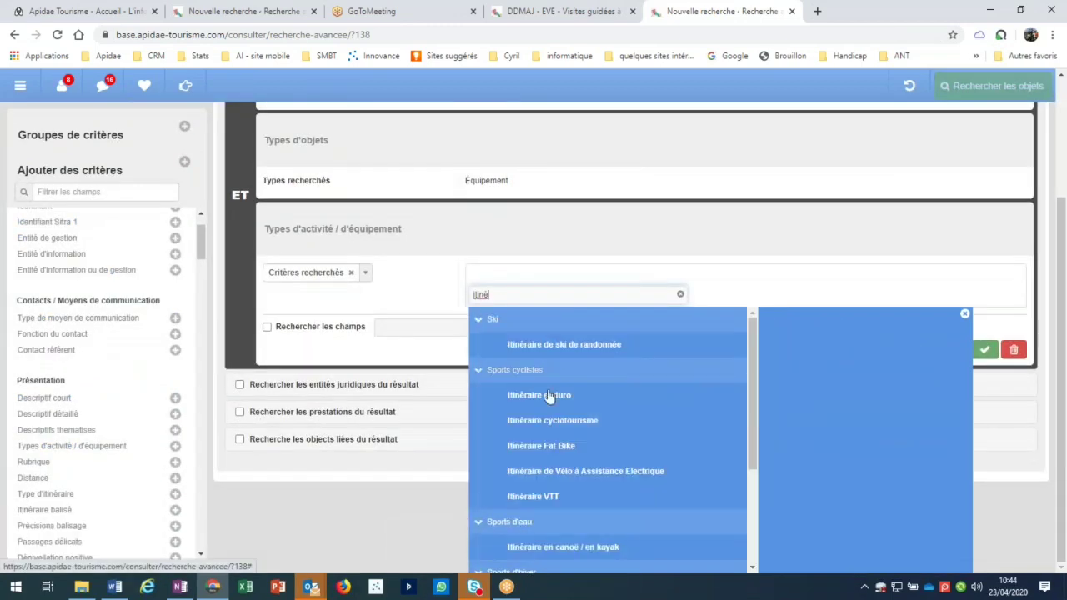
{"action": "scroll", "coordinate": [599, 434], "scroll_direction": "down", "scroll_amount": 3}
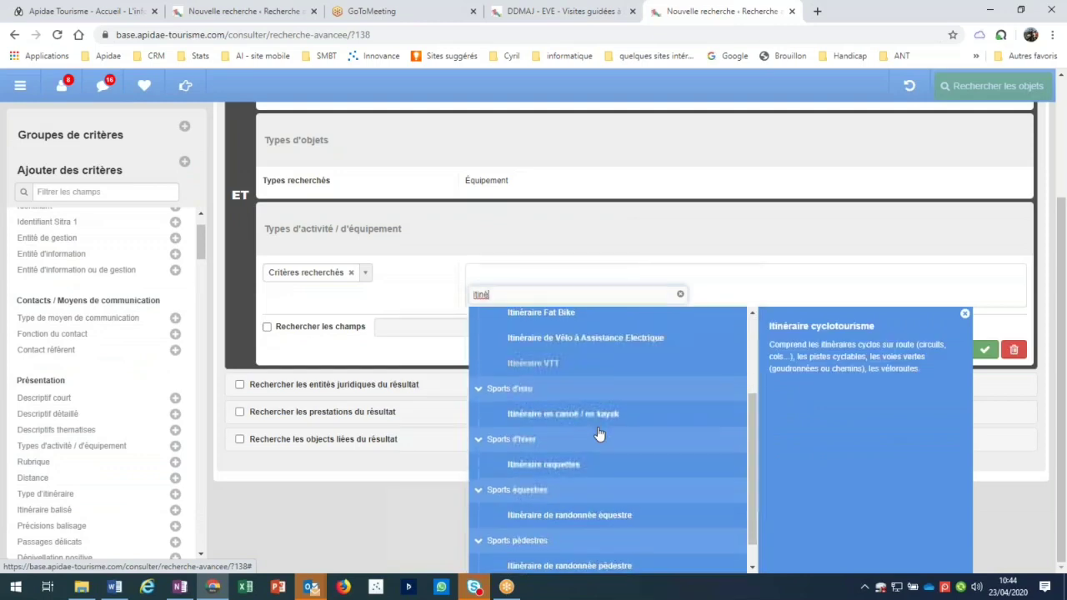
{"action": "left_click", "coordinate": [602, 535]}
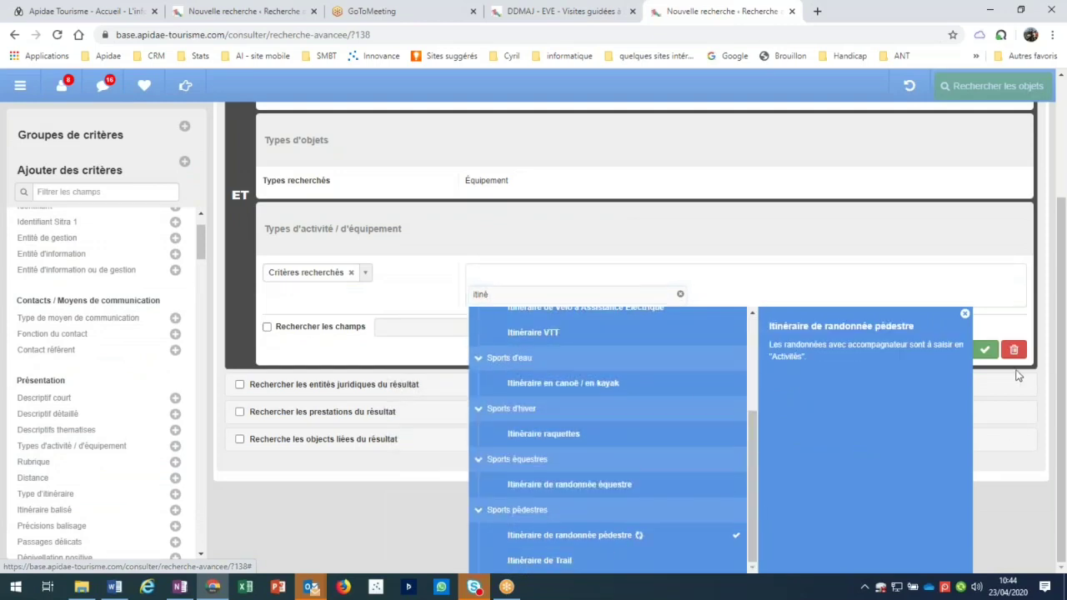
{"action": "left_click", "coordinate": [992, 353]}
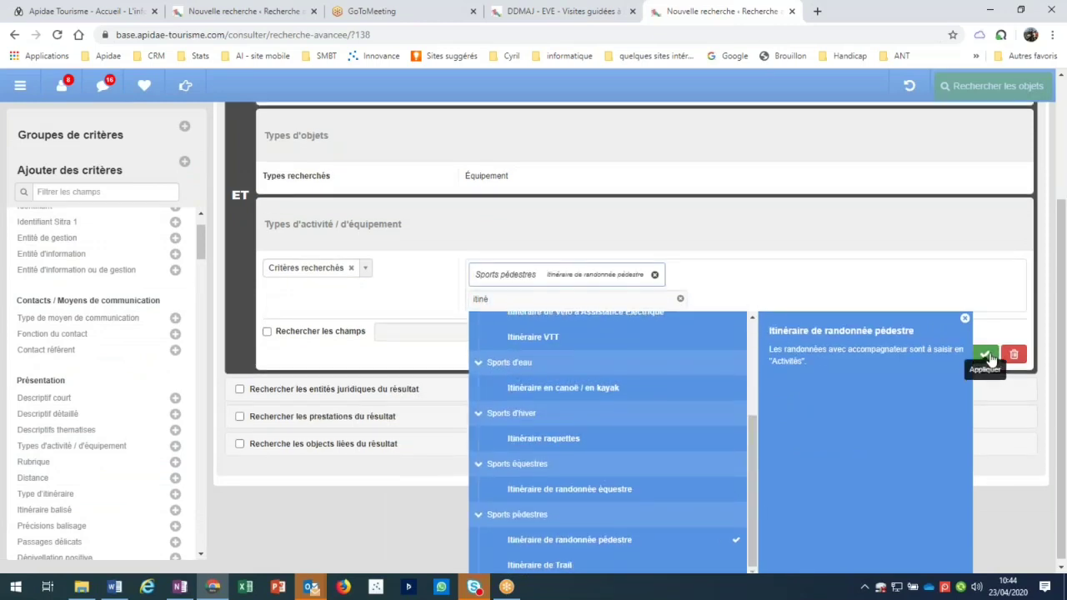
{"action": "left_click", "coordinate": [988, 357]}
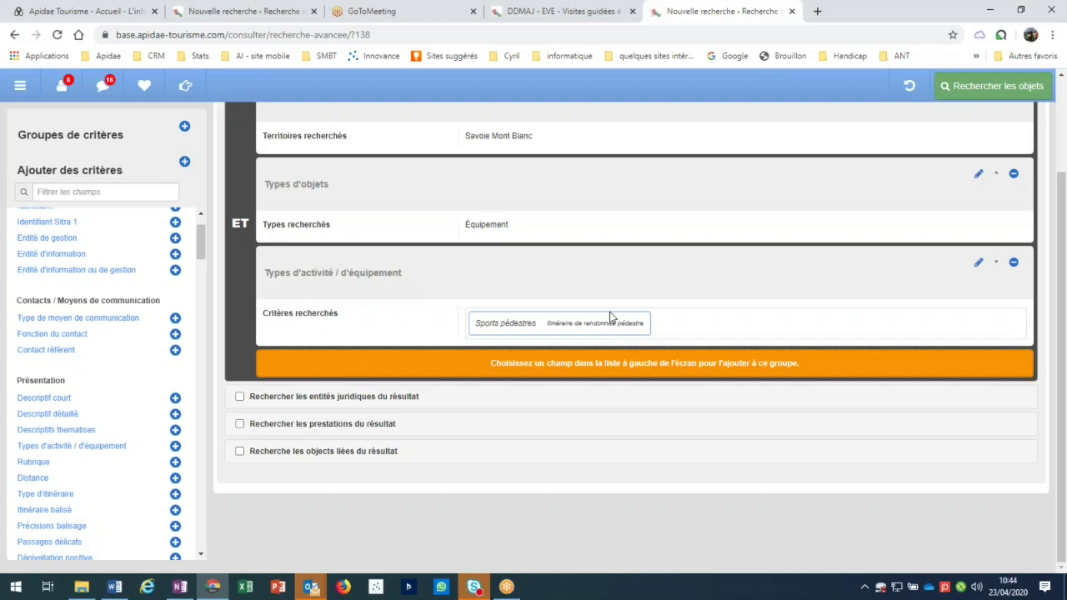
Step: Add a Nom et descriptifs criterion matching all keywords "faune" in Français, apply it, and run the object search
{"action": "scroll", "coordinate": [75, 357], "scroll_direction": "up", "scroll_amount": 2}
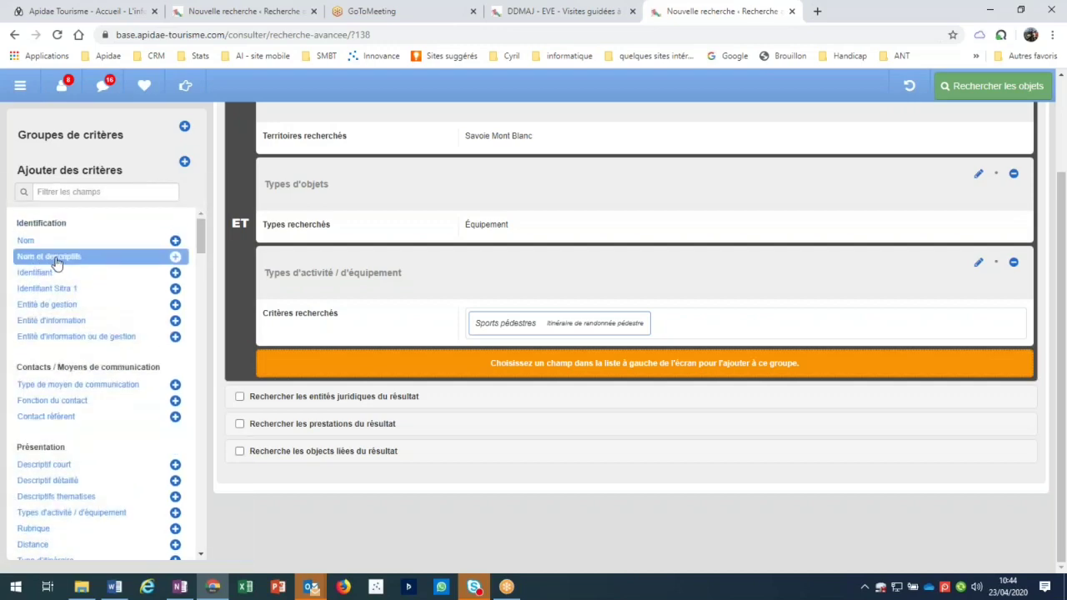
{"action": "left_click", "coordinate": [175, 257]}
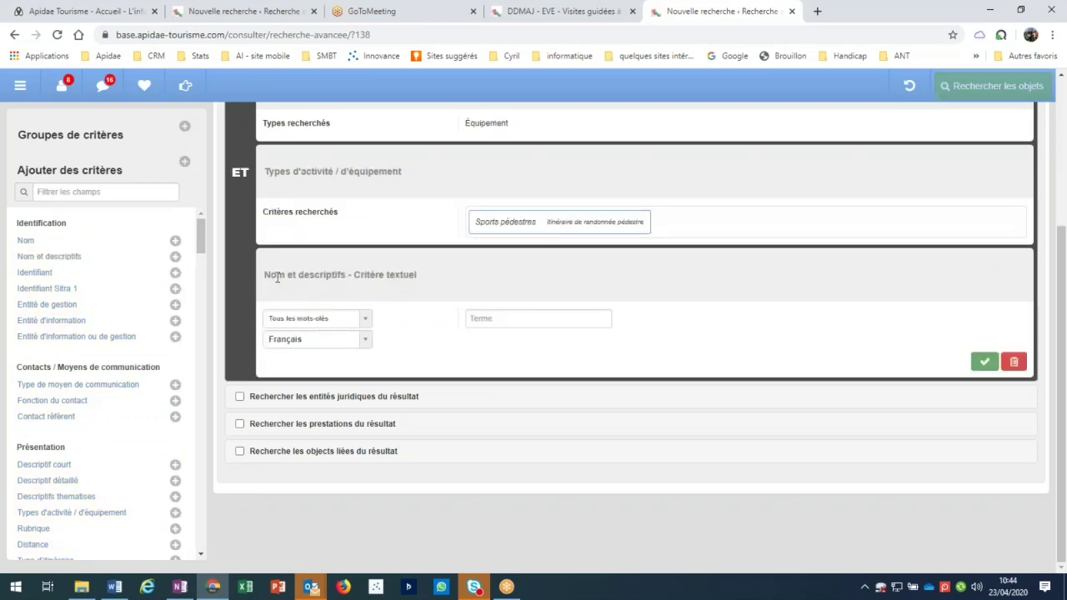
{"action": "left_click", "coordinate": [472, 319]}
{"action": "type", "text": "faune"}
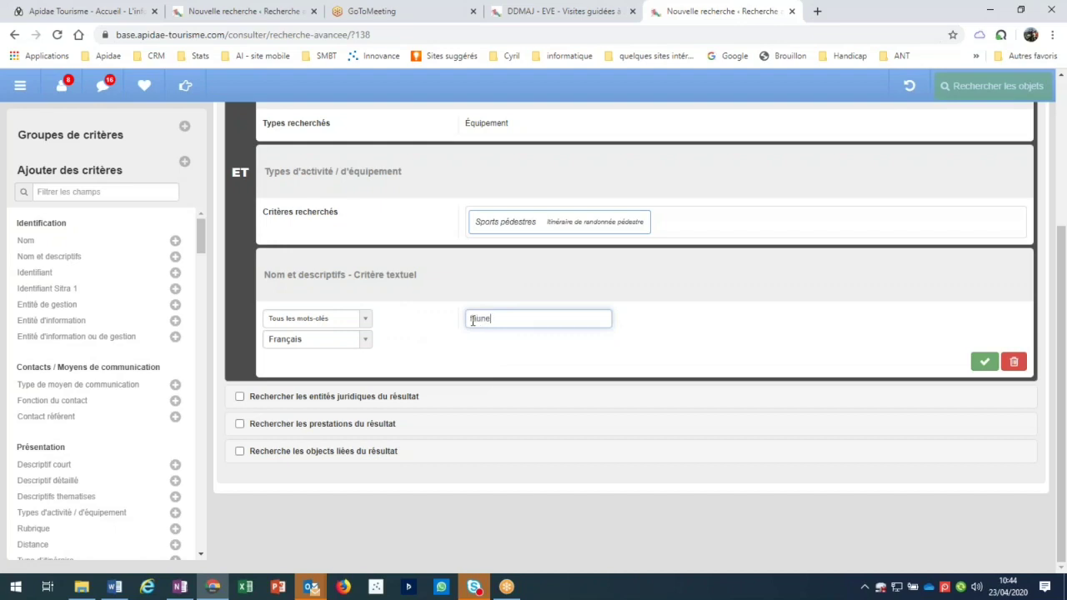
{"action": "left_click", "coordinate": [972, 363]}
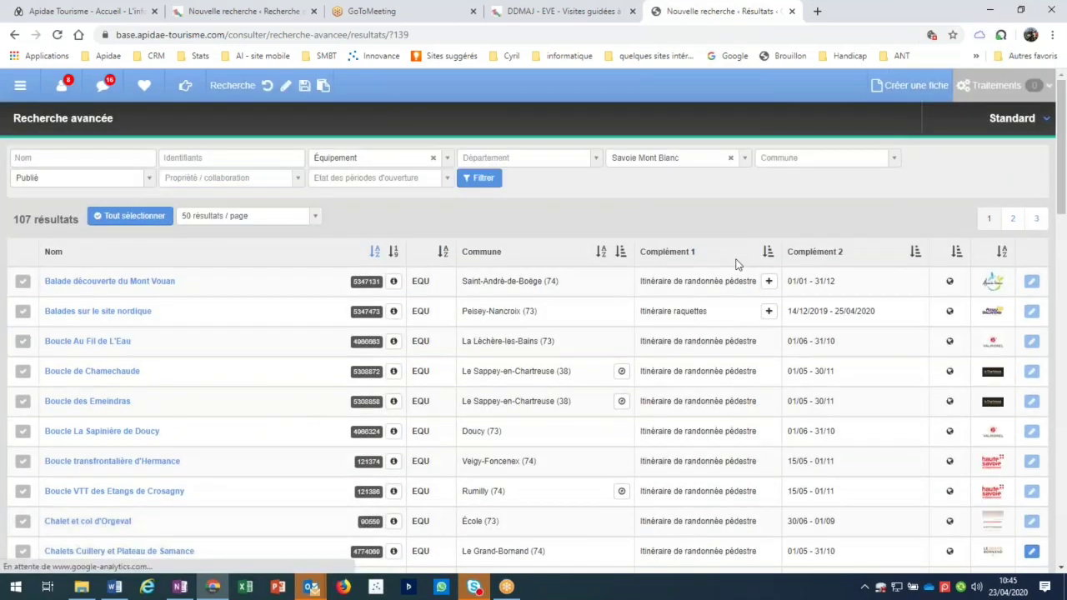
Step: Open the Balade découverte du Mont Vouan record, find the word "faune" in its text, and return to the results list
{"action": "left_click", "coordinate": [108, 281]}
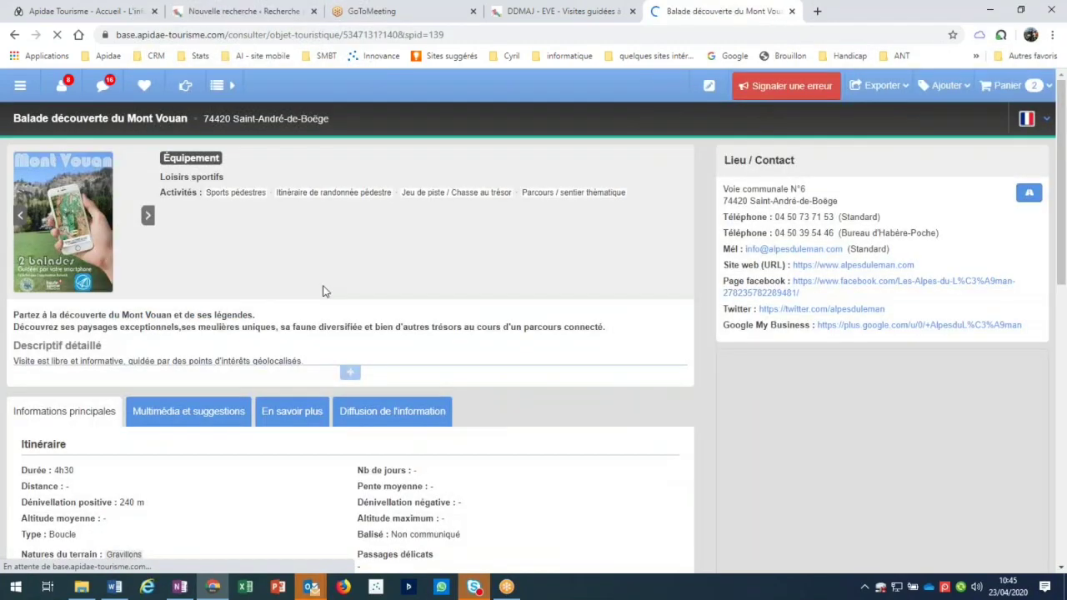
{"action": "key", "text": "ctrl+f"}
{"action": "type", "text": "faue"}
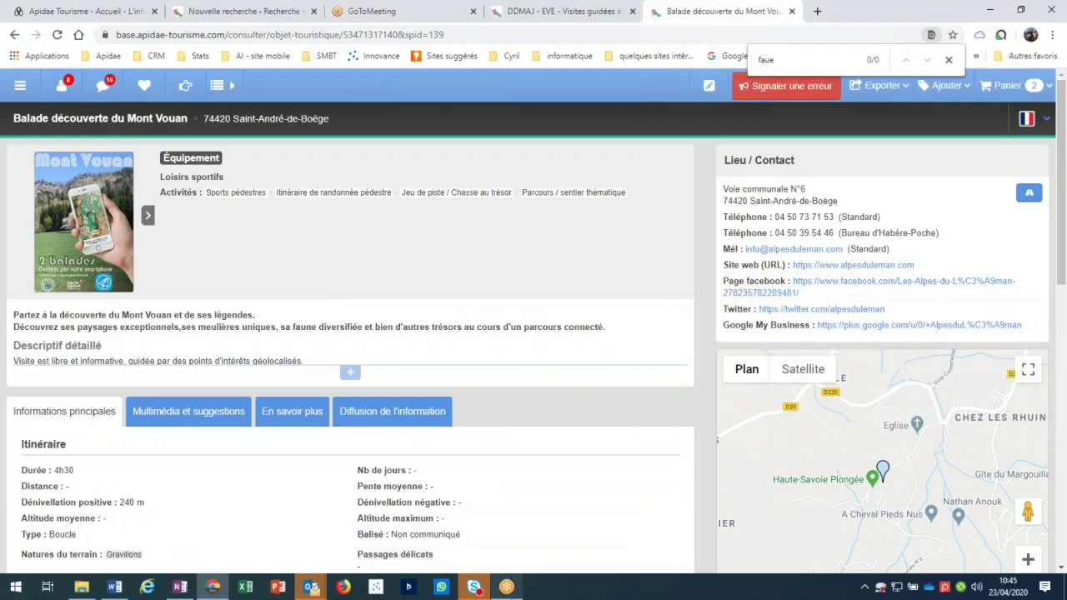
{"action": "key", "text": "BackSpace"}
{"action": "type", "text": "ne"}
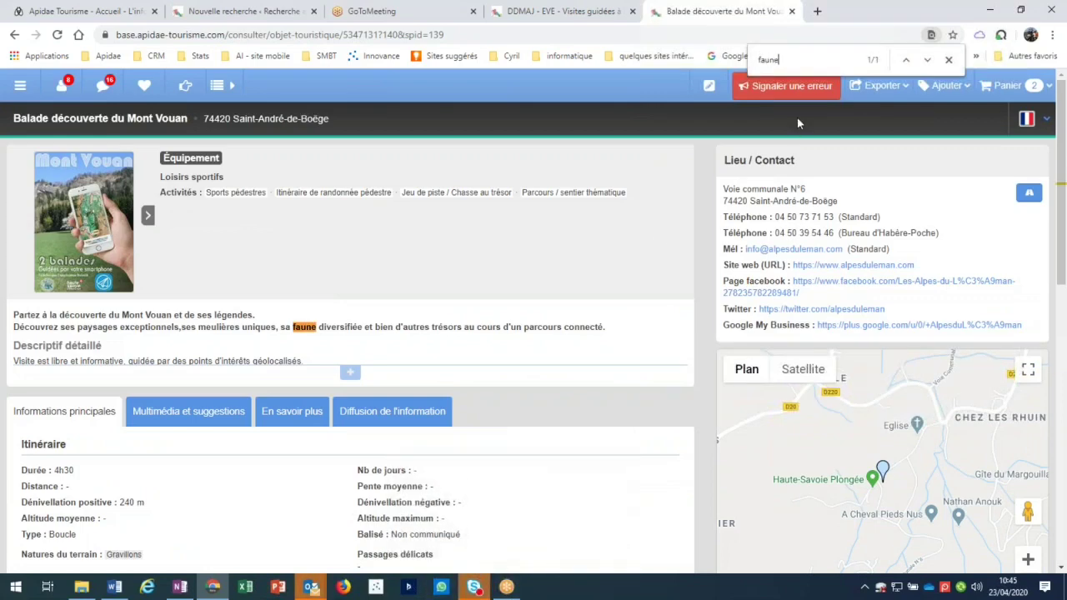
{"action": "double_click", "coordinate": [303, 327]}
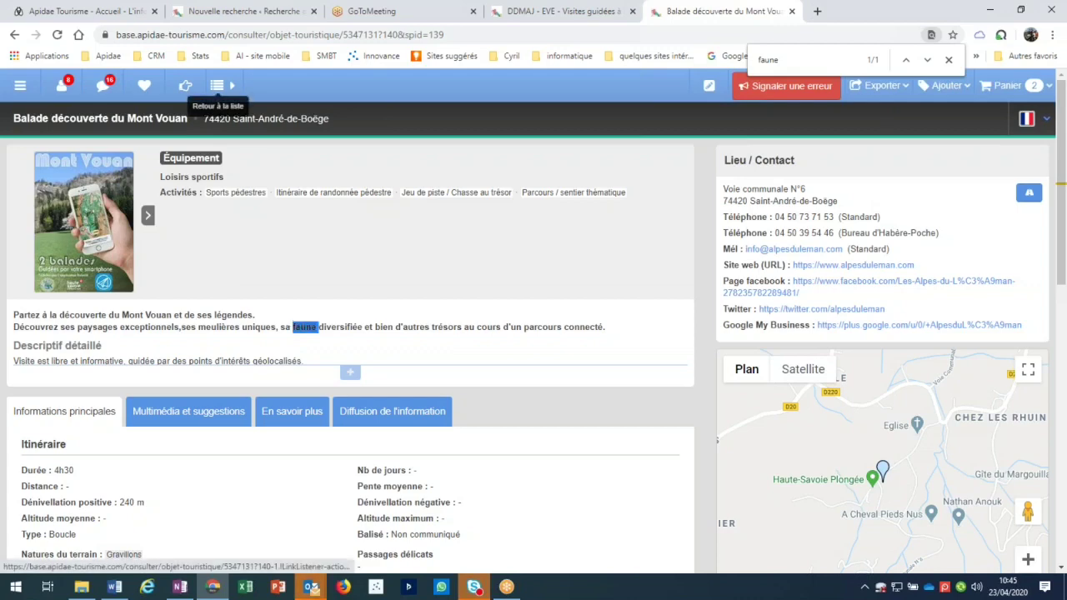
{"action": "left_click", "coordinate": [217, 85]}
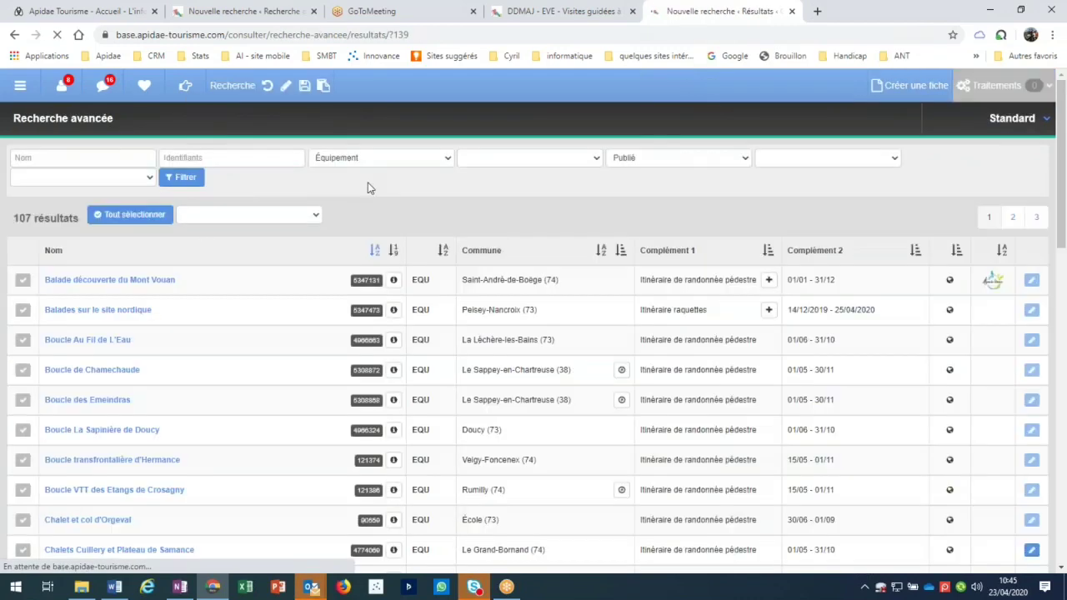
Step: Reopen the search for editing and switch the Nom et descriptifs criterion to Au moins un des mots-clés
{"action": "left_click", "coordinate": [285, 87]}
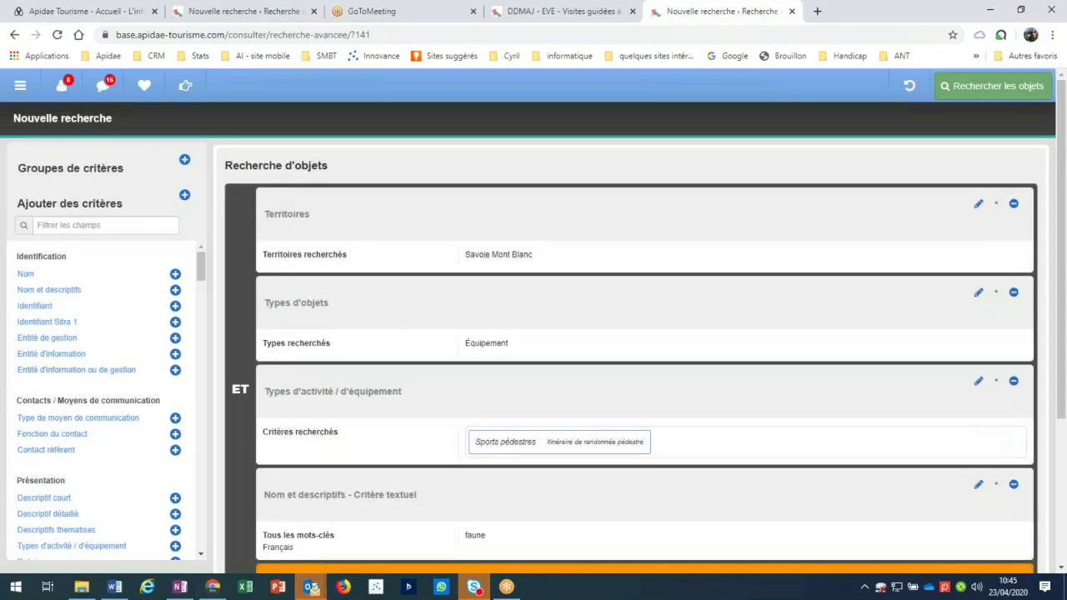
{"action": "left_click", "coordinate": [979, 484]}
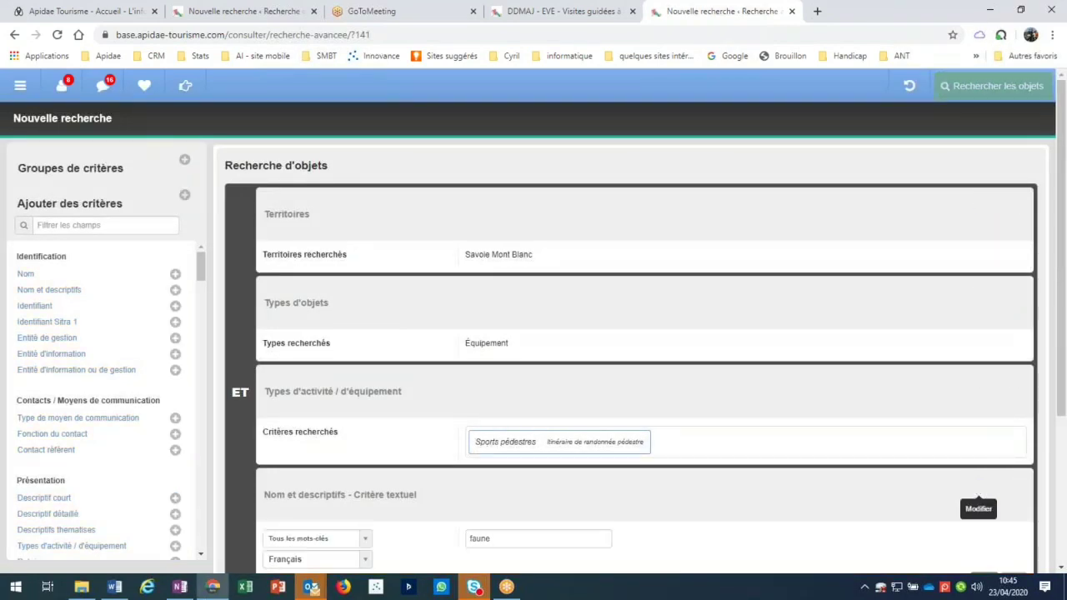
{"action": "left_click", "coordinate": [318, 540]}
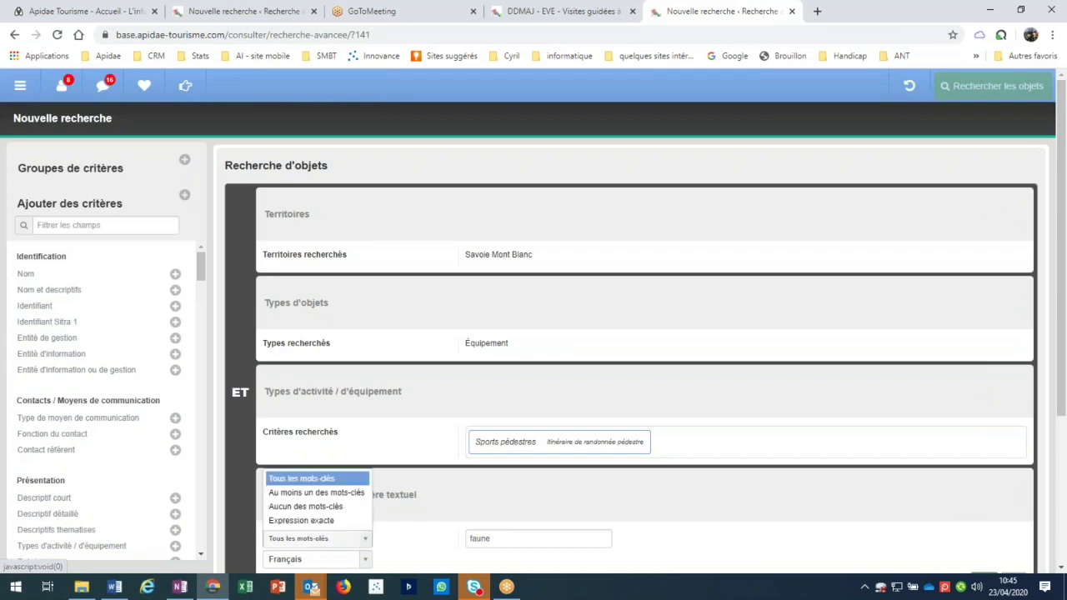
{"action": "left_click", "coordinate": [325, 493]}
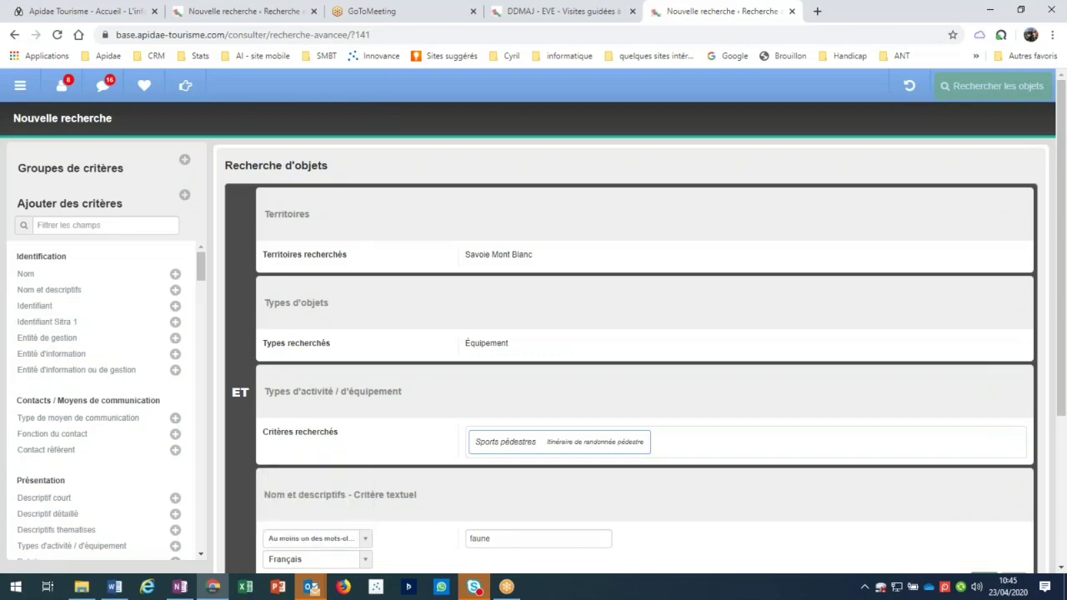
Step: Extend the criterion's keywords to "faune marmotte chamois aigle renard loup", apply it, and run the object search
{"action": "left_click", "coordinate": [535, 540]}
{"action": "type", "text": "marmotte"}
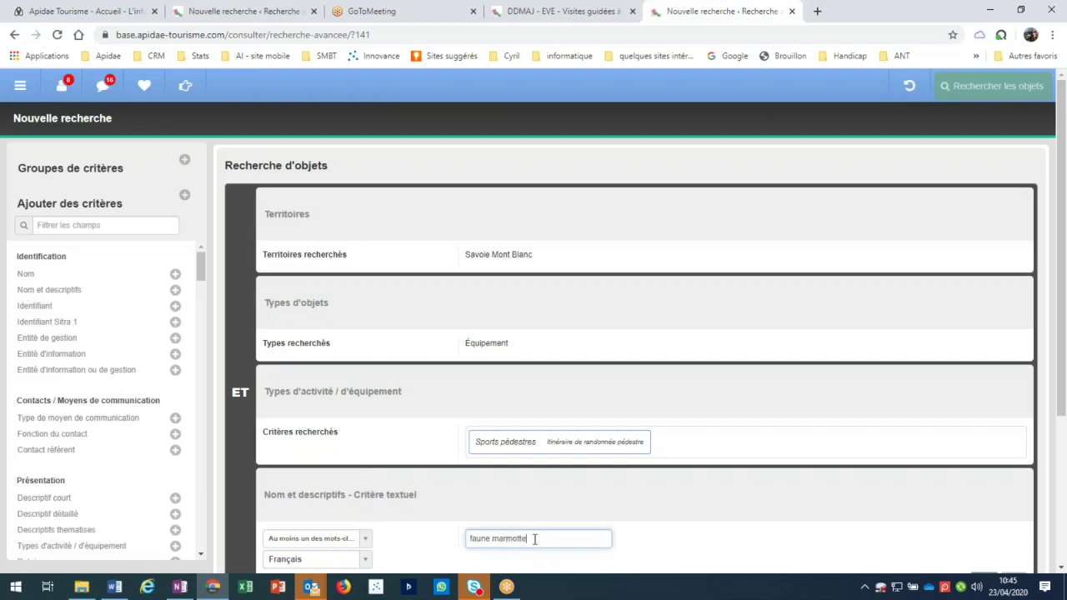
{"action": "type", "text": " chamois aige"}
{"action": "type", "text": "e renard loup"}
{"action": "scroll", "coordinate": [517, 392], "scroll_direction": "down", "scroll_amount": 3}
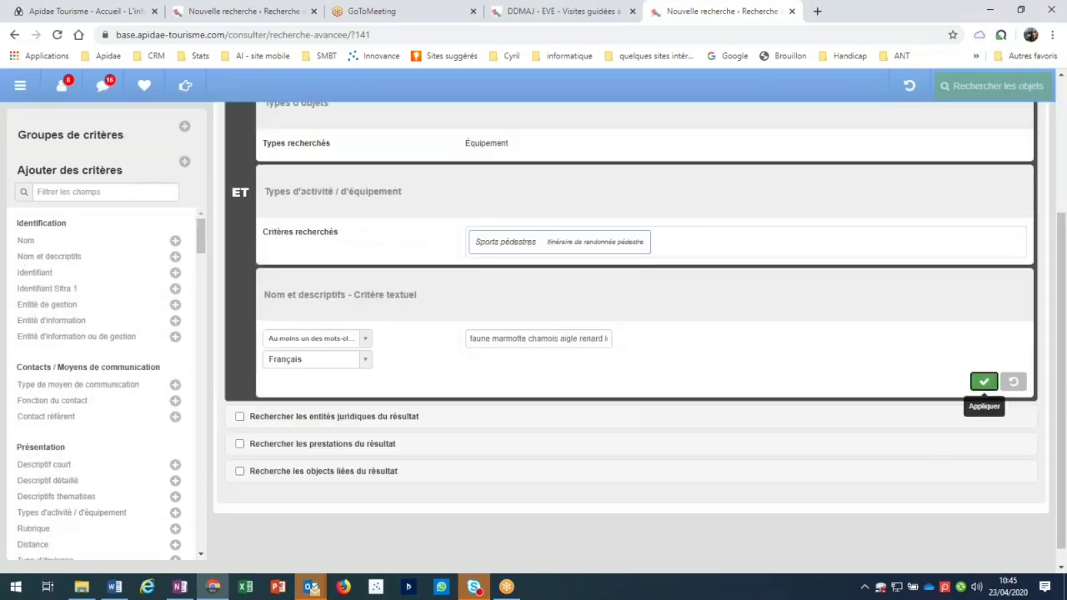
{"action": "key", "text": "Return"}
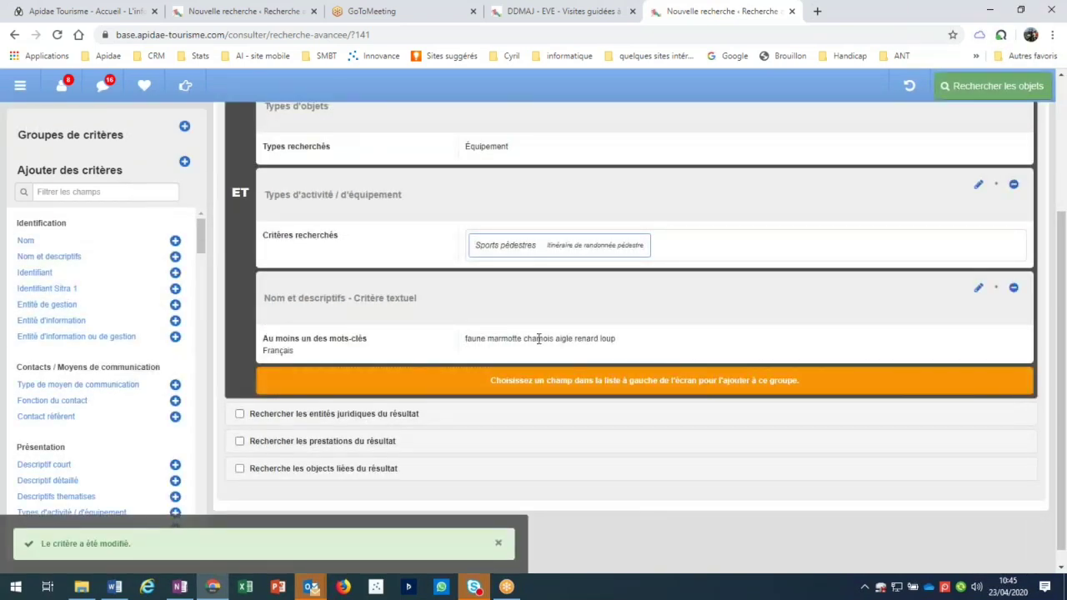
{"action": "left_click", "coordinate": [992, 86]}
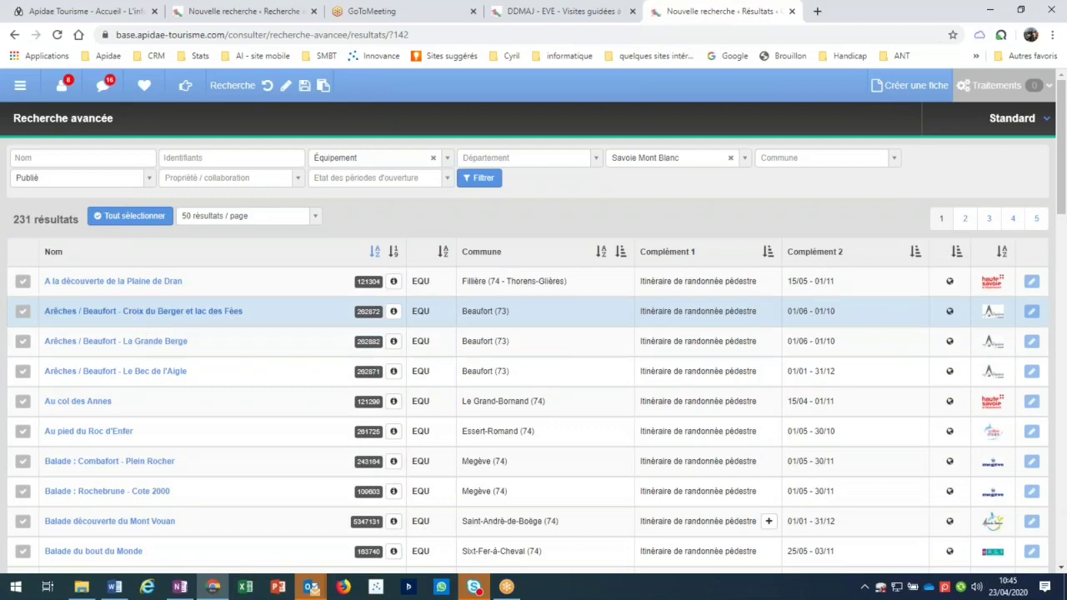
Step: Open the A la découverte de la Plaine de Dran record, expand its detailed description, and look for the searched keywords in it
{"action": "left_click", "coordinate": [139, 281]}
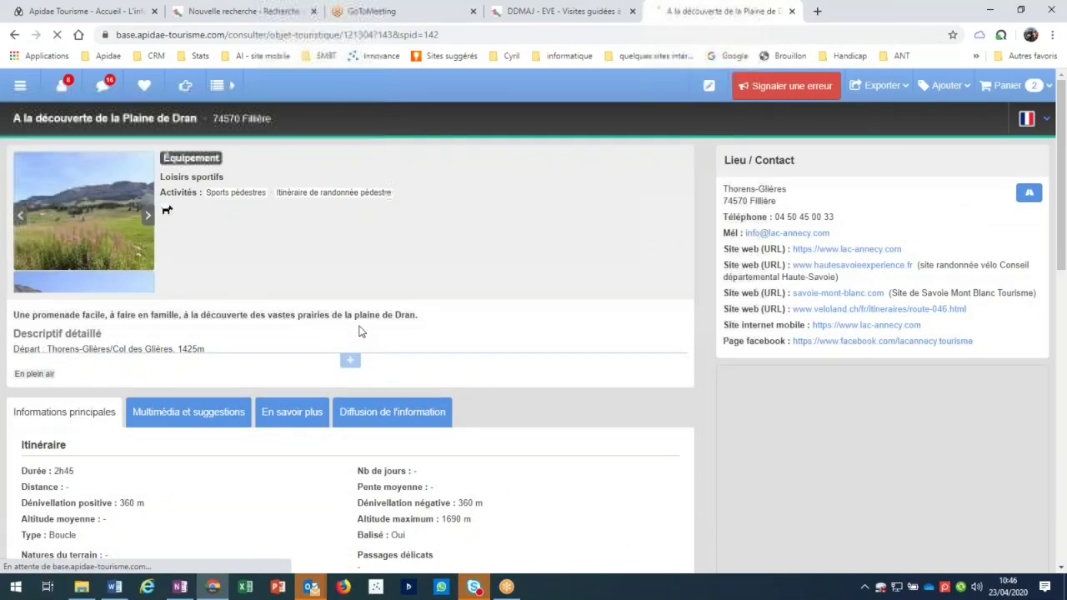
{"action": "left_click", "coordinate": [350, 360]}
{"action": "key", "text": "ctrl+f"}
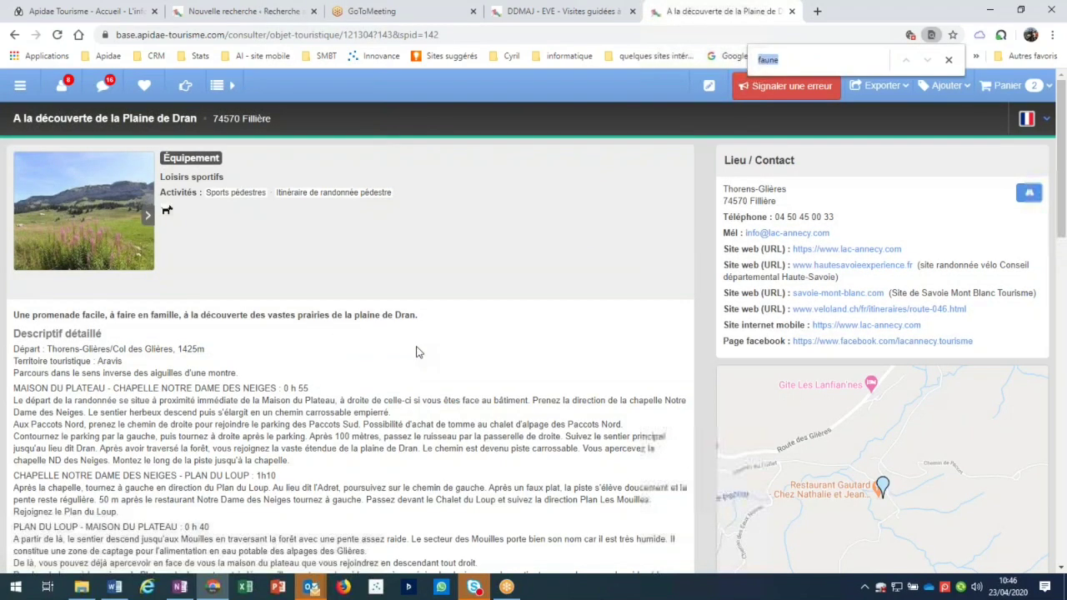
{"action": "left_click", "coordinate": [833, 60]}
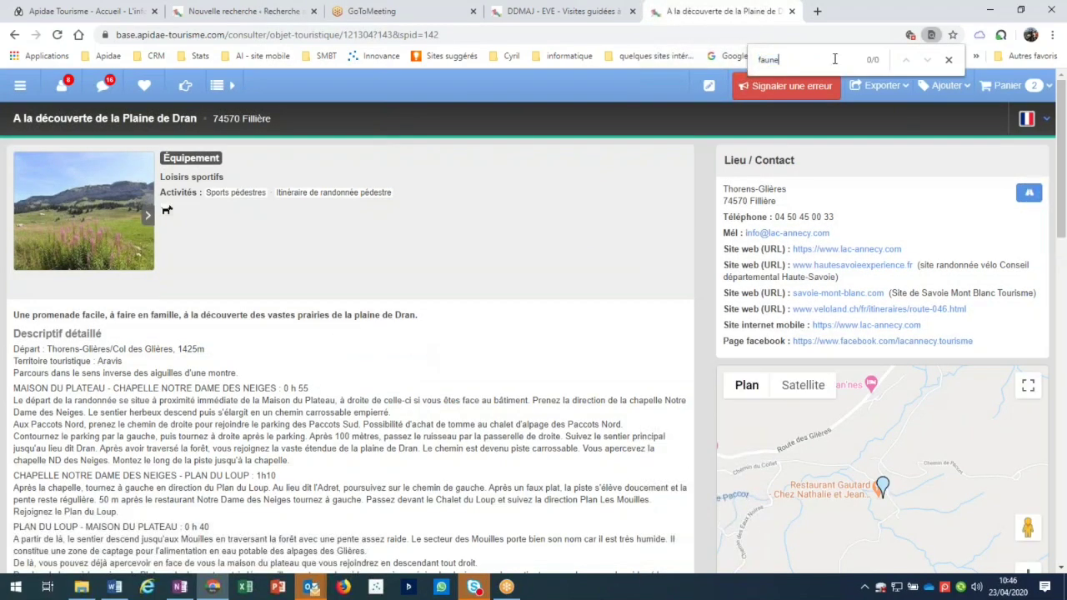
{"action": "double_click", "coordinate": [766, 60]}
{"action": "type", "text": "c"}
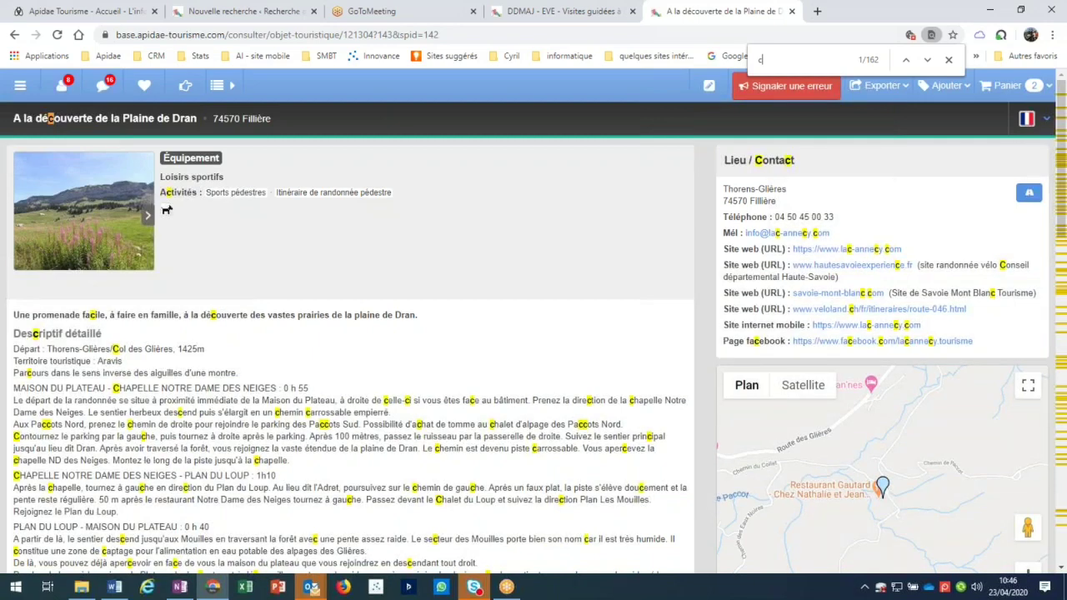
{"action": "key", "text": "Escape"}
{"action": "double_click", "coordinate": [258, 488]}
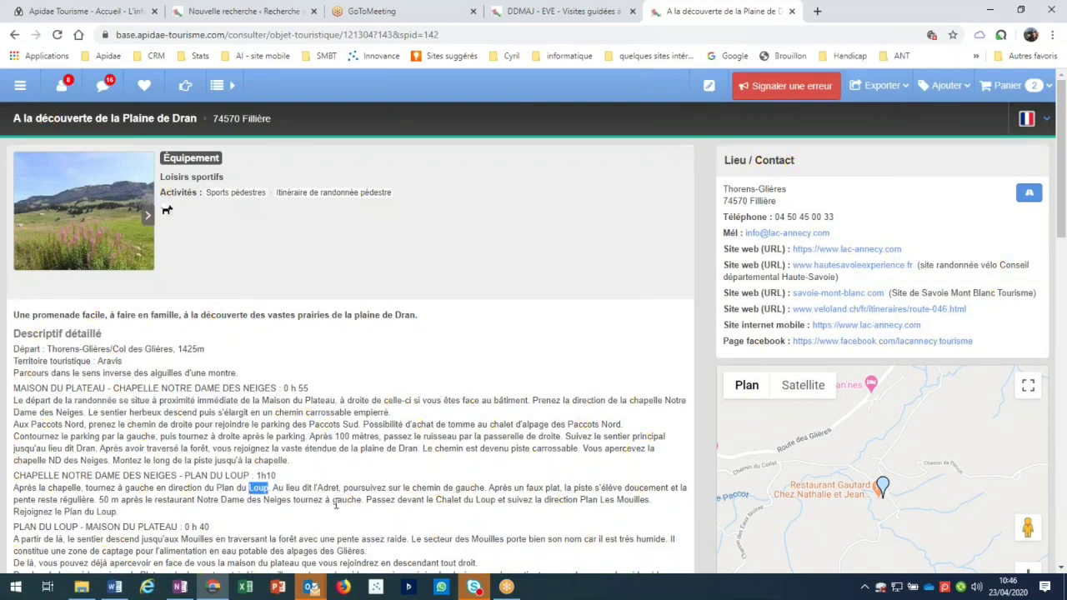
Step: Highlight the word "Loup" in "Chalet du Loup" in the detailed description, and return to the search results list
{"action": "double_click", "coordinate": [485, 499]}
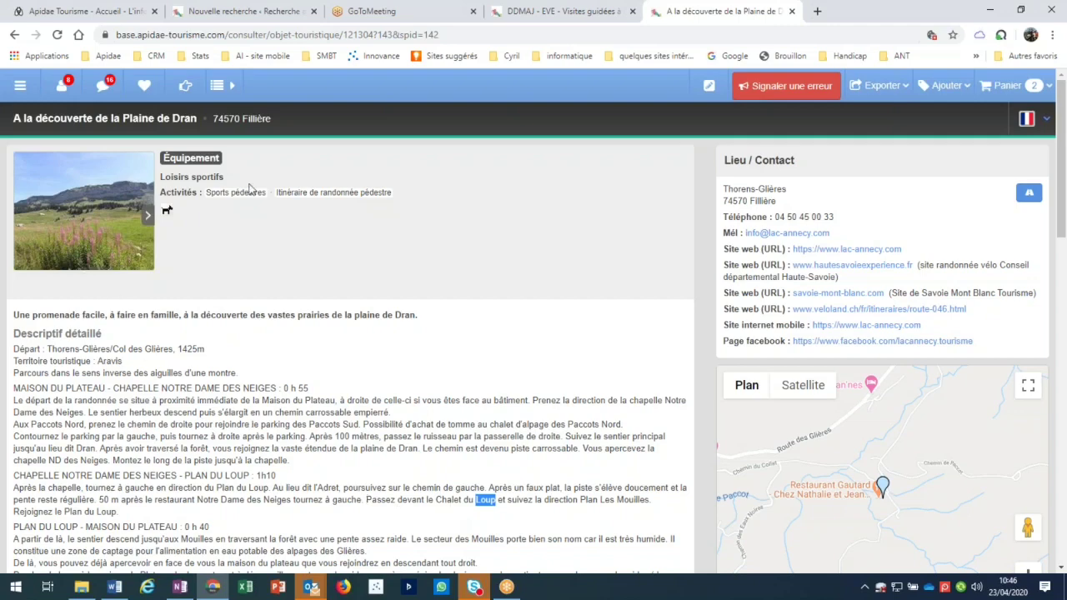
{"action": "left_click", "coordinate": [216, 86]}
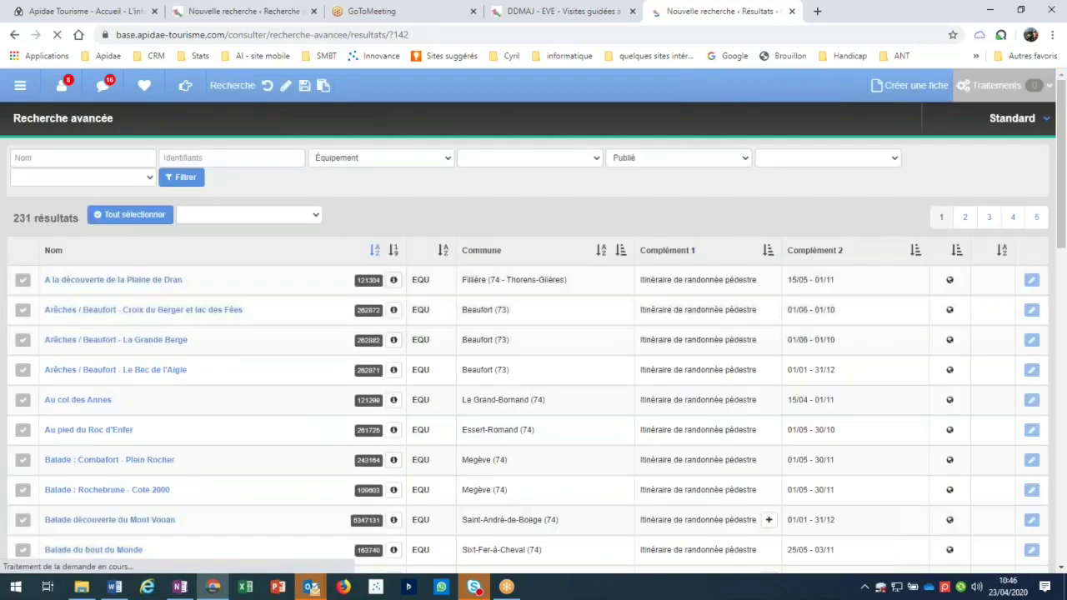
Step: Reopen the search and its Nom et descriptifs criterion for editing, and review the available keyword matching options without changing the choice
{"action": "left_click", "coordinate": [286, 86]}
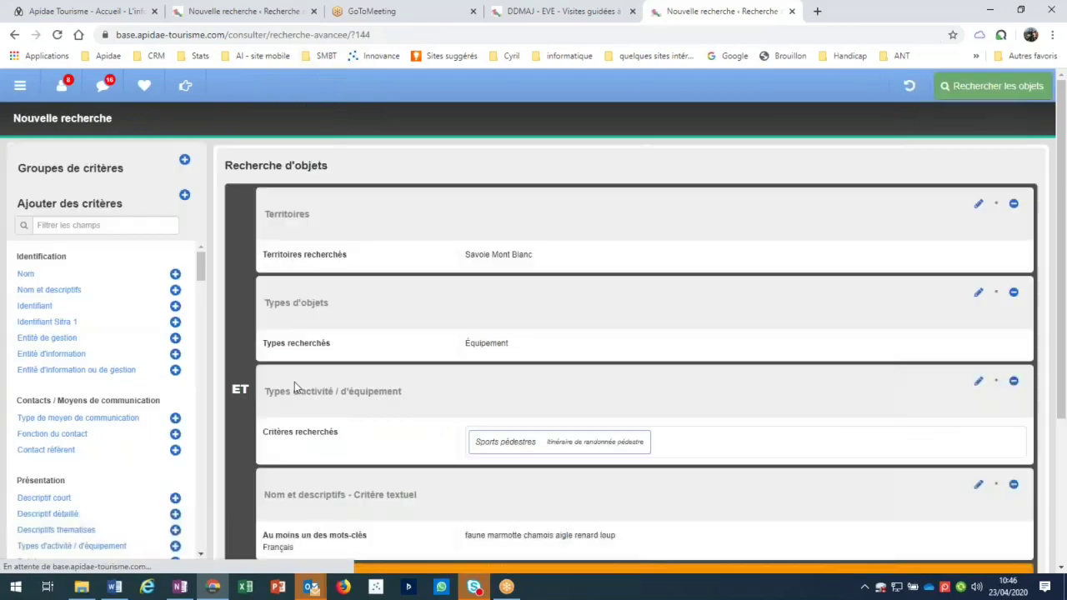
{"action": "scroll", "coordinate": [425, 434], "scroll_direction": "down", "scroll_amount": 2}
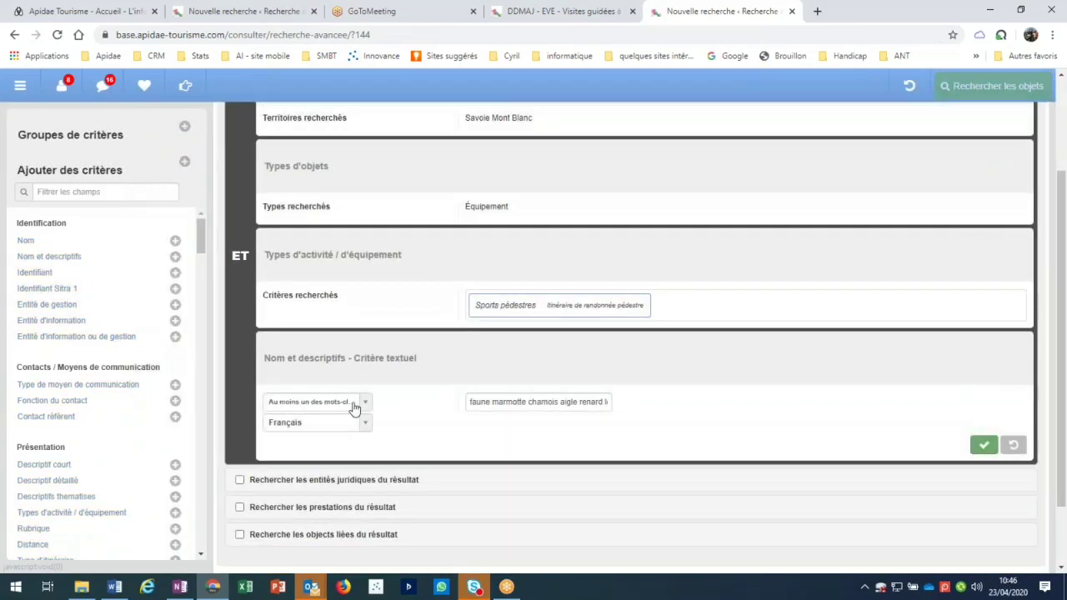
{"action": "left_click", "coordinate": [354, 403]}
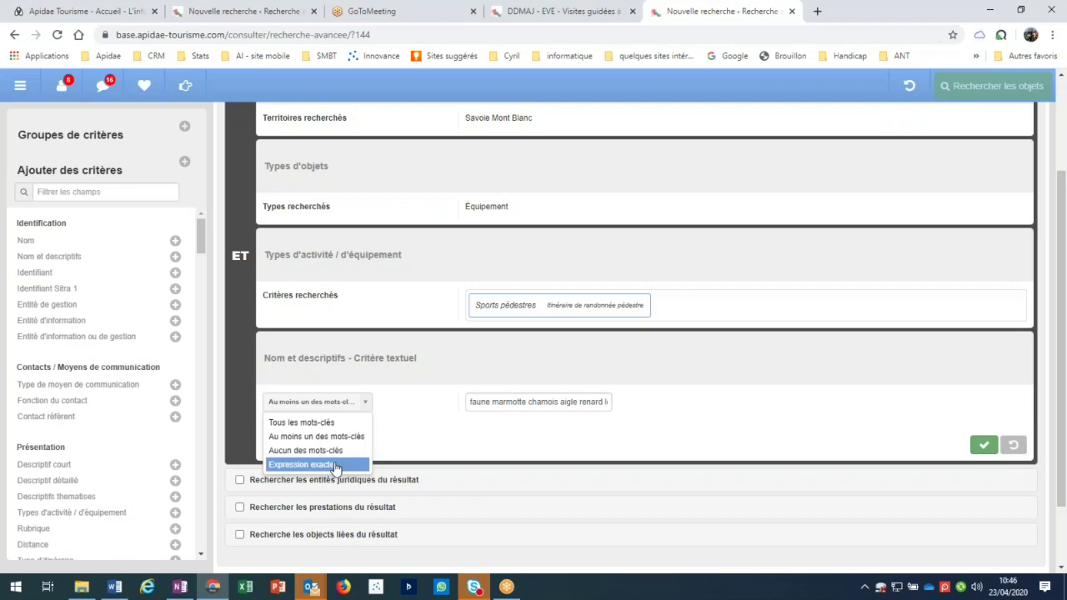
{"action": "left_click", "coordinate": [388, 379]}
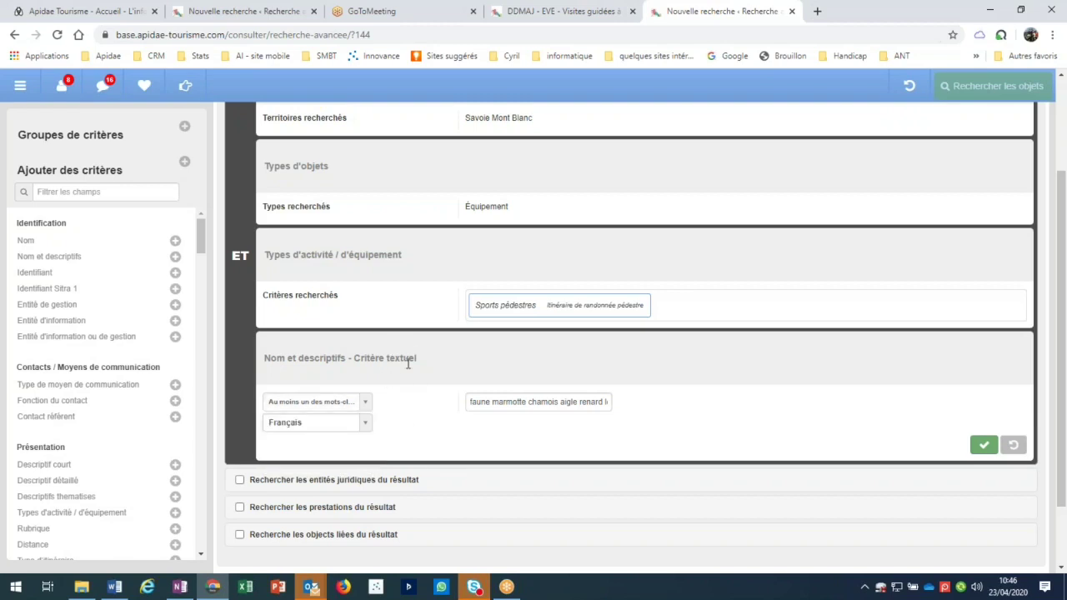
Step: Review the language and keyword-matching options of the Nom et descriptifs criterion, close it unchanged, and consult the OneNote notes
{"action": "left_click", "coordinate": [313, 423]}
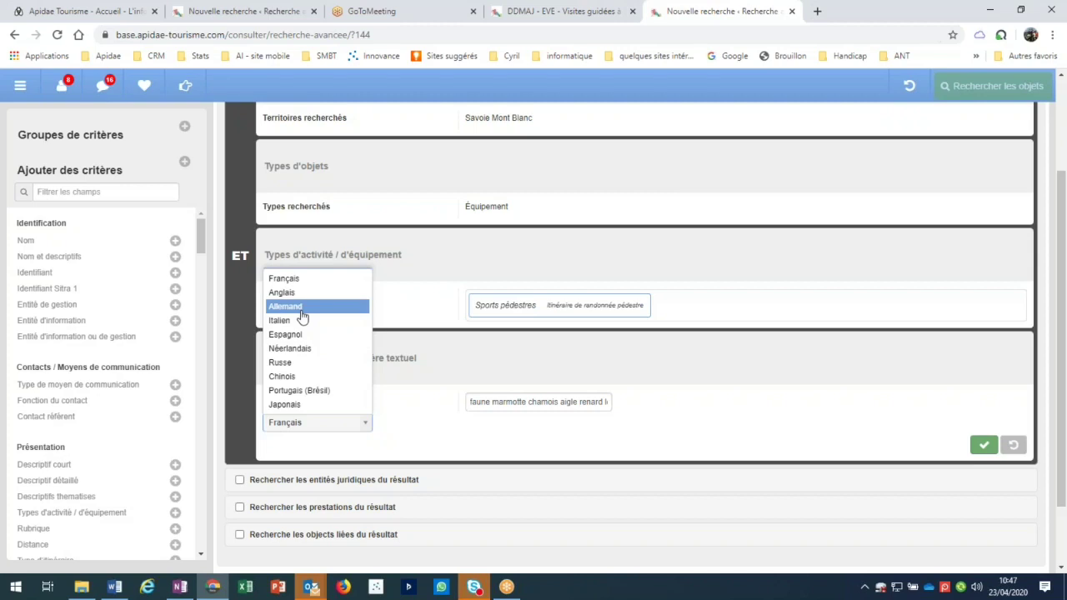
{"action": "left_click", "coordinate": [444, 411]}
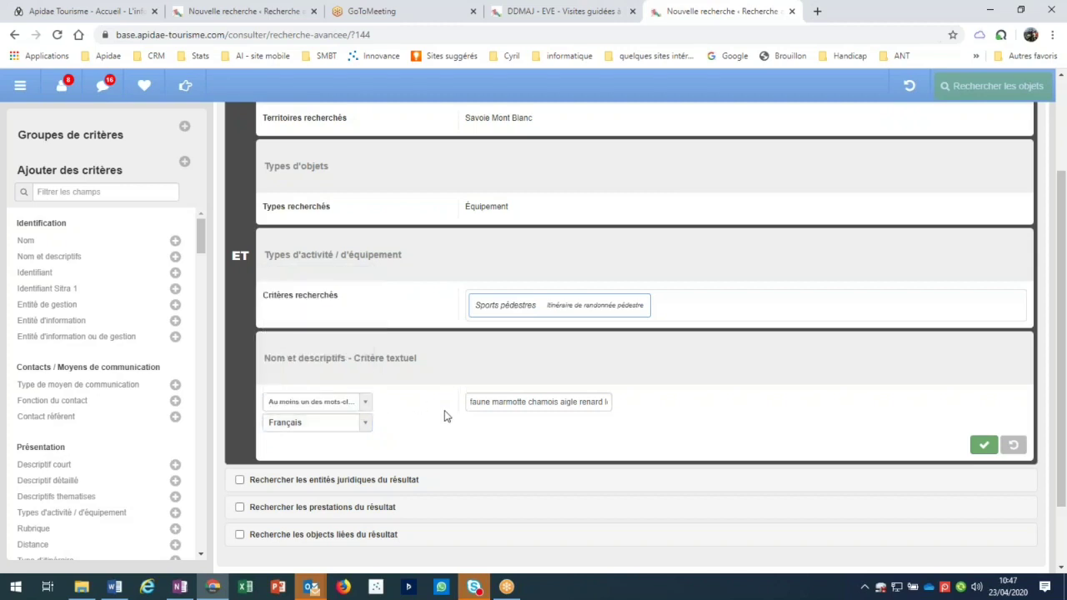
{"action": "left_click", "coordinate": [329, 407]}
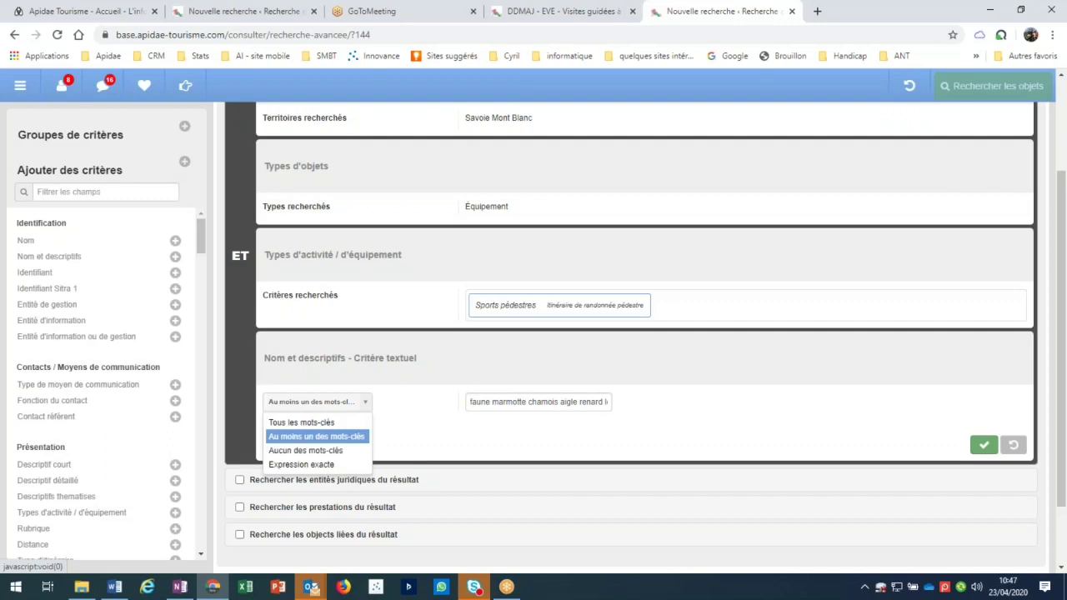
{"action": "left_click", "coordinate": [331, 436]}
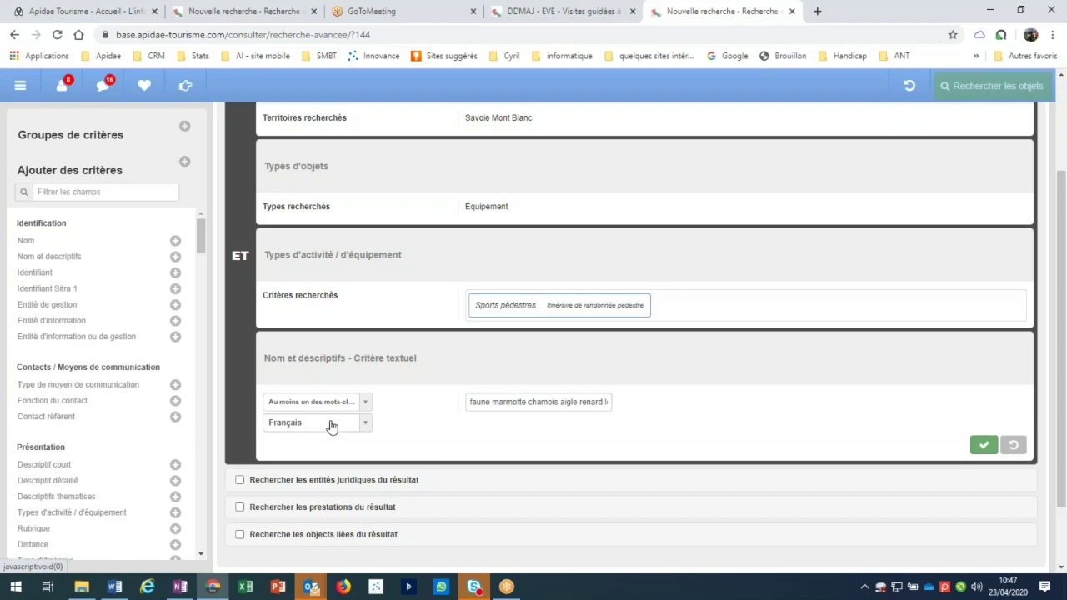
{"action": "left_click", "coordinate": [1015, 446]}
{"action": "left_click", "coordinate": [180, 589]}
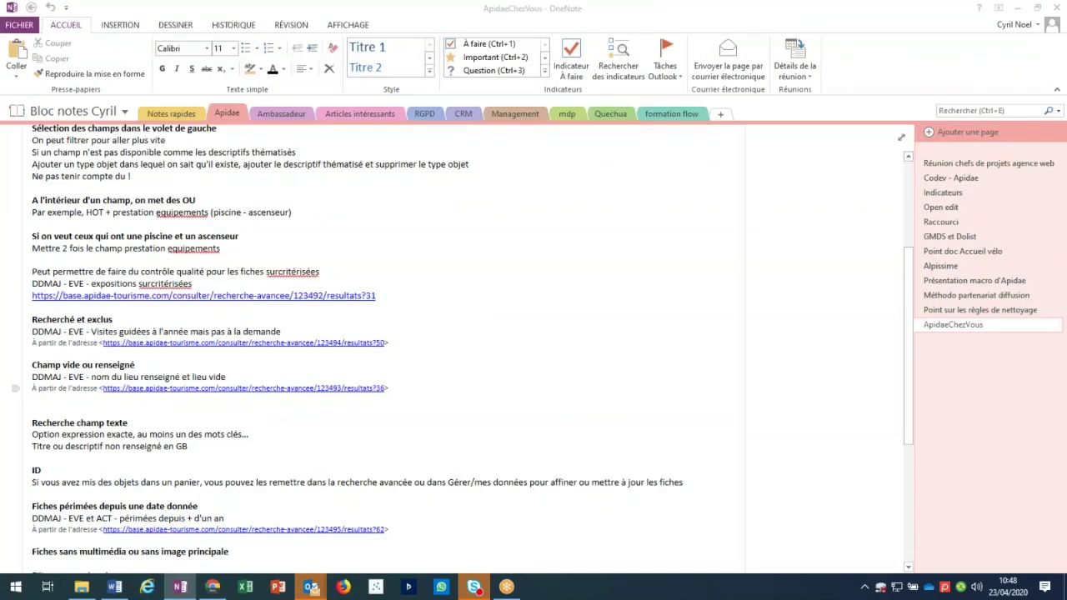
{"action": "key", "text": "alt+Tab"}
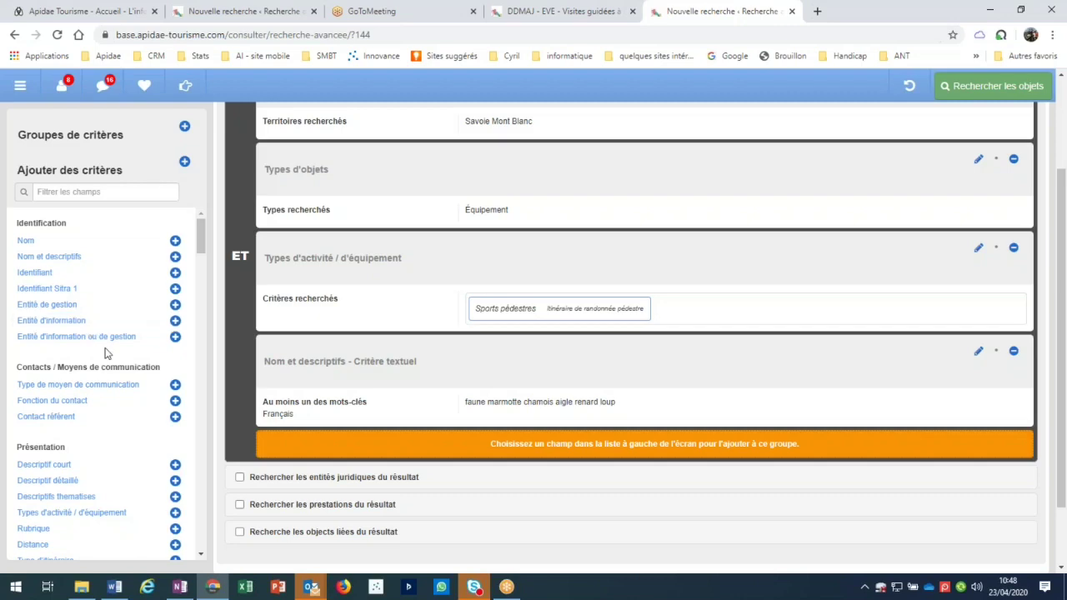
Step: Run the object search with the defined criteria and browse the results through to page 2
{"action": "scroll", "coordinate": [66, 225], "scroll_direction": "up", "scroll_amount": 2}
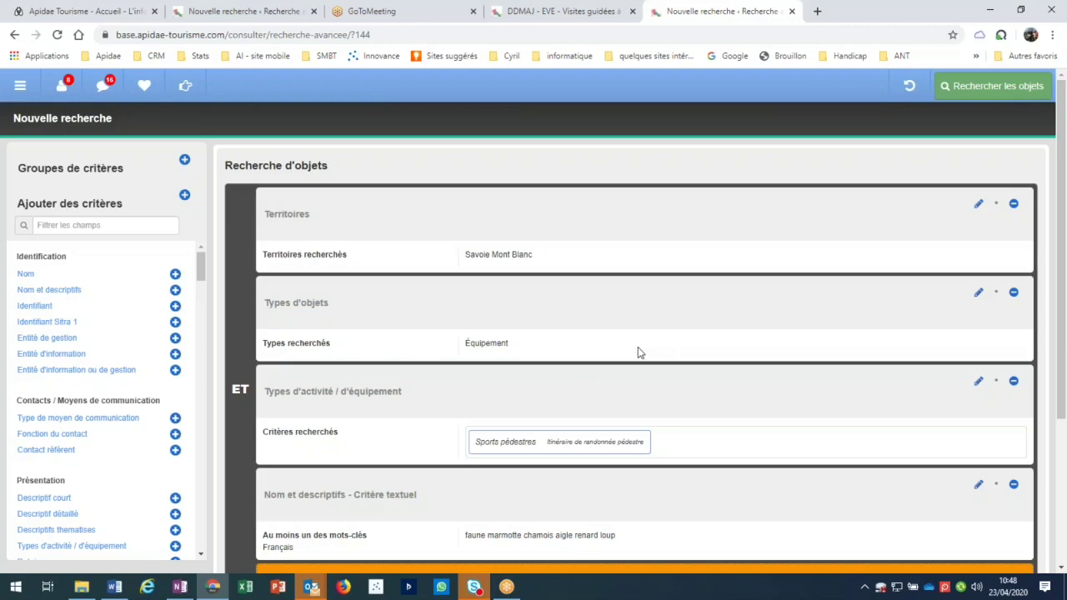
{"action": "left_click", "coordinate": [1013, 90]}
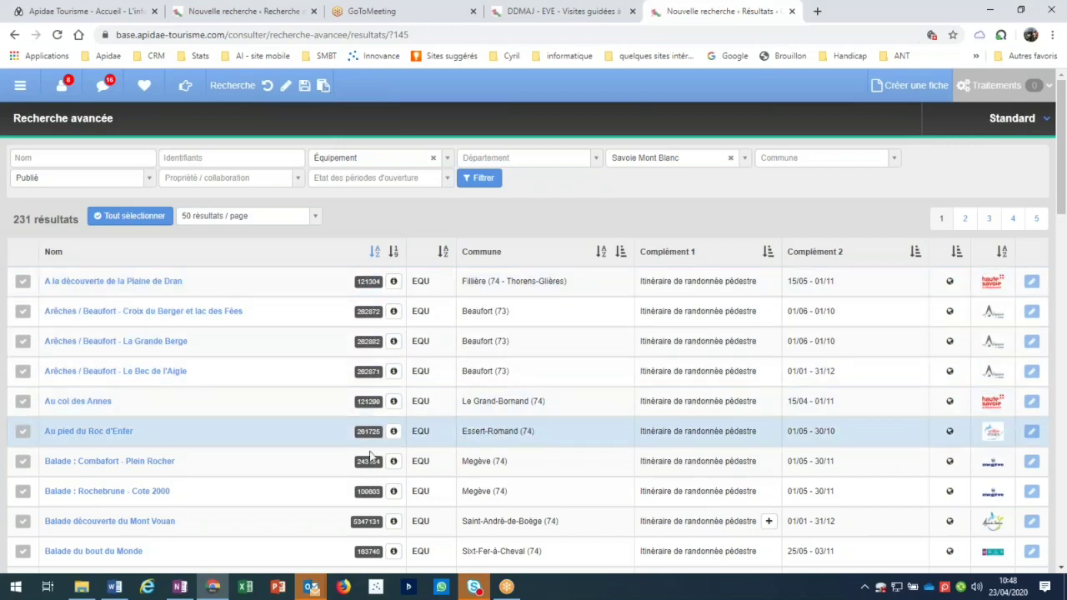
{"action": "scroll", "coordinate": [370, 457], "scroll_direction": "down", "scroll_amount": 1}
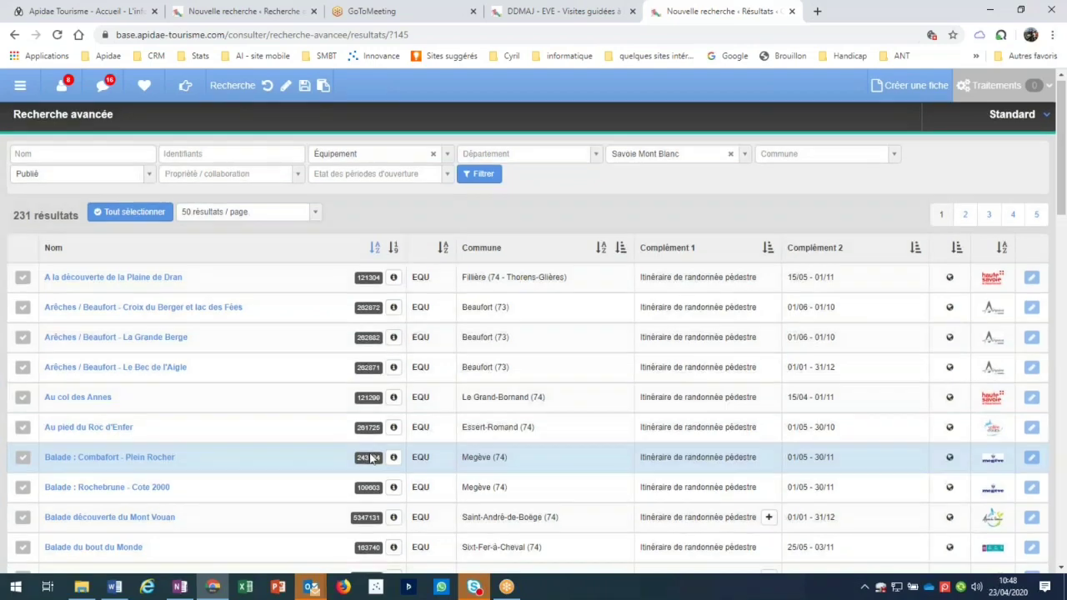
{"action": "scroll", "coordinate": [370, 457], "scroll_direction": "down", "scroll_amount": 1}
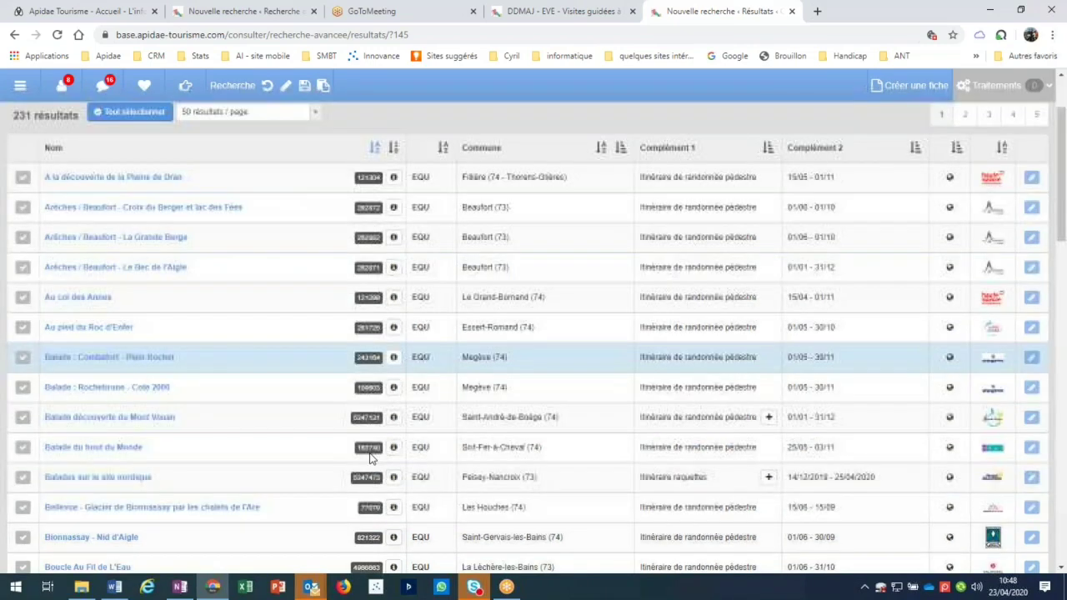
{"action": "scroll", "coordinate": [370, 456], "scroll_direction": "down", "scroll_amount": 10}
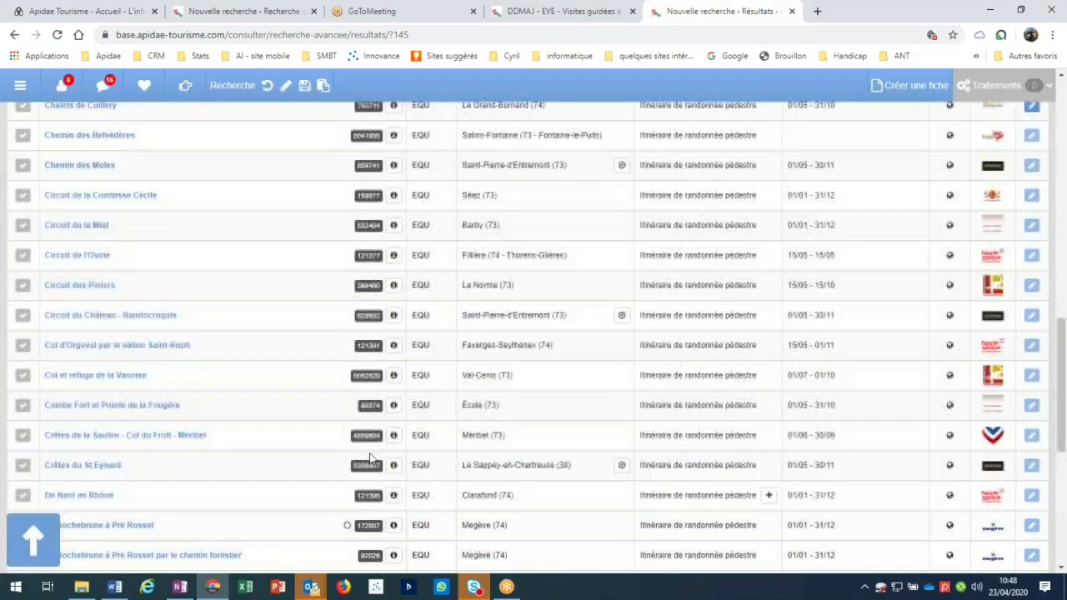
{"action": "scroll", "coordinate": [370, 457], "scroll_direction": "down", "scroll_amount": 5}
{"action": "left_click", "coordinate": [965, 474]}
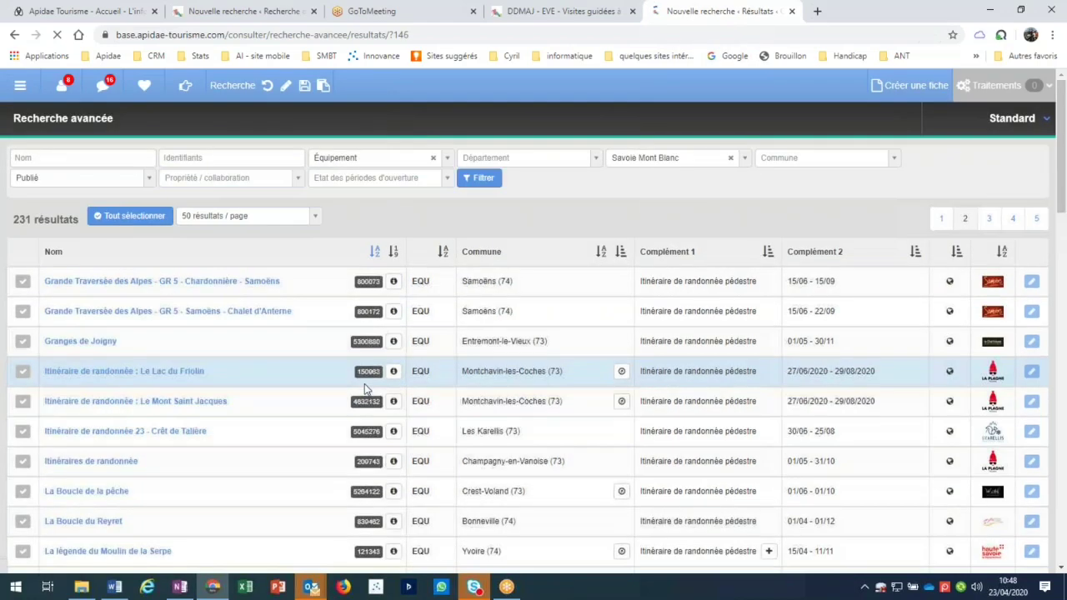
Step: Filter the search results by ownership to the records on which you are a collaborator
{"action": "left_click", "coordinate": [221, 177]}
{"action": "left_click", "coordinate": [225, 222]}
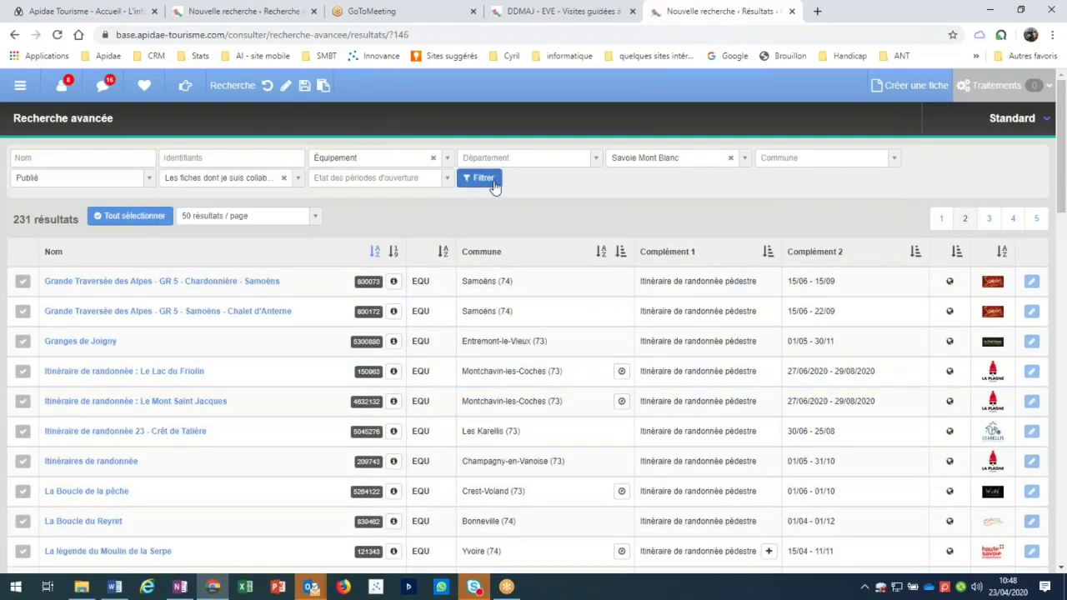
{"action": "left_click", "coordinate": [494, 180]}
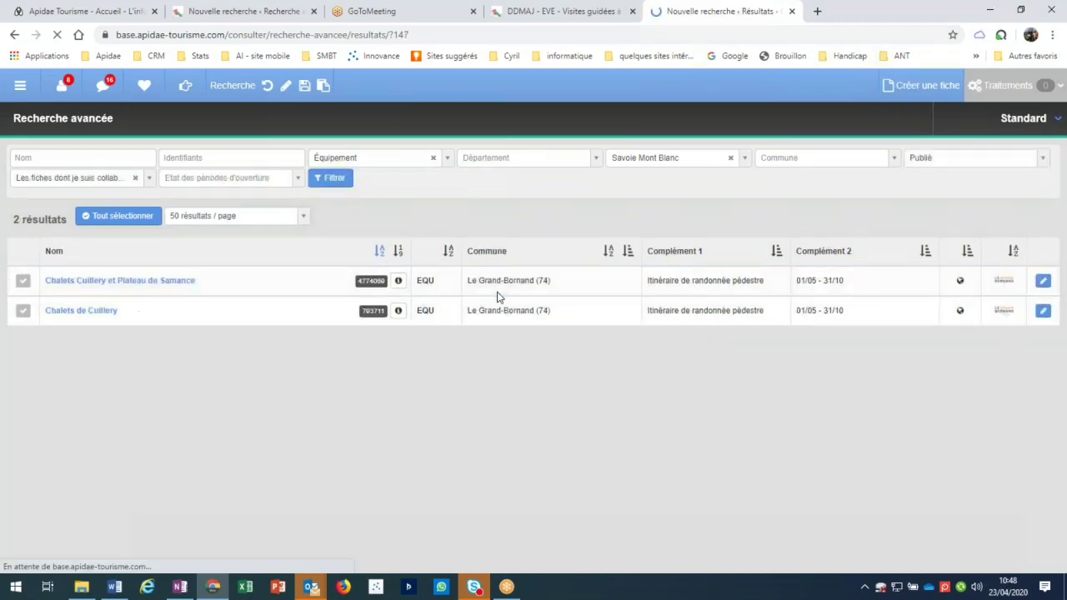
Step: Copy the filtered results' identifiers to the clipboard and use them to filter Mes données in the Gérer section
{"action": "left_click", "coordinate": [322, 86]}
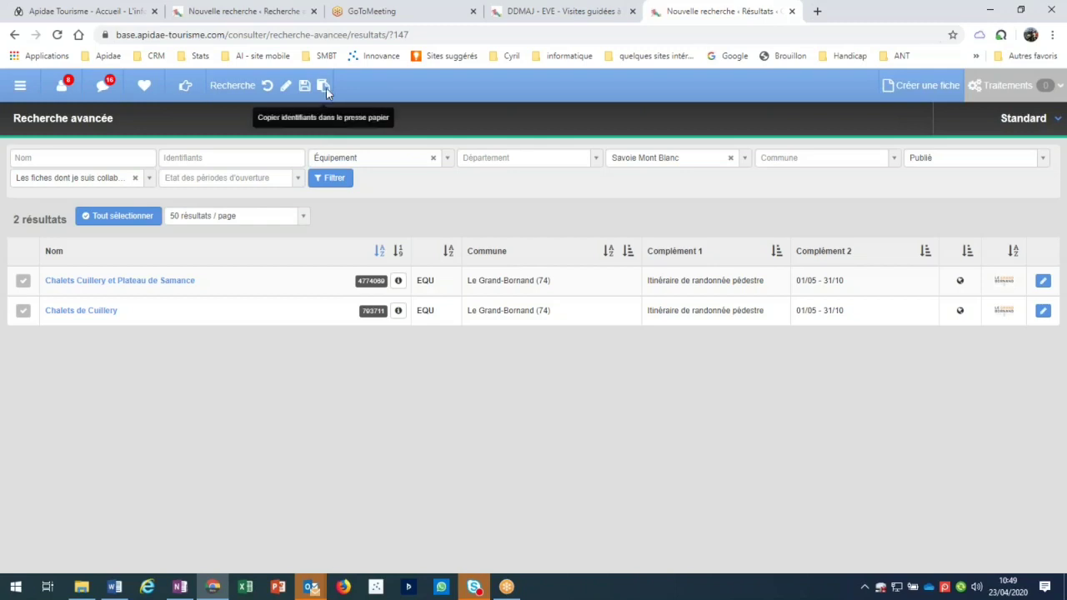
{"action": "left_click", "coordinate": [324, 87]}
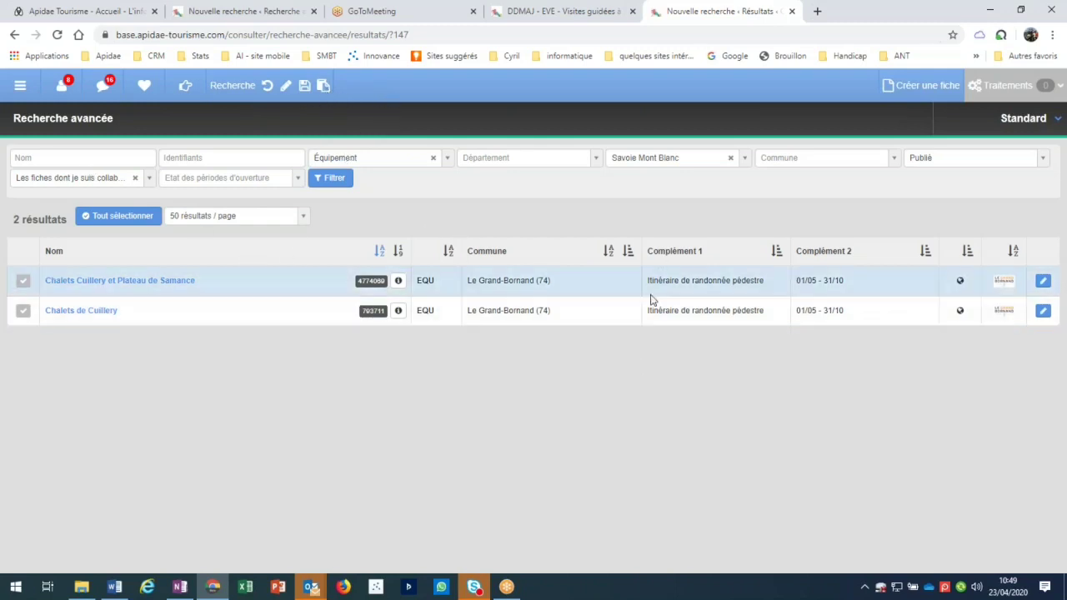
{"action": "left_click", "coordinate": [19, 86]}
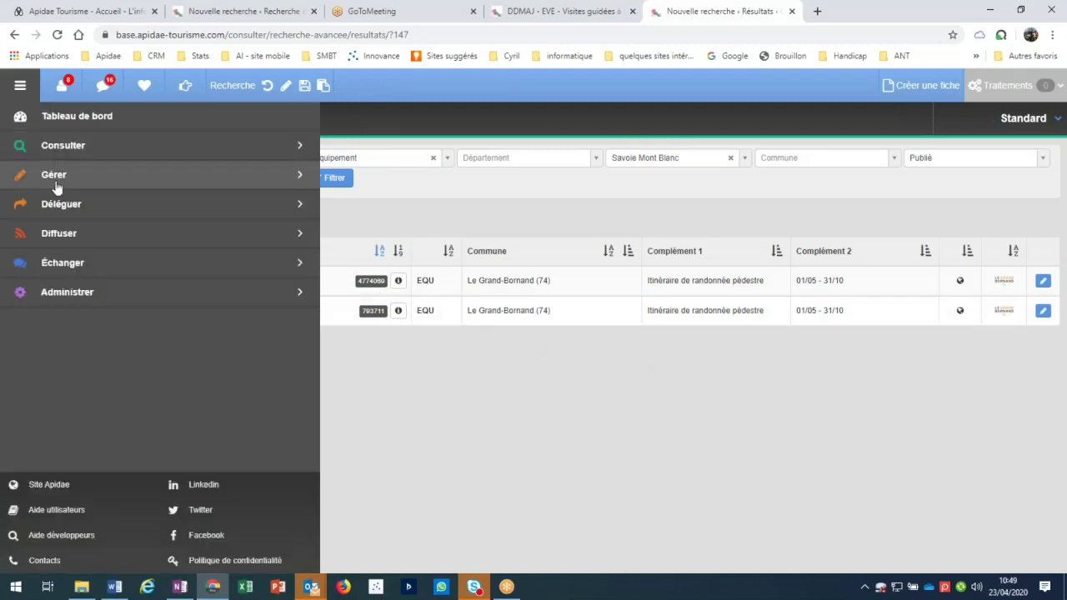
{"action": "left_click", "coordinate": [55, 177]}
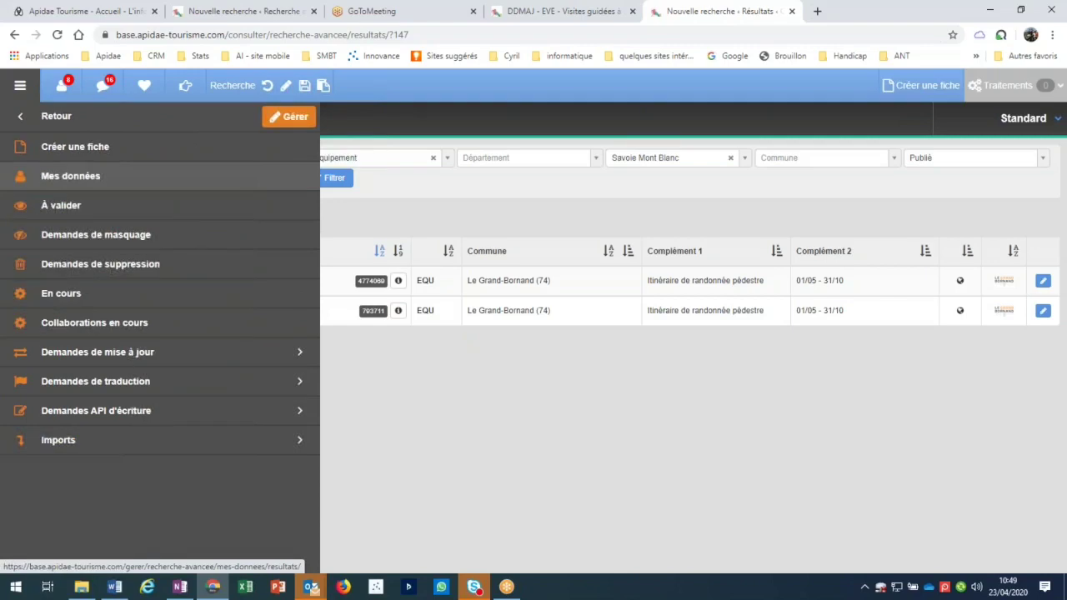
{"action": "left_click", "coordinate": [64, 190]}
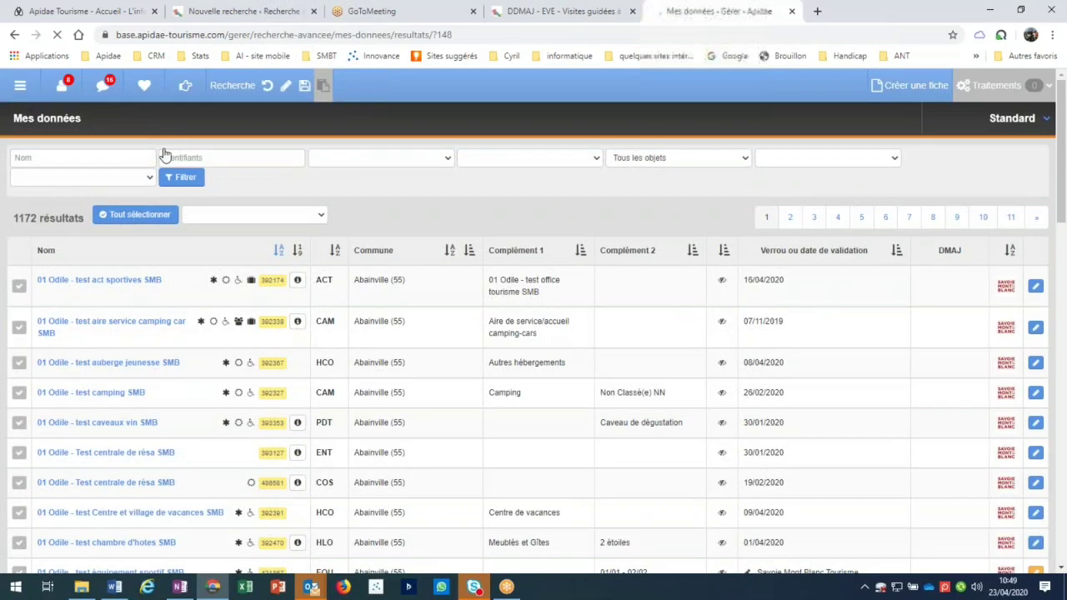
{"action": "left_click", "coordinate": [471, 184]}
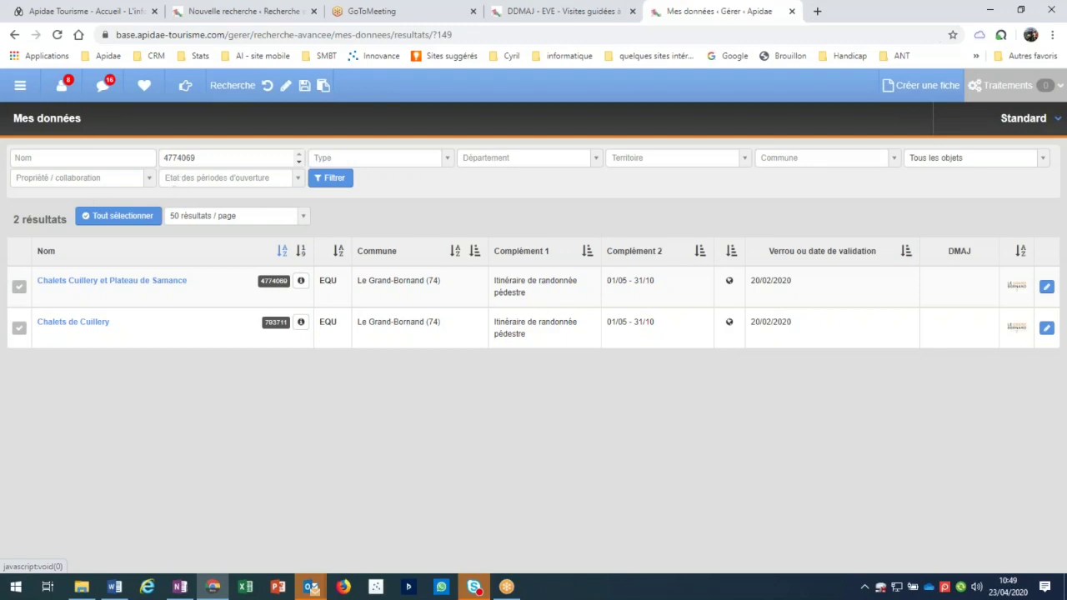
Step: Open Votre panier in the Consulter section and copy the identifiers of its objects to the clipboard
{"action": "left_click", "coordinate": [21, 89]}
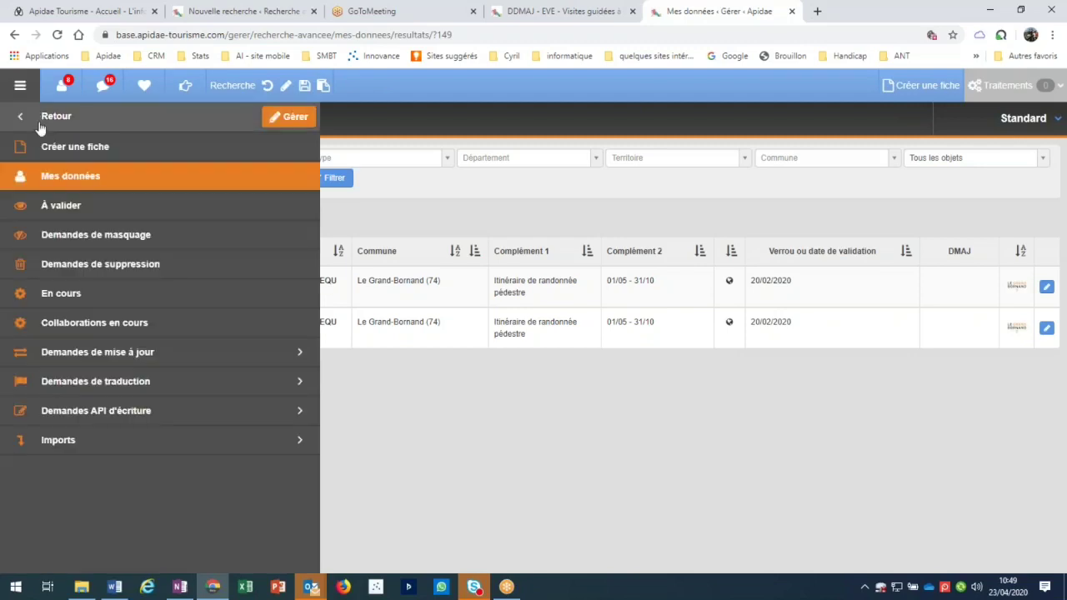
{"action": "left_click", "coordinate": [39, 125]}
{"action": "left_click", "coordinate": [69, 145]}
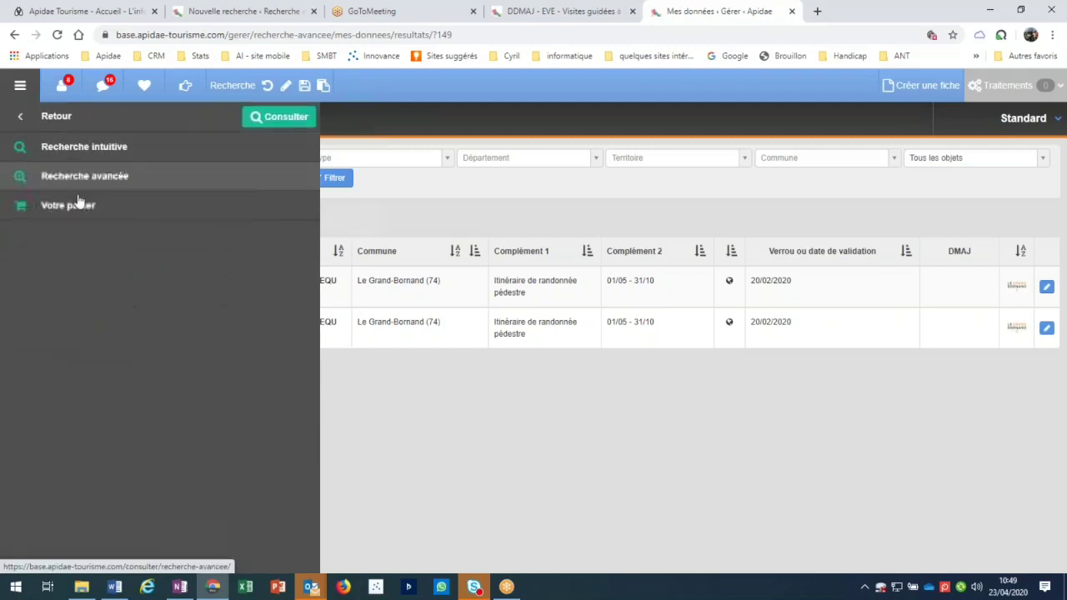
{"action": "left_click", "coordinate": [152, 212]}
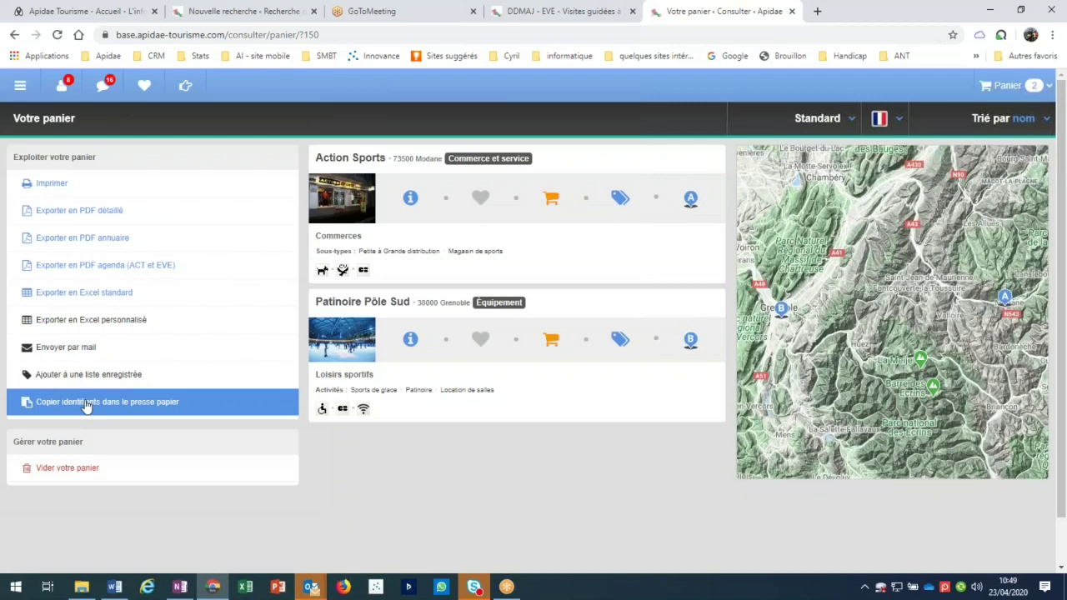
{"action": "left_click", "coordinate": [138, 406]}
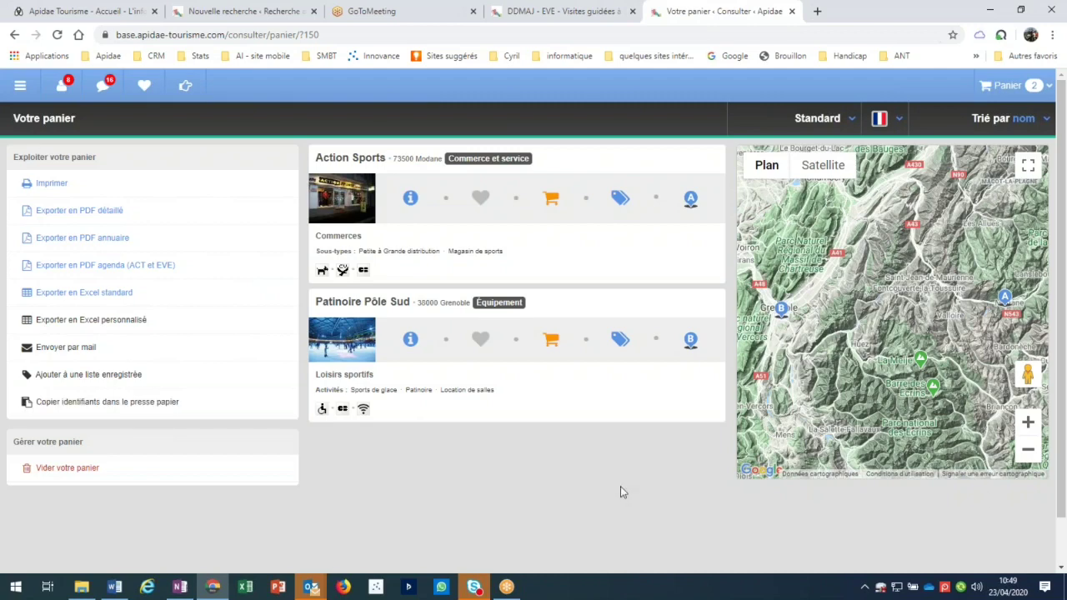
Step: Switch to the OneNote notes and open the linked saved search "DDMAJ - EVE et ACT - périmées depuis + d'un an"
{"action": "key", "text": "alt+Tab"}
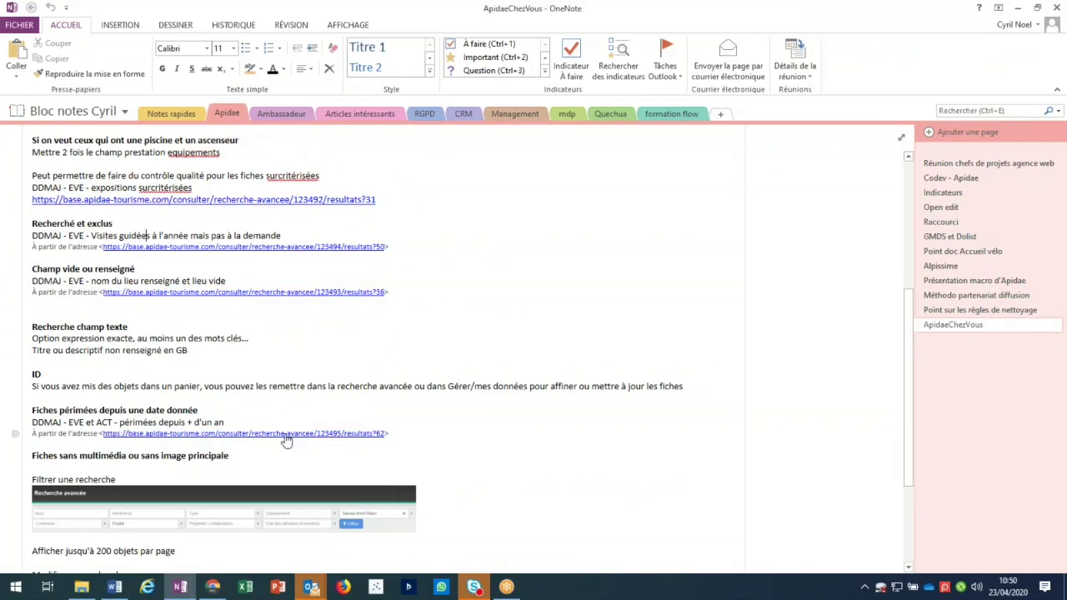
{"action": "key", "text": "Down"}
{"action": "left_click", "coordinate": [250, 433]}
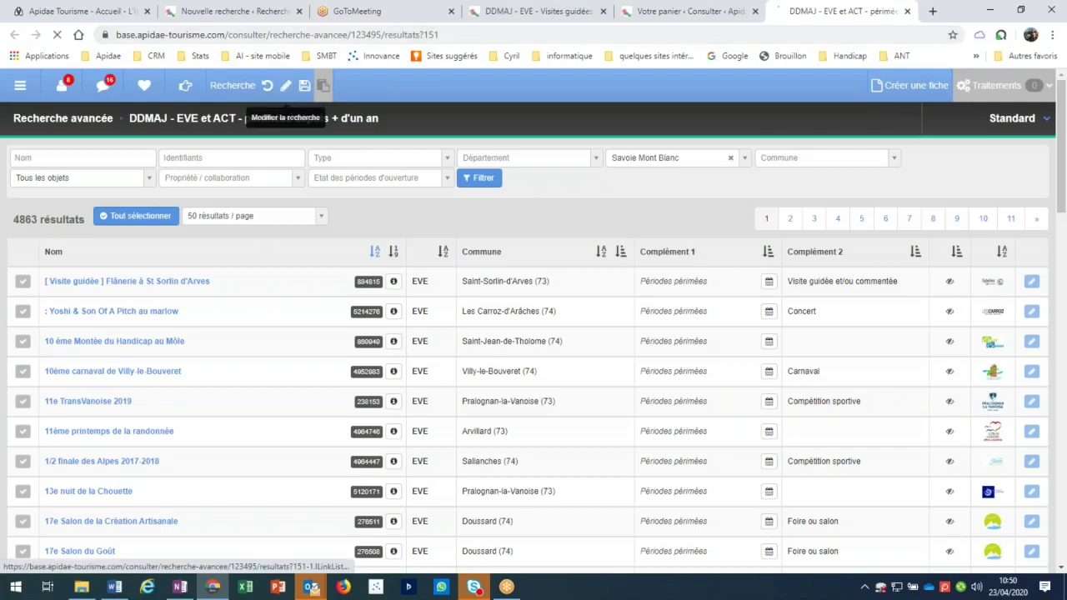
Step: Modify the saved search so that Date de fin de la dernière période d'ouverture is before 22/04/2018
{"action": "left_click", "coordinate": [285, 86]}
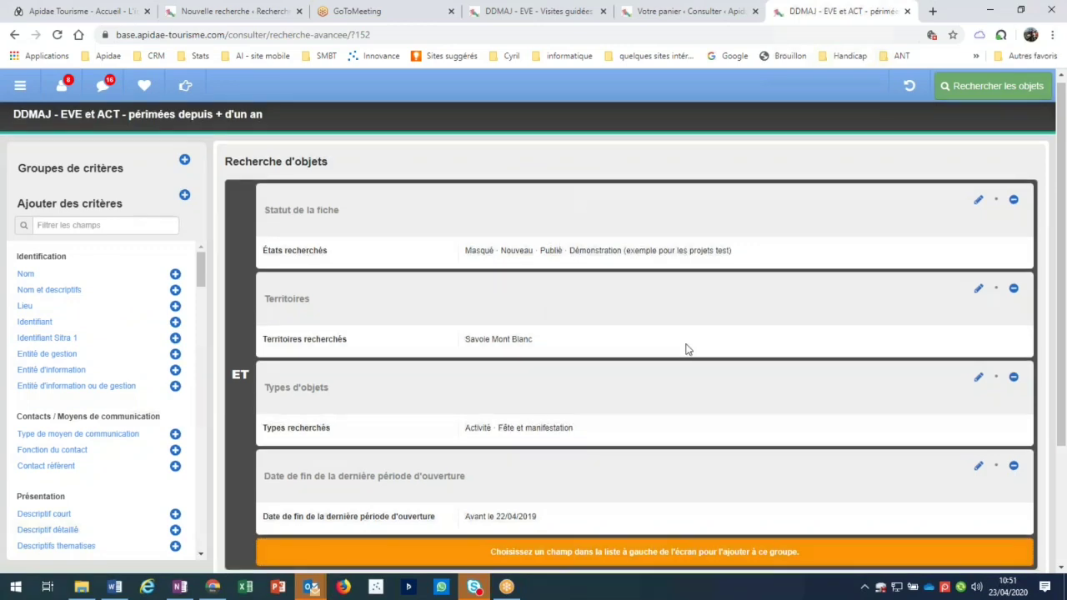
{"action": "scroll", "coordinate": [686, 348], "scroll_direction": "down", "scroll_amount": 3}
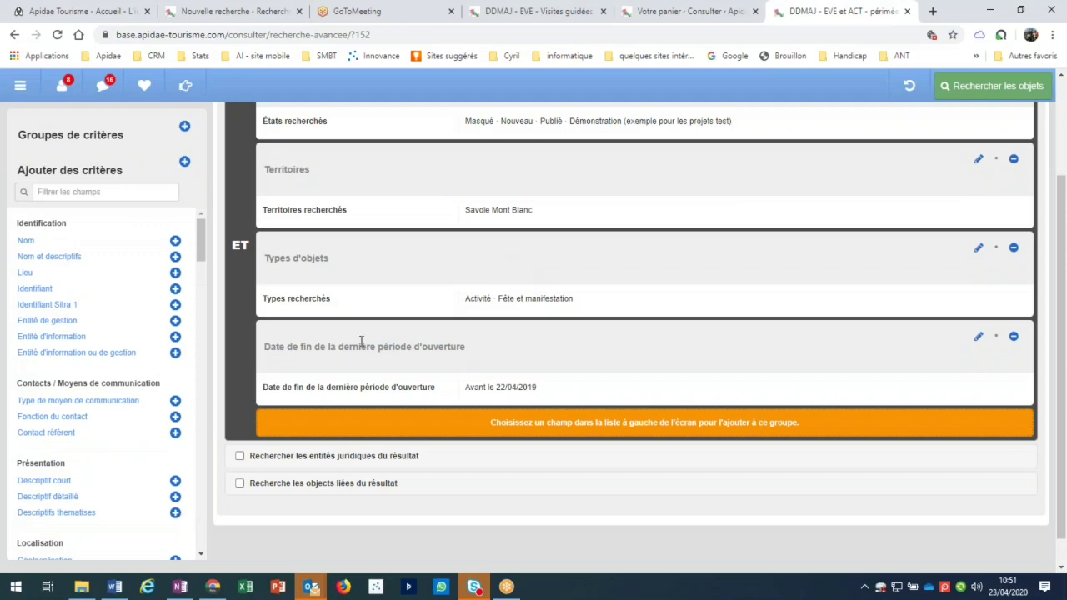
{"action": "left_click_drag", "start_coordinate": [266, 349], "coordinate": [467, 347]}
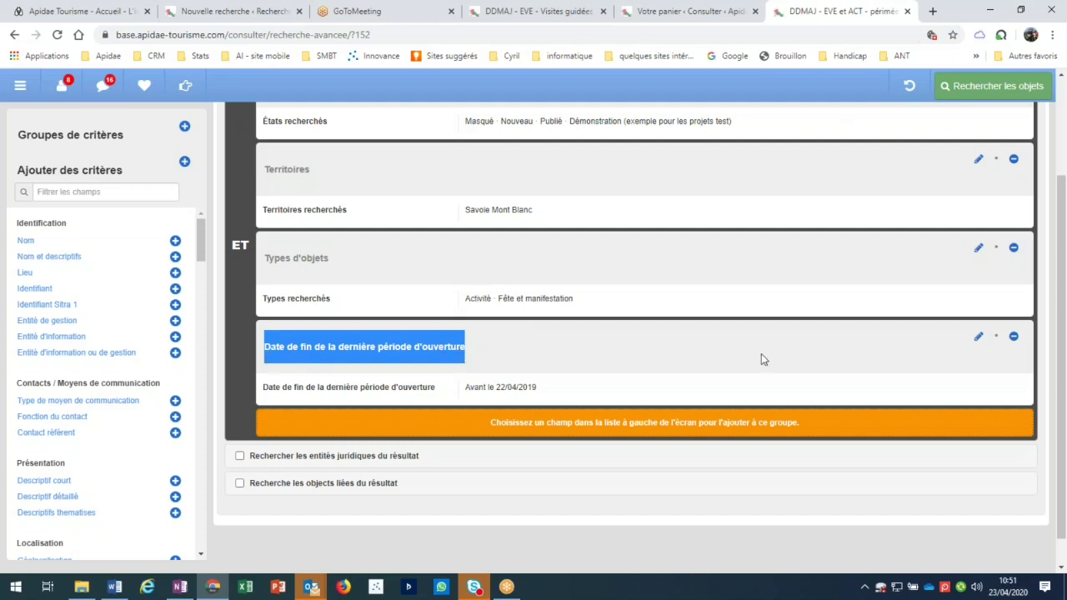
{"action": "left_click", "coordinate": [978, 337]}
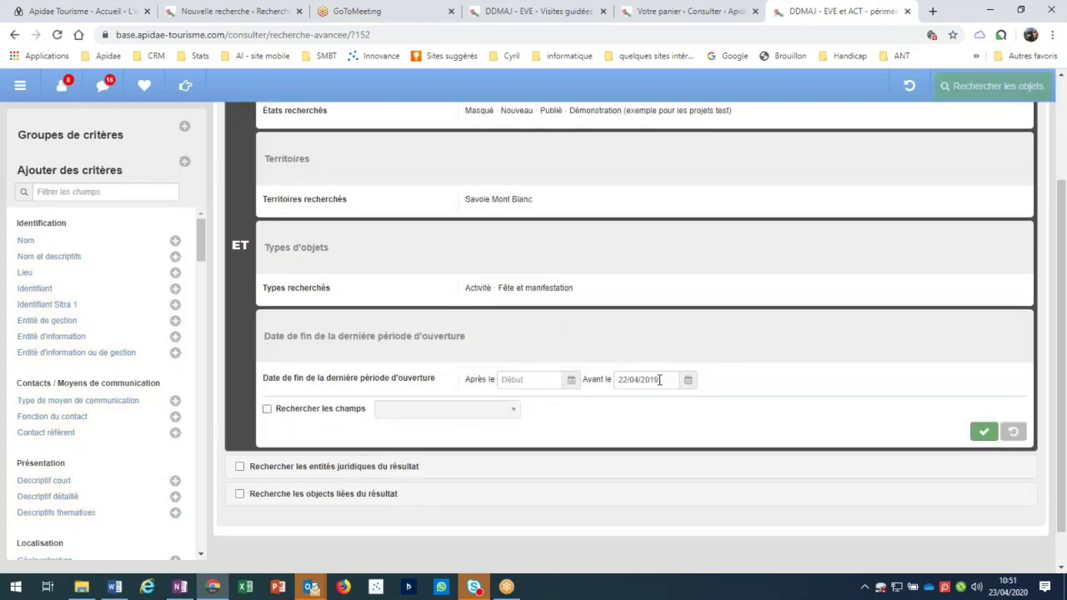
{"action": "left_click", "coordinate": [687, 382]}
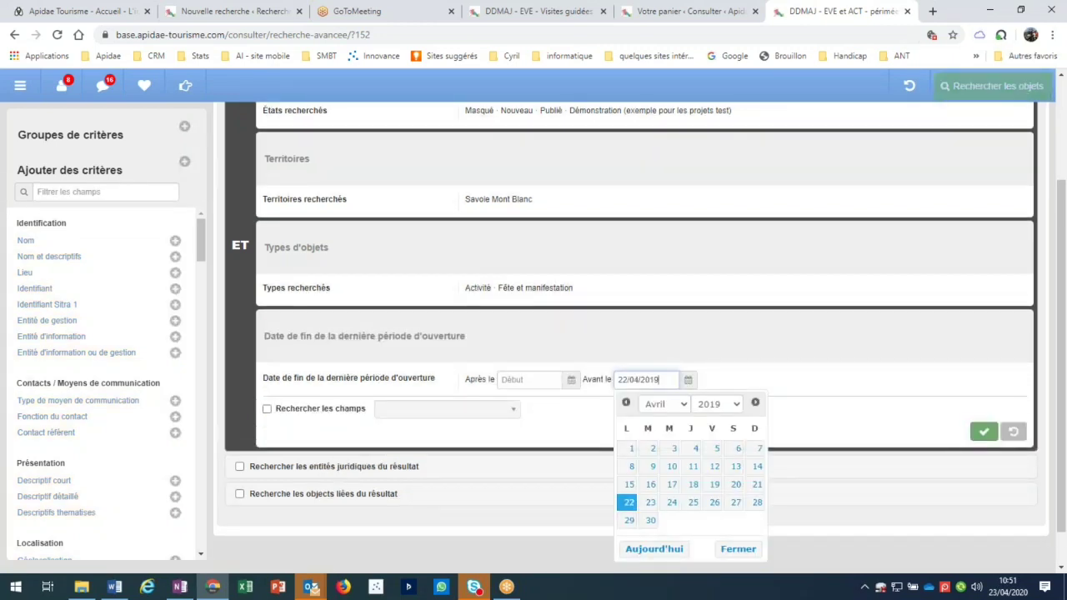
{"action": "key", "text": "BackSpace"}
{"action": "type", "text": "8"}
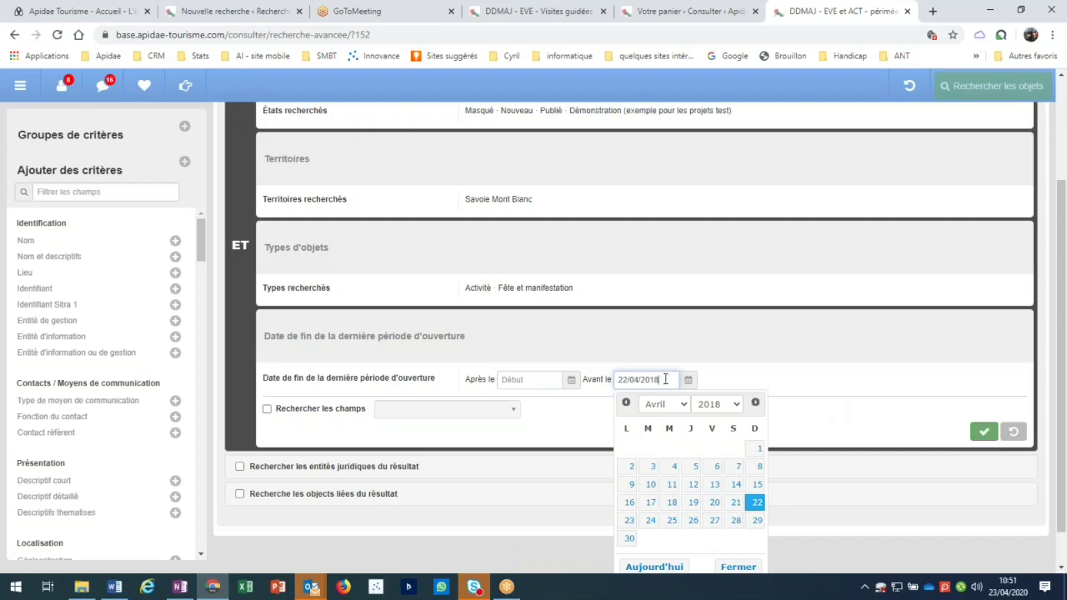
{"action": "left_click", "coordinate": [986, 435]}
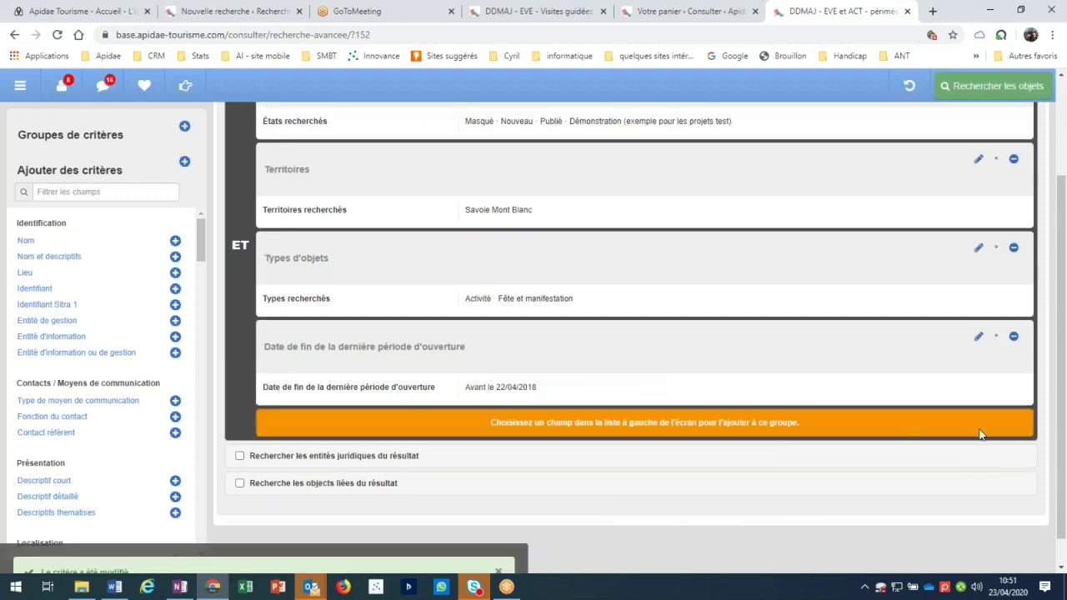
Step: Run the modified search for expired records and reopen its criteria for editing
{"action": "left_click", "coordinate": [986, 89]}
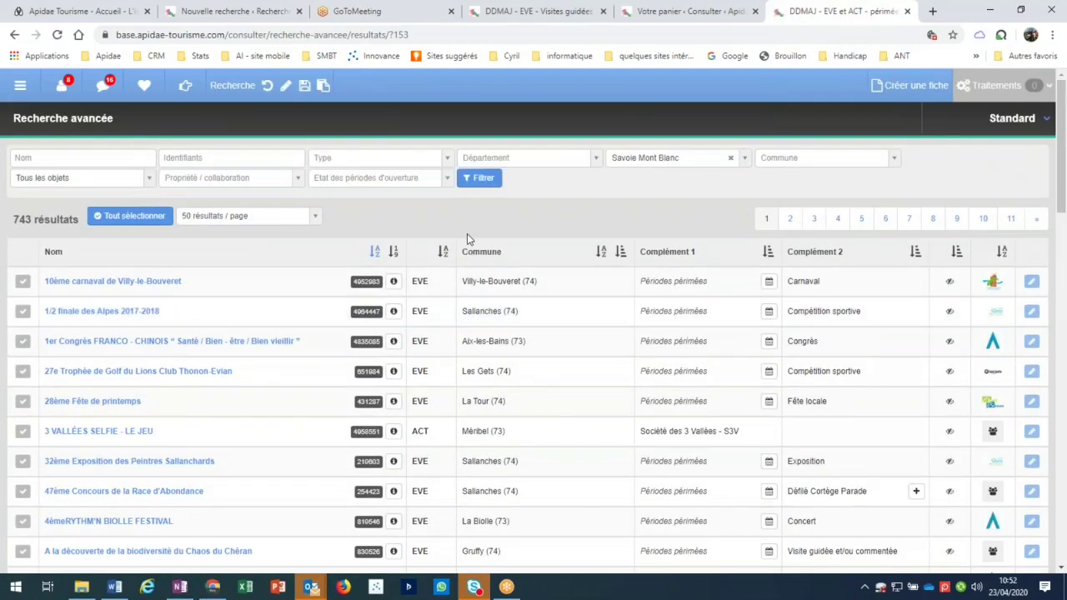
{"action": "left_click", "coordinate": [285, 86]}
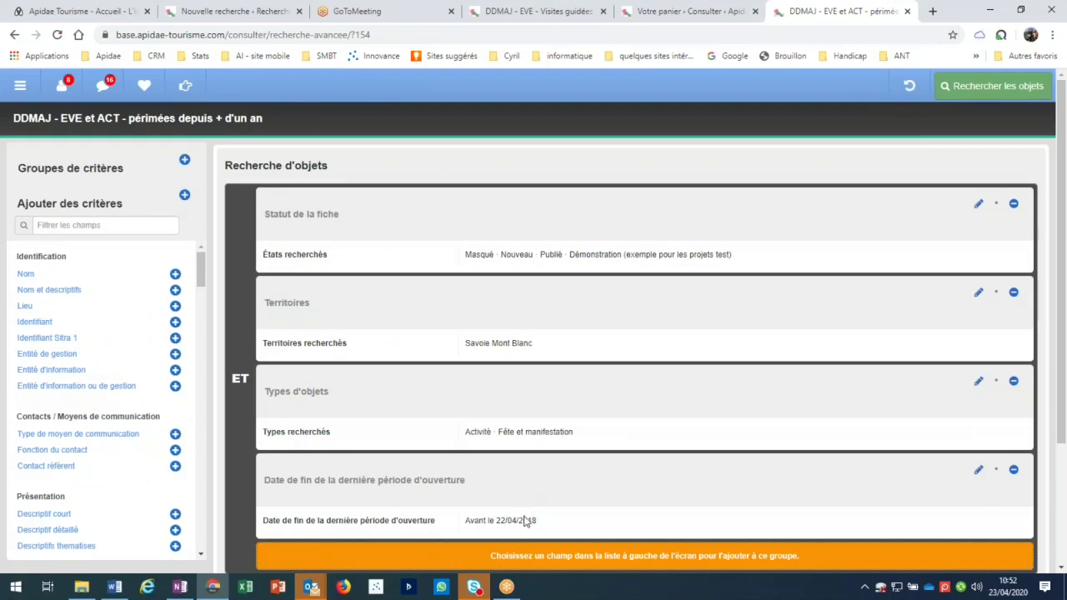
Step: Change the Territoires criterion to exclude Savoie Mont Blanc and run the search again
{"action": "left_click", "coordinate": [992, 86]}
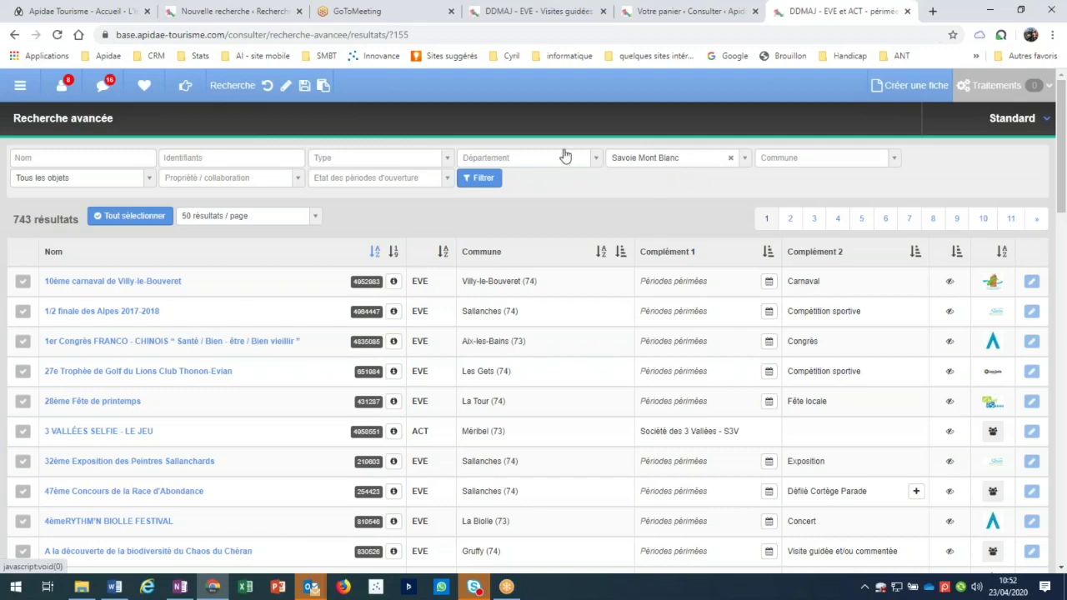
{"action": "left_click", "coordinate": [286, 86]}
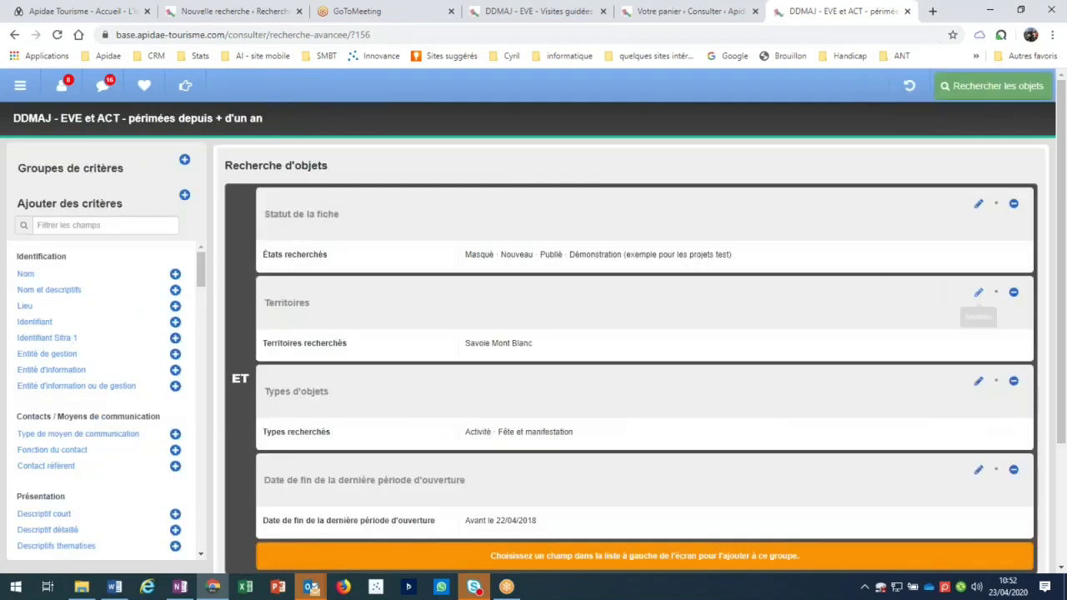
{"action": "left_click", "coordinate": [979, 291]}
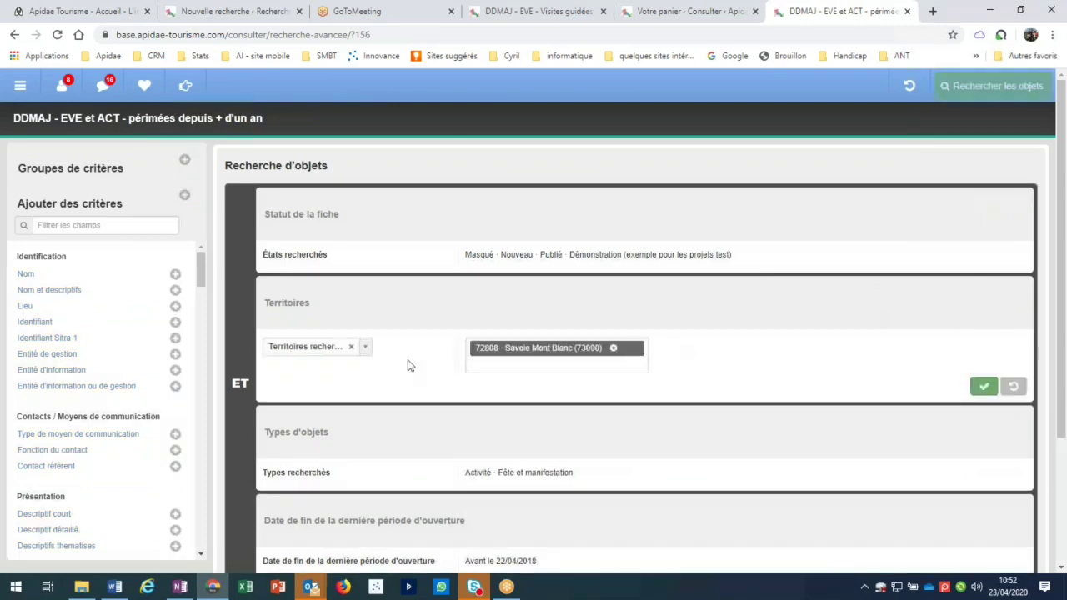
{"action": "left_click", "coordinate": [322, 348]}
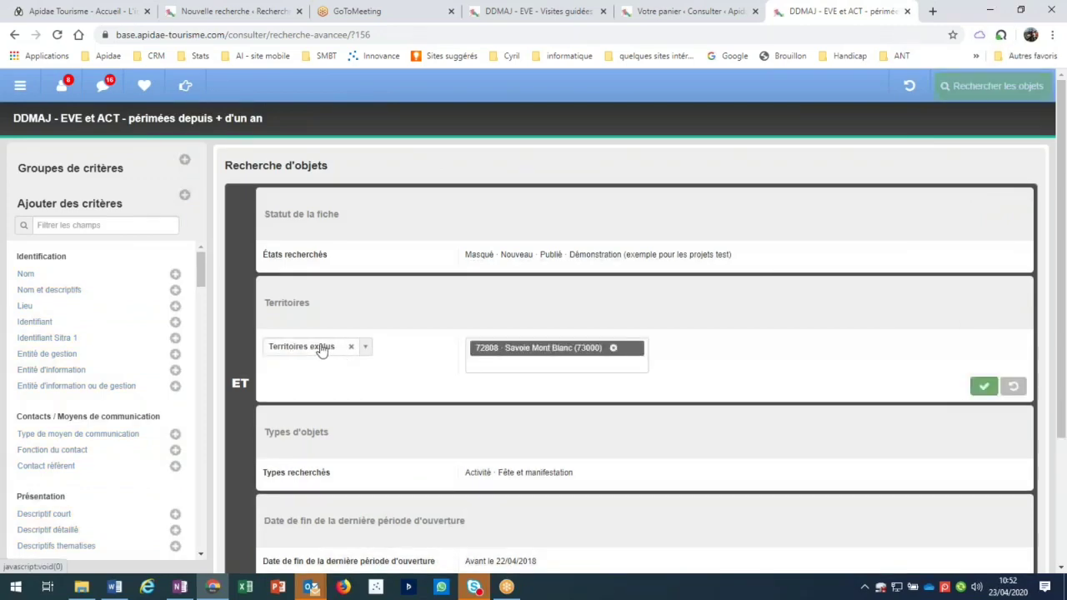
{"action": "left_click", "coordinate": [983, 386]}
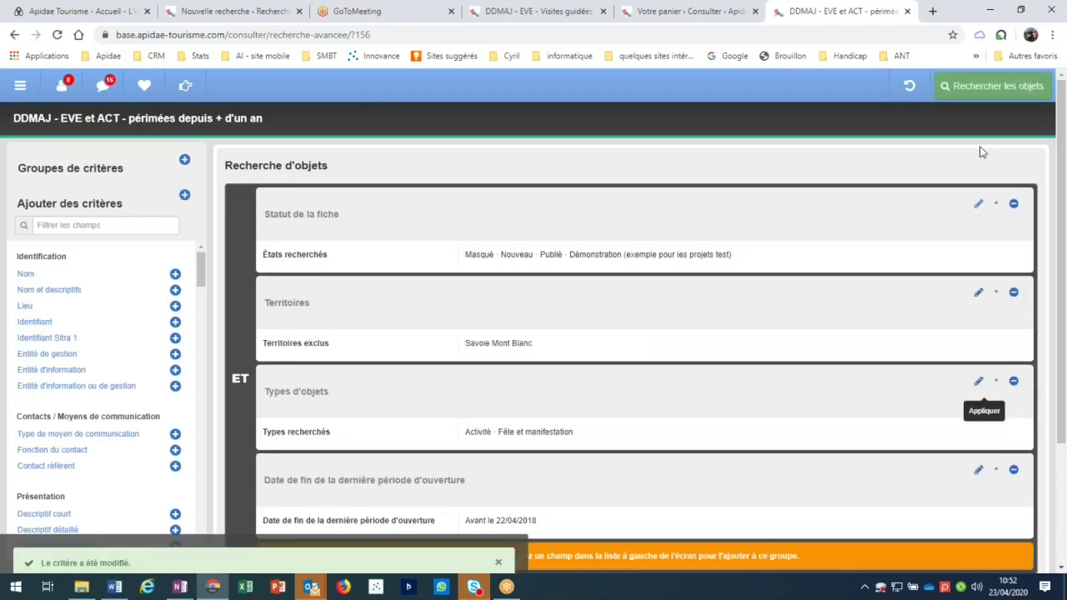
{"action": "left_click", "coordinate": [988, 86]}
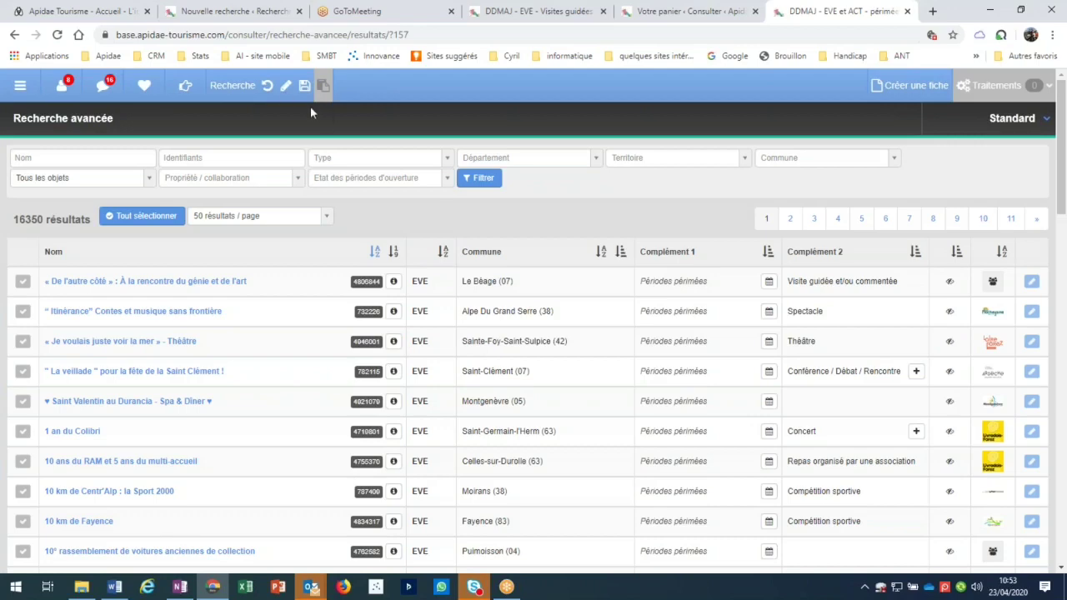
Step: Set Date de fin de la dernière période d'ouverture to before 22/04/2019 and rerun the search
{"action": "left_click", "coordinate": [283, 90]}
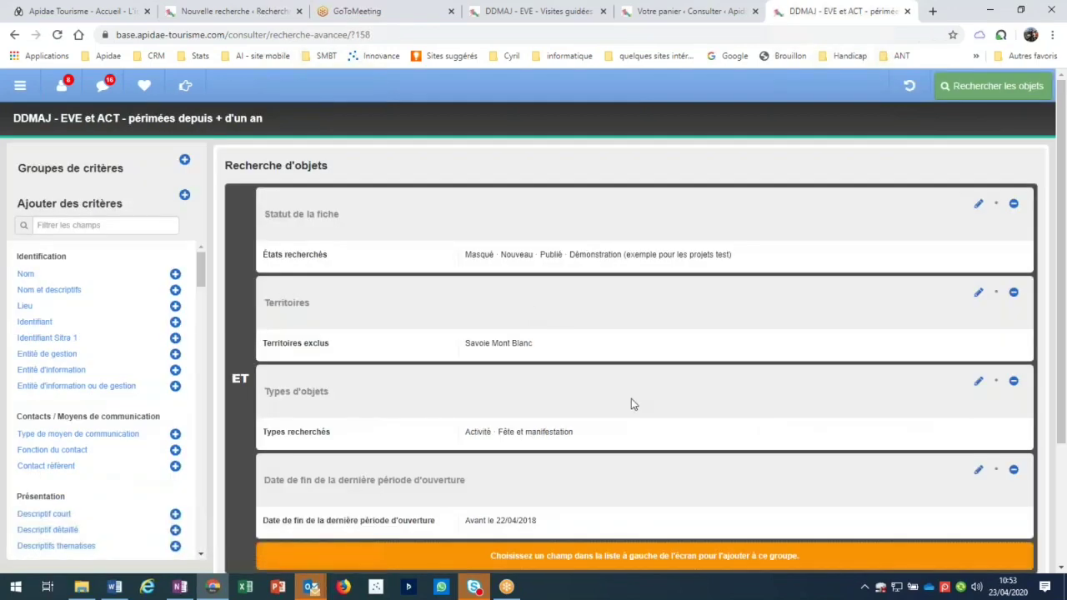
{"action": "scroll", "coordinate": [631, 404], "scroll_direction": "down", "scroll_amount": 3}
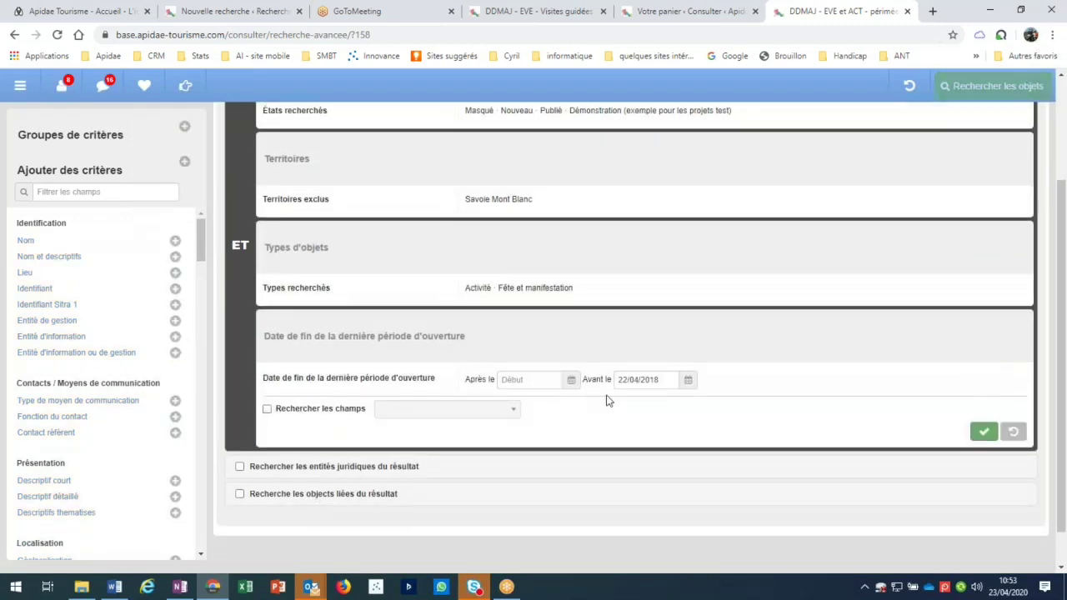
{"action": "left_click", "coordinate": [678, 381]}
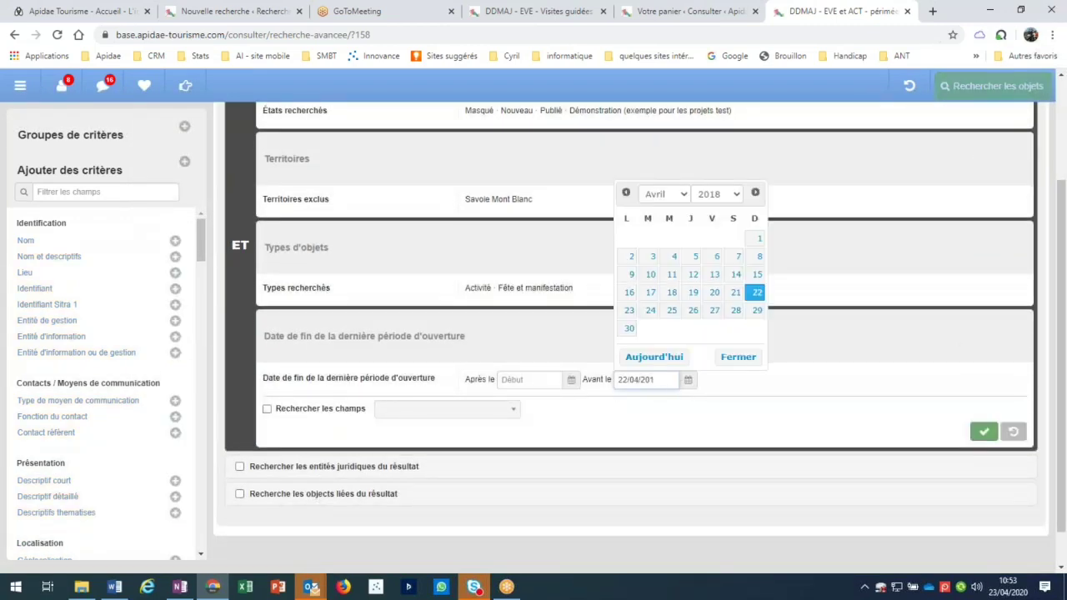
{"action": "key", "text": "BackSpace"}
{"action": "type", "text": "9"}
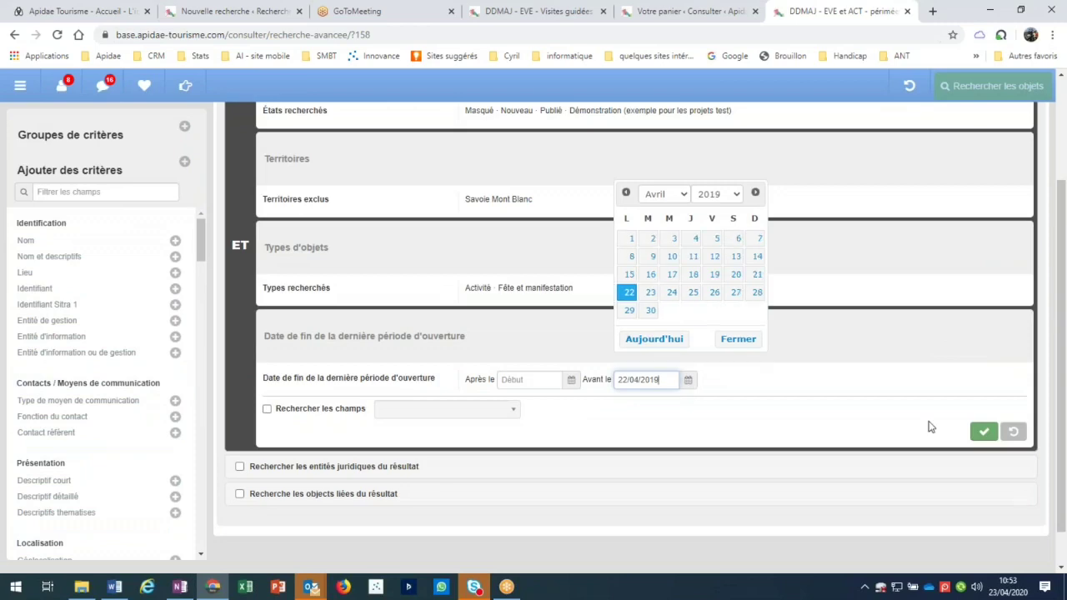
{"action": "left_click", "coordinate": [983, 431]}
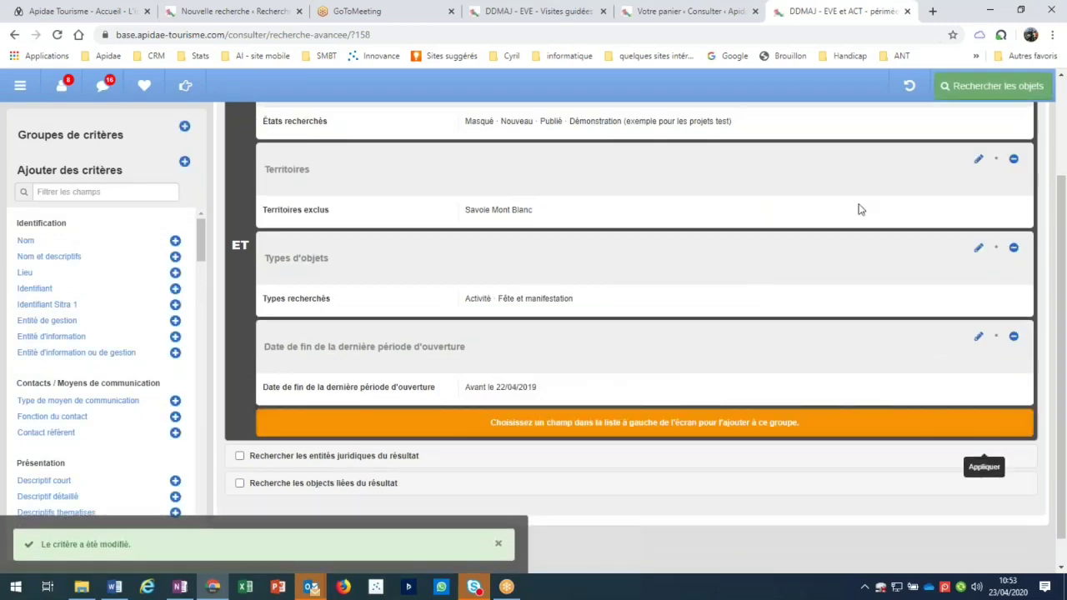
{"action": "left_click", "coordinate": [949, 86]}
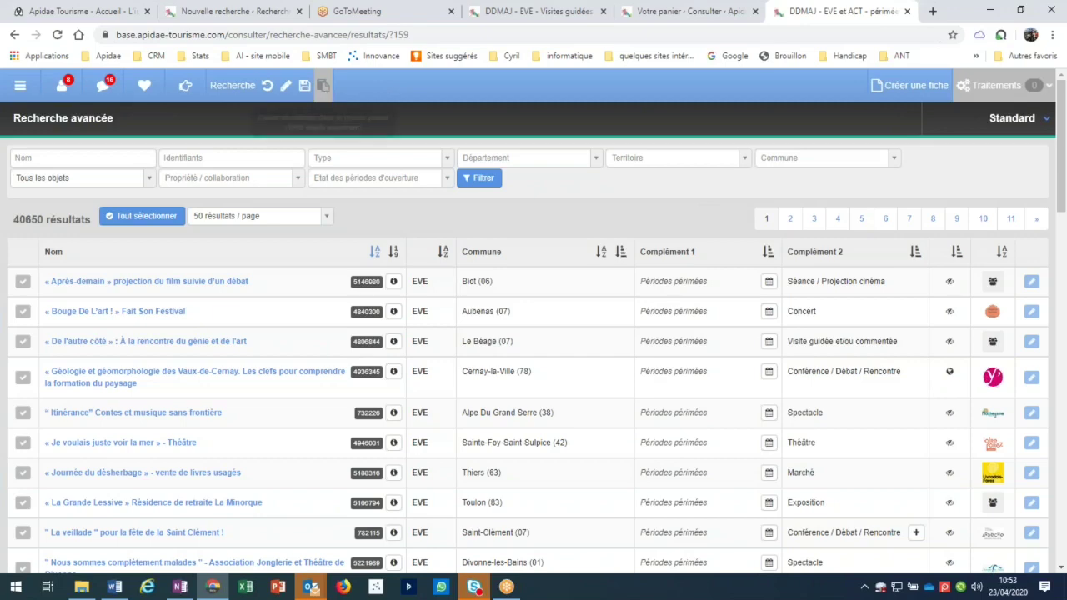
Step: Add the criteria Reconduit tous les 2 ans, Reconduit tous les 3 ans and Reconduit tous les 4 ans, and run the search
{"action": "left_click", "coordinate": [285, 85]}
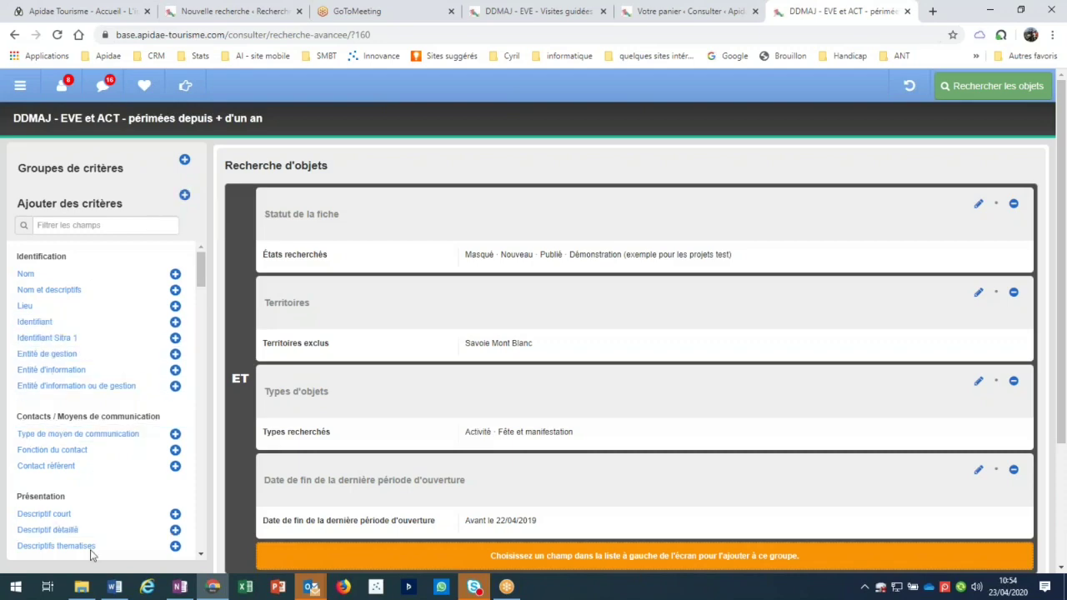
{"action": "left_click", "coordinate": [185, 197]}
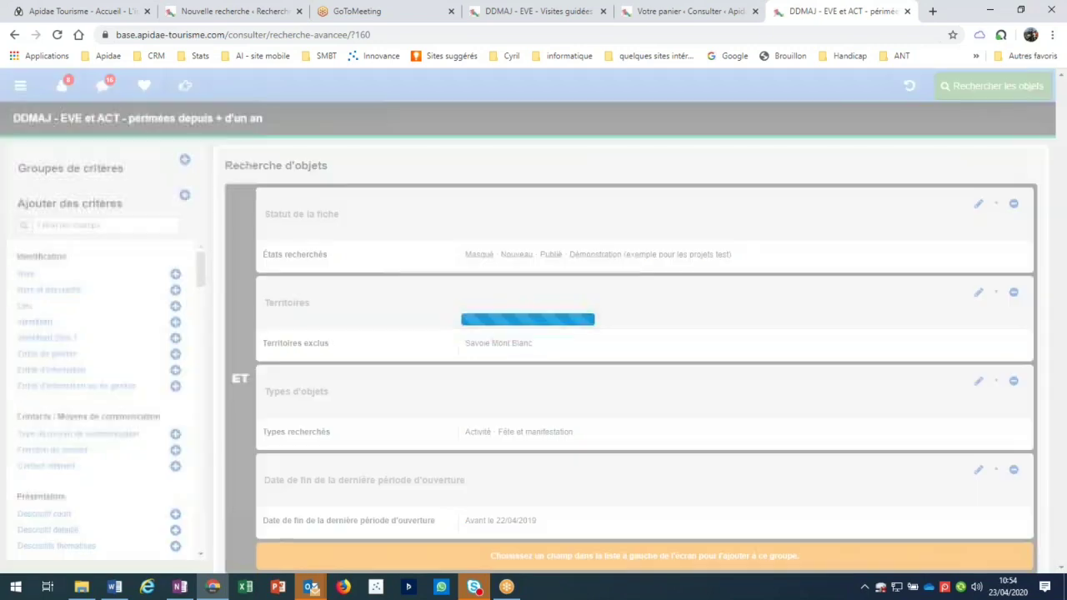
{"action": "left_click", "coordinate": [551, 351]}
{"action": "type", "text": "reconduit"}
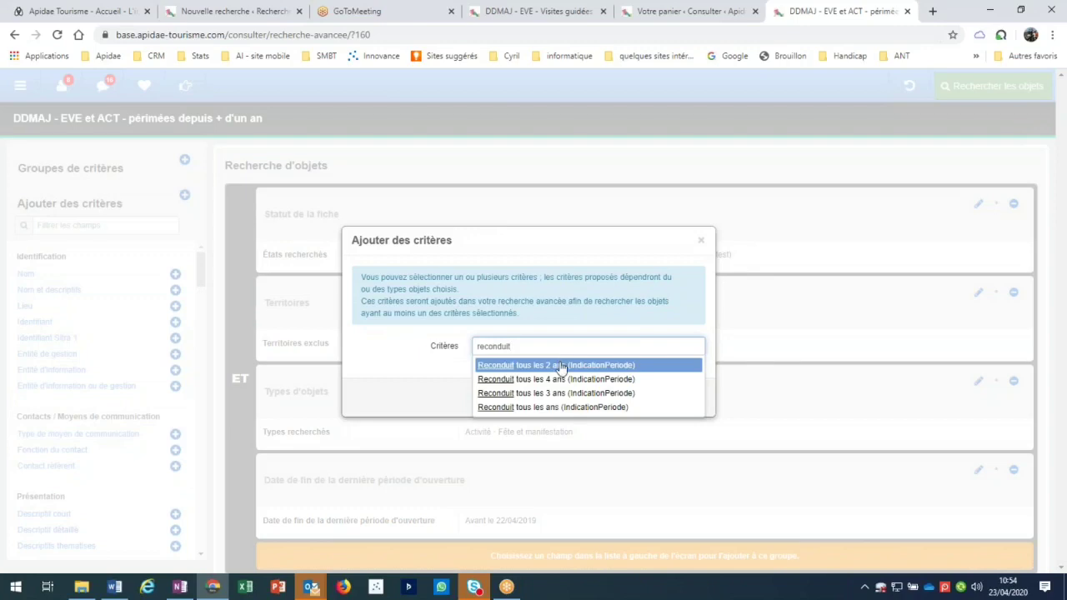
{"action": "left_click", "coordinate": [561, 365]}
{"action": "type", "text": "rec"}
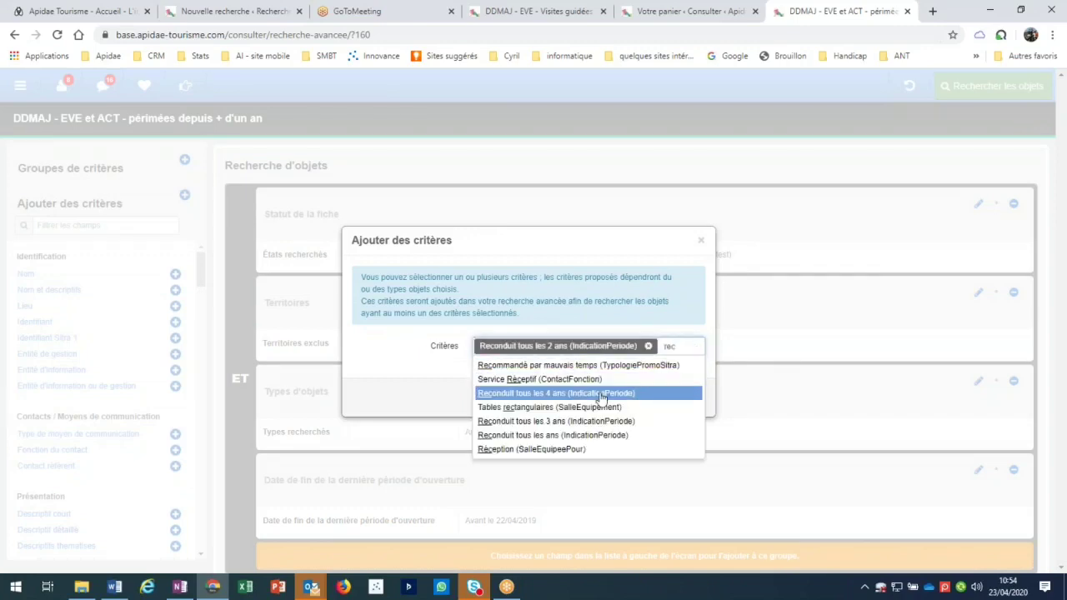
{"action": "left_click", "coordinate": [601, 395]}
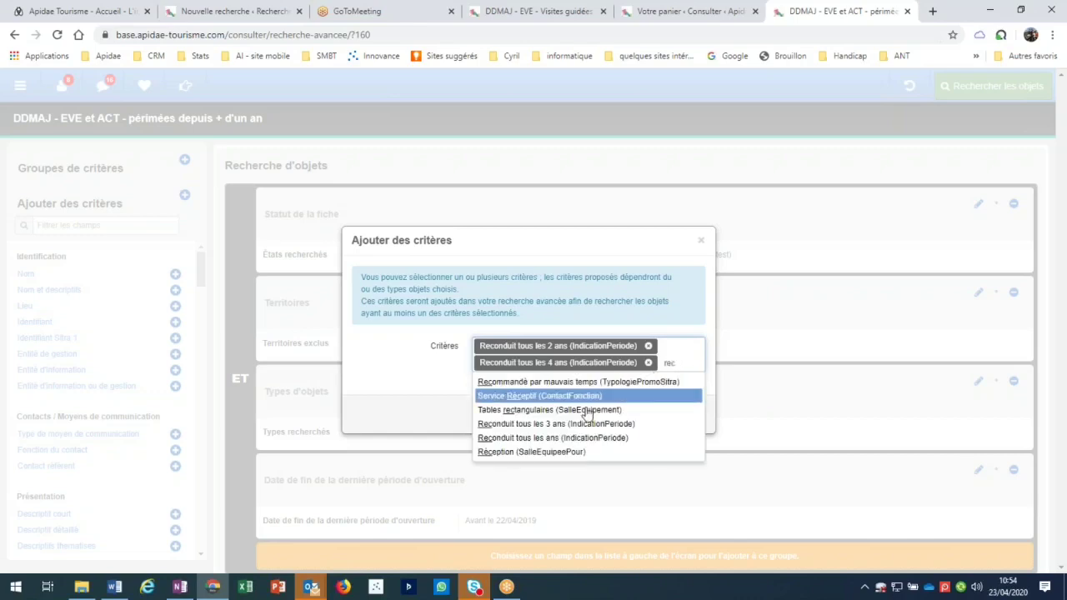
{"action": "left_click", "coordinate": [583, 424]}
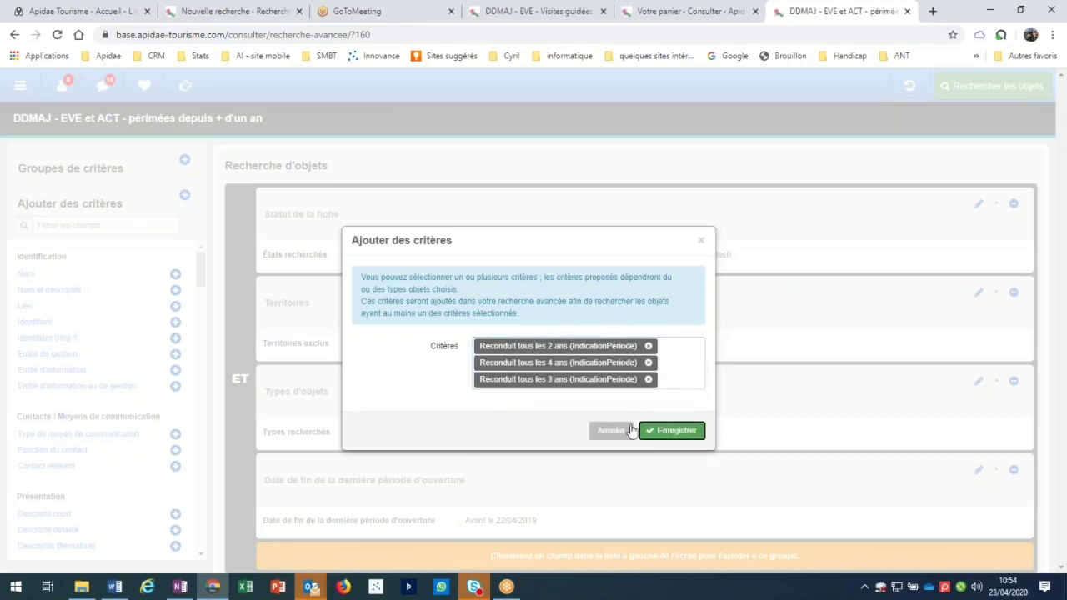
{"action": "left_click", "coordinate": [647, 431]}
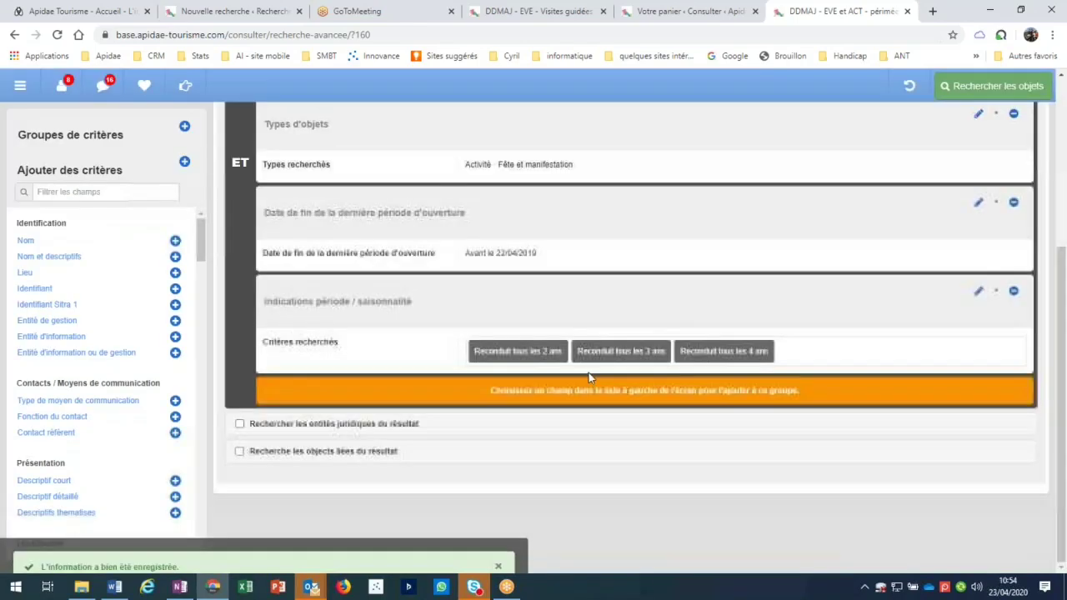
{"action": "left_click_drag", "start_coordinate": [266, 301], "coordinate": [415, 310]}
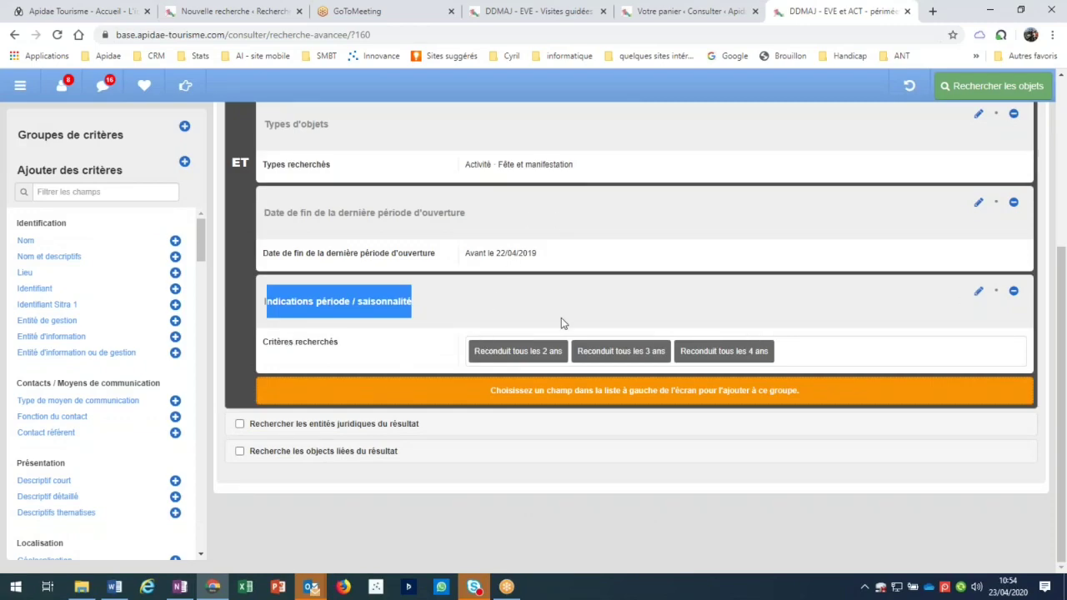
{"action": "left_click", "coordinate": [1011, 90]}
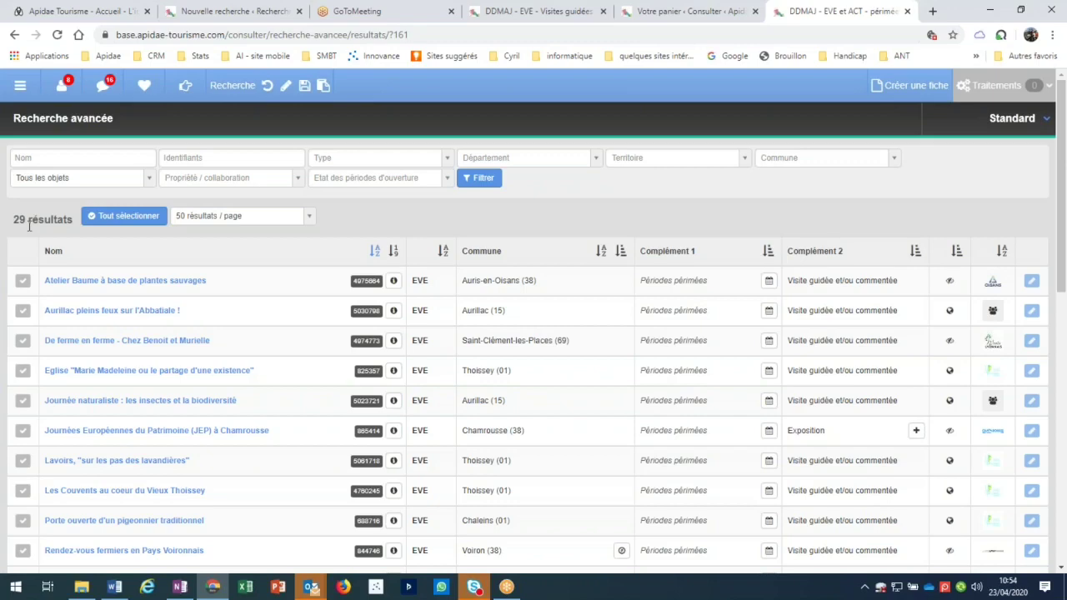
Step: Switch the Indications période / saisonnalité criterion from searched to excluded and run the search
{"action": "left_click", "coordinate": [285, 85]}
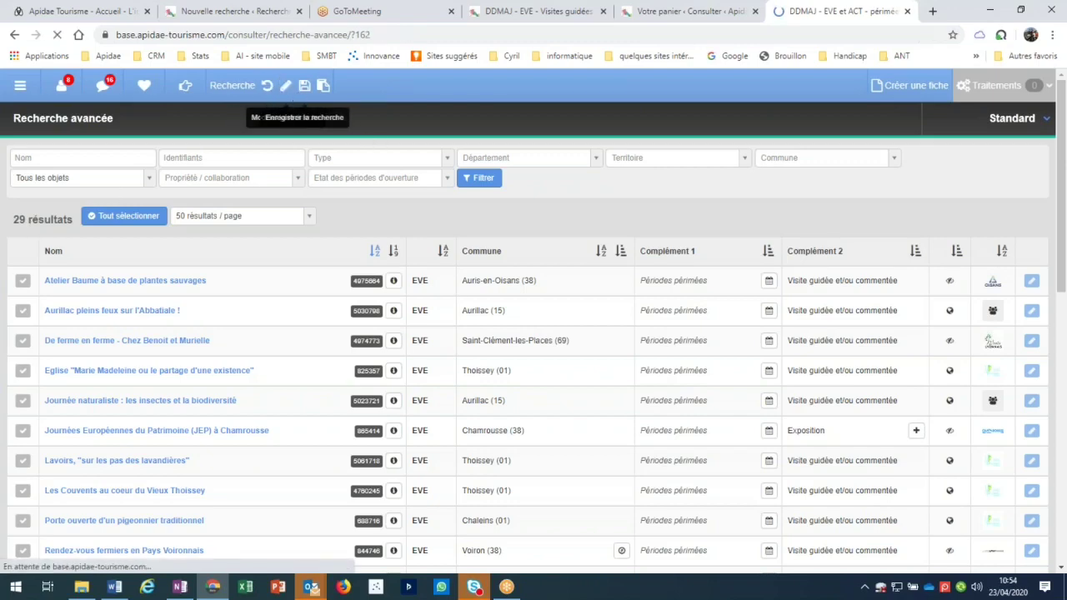
{"action": "scroll", "coordinate": [603, 367], "scroll_direction": "down", "scroll_amount": 1}
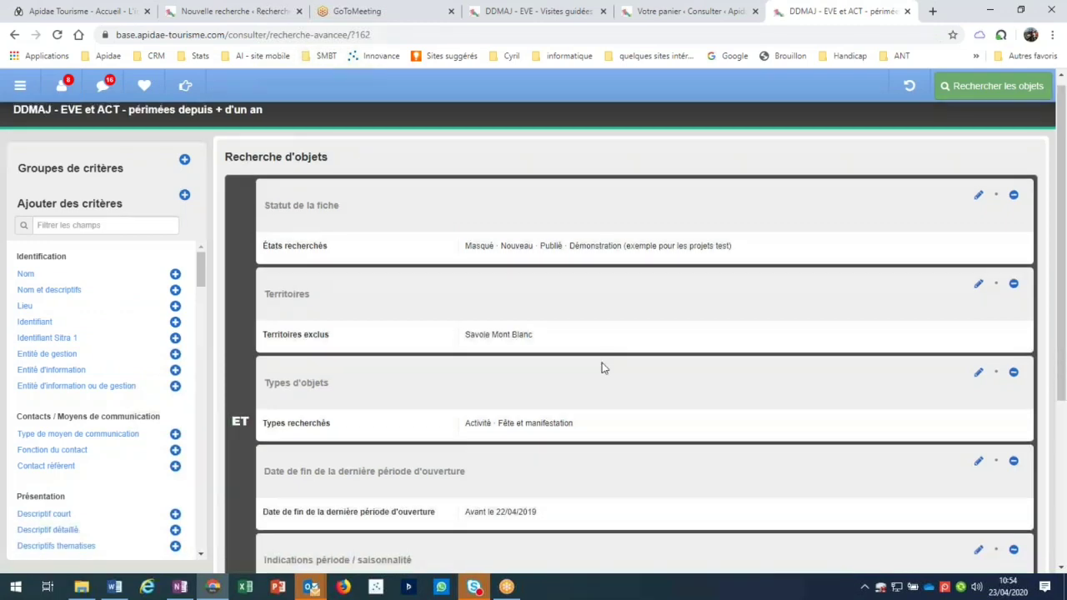
{"action": "scroll", "coordinate": [604, 367], "scroll_direction": "down", "scroll_amount": 3}
{"action": "left_click", "coordinate": [978, 291]}
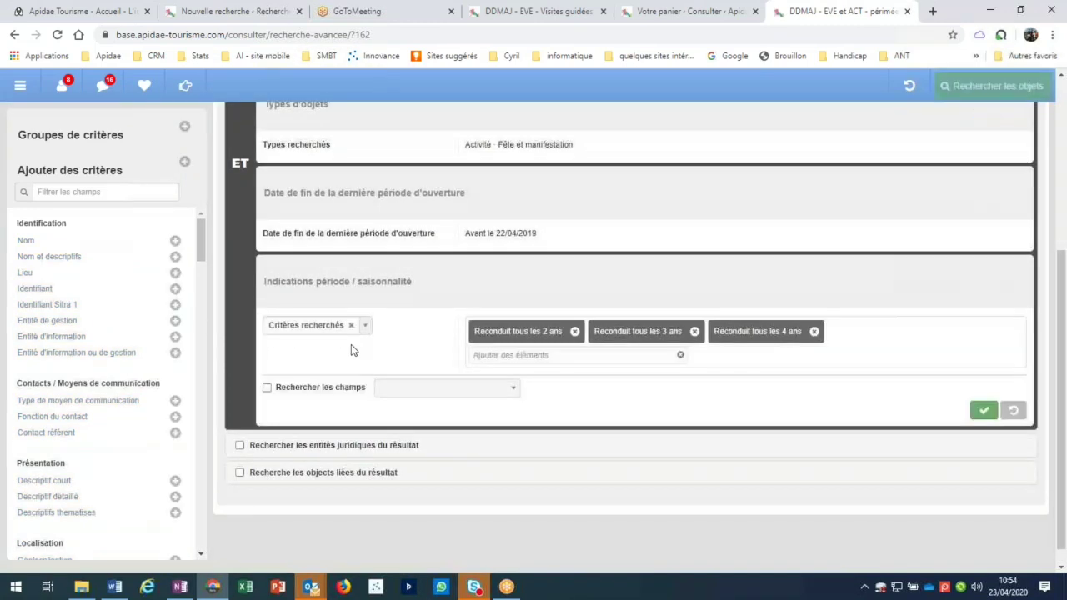
{"action": "left_click", "coordinate": [366, 330]}
{"action": "left_click", "coordinate": [308, 361]}
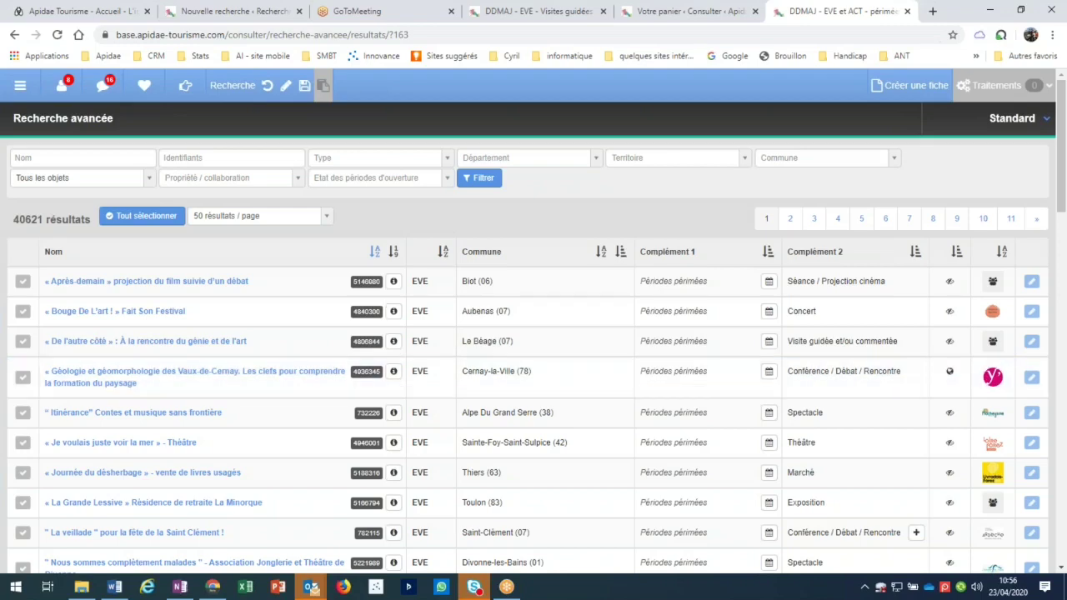
Step: Open the Aide utilisateurs site, look at the Demander un critère request form and close the help widget
{"action": "left_click", "coordinate": [19, 86]}
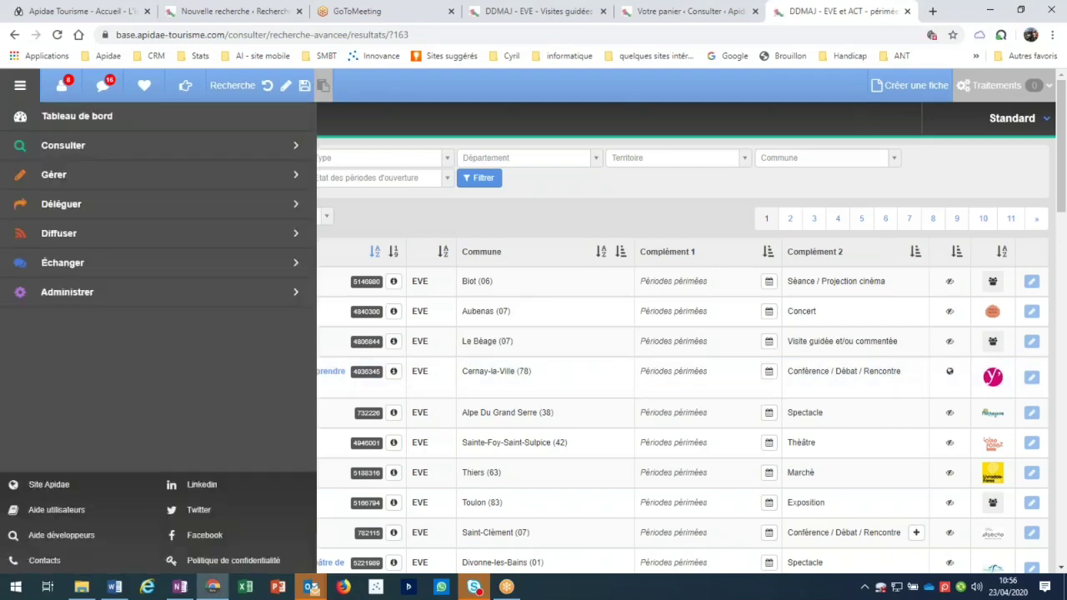
{"action": "left_click", "coordinate": [56, 510]}
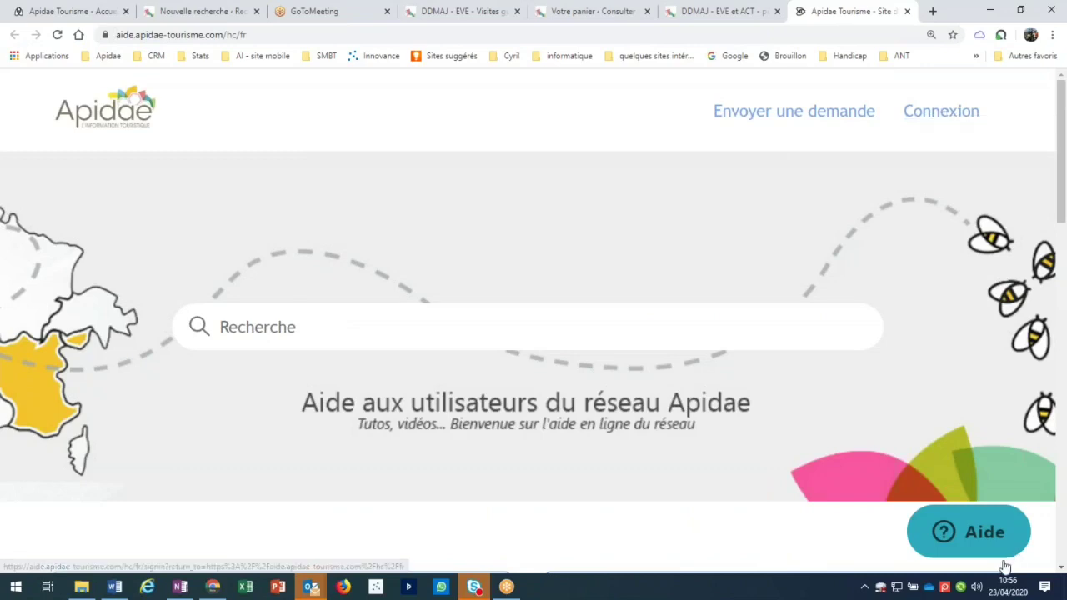
{"action": "left_click", "coordinate": [979, 541]}
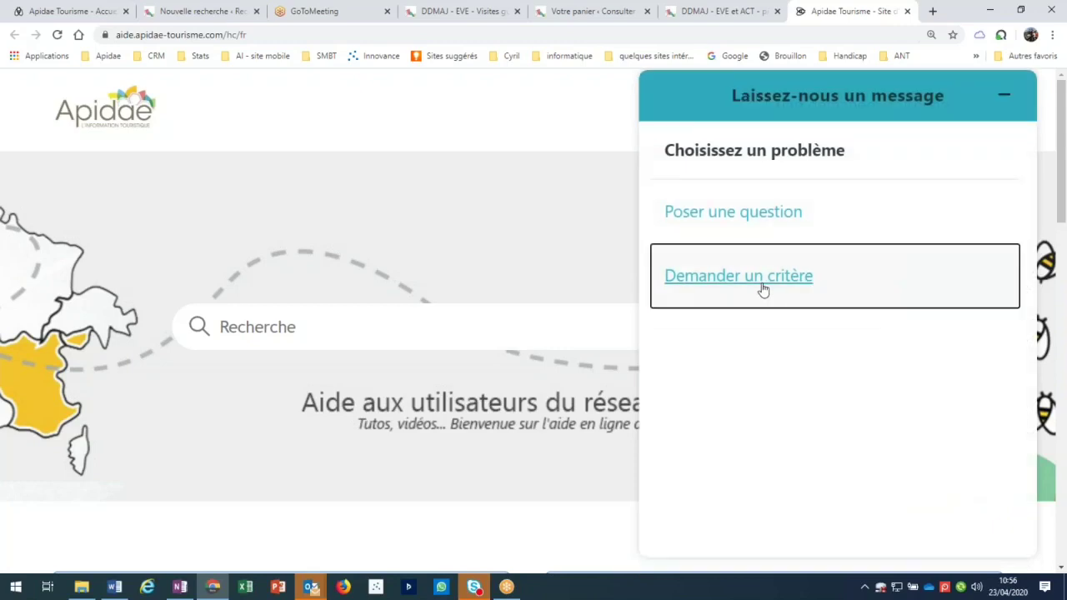
{"action": "left_click", "coordinate": [762, 286]}
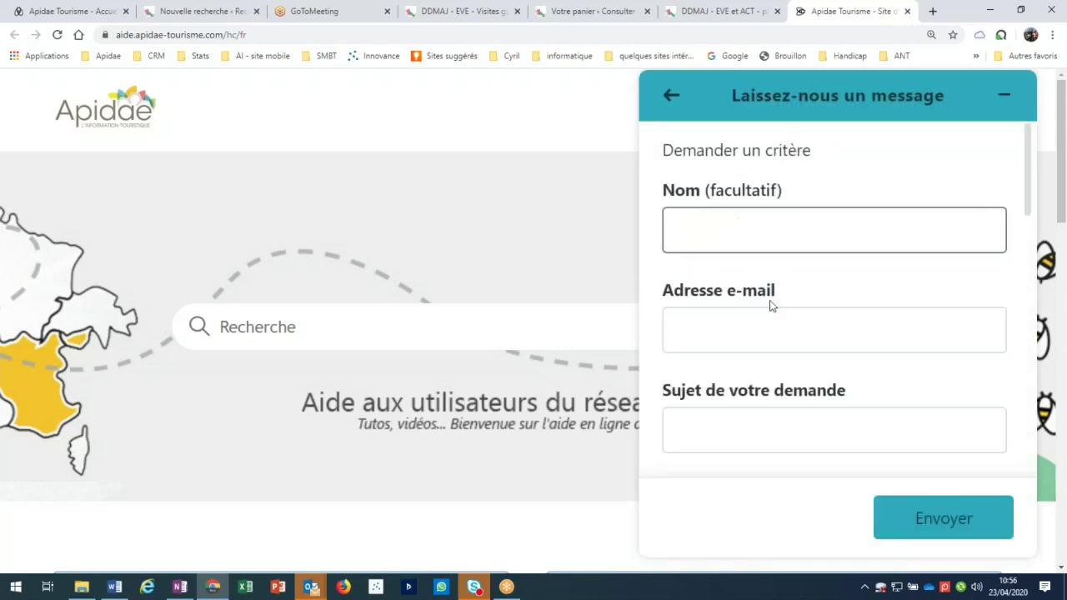
{"action": "left_click", "coordinate": [764, 433]}
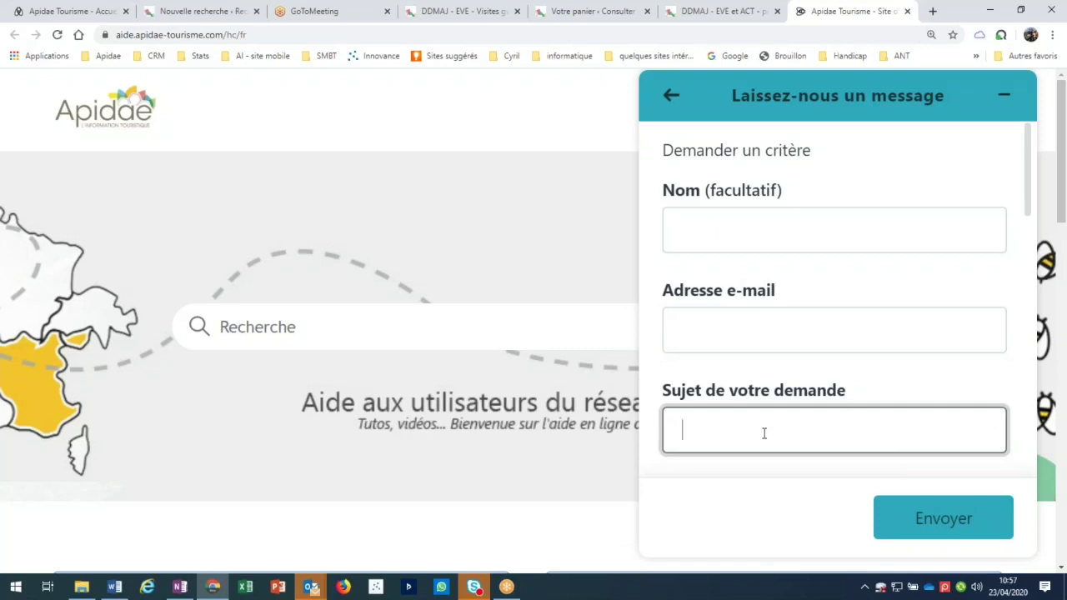
{"action": "left_click", "coordinate": [671, 98]}
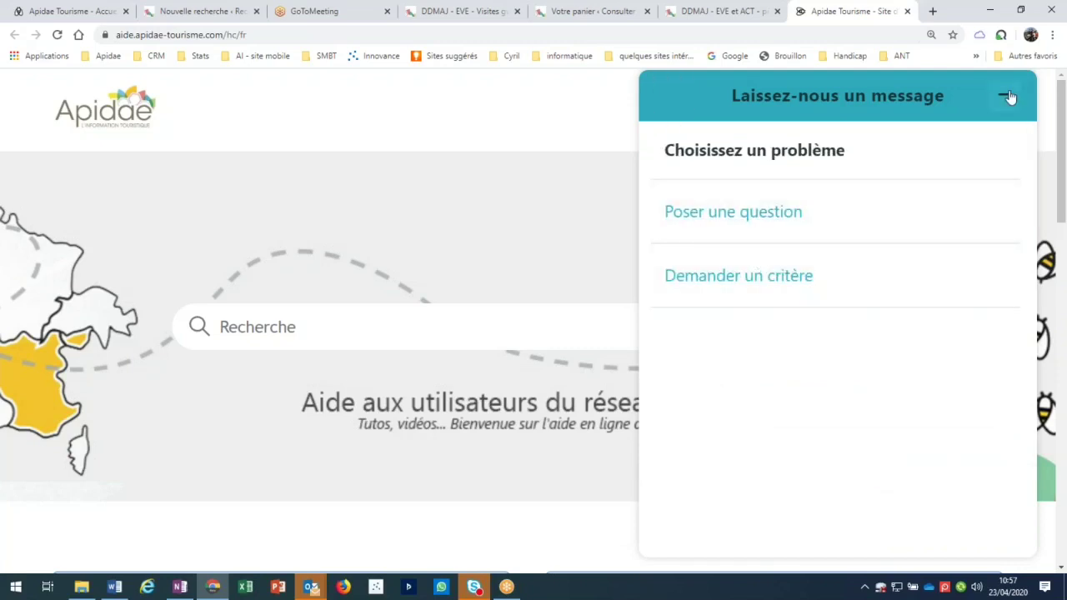
{"action": "left_click", "coordinate": [1006, 96]}
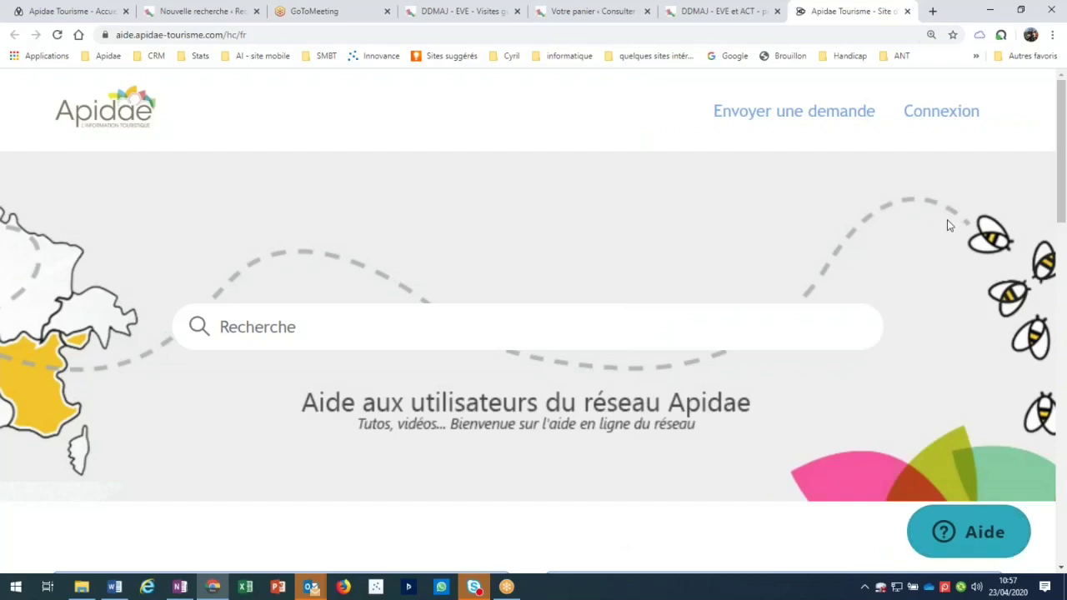
Step: Consult the advanced search notes around the ID heading in OneNote and return to the browser
{"action": "key", "text": "alt+Tab"}
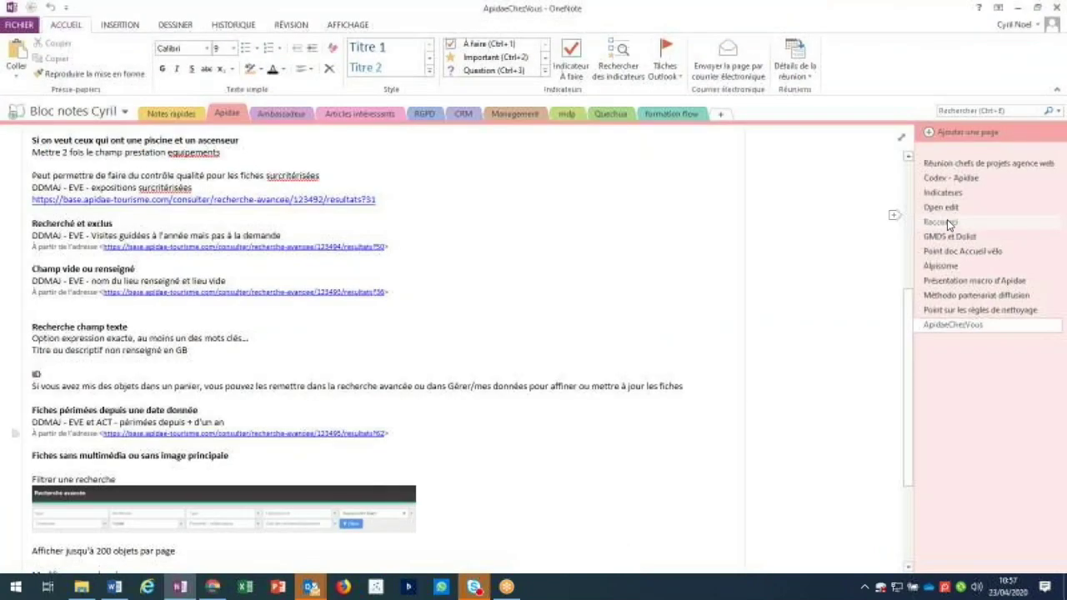
{"action": "left_click", "coordinate": [247, 374]}
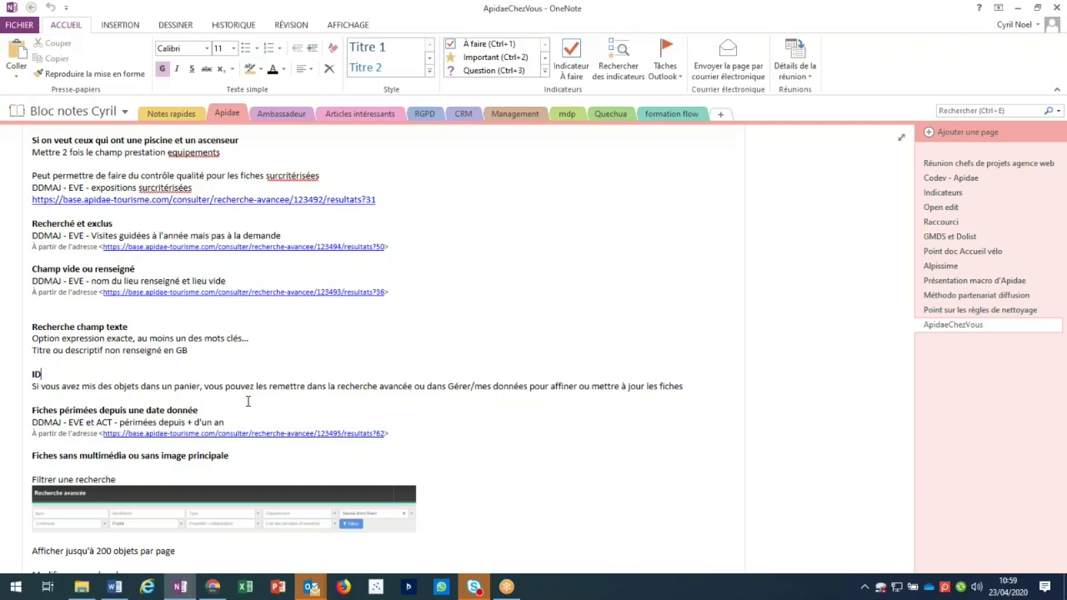
{"action": "key", "text": "alt+Tab"}
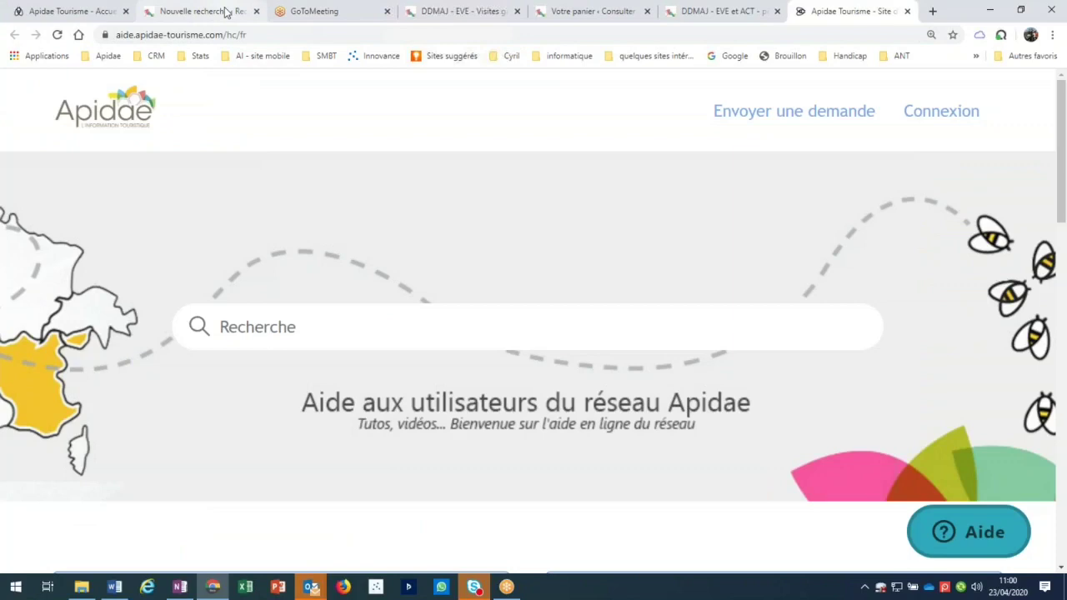
Step: Return to the advanced search, close the leftover result and help site tabs, and reset the search criteria
{"action": "left_click", "coordinate": [192, 12]}
{"action": "left_click", "coordinate": [516, 11]}
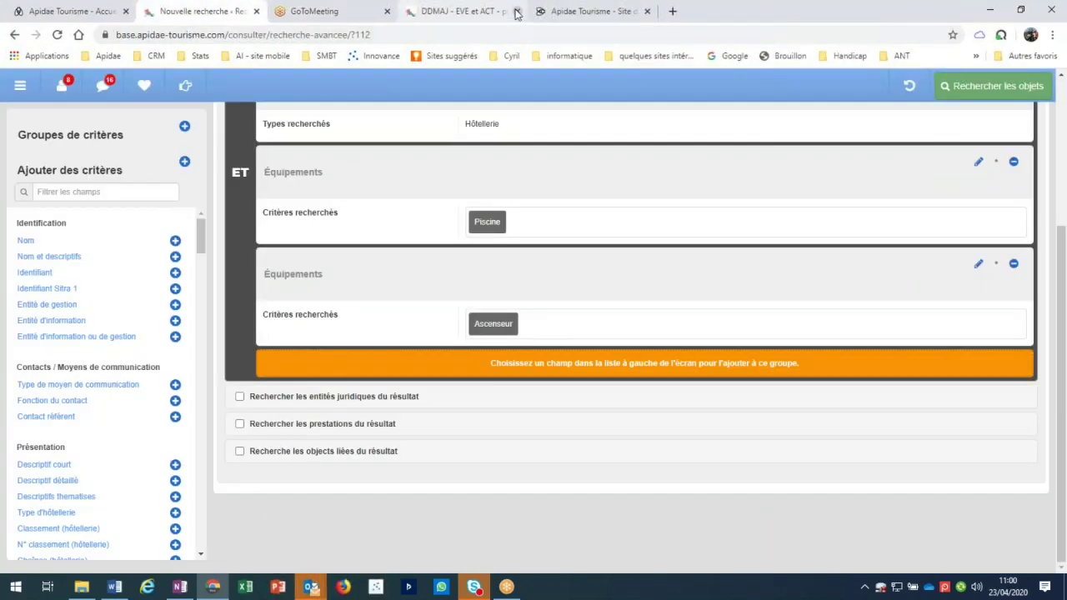
{"action": "left_click", "coordinate": [517, 11]}
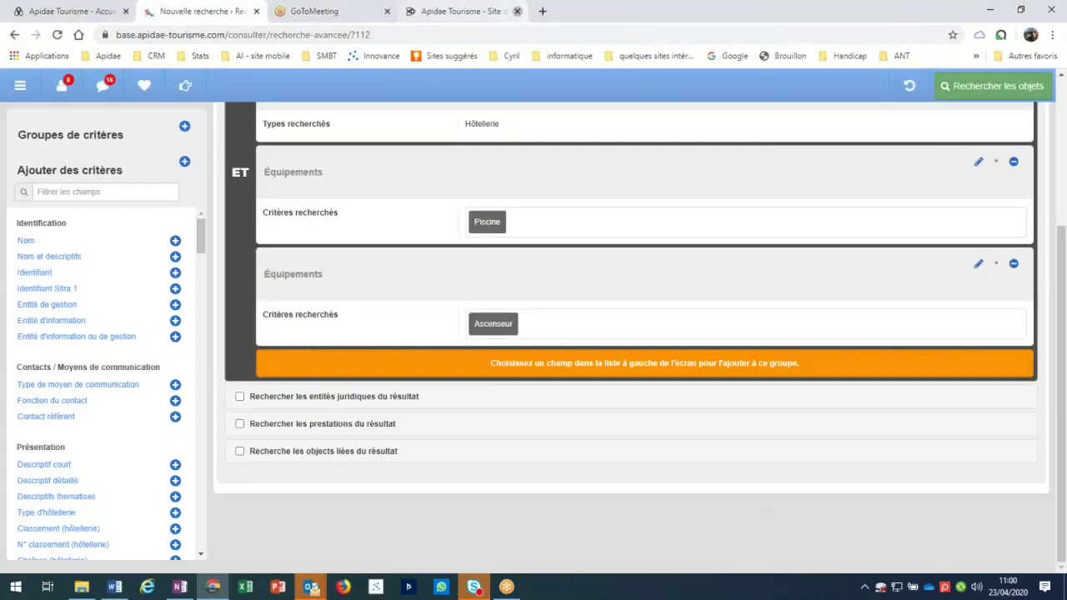
{"action": "left_click", "coordinate": [523, 12]}
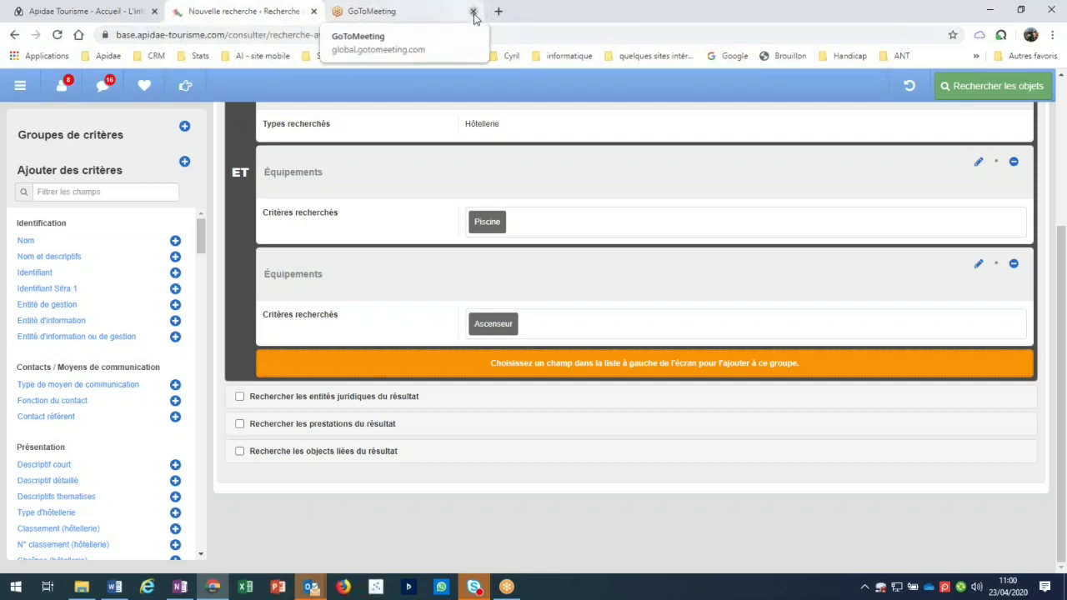
{"action": "left_click", "coordinate": [909, 86]}
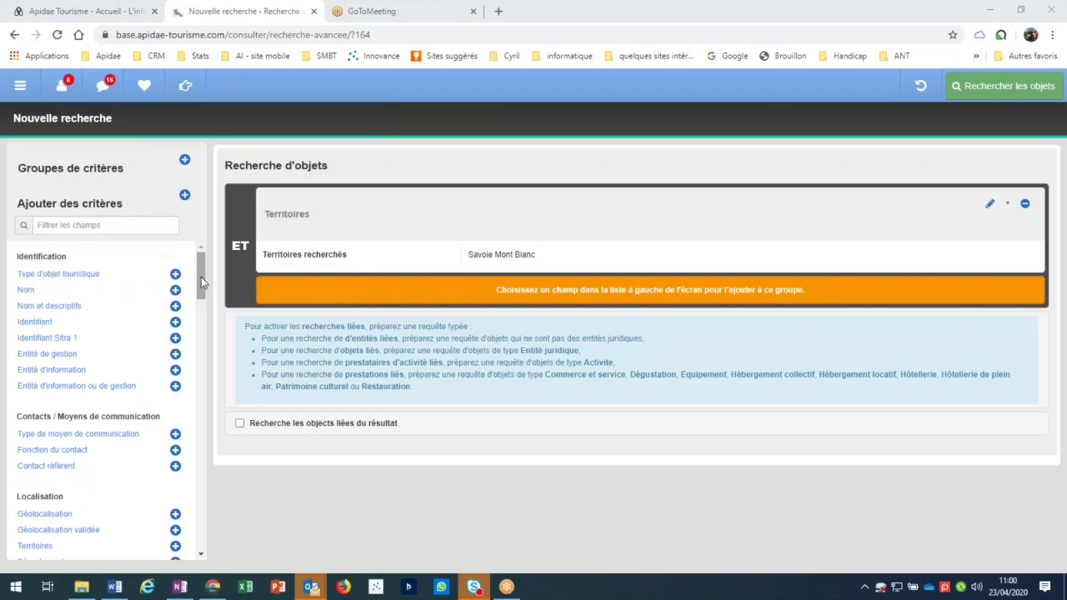
Step: Add a Types de multimédia criterion that excludes Image principale to the Savoie Mont Blanc search
{"action": "scroll", "coordinate": [146, 267], "scroll_direction": "down", "scroll_amount": 2}
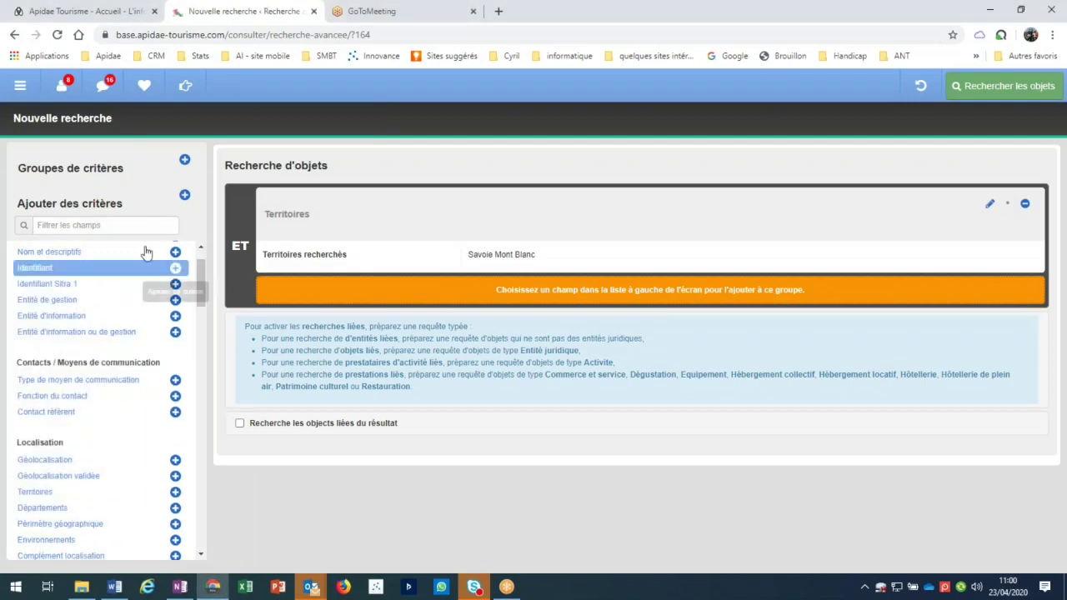
{"action": "left_click", "coordinate": [146, 225]}
{"action": "type", "text": "mul"}
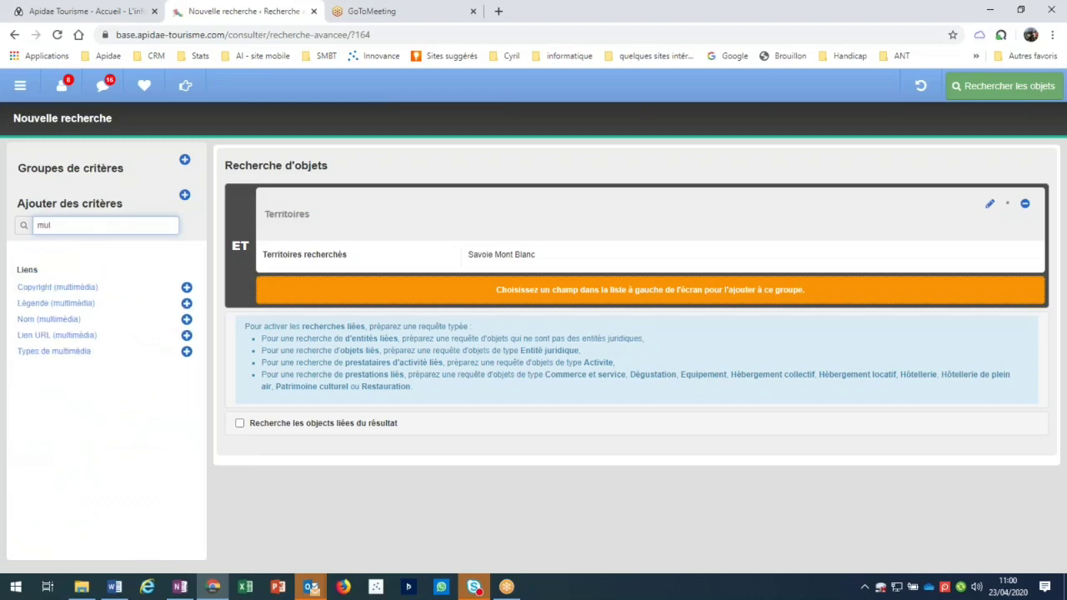
{"action": "left_click", "coordinate": [58, 353]}
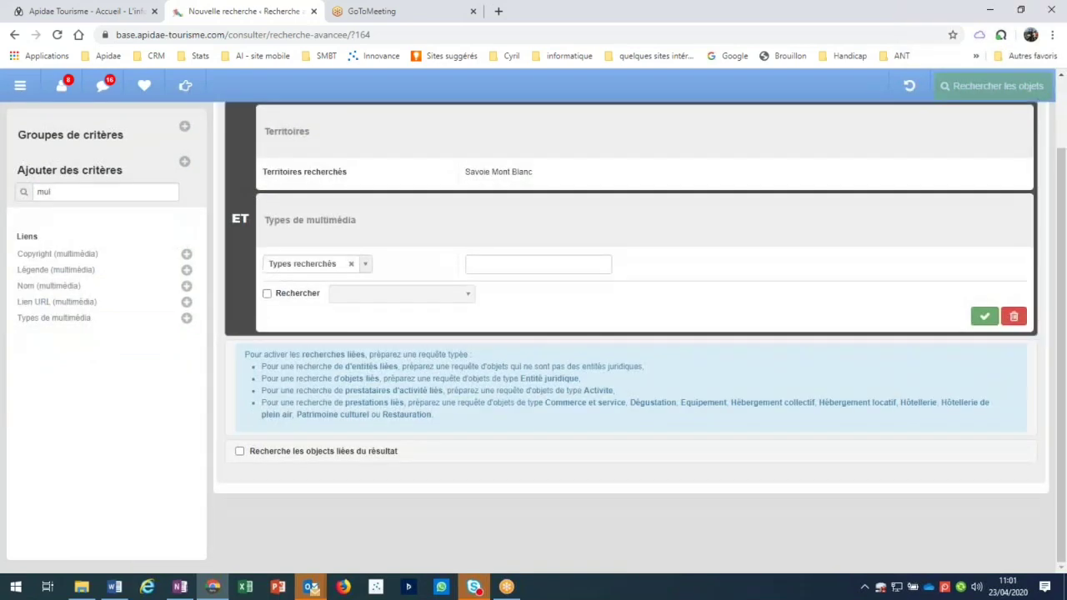
{"action": "left_click", "coordinate": [504, 265]}
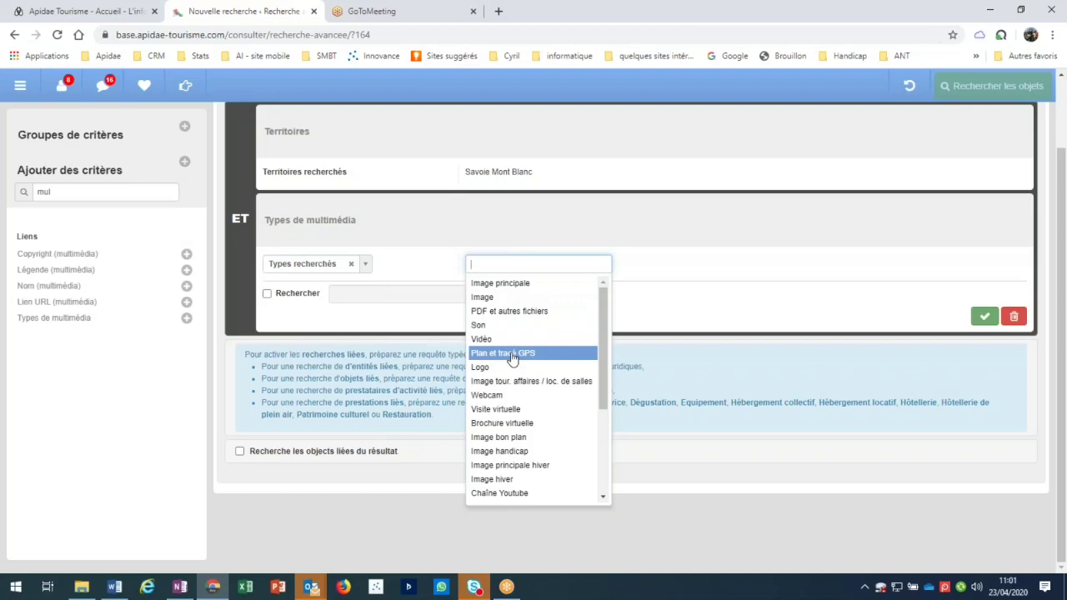
{"action": "left_click", "coordinate": [503, 284]}
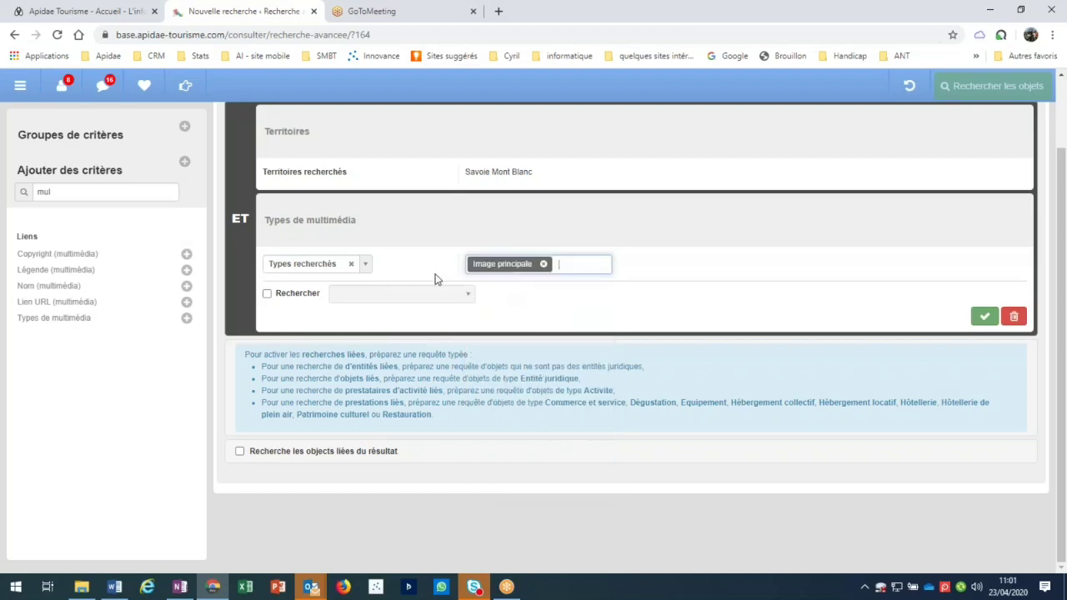
{"action": "left_click", "coordinate": [365, 264]}
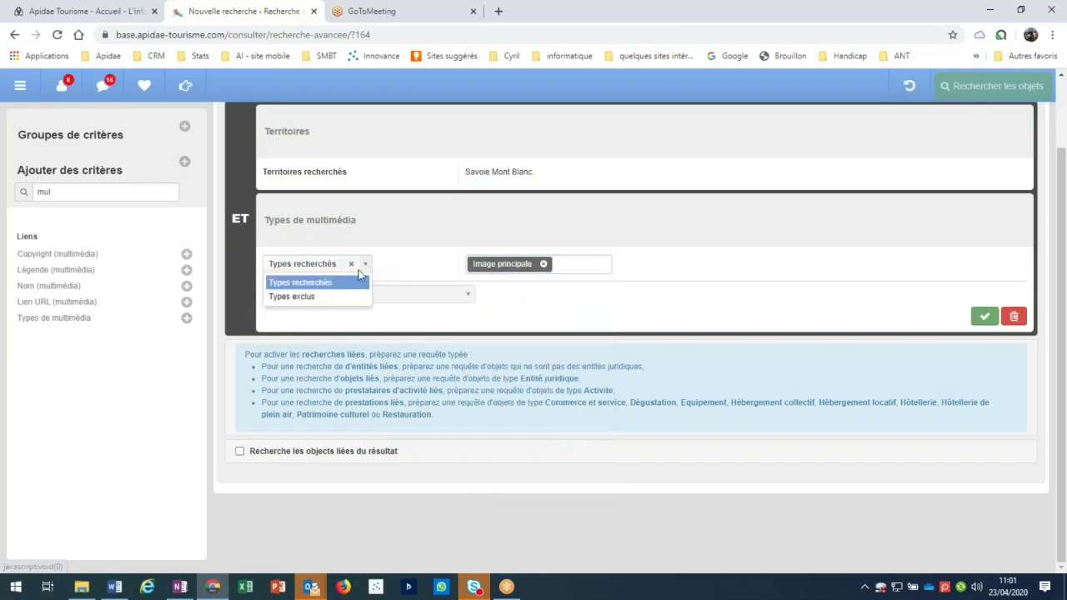
{"action": "left_click", "coordinate": [323, 298]}
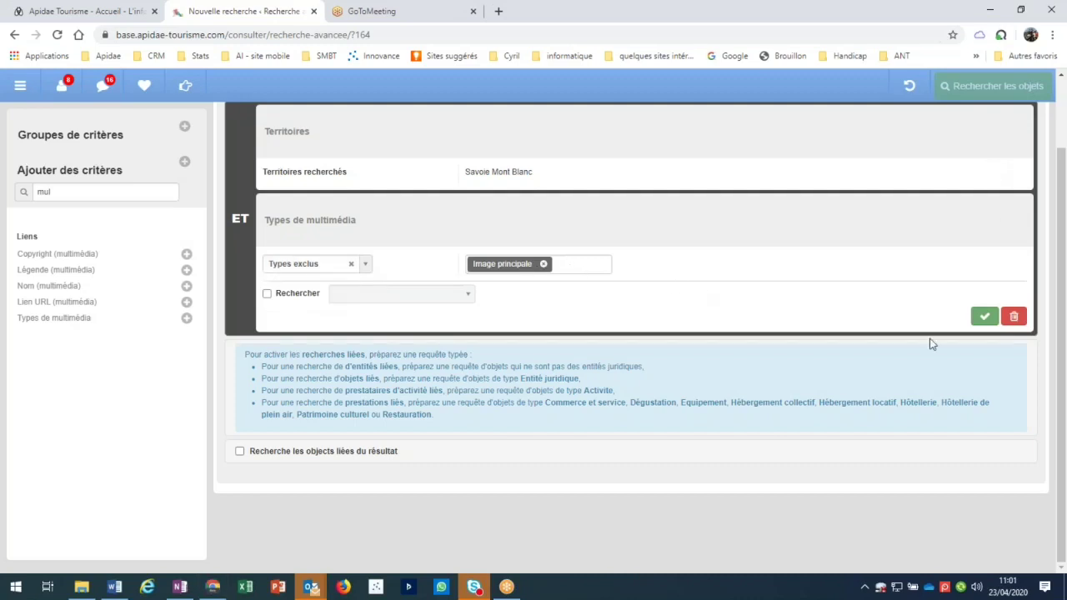
{"action": "left_click", "coordinate": [985, 318]}
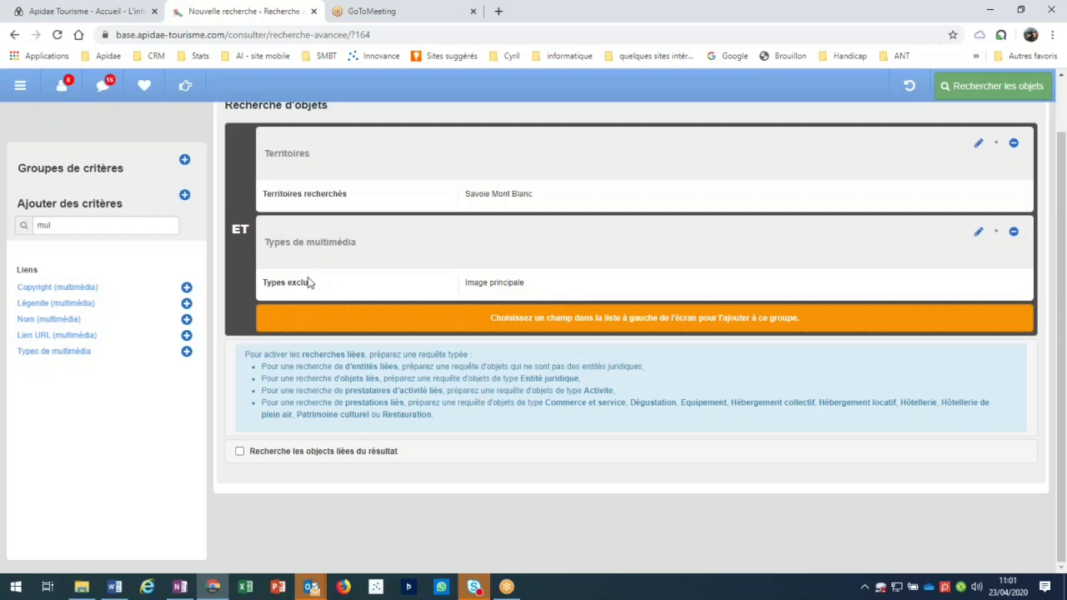
Step: Add a Type d'objet touristique criterion searching for Patrimoine naturel and run the search
{"action": "double_click", "coordinate": [107, 225]}
{"action": "key", "text": "BackSpace"}
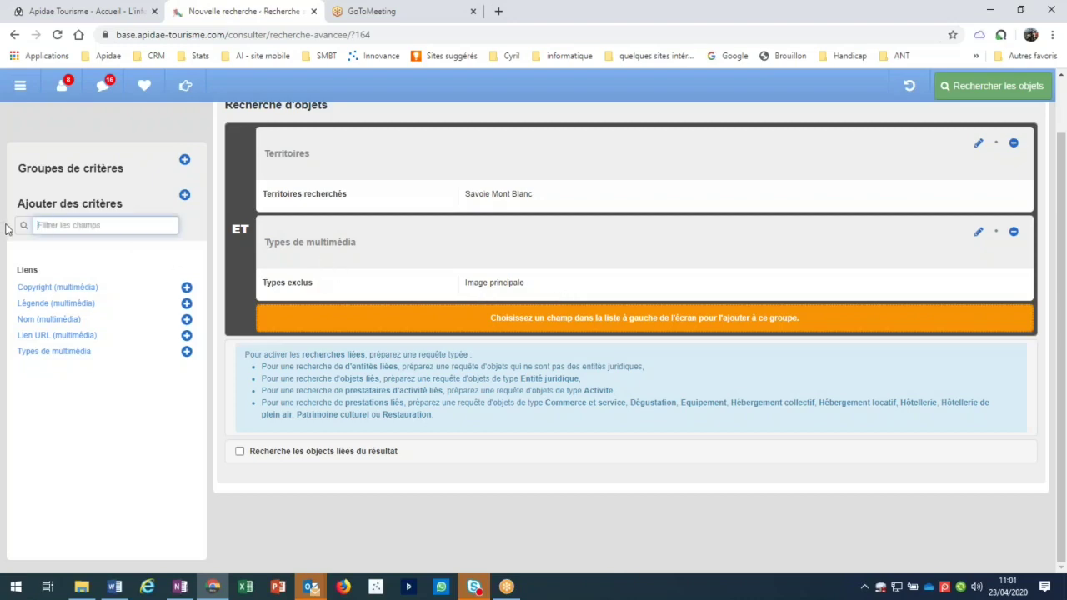
{"action": "left_click", "coordinate": [77, 279]}
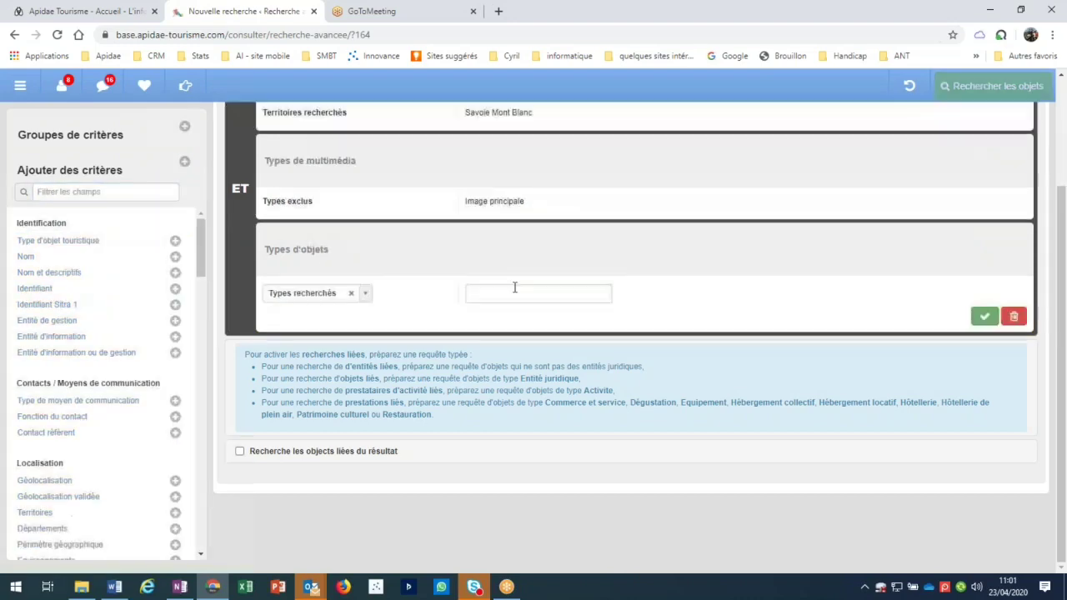
{"action": "left_click", "coordinate": [514, 286]}
{"action": "left_click", "coordinate": [530, 444]}
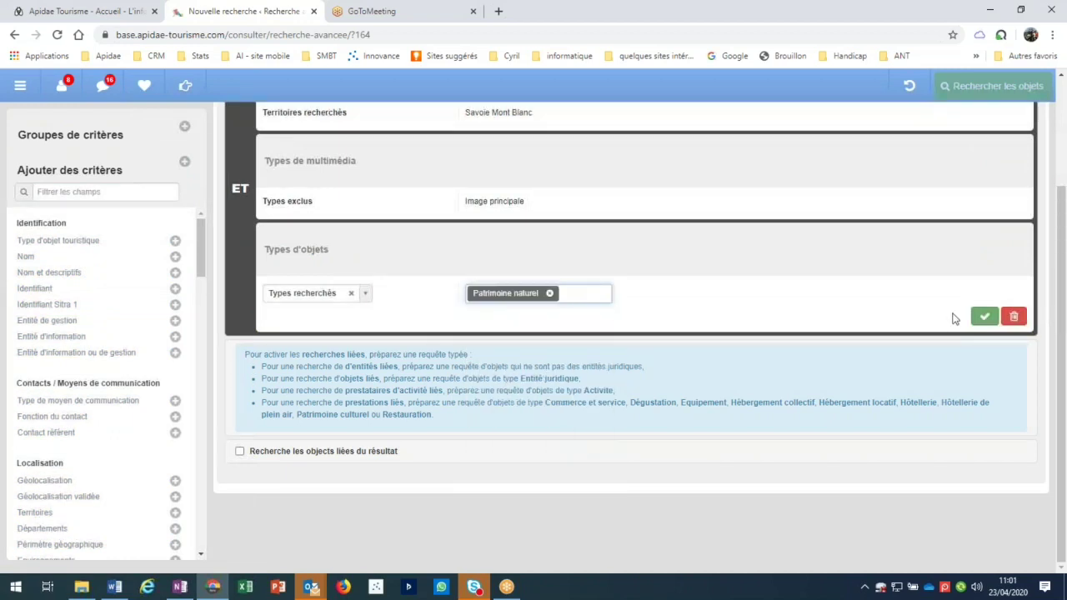
{"action": "left_click", "coordinate": [983, 319]}
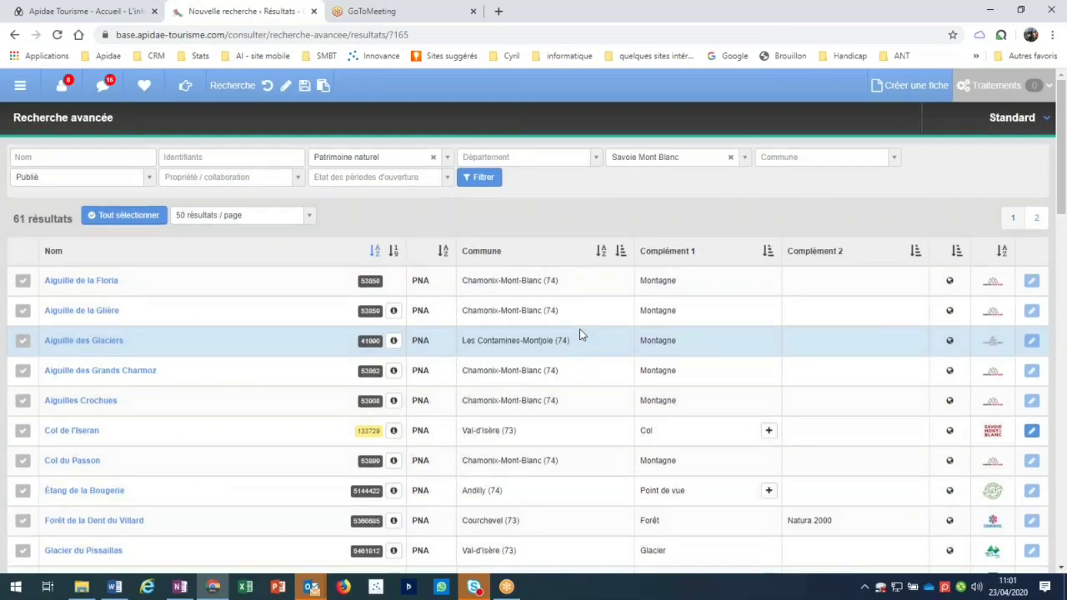
Step: Look through the results without a main image and the options of the publication status filter
{"action": "scroll", "coordinate": [581, 333], "scroll_direction": "down", "scroll_amount": 6}
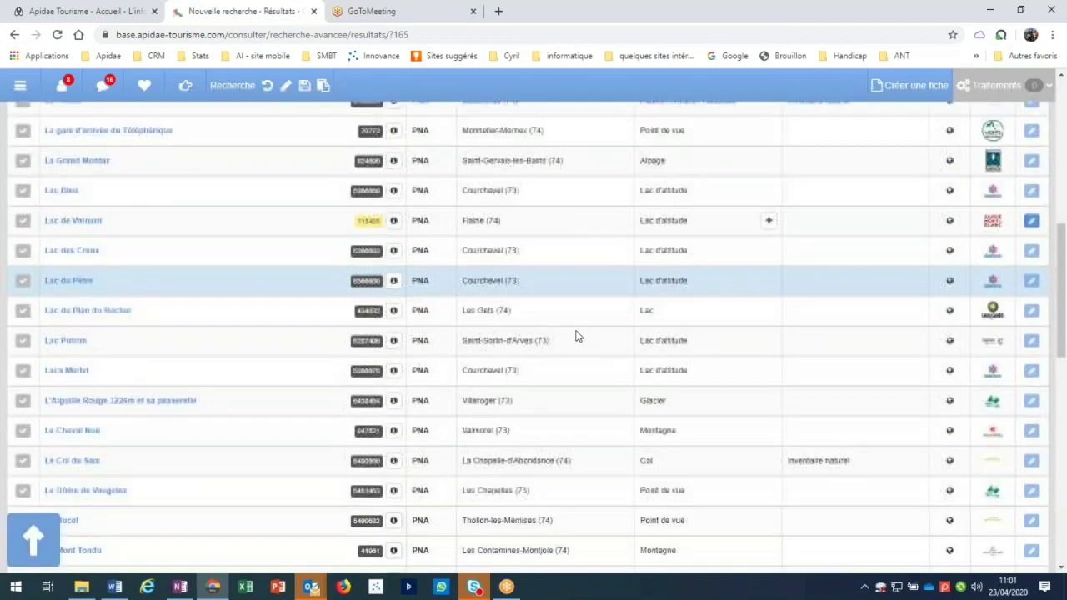
{"action": "scroll", "coordinate": [578, 335], "scroll_direction": "down", "scroll_amount": 2}
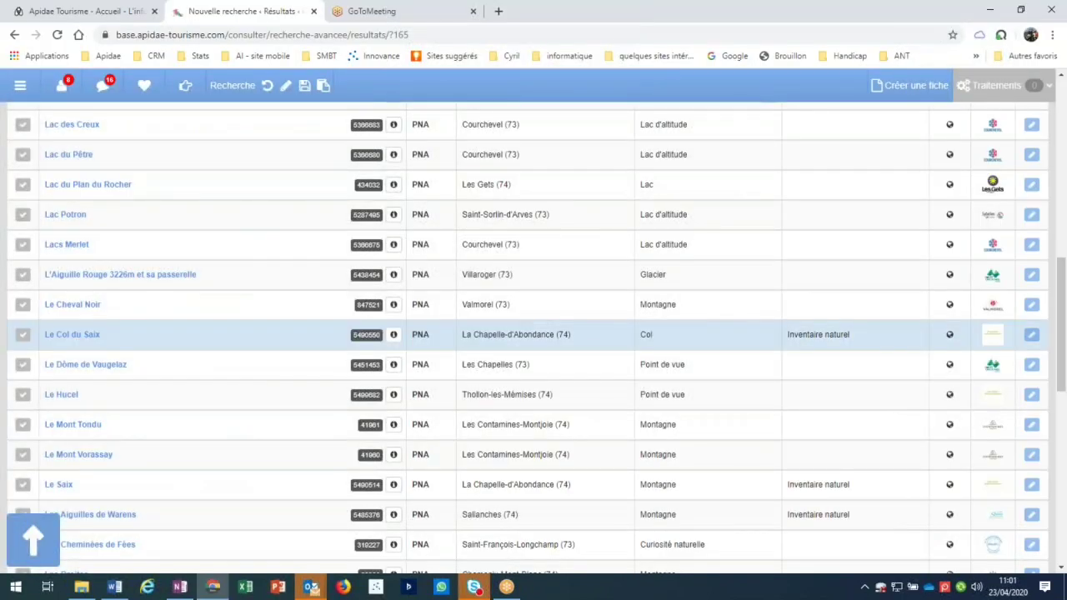
{"action": "scroll", "coordinate": [533, 334], "scroll_direction": "up", "scroll_amount": 1}
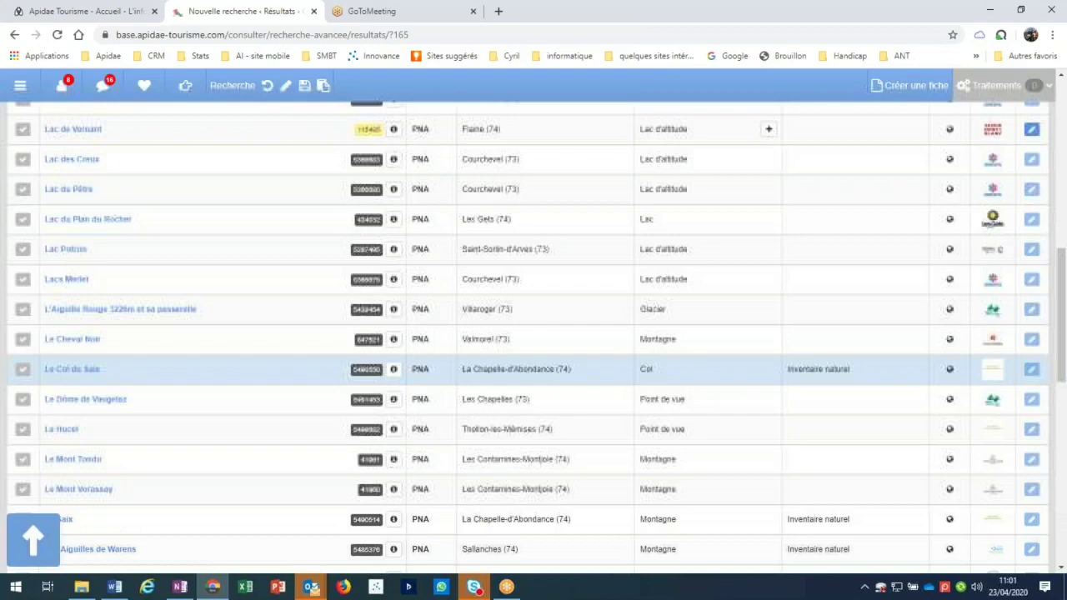
{"action": "left_click", "coordinate": [33, 541]}
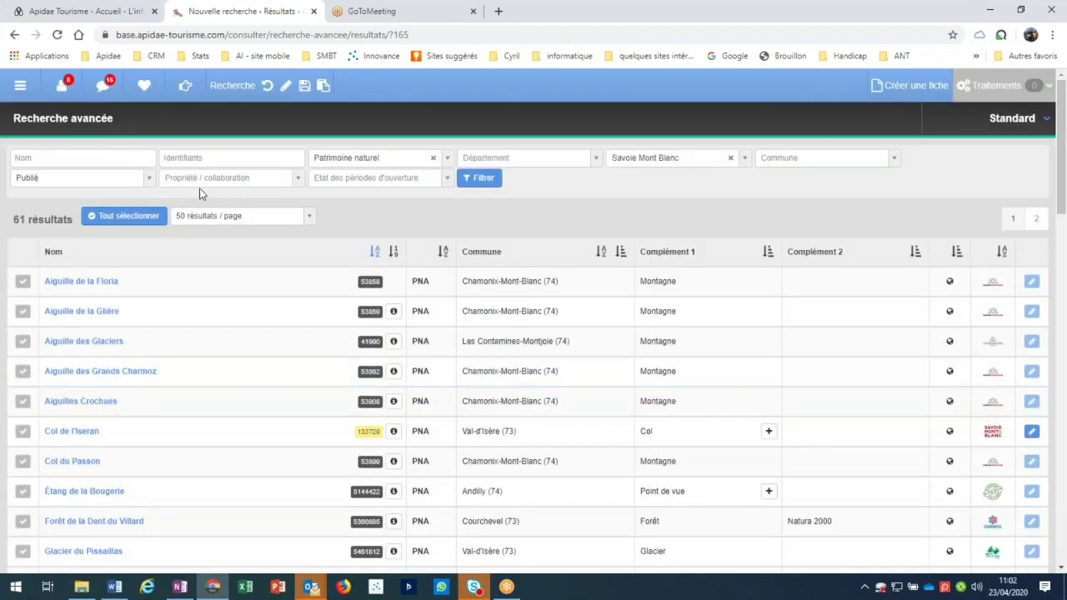
{"action": "left_click", "coordinate": [148, 183]}
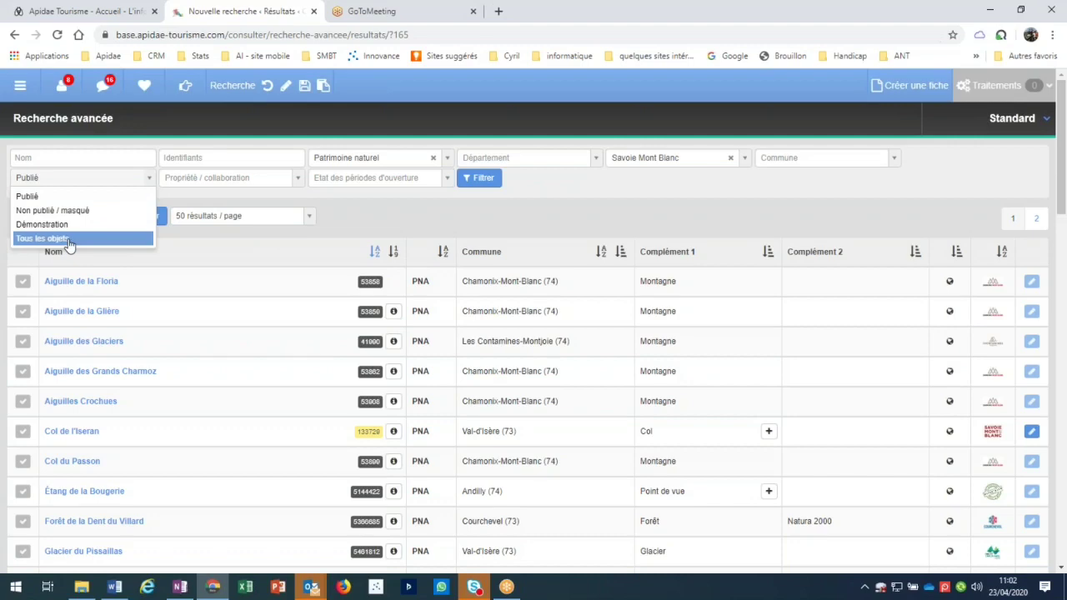
Step: Modify the search with a Statut de publication criterion covering Publié and Masqué, and run it again
{"action": "left_click", "coordinate": [288, 94]}
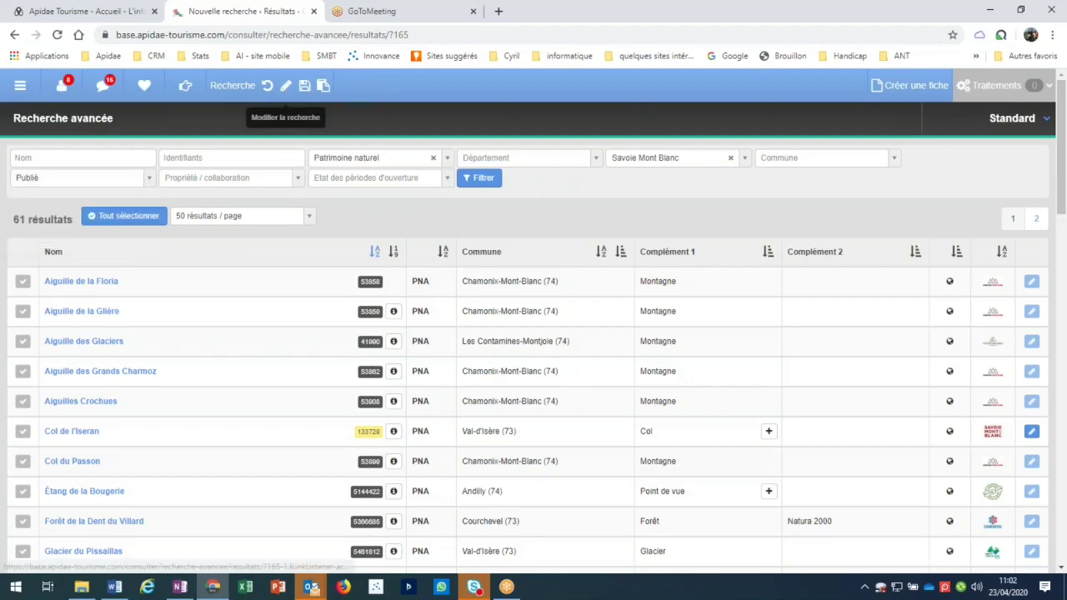
{"action": "left_click", "coordinate": [285, 85]}
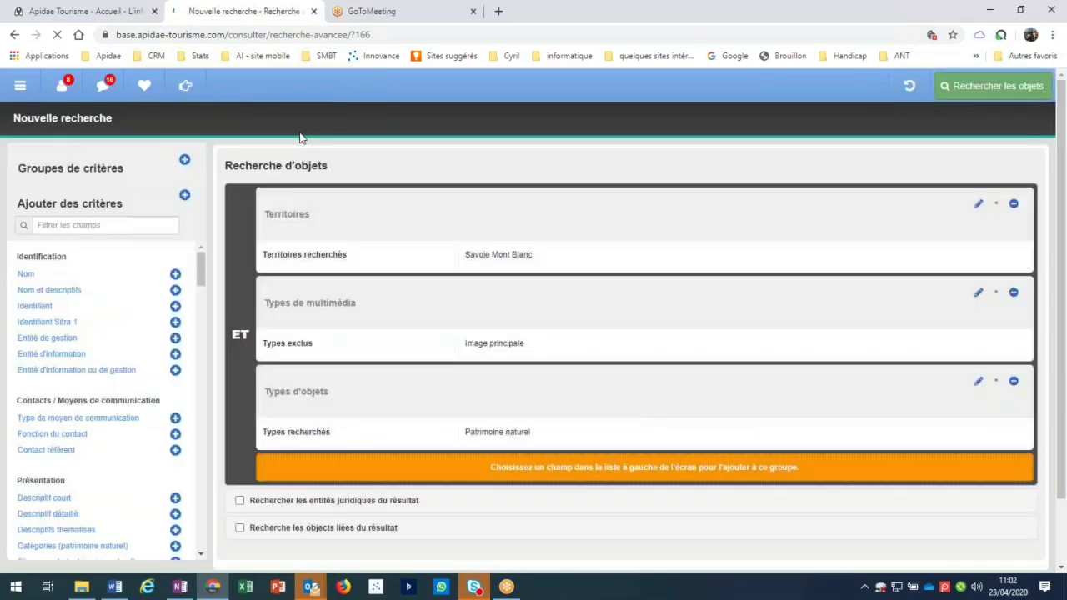
{"action": "left_click", "coordinate": [103, 227]}
{"action": "type", "text": "publ"}
{"action": "left_click", "coordinate": [149, 290]}
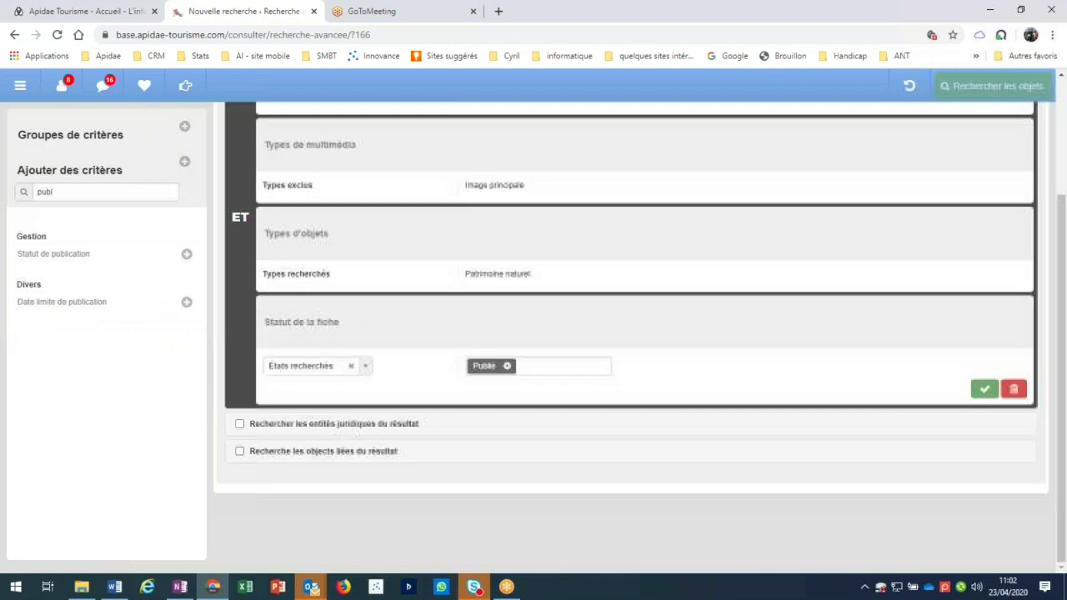
{"action": "left_click", "coordinate": [533, 367]}
{"action": "left_click", "coordinate": [505, 424]}
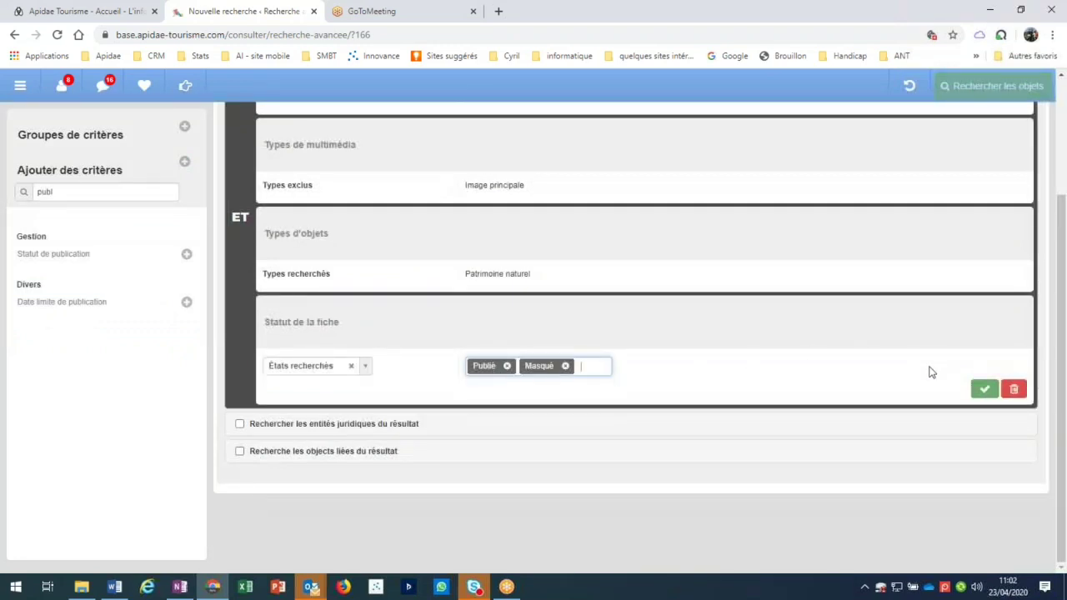
{"action": "left_click", "coordinate": [864, 444]}
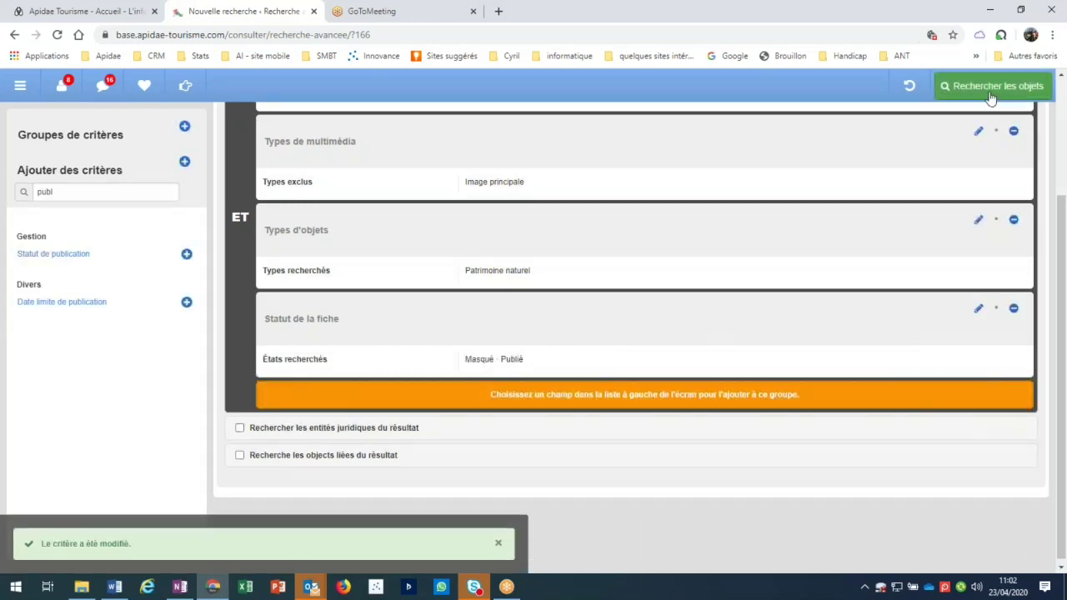
{"action": "left_click", "coordinate": [990, 98]}
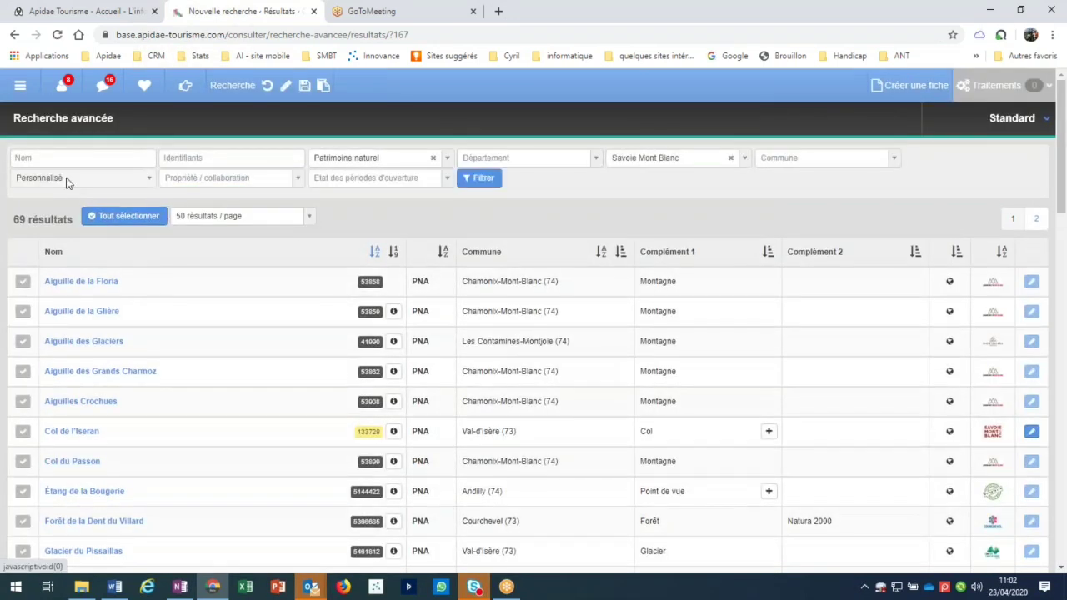
Step: Look at the ownership and collaboration filter options, and replace the results' territory filter with Alpes Maritimes
{"action": "left_click", "coordinate": [223, 182]}
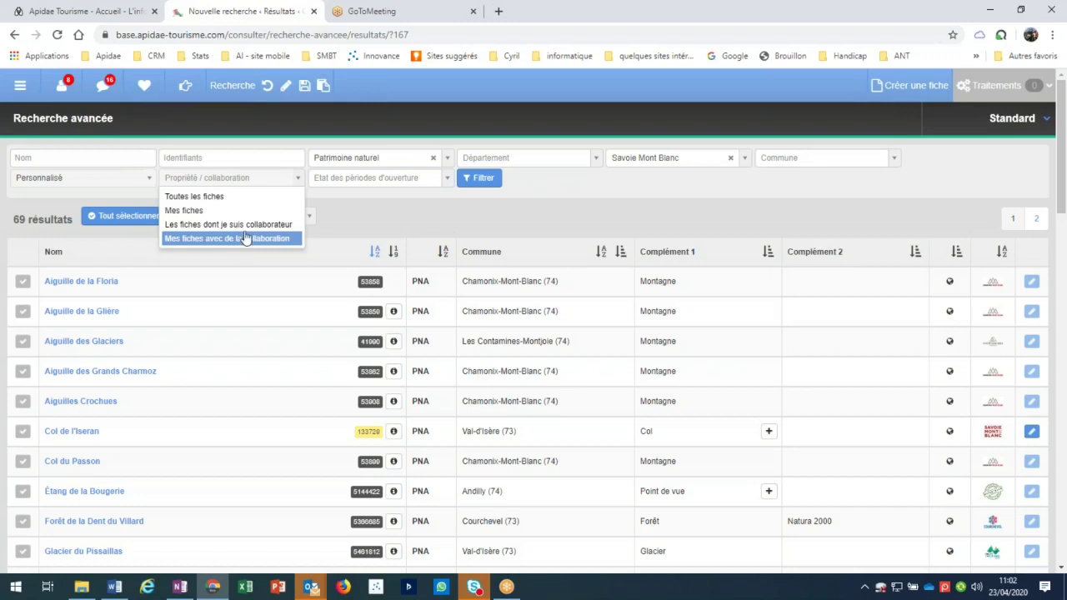
{"action": "left_click", "coordinate": [388, 185]}
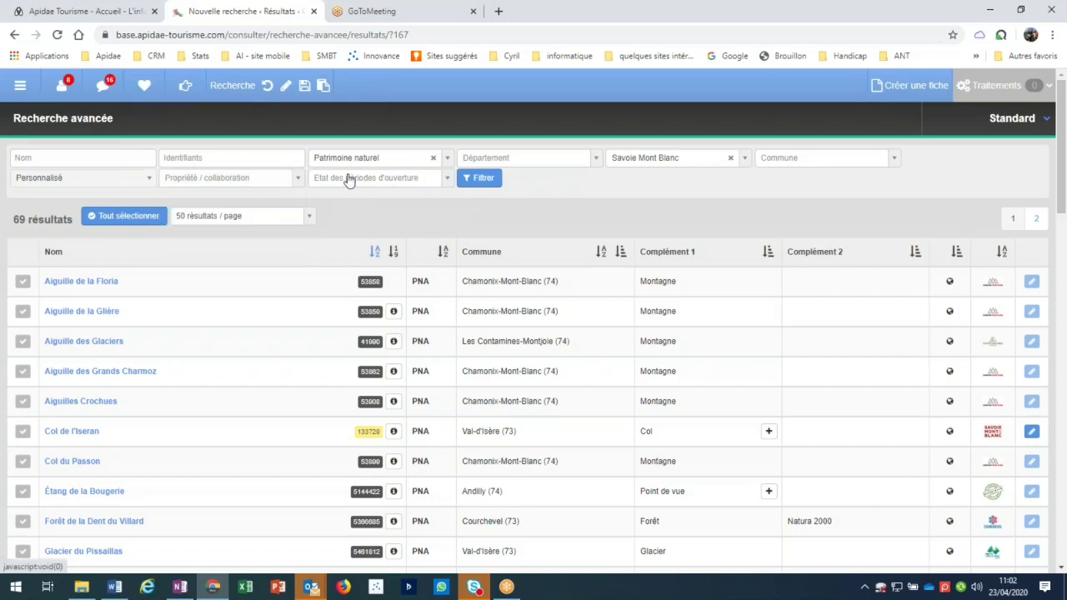
{"action": "left_click", "coordinate": [730, 157]}
{"action": "left_click", "coordinate": [700, 163]}
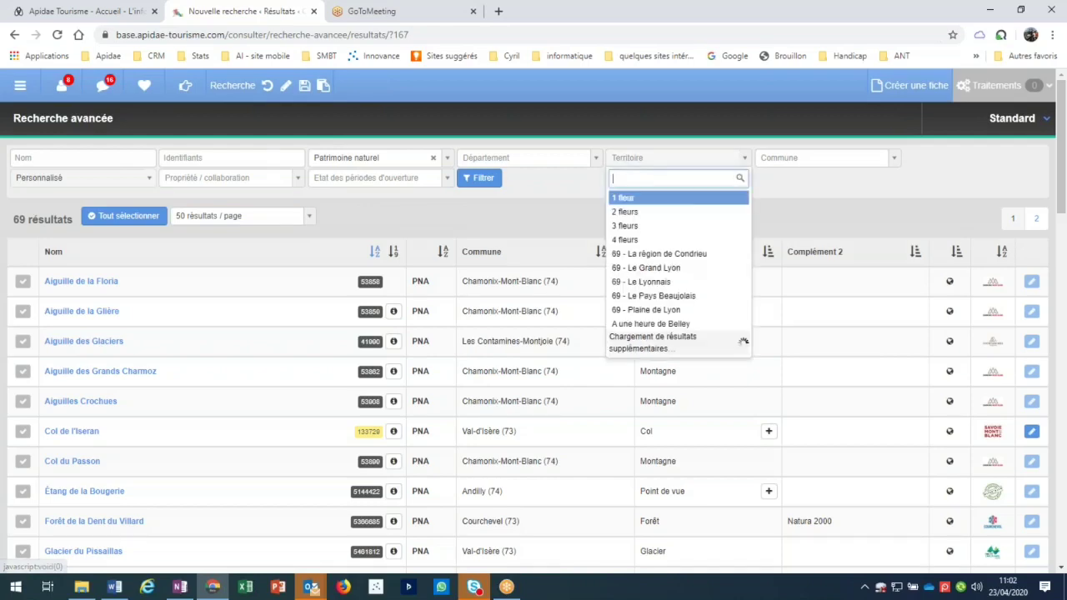
{"action": "type", "text": "alpes "}
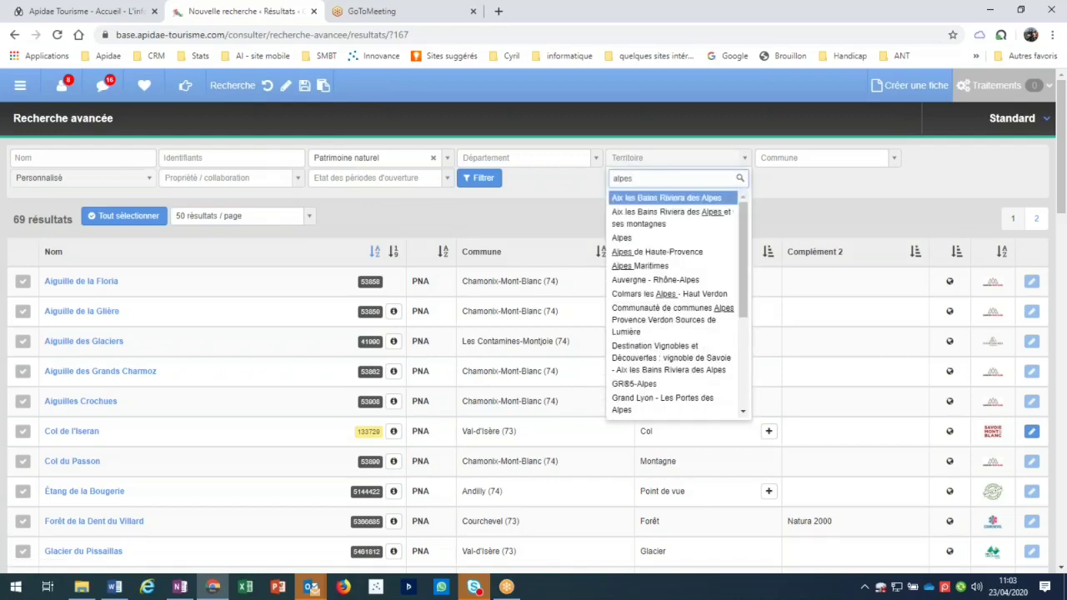
{"action": "type", "text": "mar"}
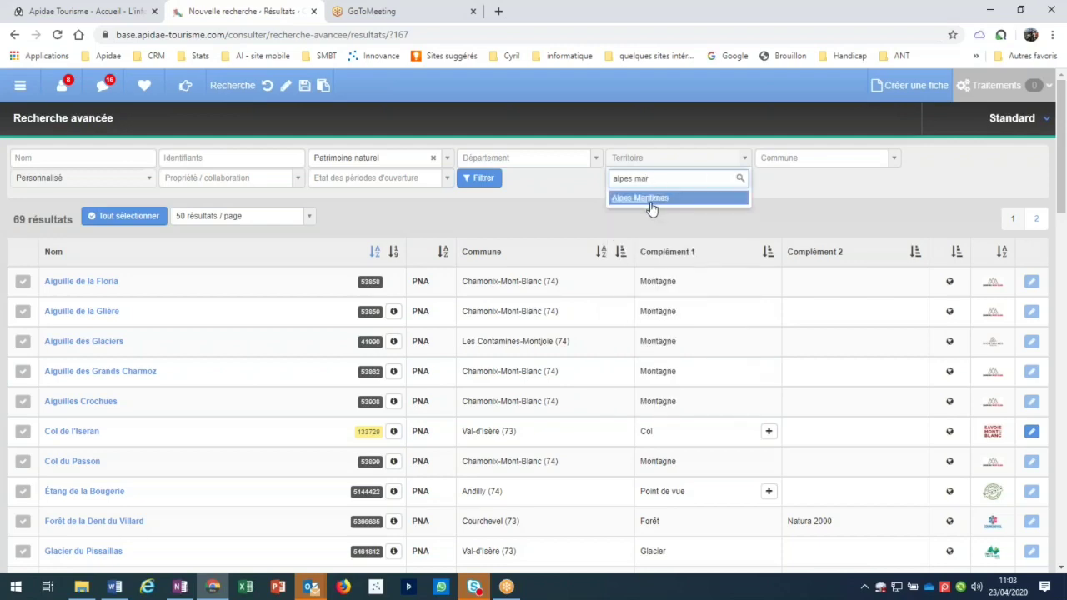
{"action": "left_click", "coordinate": [648, 198]}
Step: Clear the object type filter, set the opening period state to Périodes périmées and apply the filters
{"action": "left_click", "coordinate": [433, 158]}
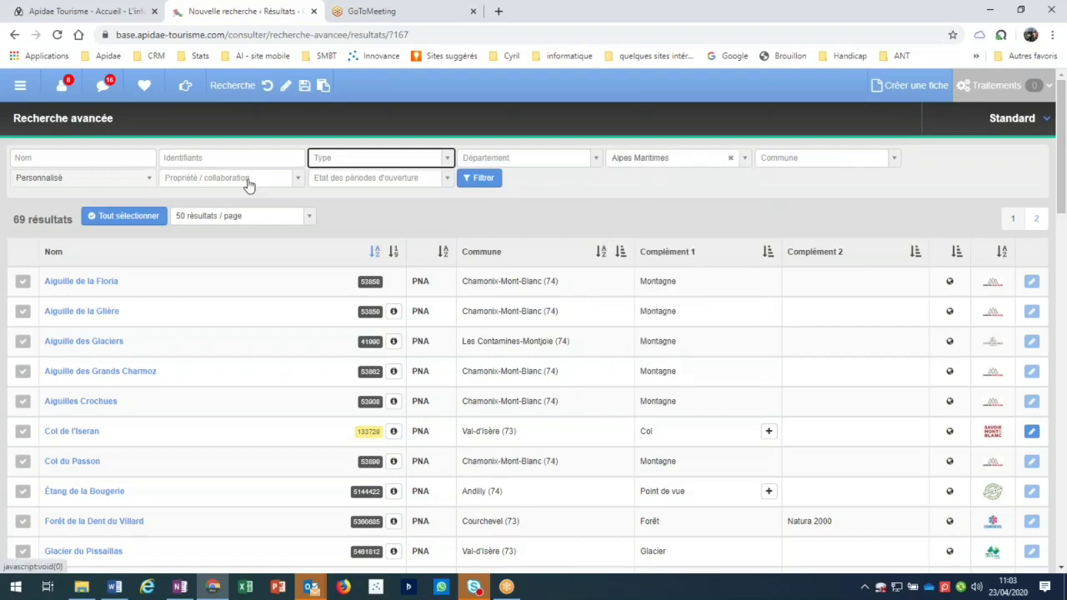
{"action": "left_click", "coordinate": [360, 179]}
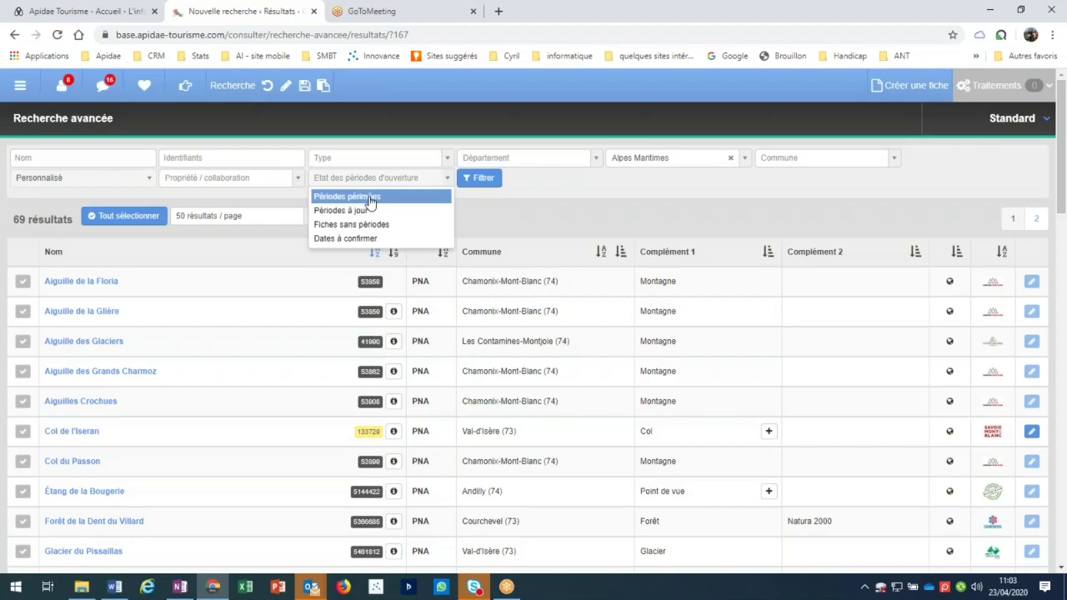
{"action": "left_click", "coordinate": [369, 200]}
{"action": "left_click", "coordinate": [481, 185]}
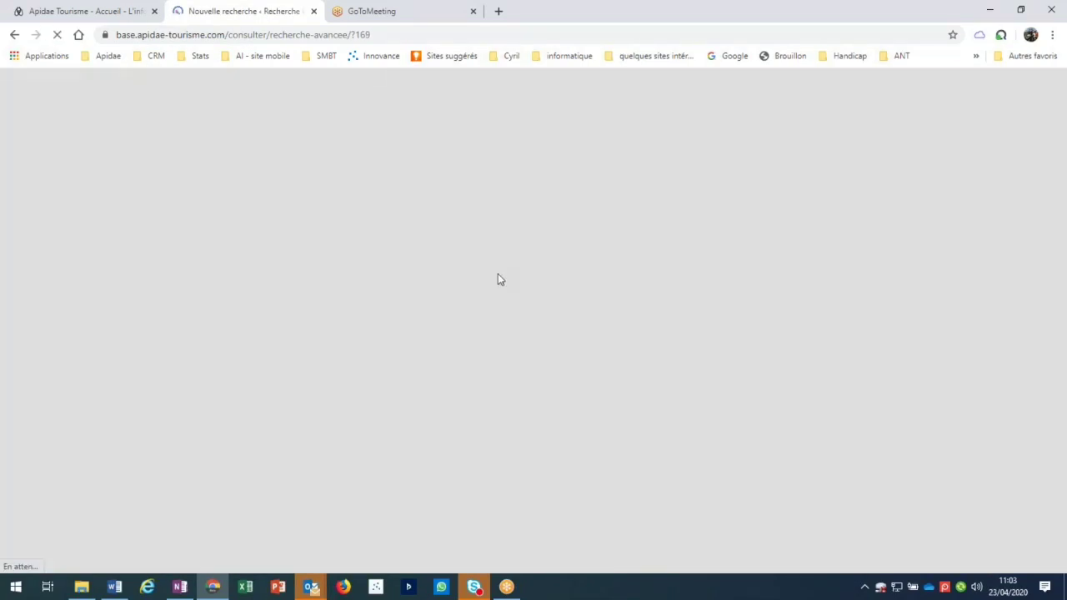
Step: Remove the Types de multimédia and Types d'objets criteria from the search and run it again
{"action": "scroll", "coordinate": [521, 286], "scroll_direction": "down", "scroll_amount": 1}
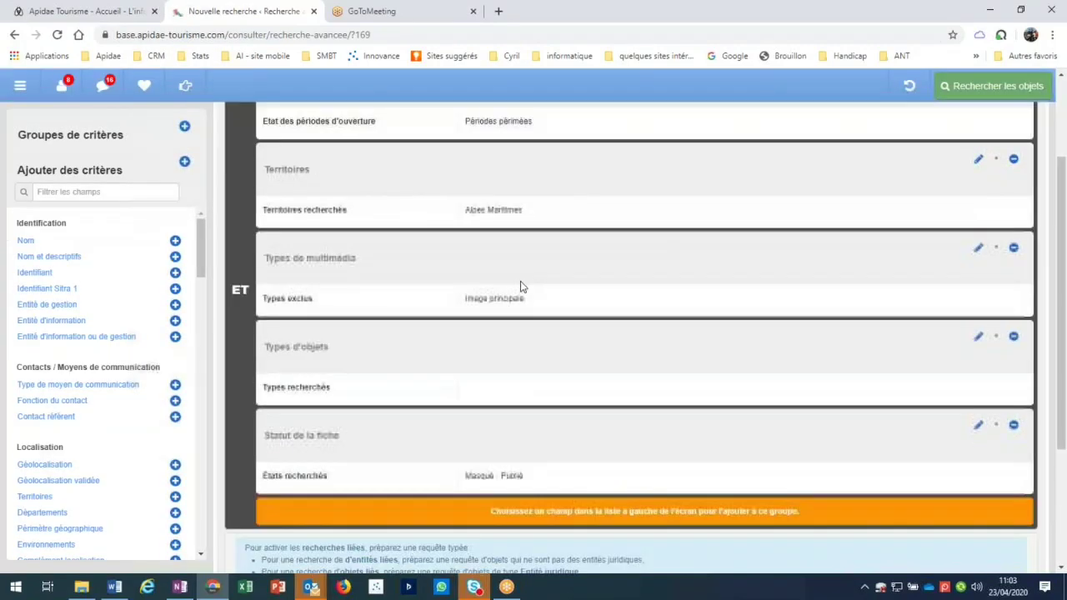
{"action": "left_click", "coordinate": [1014, 248]}
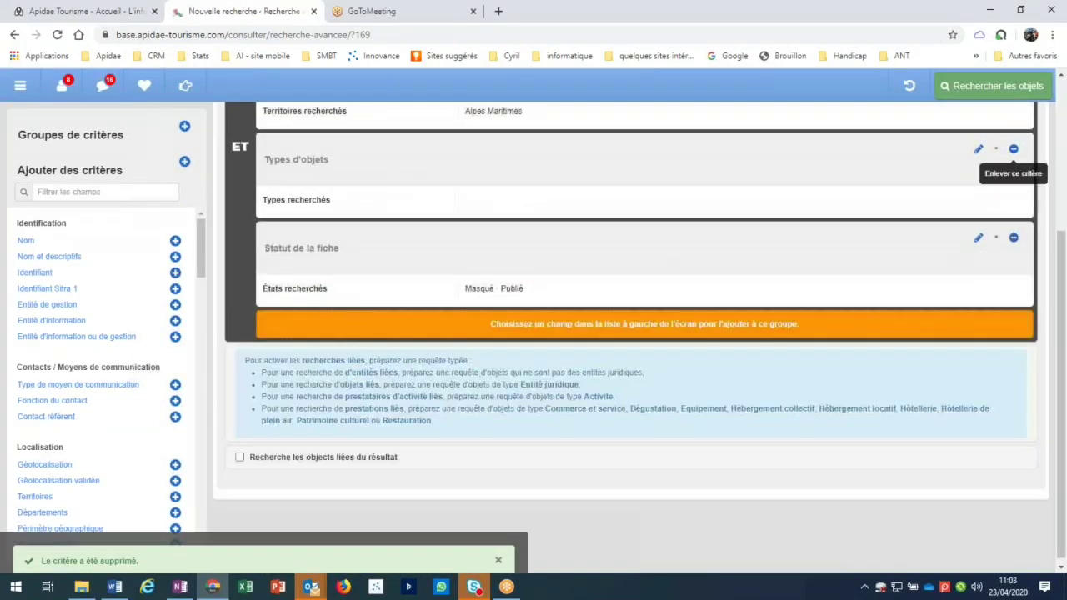
{"action": "key", "text": "Return"}
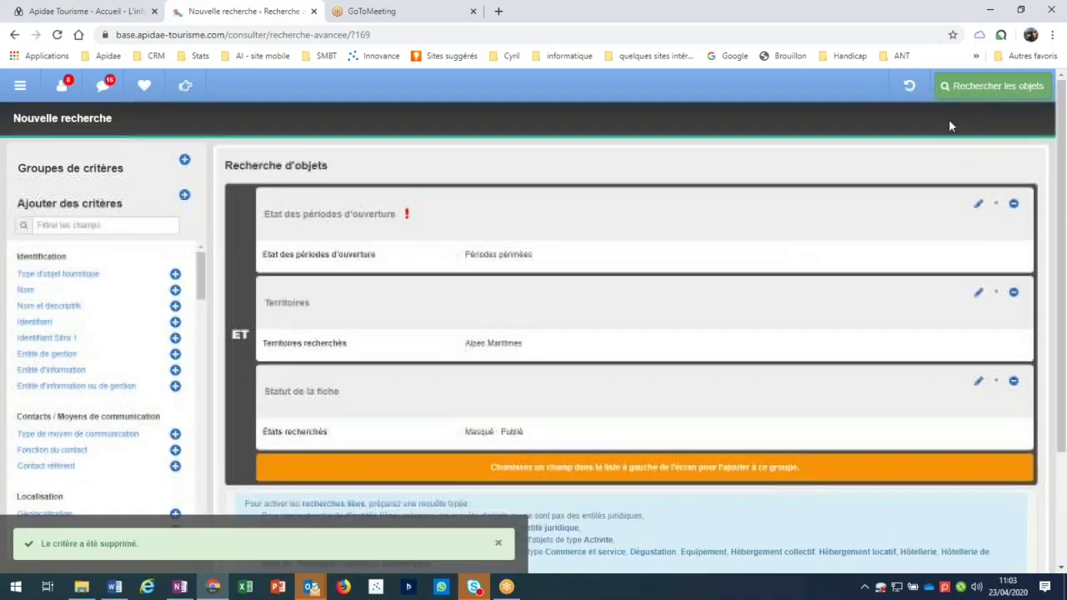
{"action": "left_click", "coordinate": [1004, 86]}
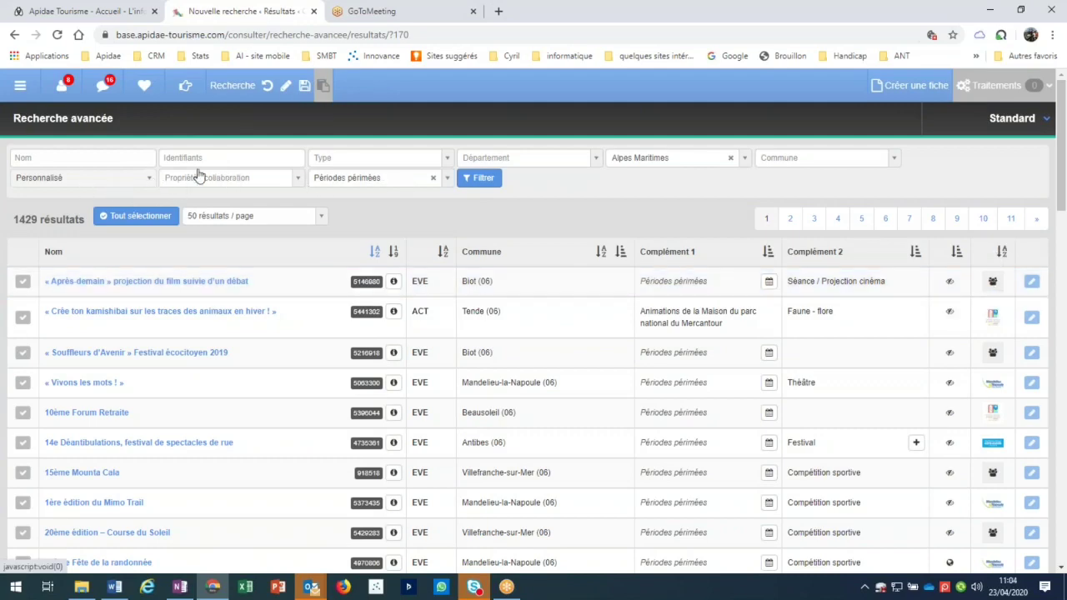
Step: Filter the results with expired periods by the object type Hôtellerie
{"action": "left_click", "coordinate": [345, 161]}
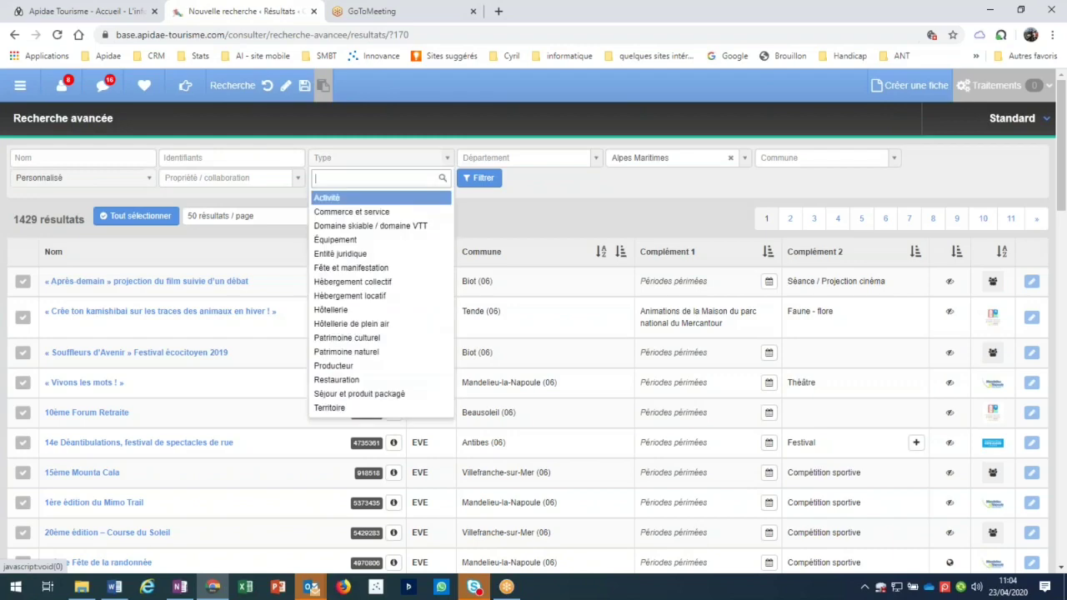
{"action": "left_click", "coordinate": [333, 309]}
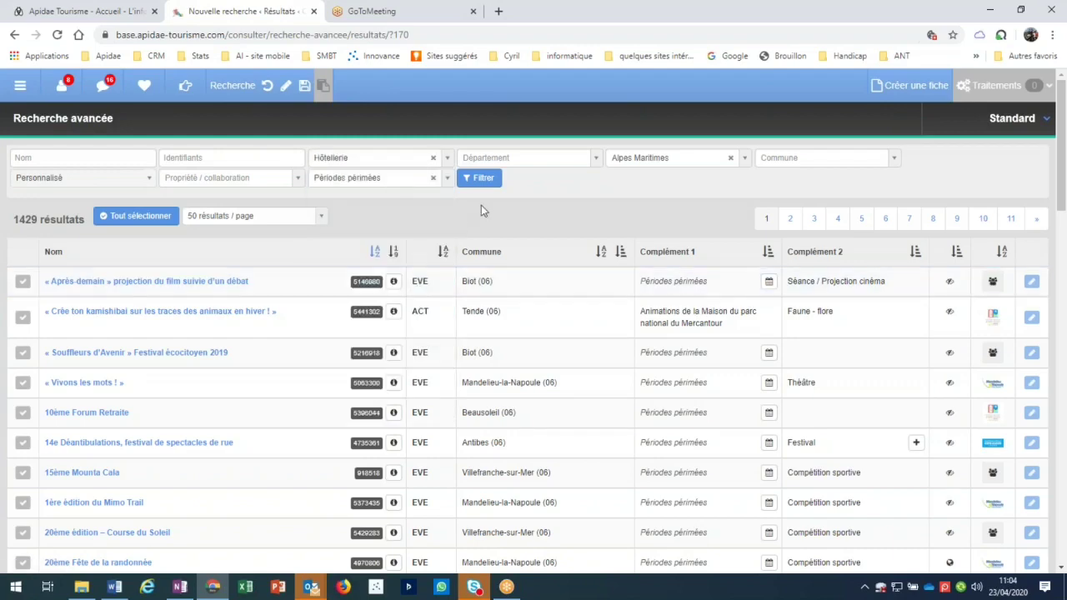
{"action": "left_click", "coordinate": [492, 180]}
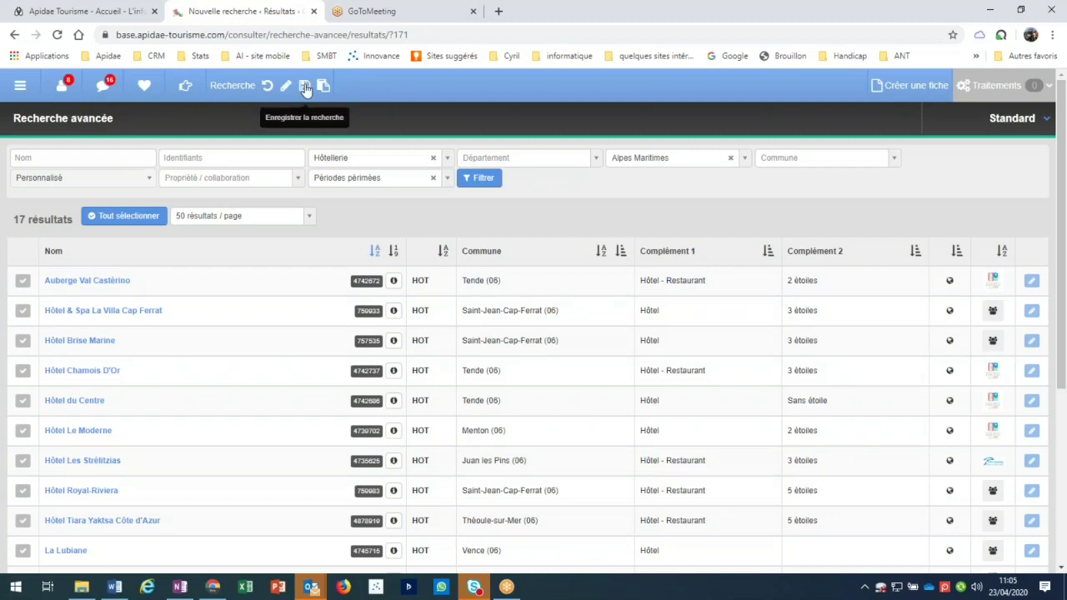
Step: Look at the Consulter - accueil option for saving the current search, and leave without saving
{"action": "left_click", "coordinate": [305, 86]}
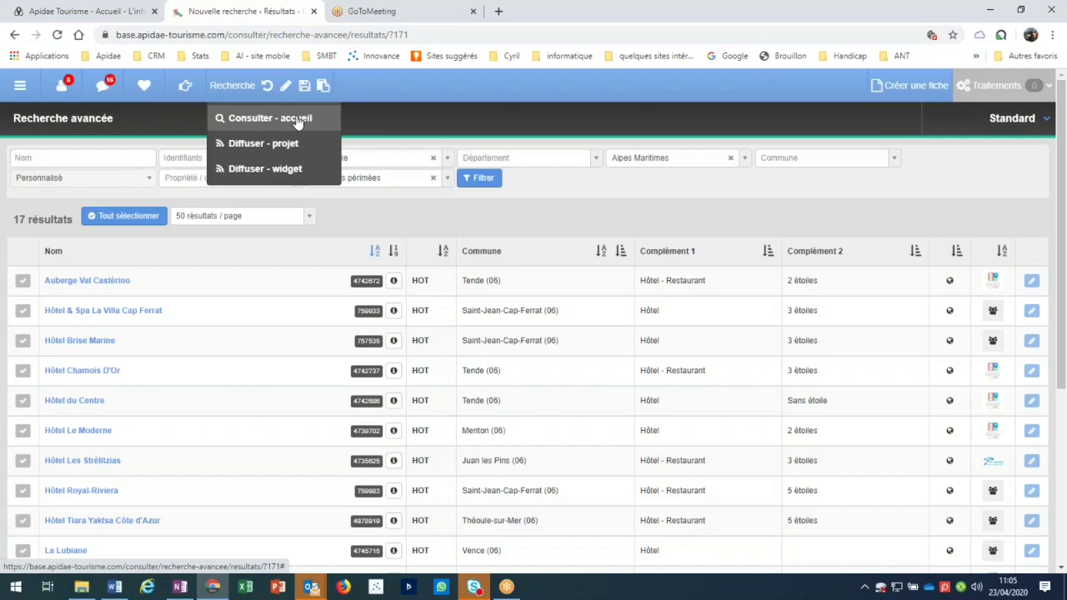
{"action": "left_click", "coordinate": [298, 122]}
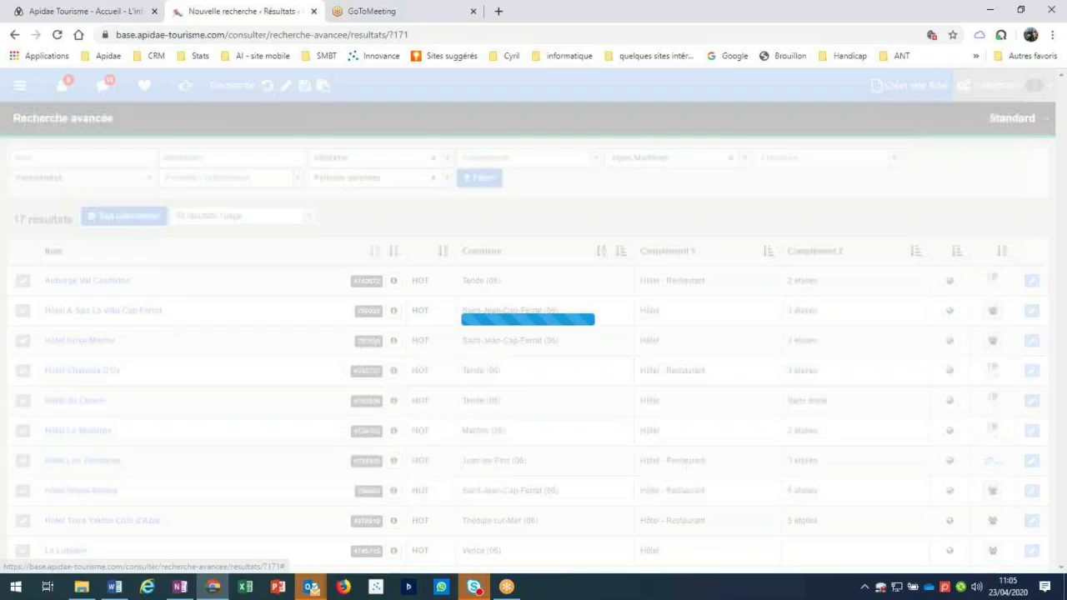
{"action": "left_click", "coordinate": [780, 252]}
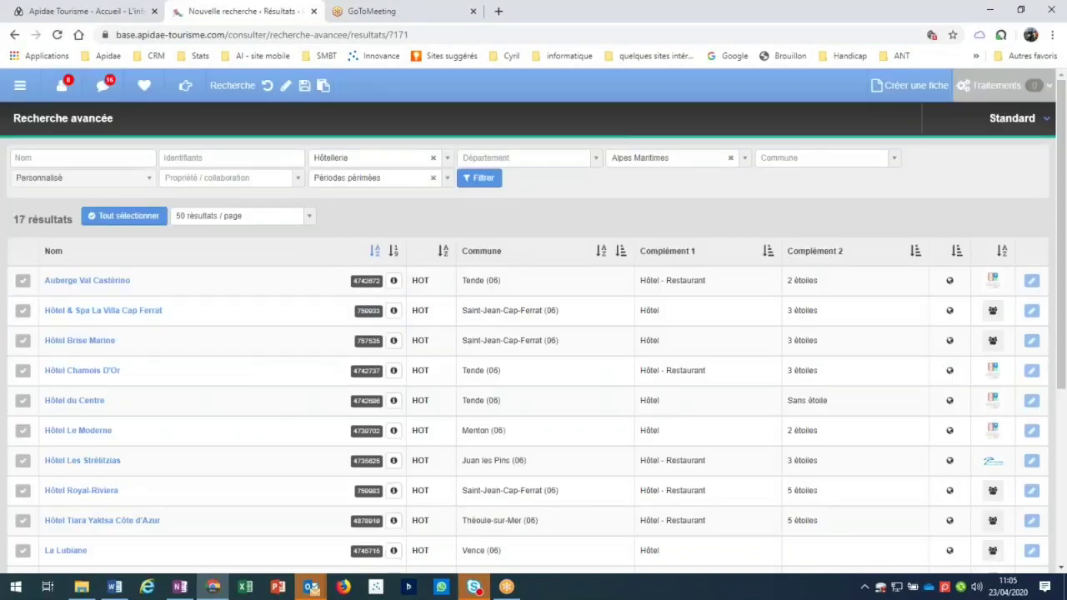
Step: Look through the favourite saved searches and open the results of the saved search itinéraire Cimgo
{"action": "left_click", "coordinate": [145, 87]}
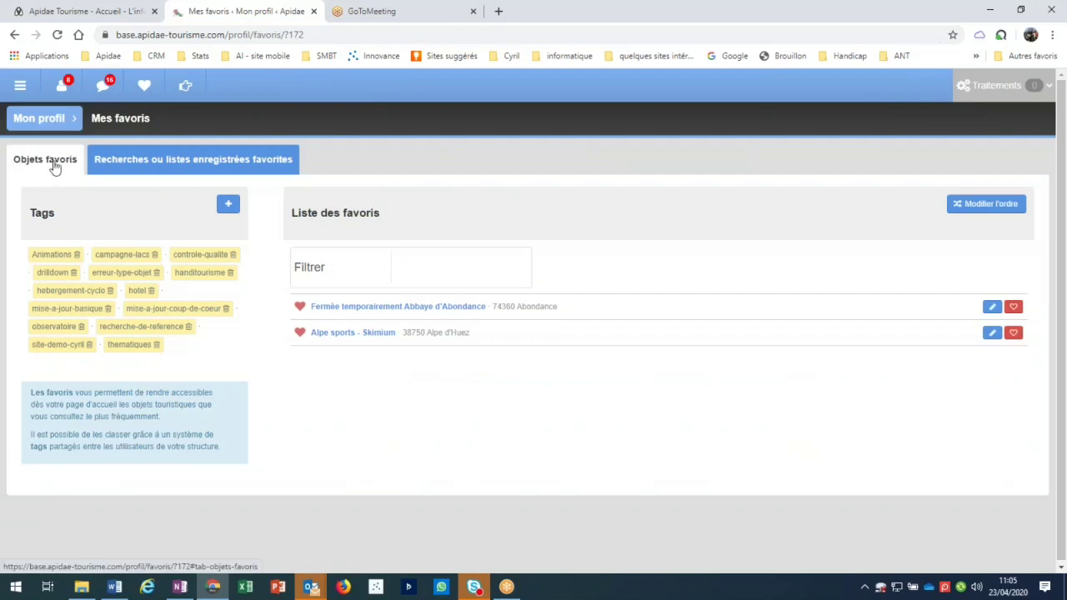
{"action": "left_click", "coordinate": [165, 163]}
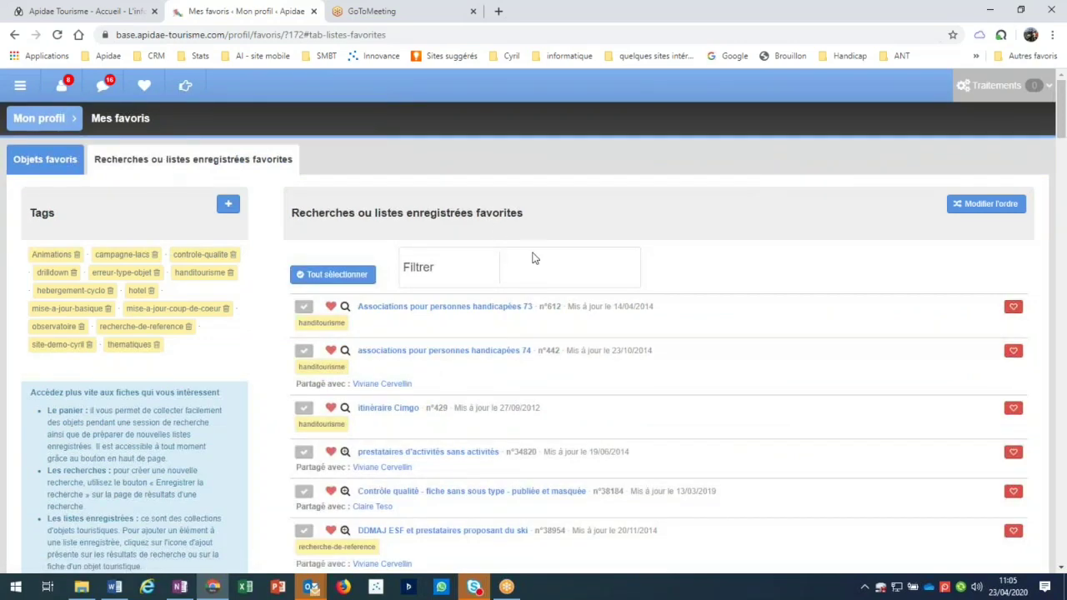
{"action": "scroll", "coordinate": [534, 280], "scroll_direction": "down", "scroll_amount": 3}
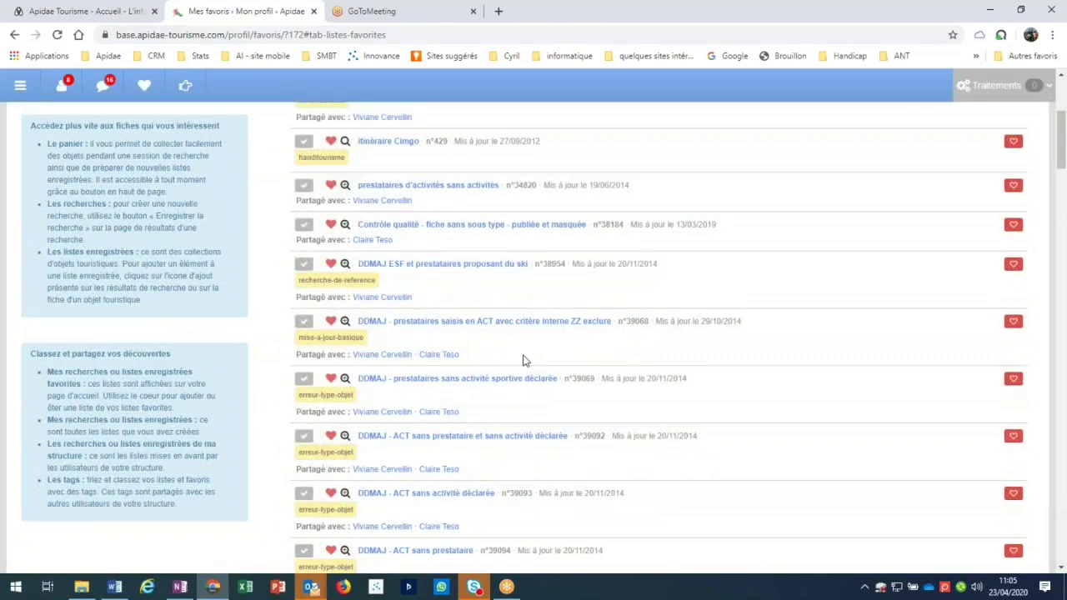
{"action": "scroll", "coordinate": [523, 360], "scroll_direction": "up", "scroll_amount": 2}
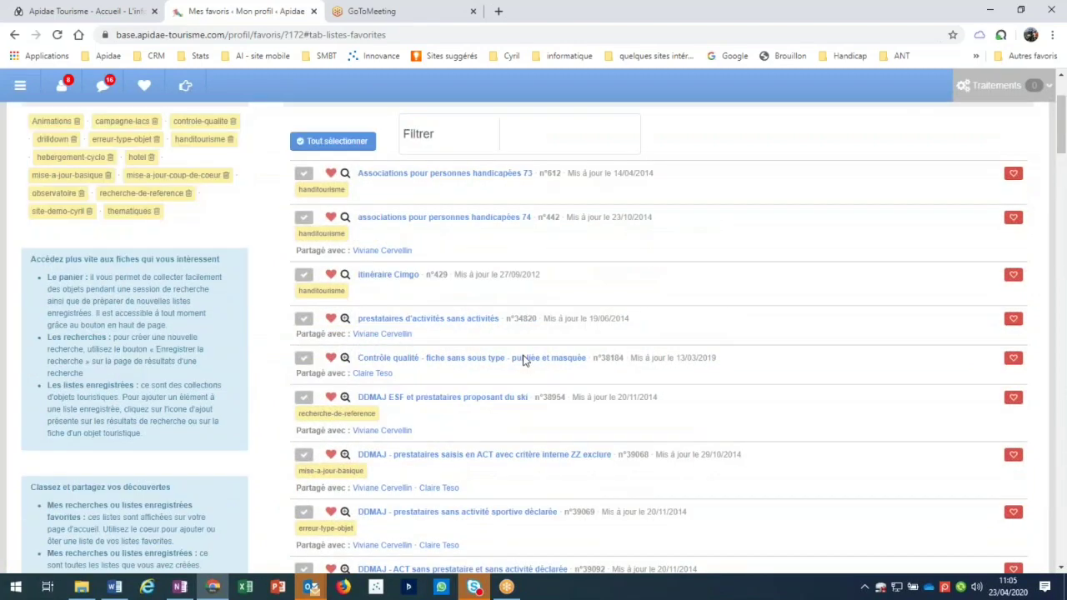
{"action": "scroll", "coordinate": [523, 360], "scroll_direction": "up", "scroll_amount": 1}
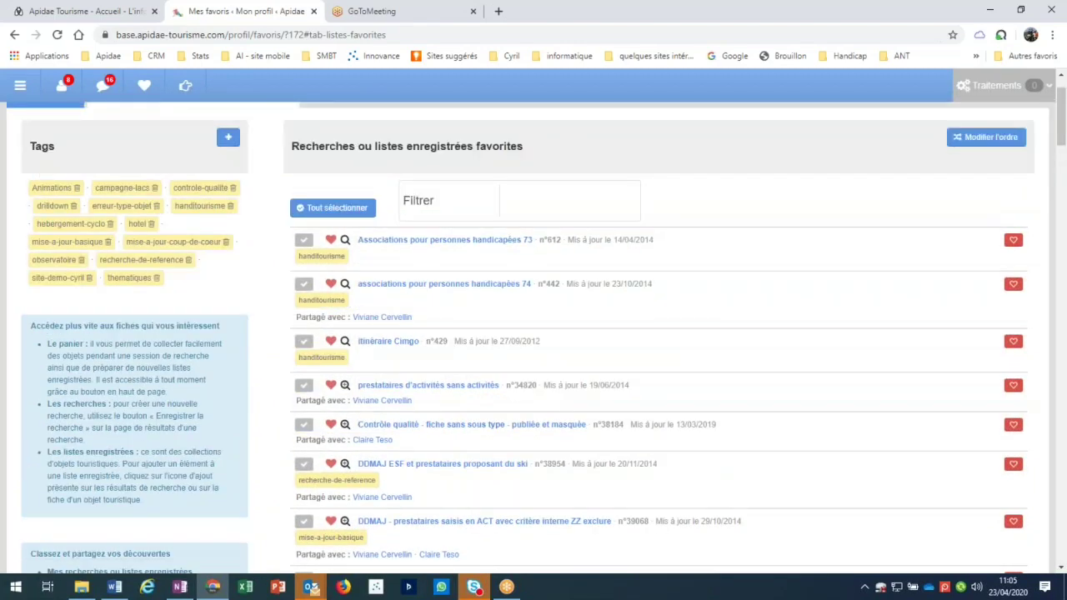
{"action": "left_click", "coordinate": [377, 347]}
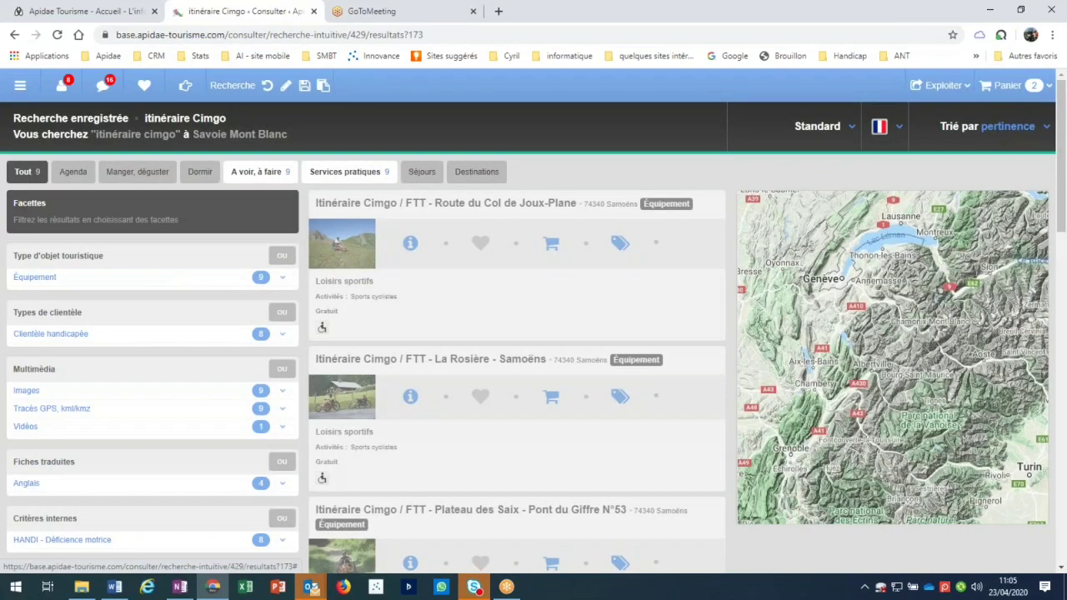
{"action": "scroll", "coordinate": [495, 409], "scroll_direction": "down", "scroll_amount": 5}
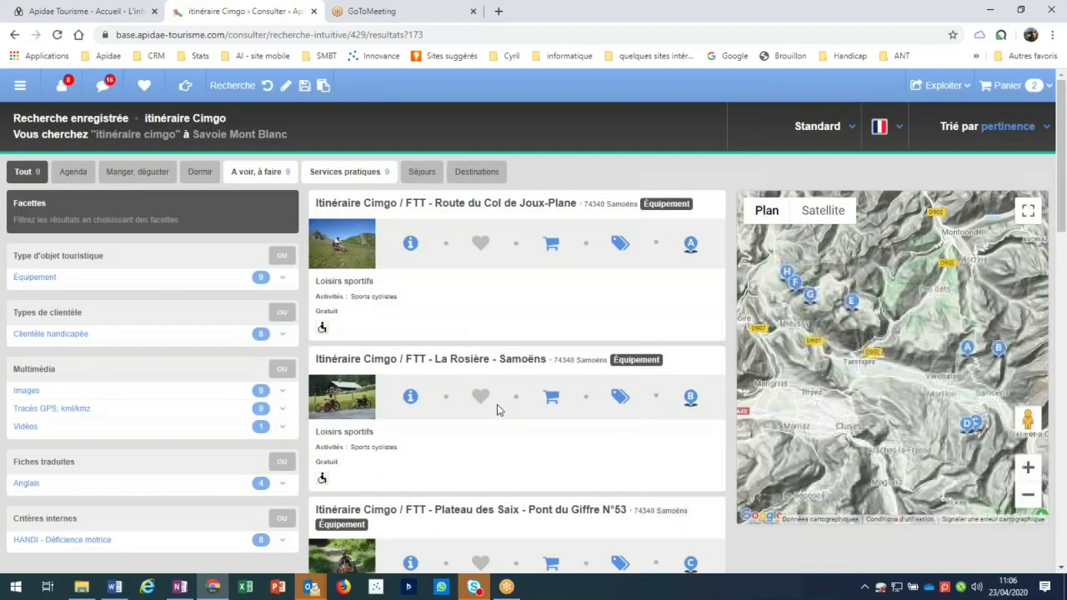
Step: Start a new advanced search and add an object type criterion set to Fête et manifestation
{"action": "left_click", "coordinate": [267, 87]}
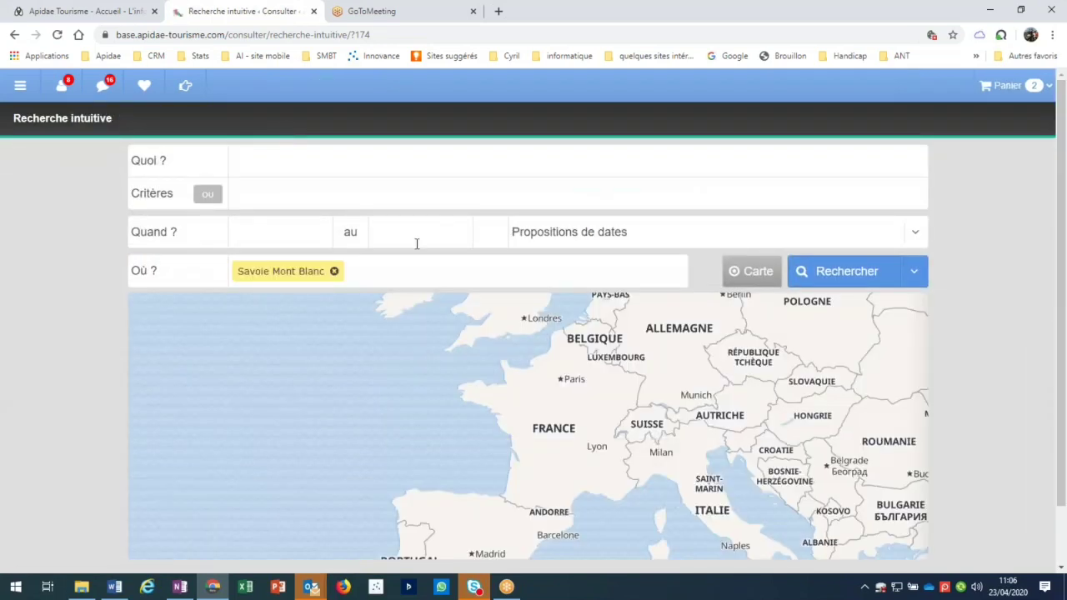
{"action": "left_click", "coordinate": [20, 85]}
{"action": "left_click", "coordinate": [73, 176]}
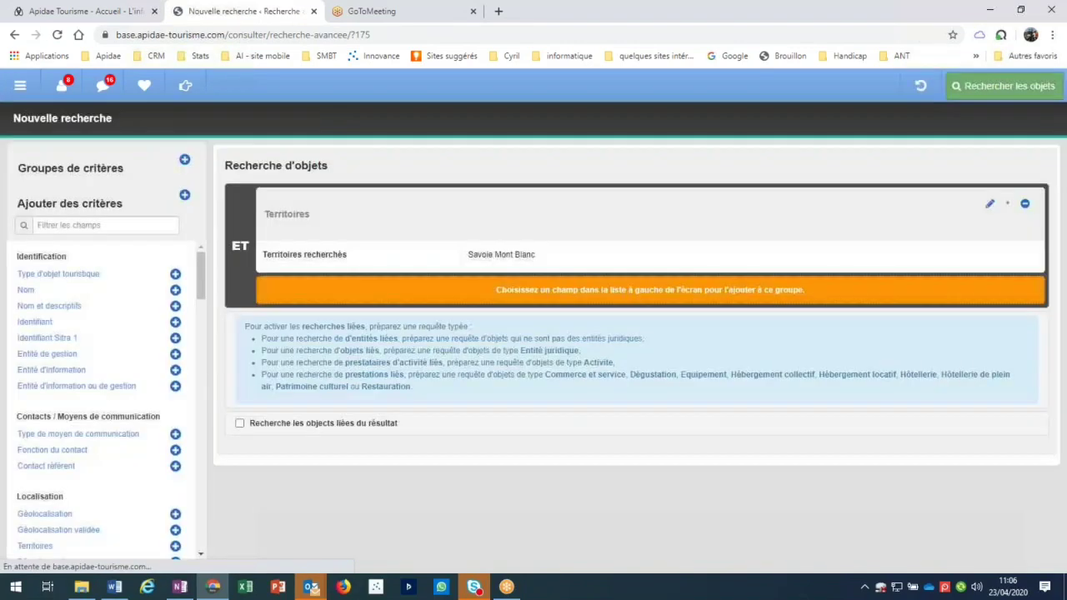
{"action": "left_click", "coordinate": [125, 275]}
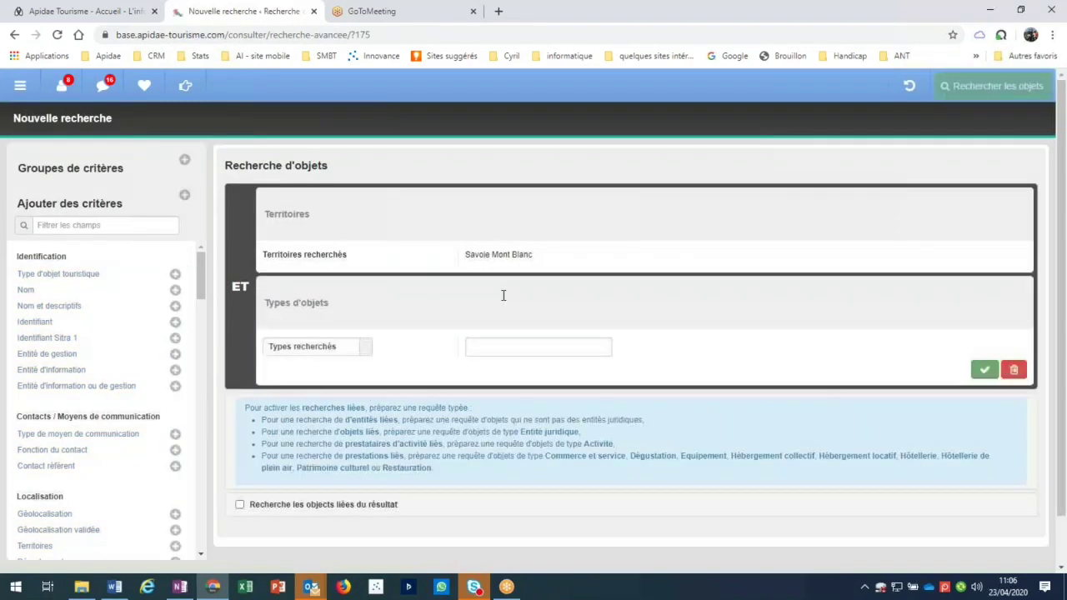
{"action": "scroll", "coordinate": [504, 295], "scroll_direction": "down", "scroll_amount": 1}
{"action": "left_click", "coordinate": [500, 291]}
{"action": "left_click", "coordinate": [535, 381]}
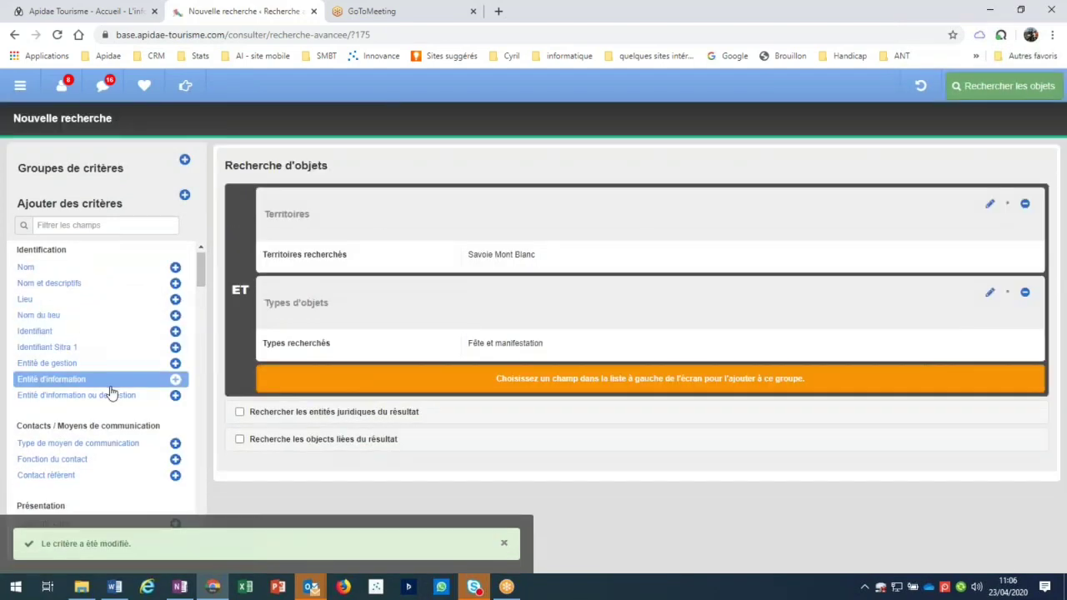
Step: Add an Ouverture criterion to the advanced search
{"action": "scroll", "coordinate": [109, 389], "scroll_direction": "down", "scroll_amount": 5}
{"action": "scroll", "coordinate": [111, 391], "scroll_direction": "down", "scroll_amount": 10}
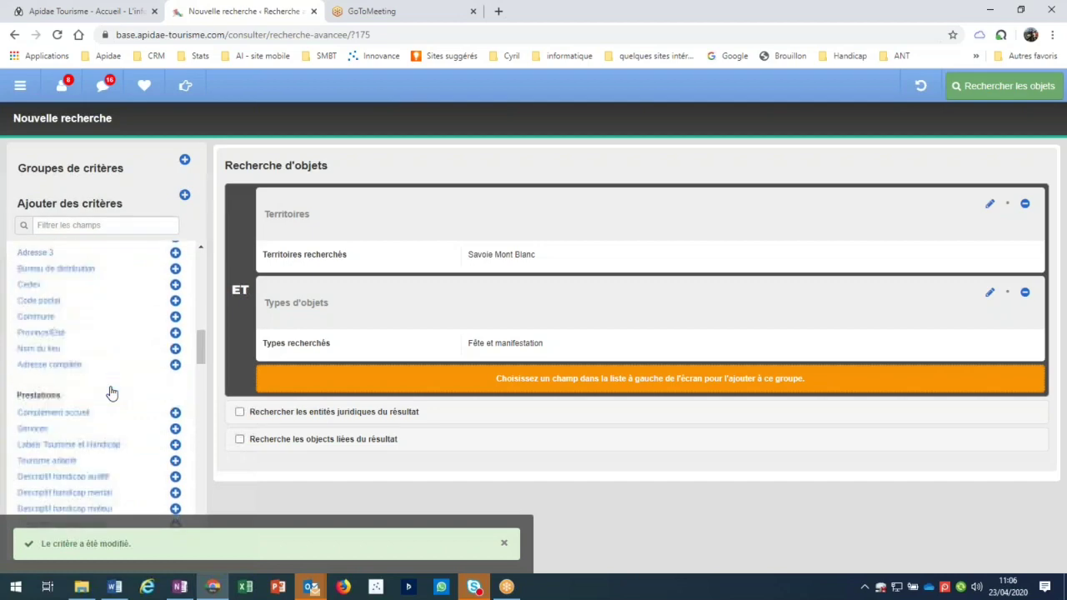
{"action": "scroll", "coordinate": [111, 392], "scroll_direction": "down", "scroll_amount": 4}
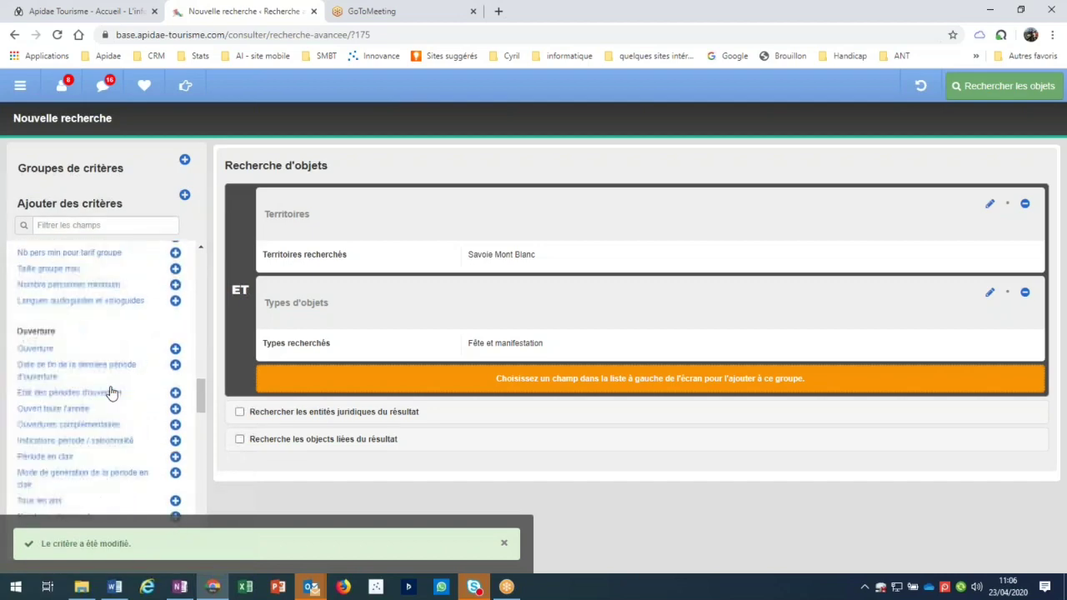
{"action": "left_click", "coordinate": [175, 342]}
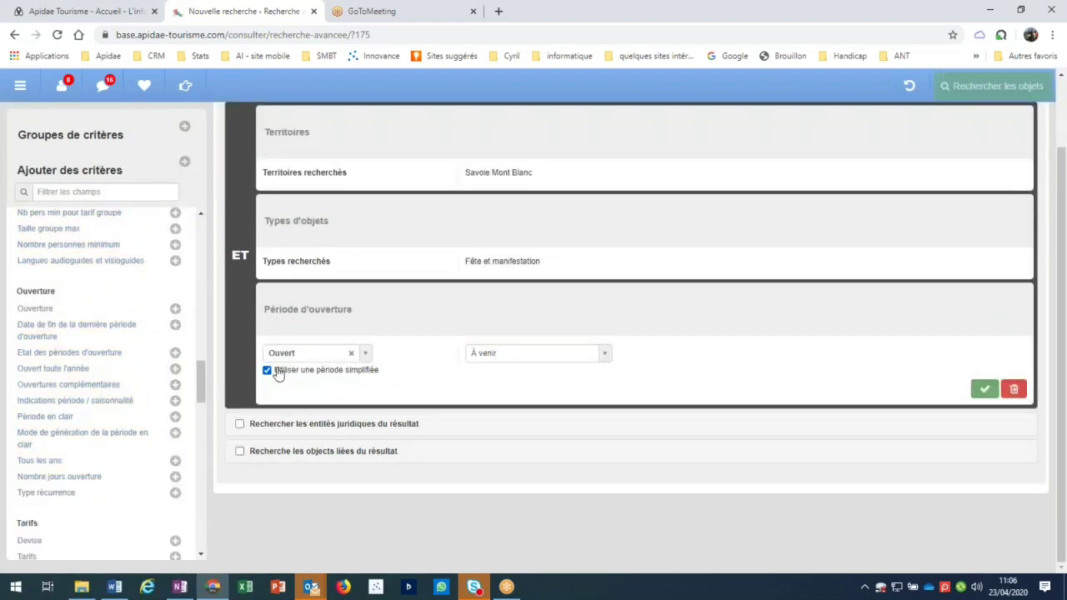
Step: Look at the exact start and end date fields of the opening period, and return to the simplified period
{"action": "left_click", "coordinate": [266, 371]}
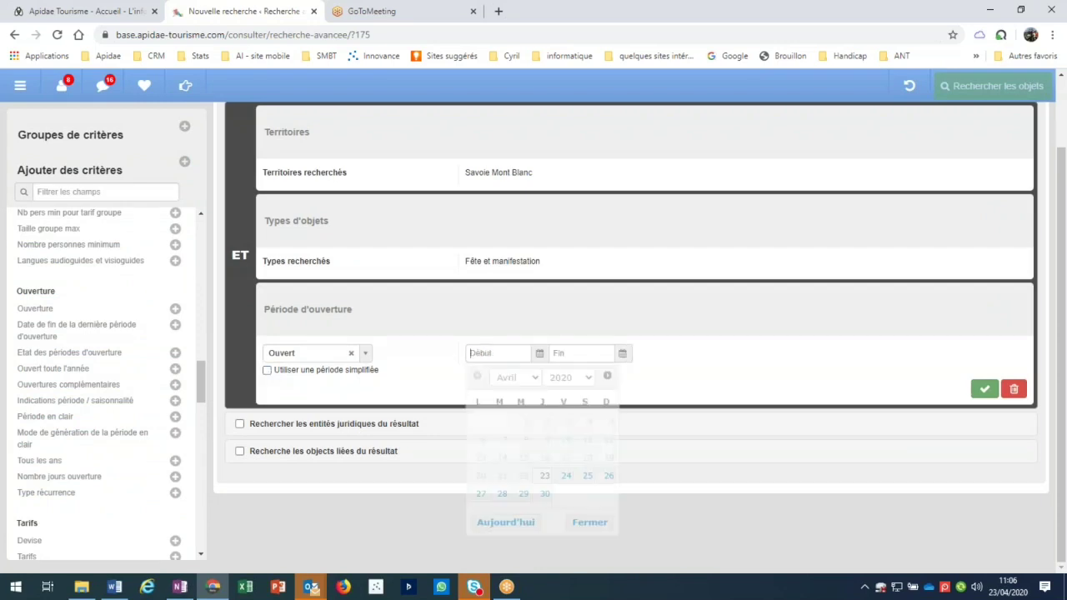
{"action": "left_click", "coordinate": [583, 354]}
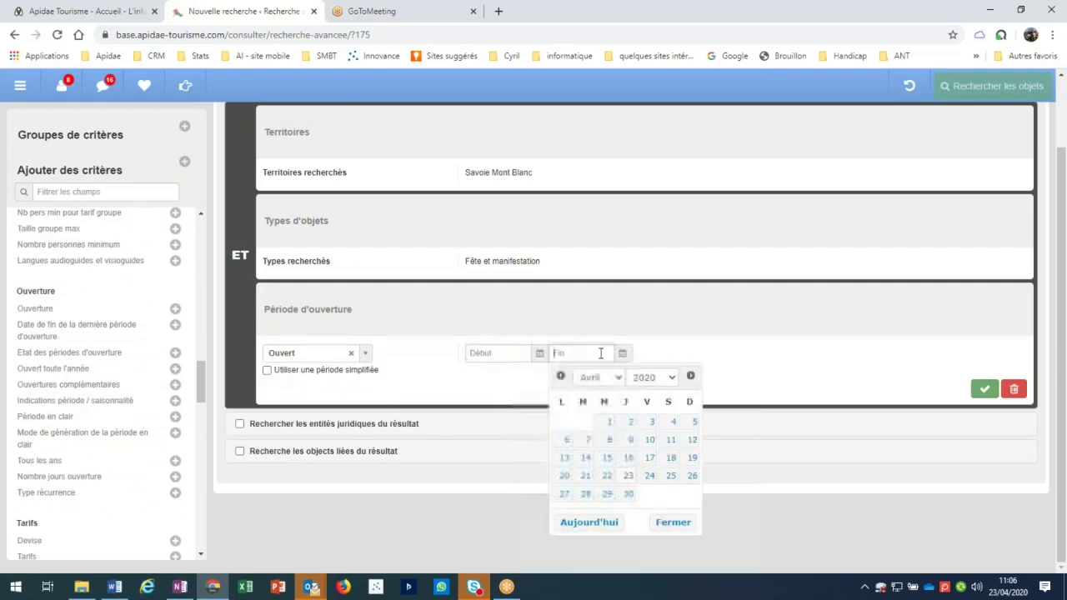
{"action": "left_click", "coordinate": [289, 372]}
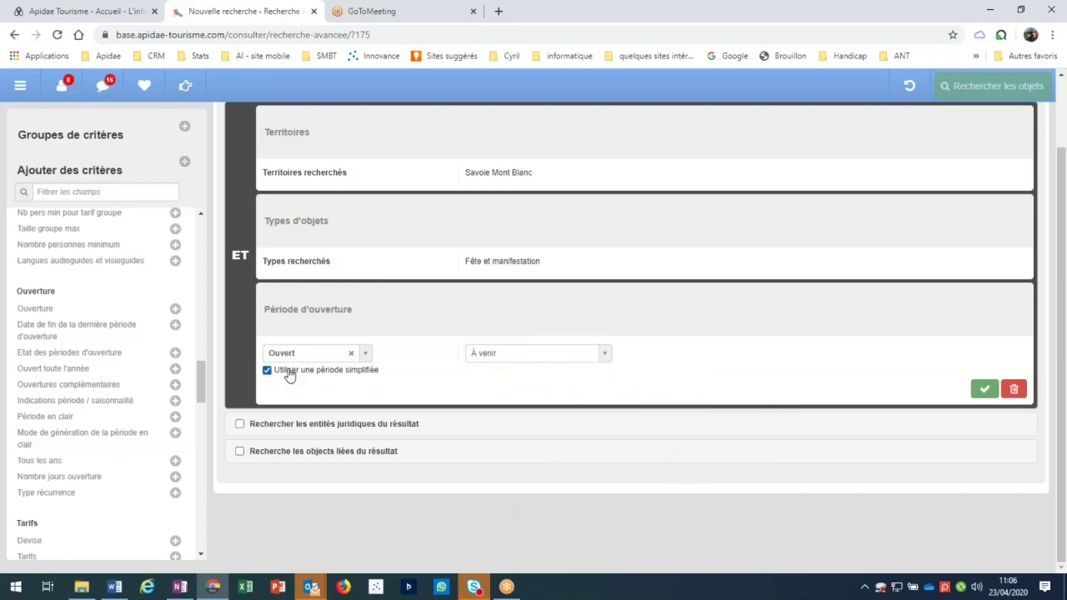
Step: Set the simplified opening period to Aujourd'hui and validate the criterion
{"action": "left_click", "coordinate": [533, 360]}
{"action": "left_click", "coordinate": [519, 392]}
{"action": "left_click", "coordinate": [983, 390]}
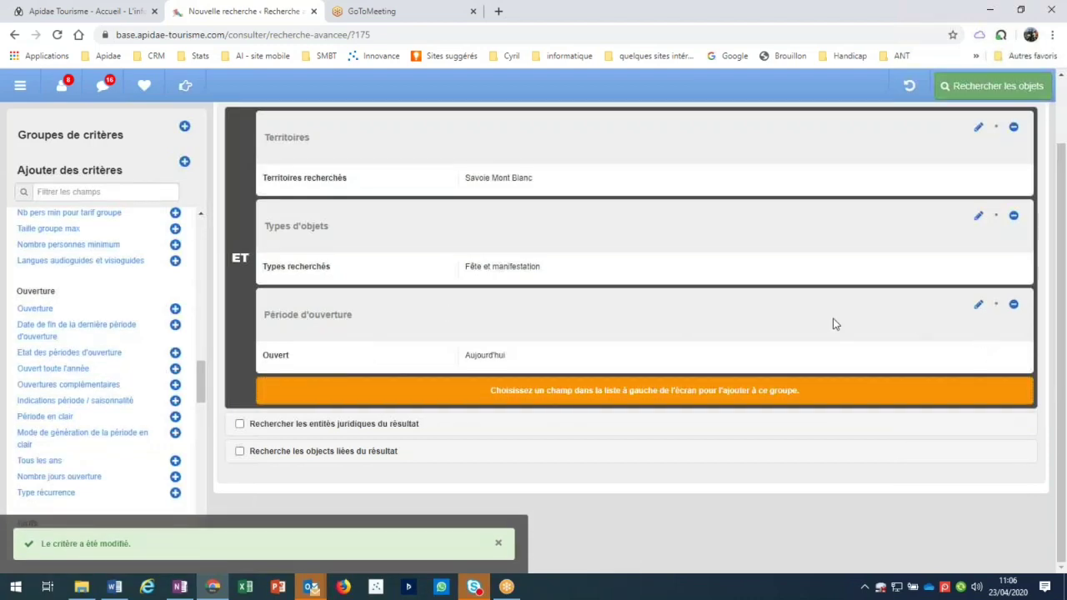
Step: Replace the Types d'objets criterion with the Recommandé par mauvais temps criterion and run the search
{"action": "left_click", "coordinate": [1010, 216]}
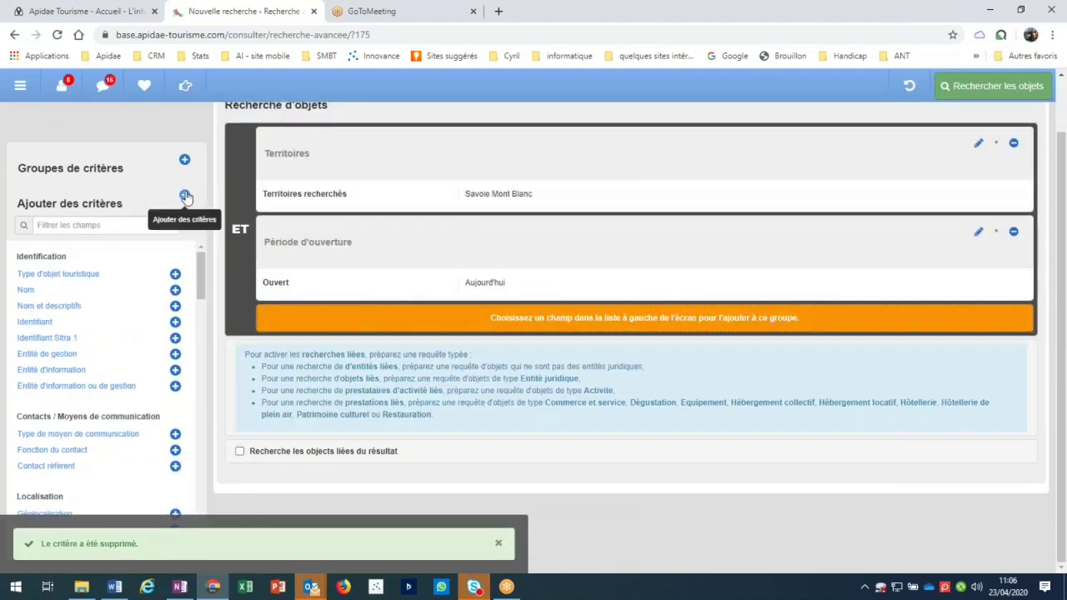
{"action": "left_click", "coordinate": [185, 196]}
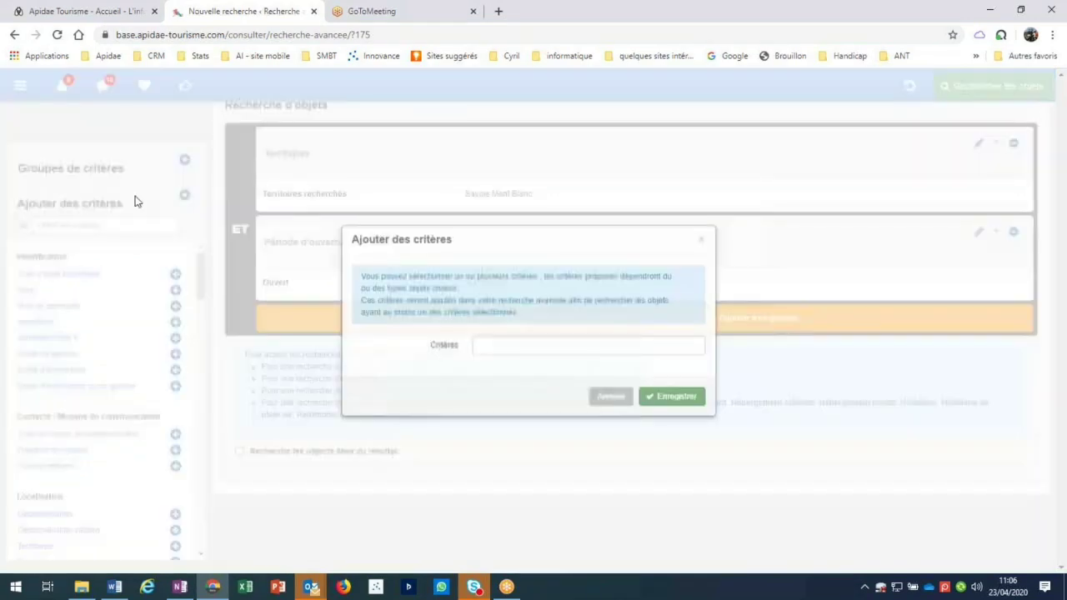
{"action": "left_click", "coordinate": [493, 345]}
{"action": "type", "text": "recommandé"}
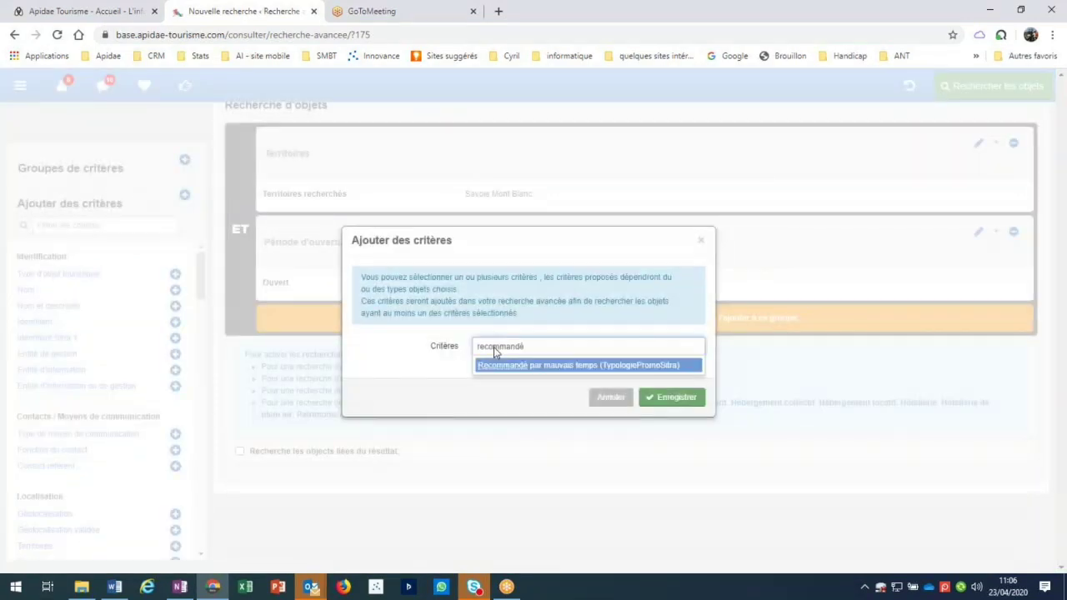
{"action": "left_click", "coordinate": [542, 365]}
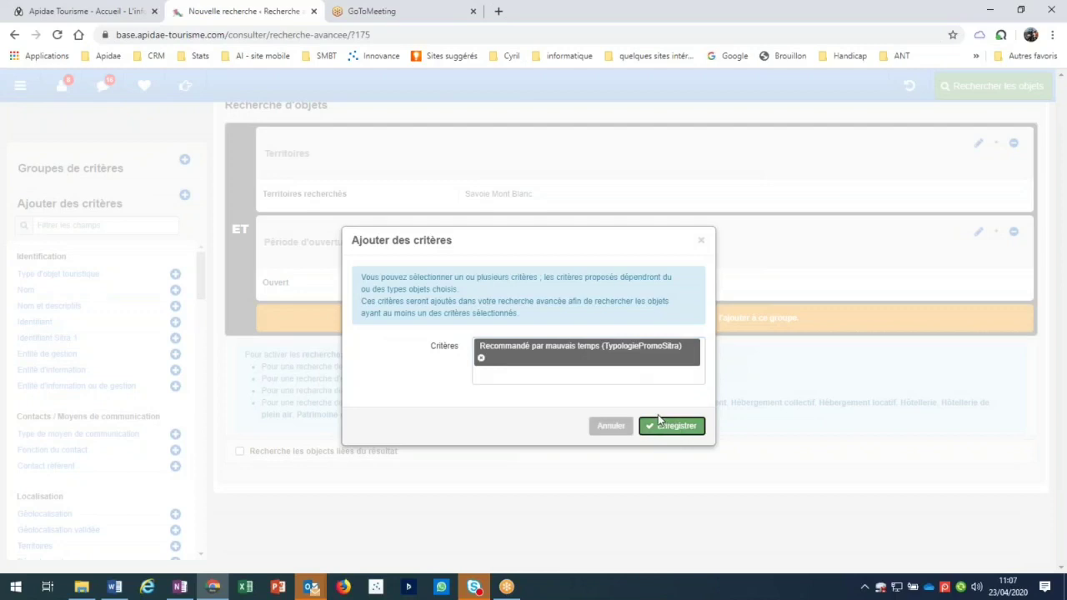
{"action": "left_click", "coordinate": [671, 426]}
{"action": "scroll", "coordinate": [654, 417], "scroll_direction": "down", "scroll_amount": 2}
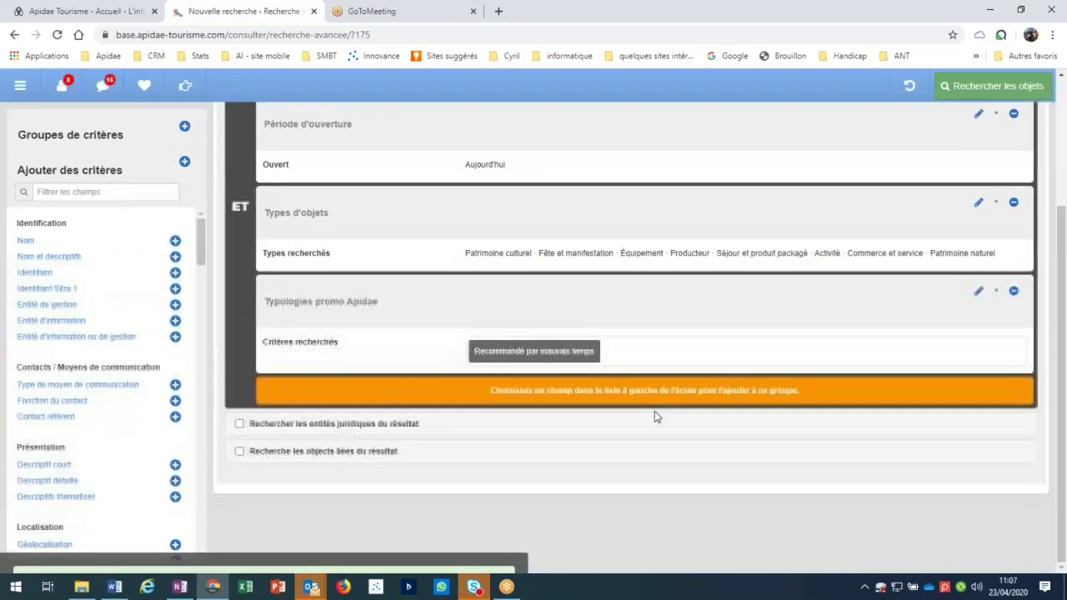
{"action": "left_click", "coordinate": [1000, 87]}
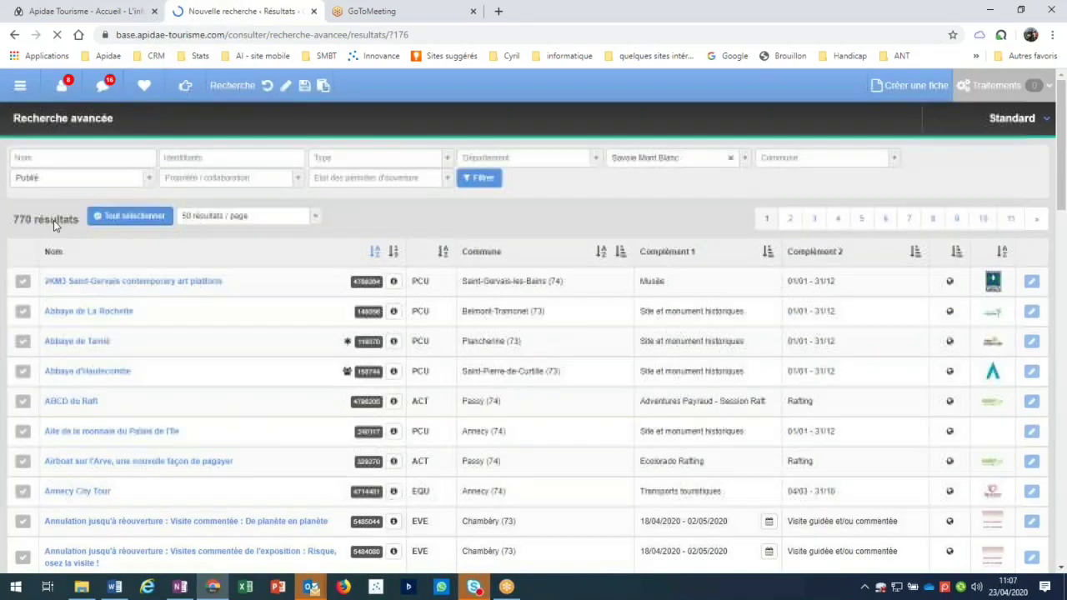
Step: Reopen the search criteria for editing, filter the available fields by "ouv", and rerun the search
{"action": "left_click", "coordinate": [285, 85]}
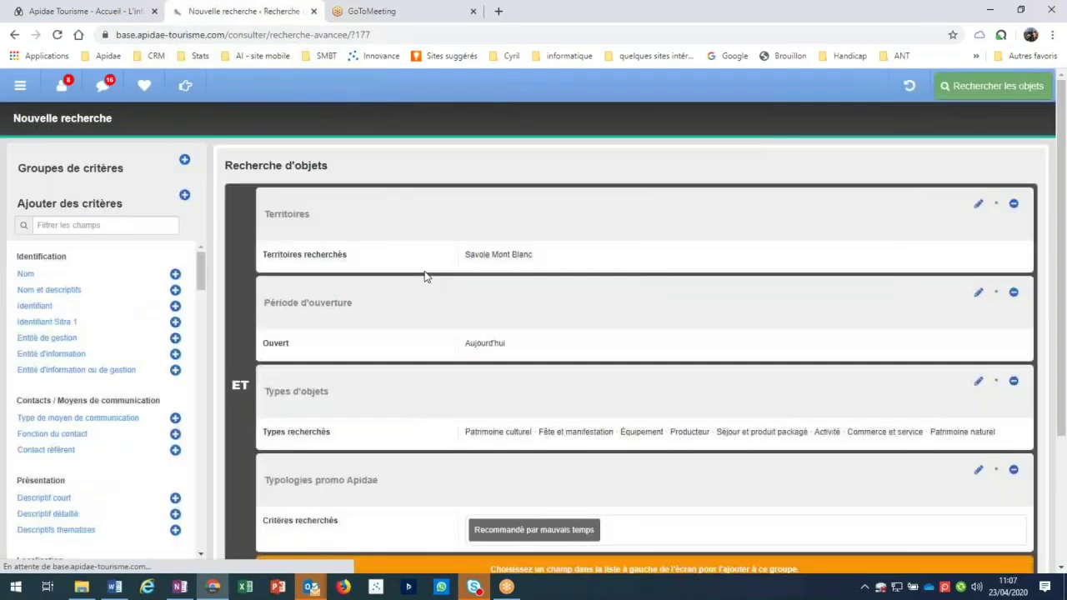
{"action": "left_click", "coordinate": [103, 223]}
{"action": "type", "text": "ouv"}
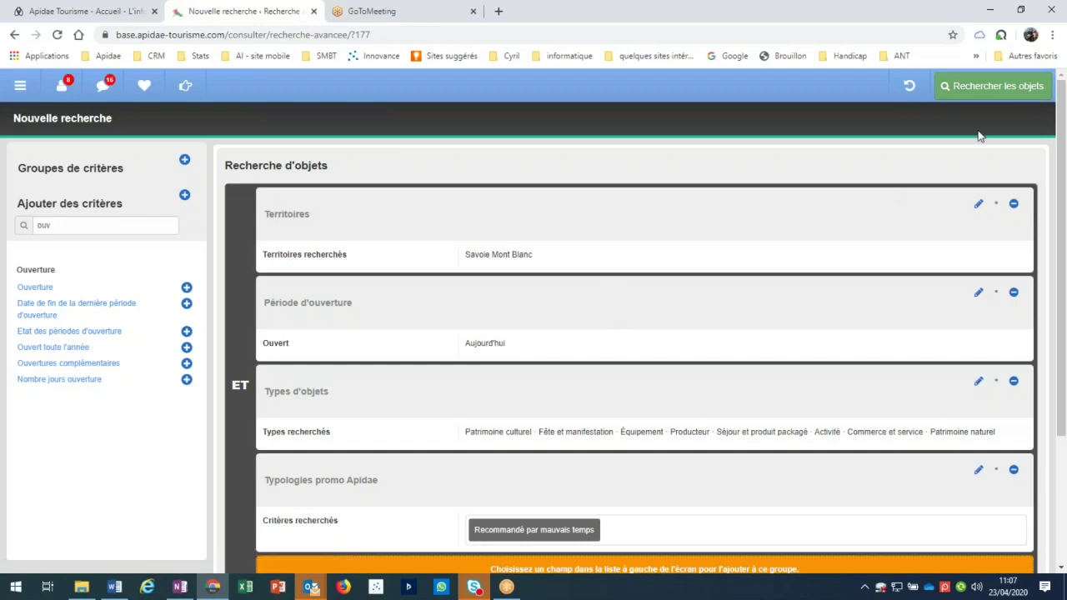
{"action": "left_click", "coordinate": [1003, 90]}
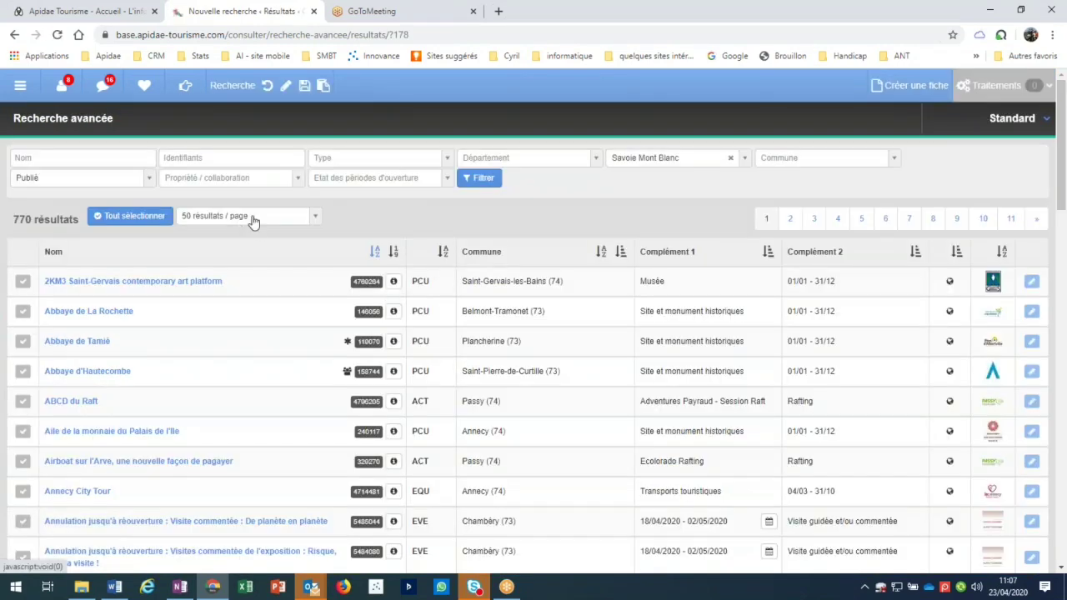
Step: Set the results list to display 200 results per page
{"action": "left_click", "coordinate": [253, 219]}
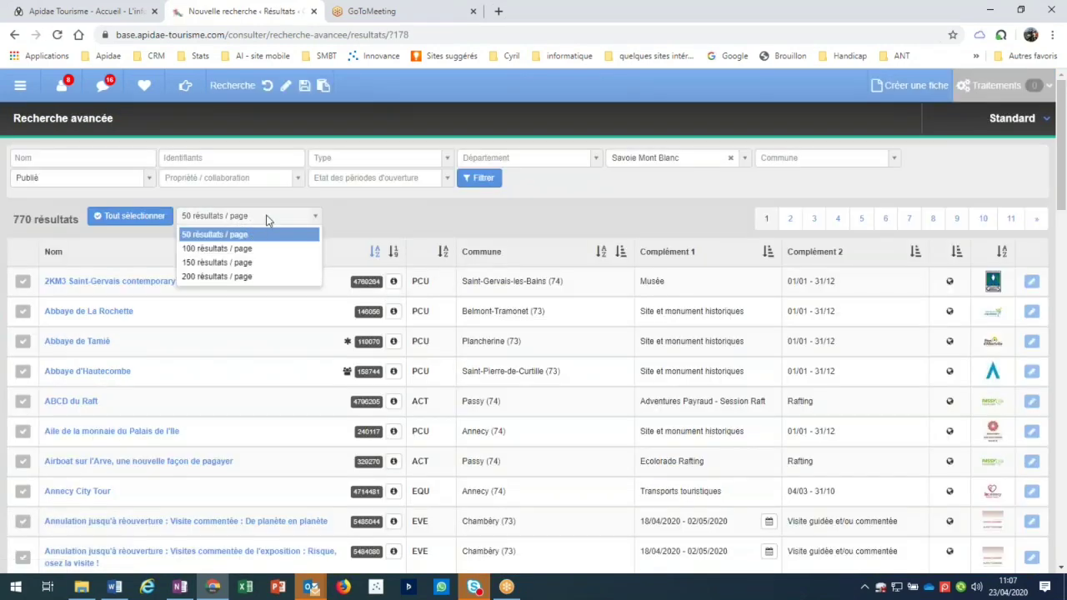
{"action": "left_click", "coordinate": [238, 280]}
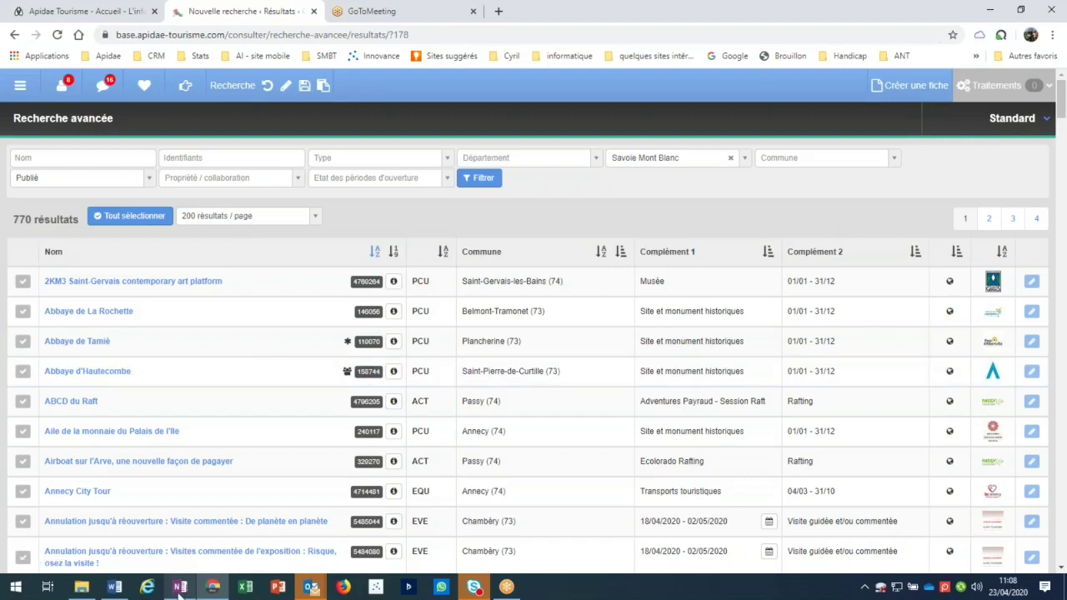
Step: Open the saved search "EVE portée locale ou + et ACT culturelle catégorie = stage" from its link in the other window, and edit its criteria
{"action": "left_click", "coordinate": [214, 586]}
{"action": "left_click", "coordinate": [214, 587]}
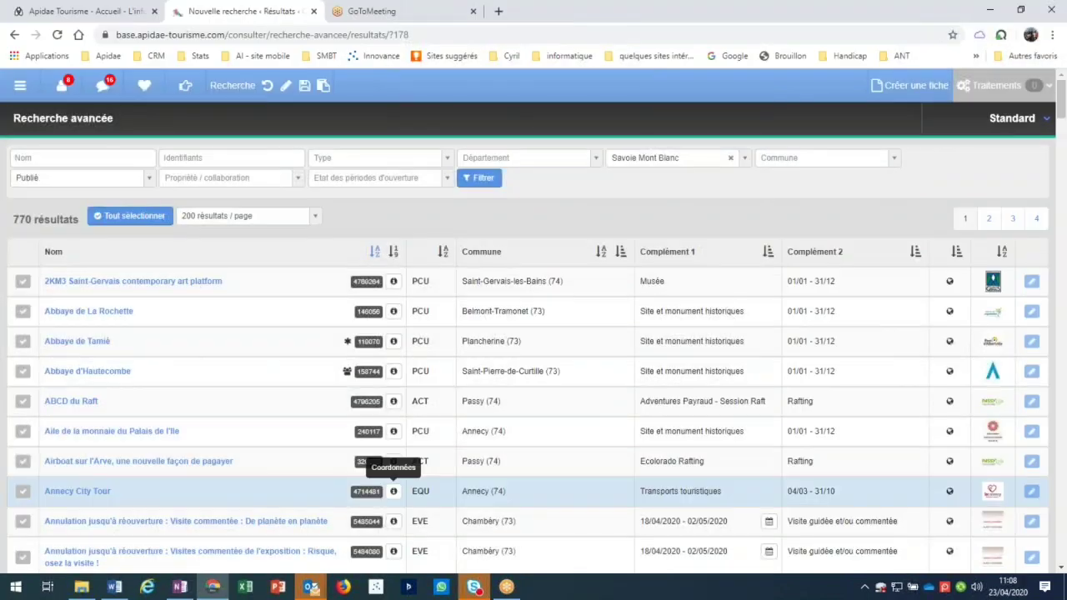
{"action": "key", "text": "alt+Tab"}
{"action": "left_click", "coordinate": [361, 490]}
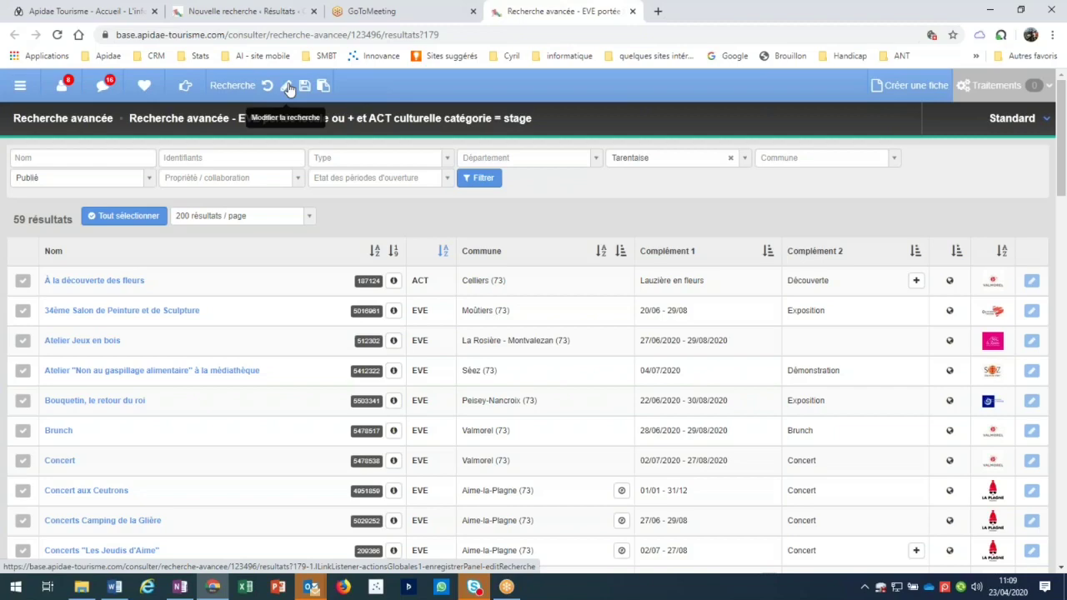
{"action": "left_click", "coordinate": [287, 87]}
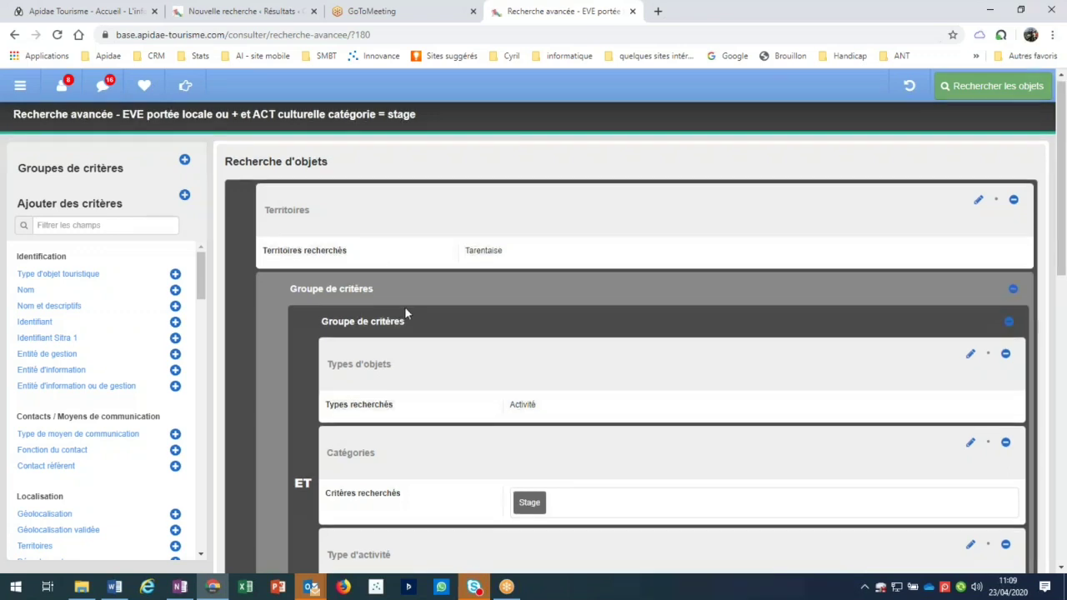
Step: Examine how the nested ET and OU criteria groups of the saved search are structured, changing the page zoom for an overview
{"action": "scroll", "coordinate": [405, 306], "scroll_direction": "down", "scroll_amount": 1}
{"action": "scroll", "coordinate": [405, 308], "scroll_direction": "down", "scroll_amount": 1}
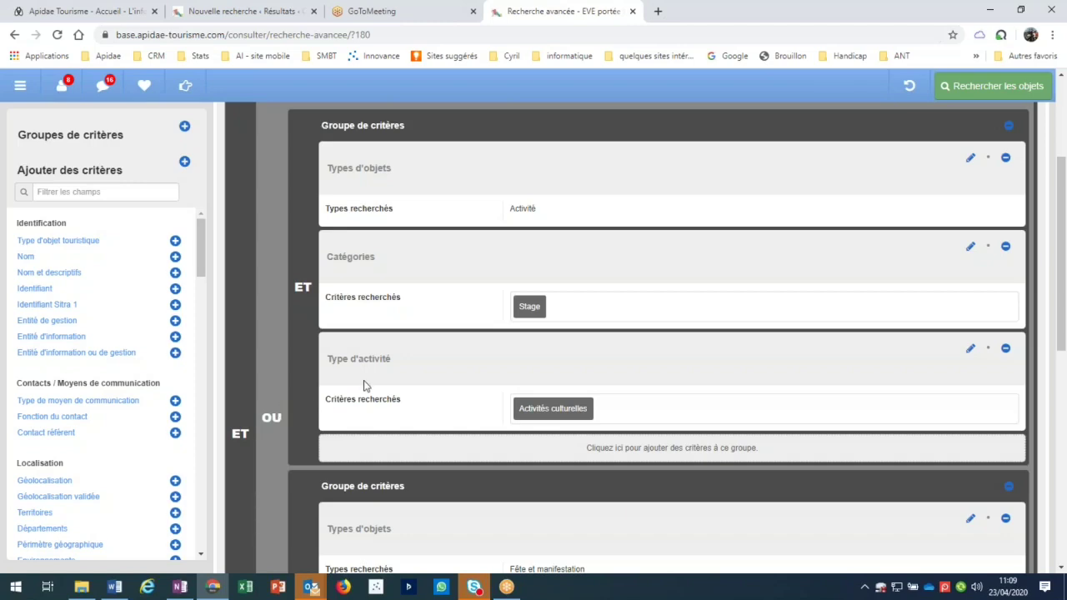
{"action": "key", "text": "ctrl+minus"}
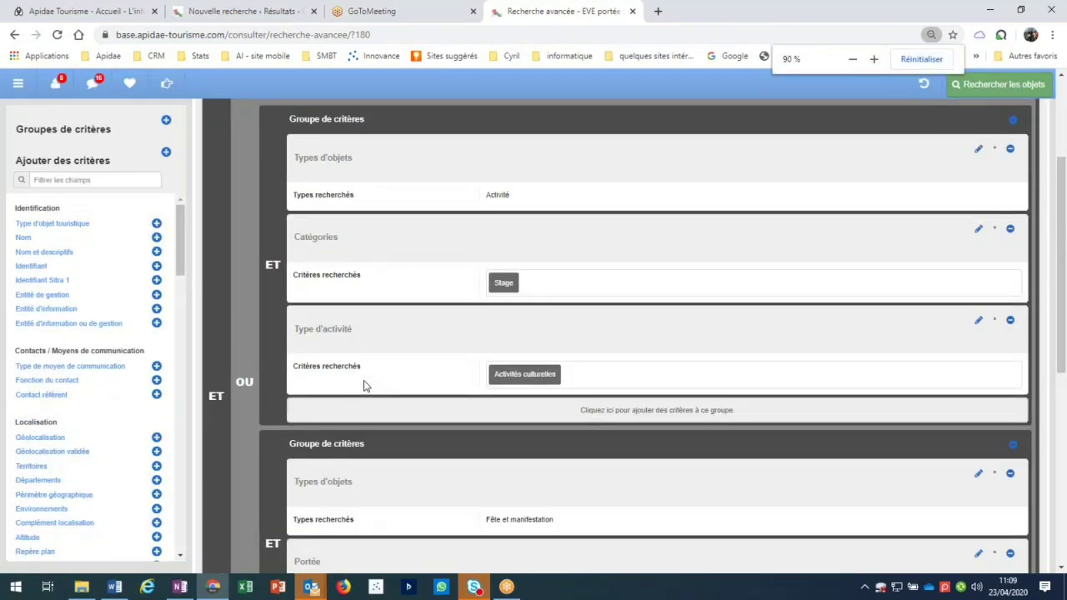
{"action": "key", "text": "ctrl+minus"}
{"action": "key", "text": "ctrl+minus"}
{"action": "key", "text": "ctrl+minus"}
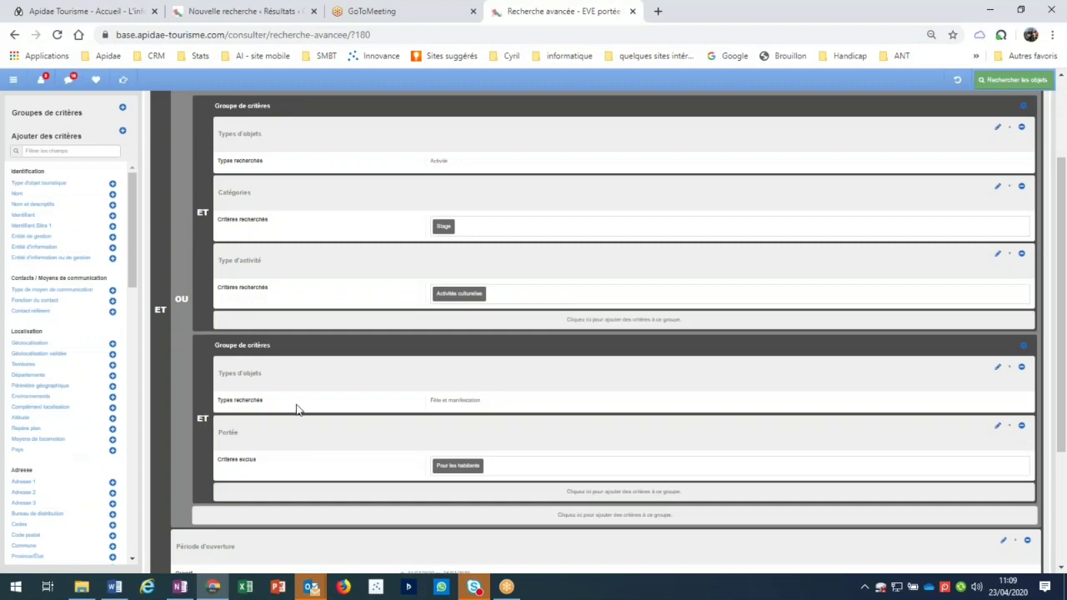
{"action": "key", "text": "ctrl+plus"}
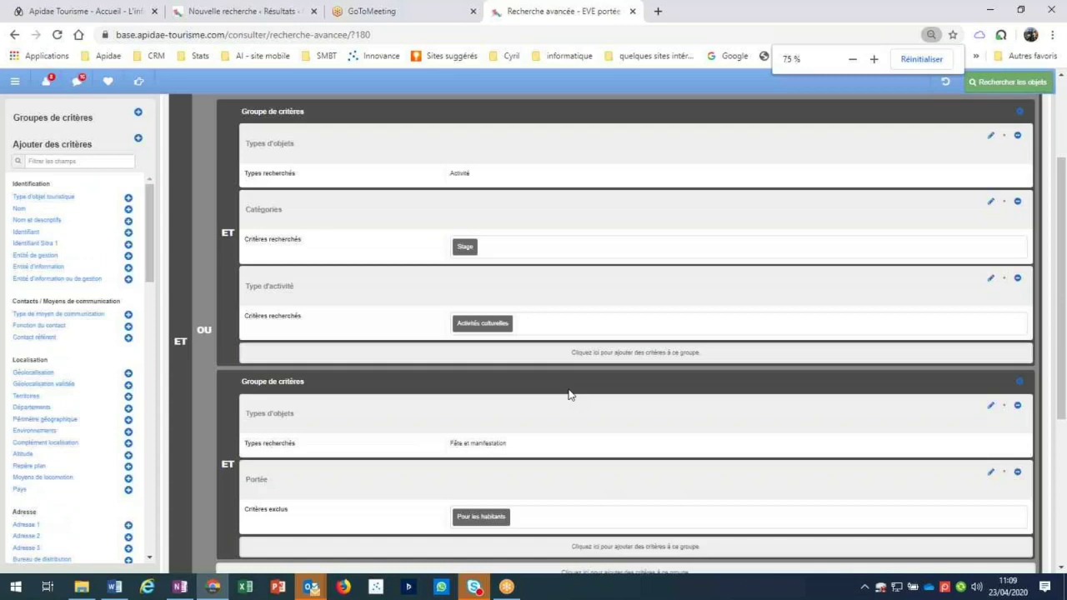
{"action": "scroll", "coordinate": [569, 395], "scroll_direction": "up", "scroll_amount": 1}
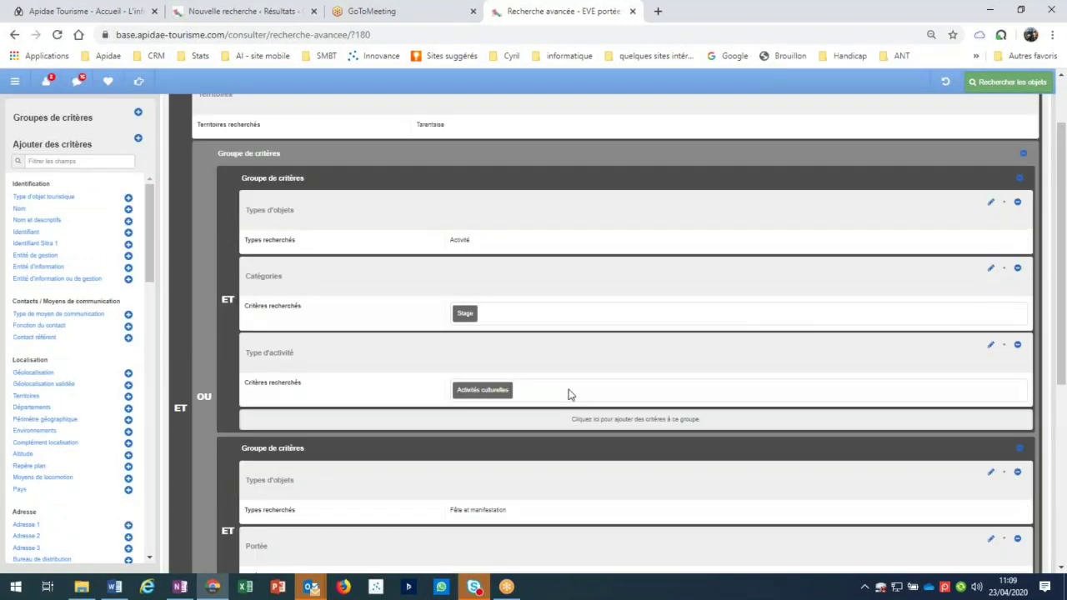
{"action": "scroll", "coordinate": [569, 394], "scroll_direction": "up", "scroll_amount": 1}
{"action": "key", "text": "ctrl+plus"}
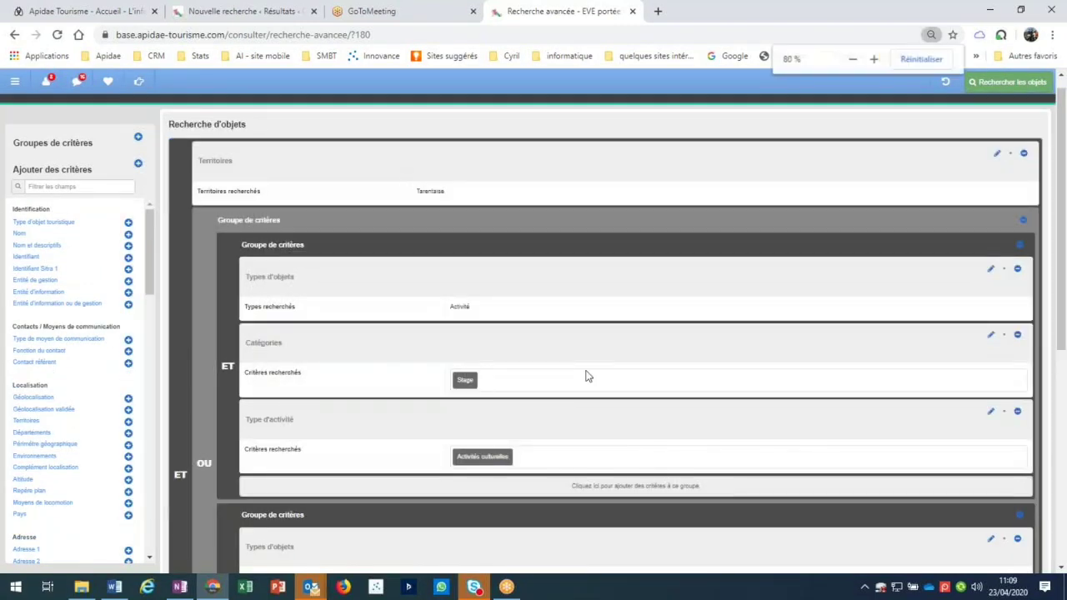
{"action": "key", "text": "ctrl+plus"}
{"action": "key", "text": "ctrl+plus"}
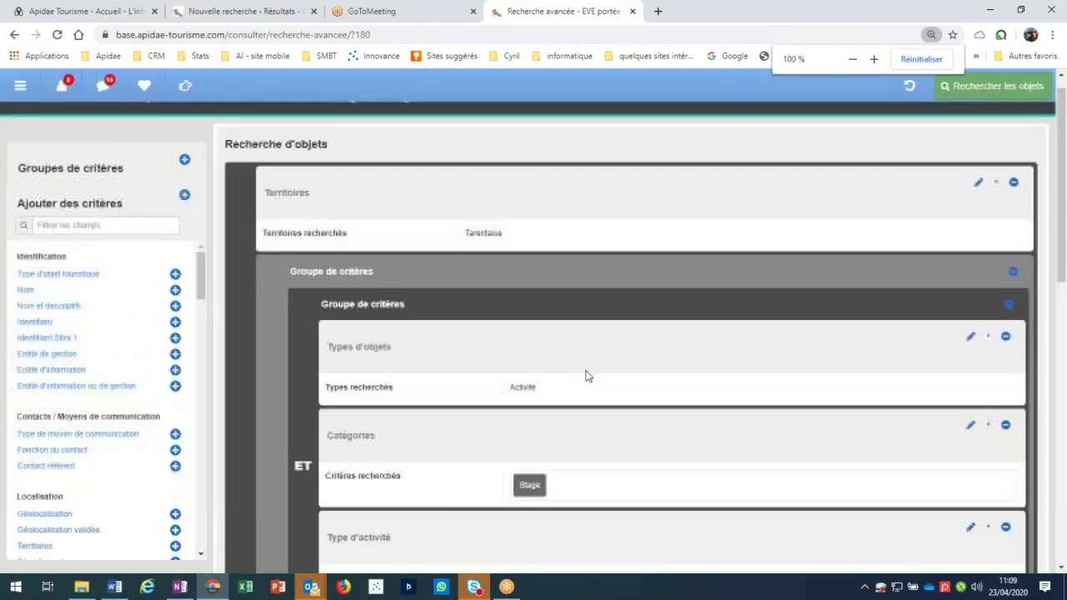
Step: Review the Activité group, the Fête et manifestation group with its excluded Portée criterion, and the opening period of the saved search
{"action": "scroll", "coordinate": [641, 348], "scroll_direction": "down", "scroll_amount": 2}
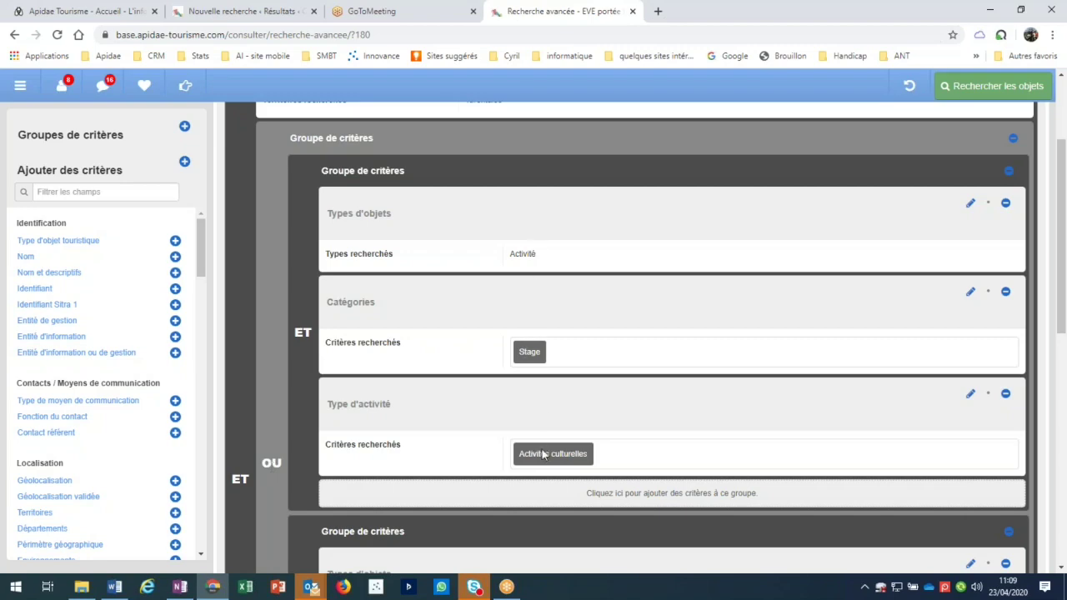
{"action": "scroll", "coordinate": [586, 345], "scroll_direction": "down", "scroll_amount": 1}
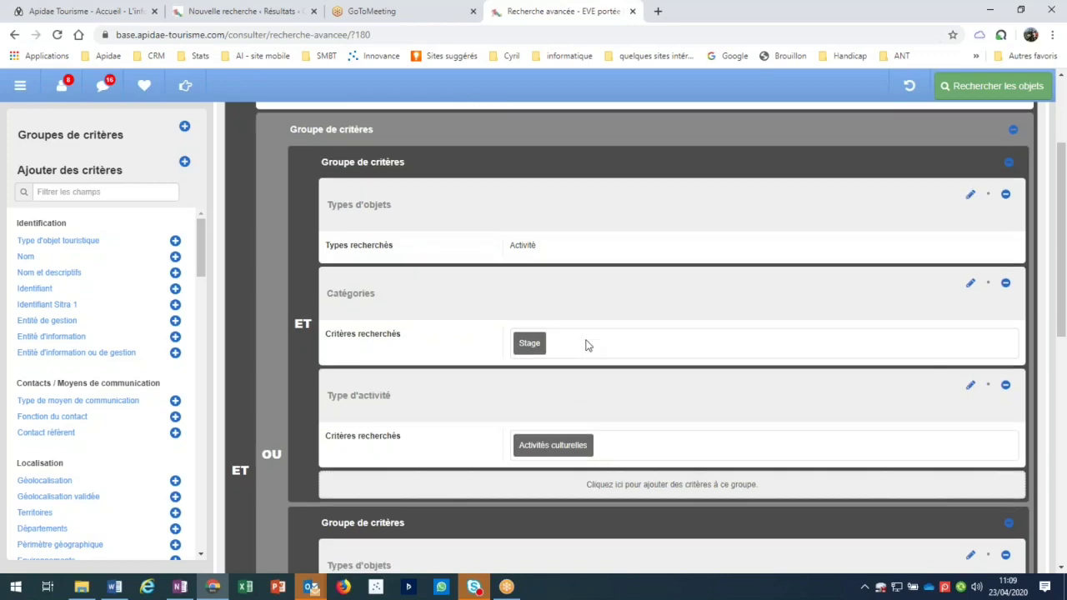
{"action": "scroll", "coordinate": [586, 345], "scroll_direction": "down", "scroll_amount": 3}
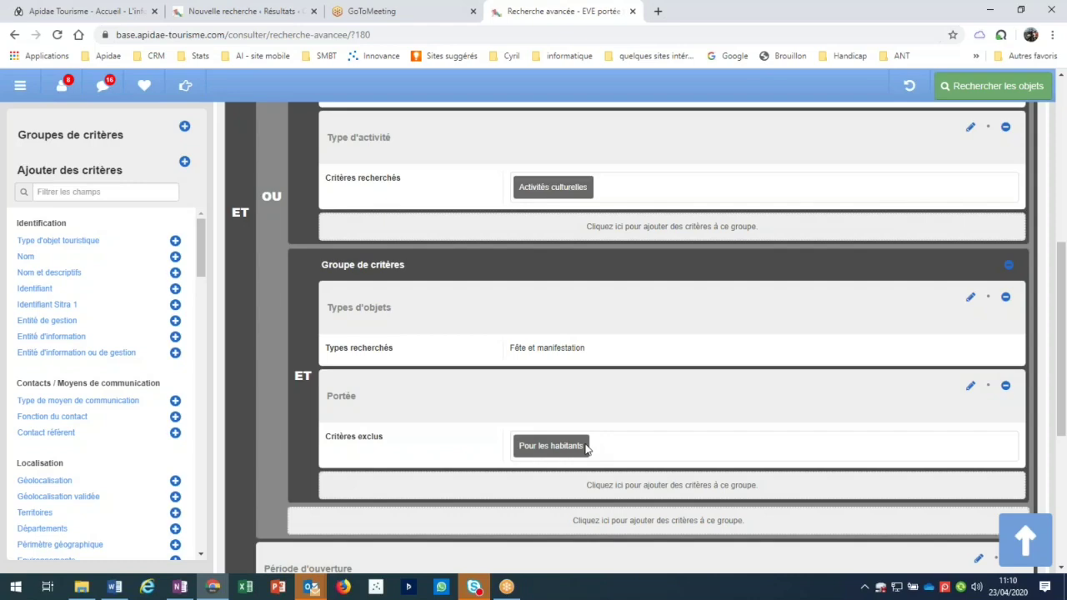
{"action": "scroll", "coordinate": [649, 338], "scroll_direction": "down", "scroll_amount": 1}
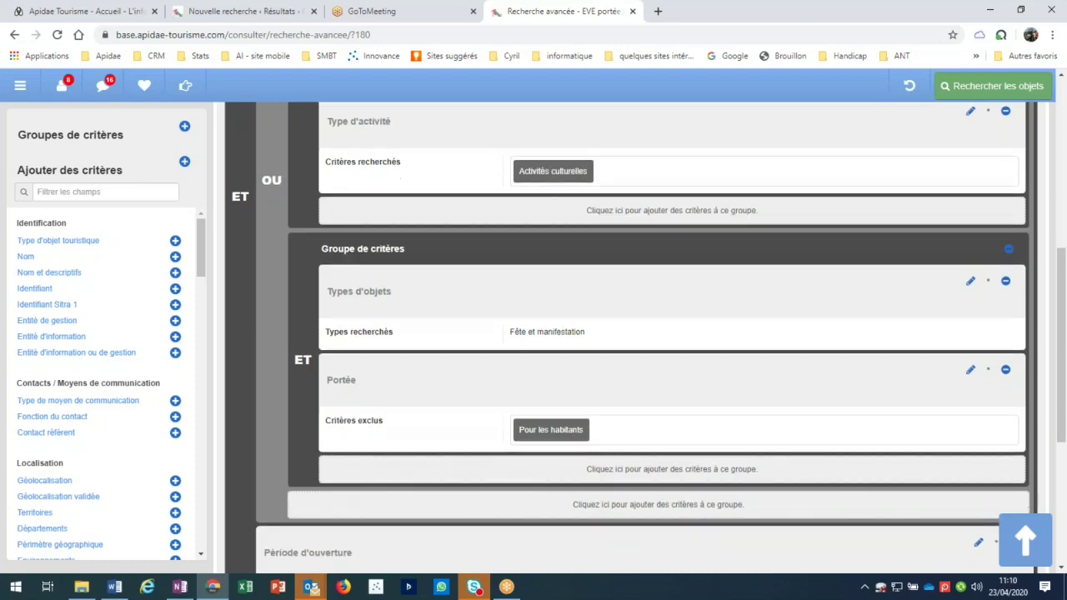
{"action": "scroll", "coordinate": [475, 410], "scroll_direction": "down", "scroll_amount": 2}
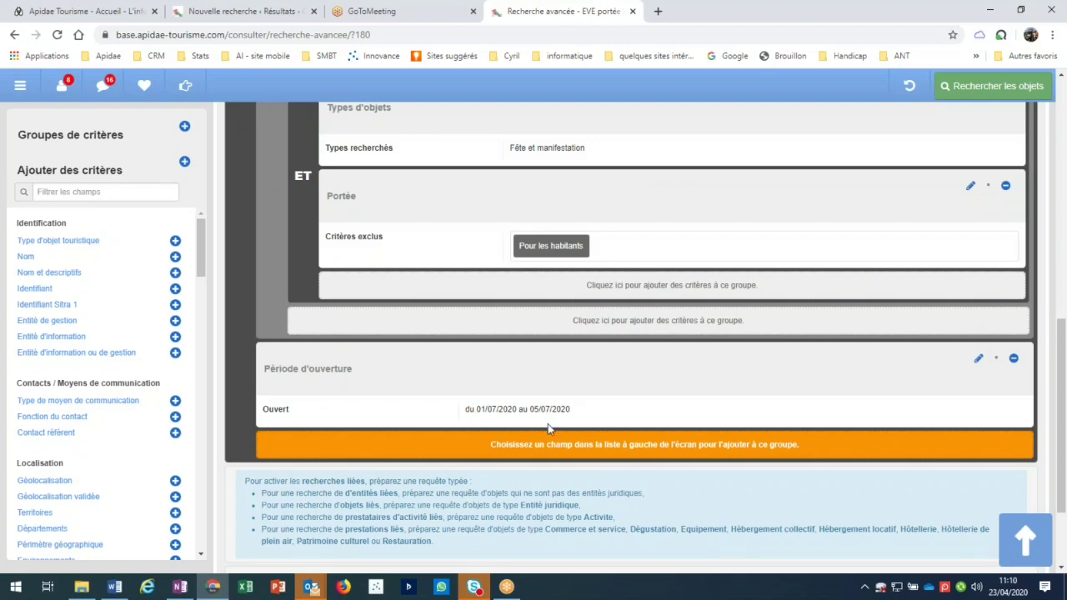
{"action": "scroll", "coordinate": [549, 428], "scroll_direction": "up", "scroll_amount": 1}
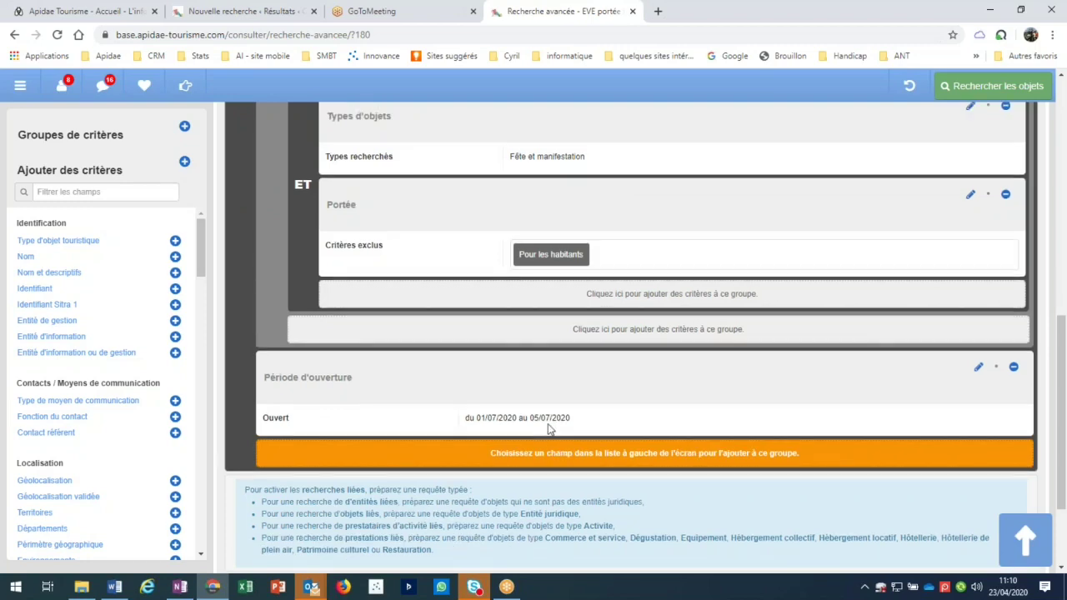
{"action": "scroll", "coordinate": [549, 429], "scroll_direction": "up", "scroll_amount": 5}
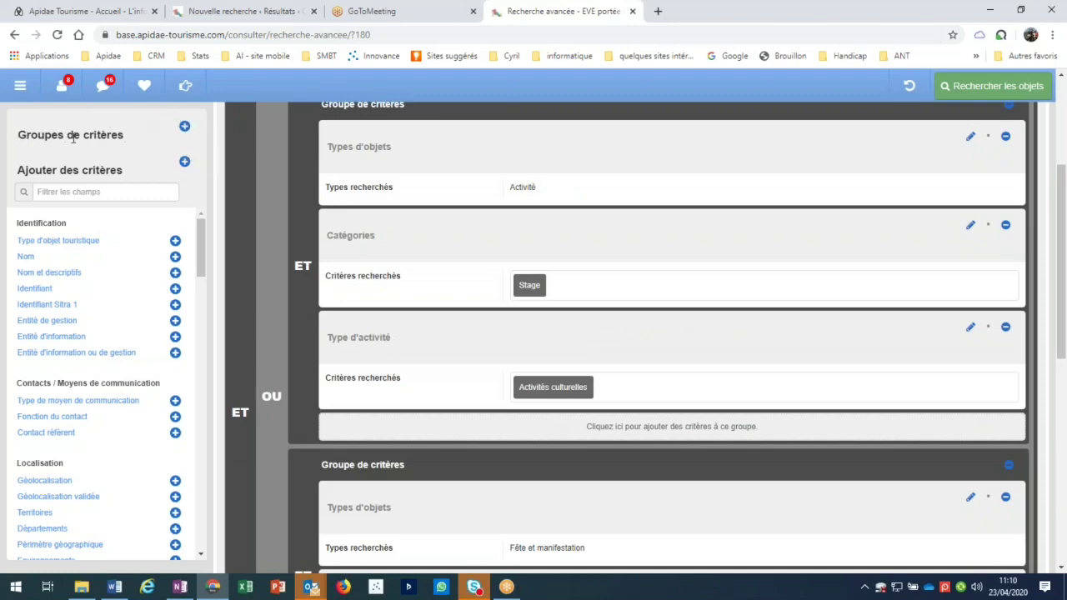
{"action": "scroll", "coordinate": [208, 259], "scroll_direction": "up", "scroll_amount": 1}
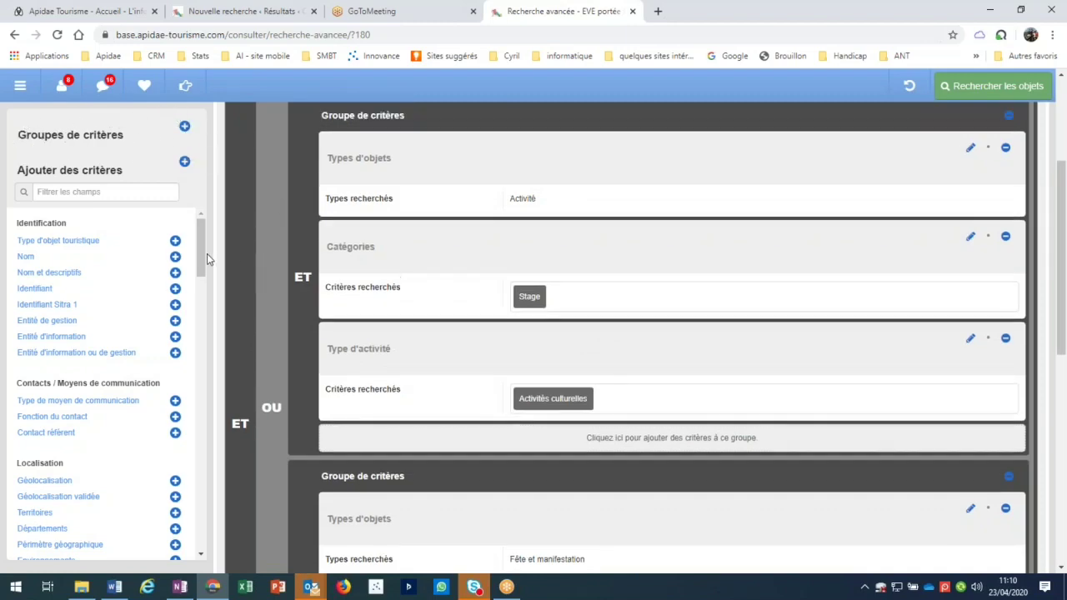
{"action": "scroll", "coordinate": [207, 253], "scroll_direction": "up", "scroll_amount": 3}
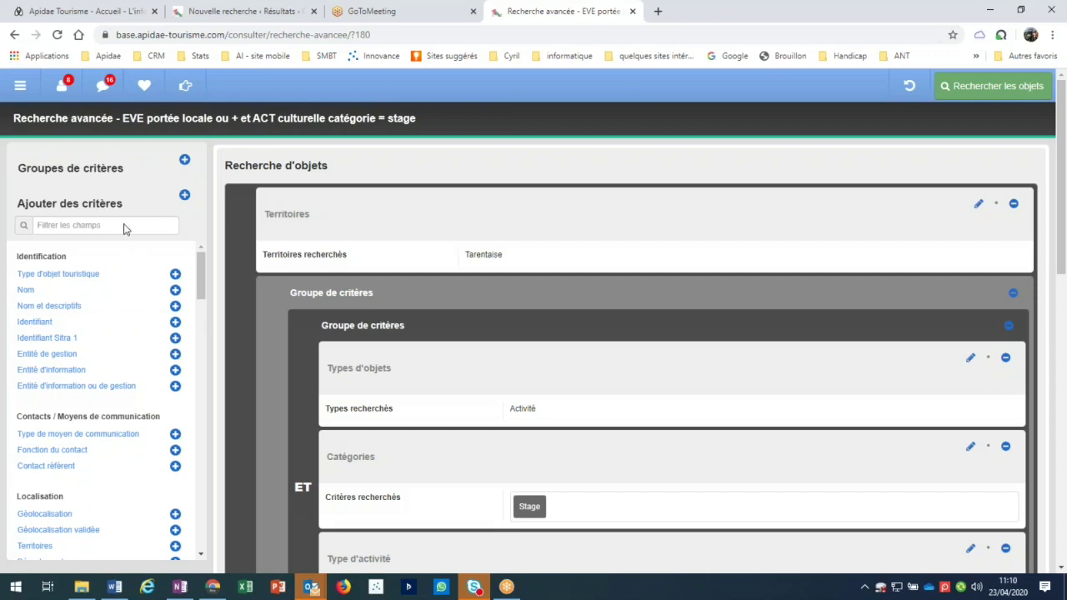
Step: Start a new search and add a new criteria group alongside the Territoires criterion
{"action": "left_click", "coordinate": [909, 85]}
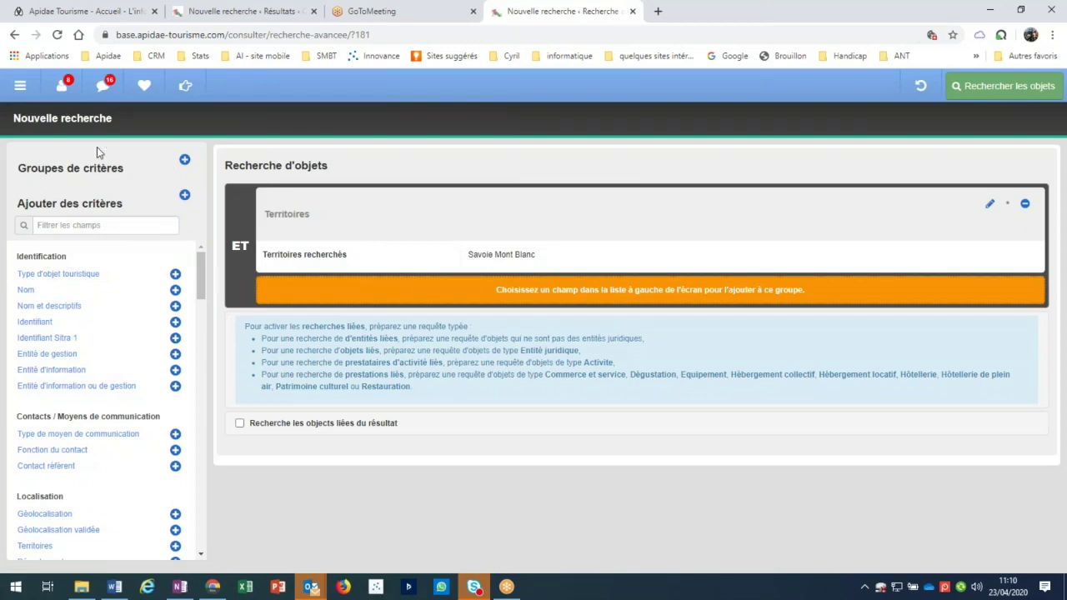
{"action": "left_click", "coordinate": [185, 161]}
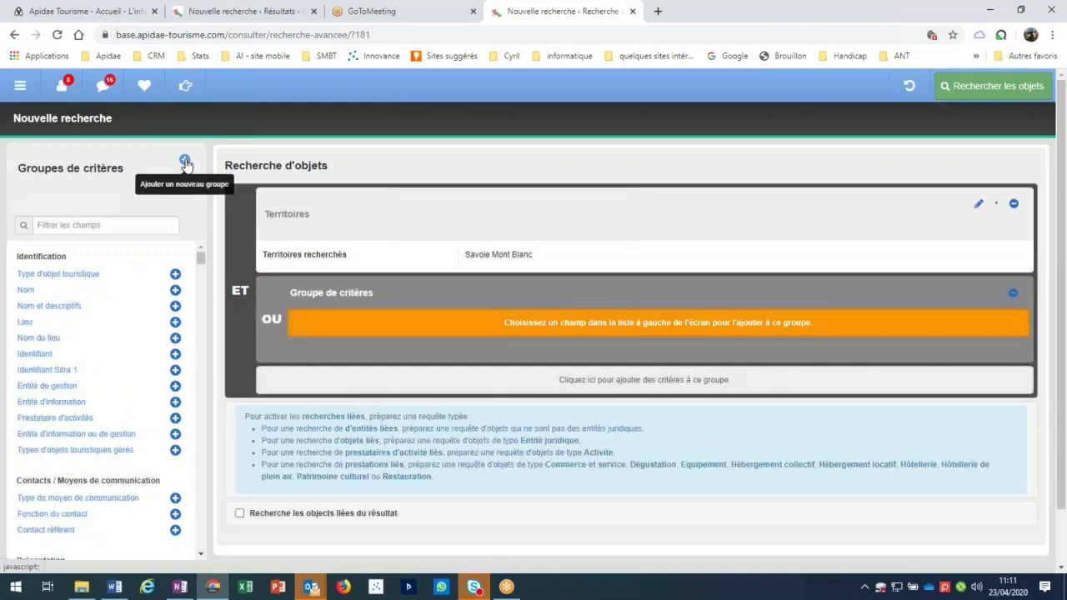
Step: Add a Type d'hôtellerie de plein air criterion set to Camping to the OU group and apply it
{"action": "scroll", "coordinate": [185, 162], "scroll_direction": "down", "scroll_amount": 1}
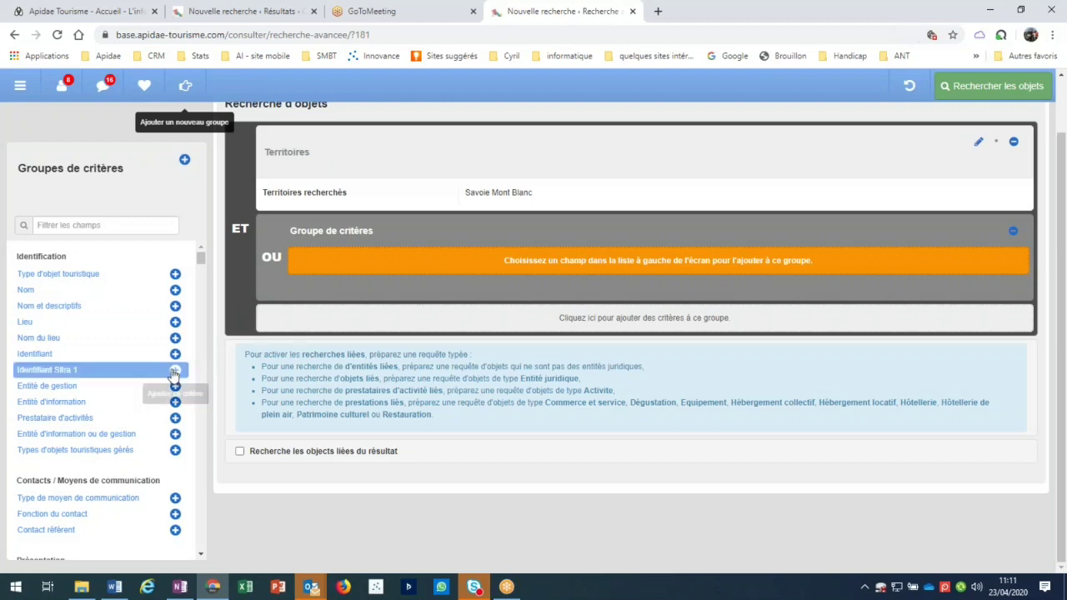
{"action": "scroll", "coordinate": [173, 375], "scroll_direction": "down", "scroll_amount": 5}
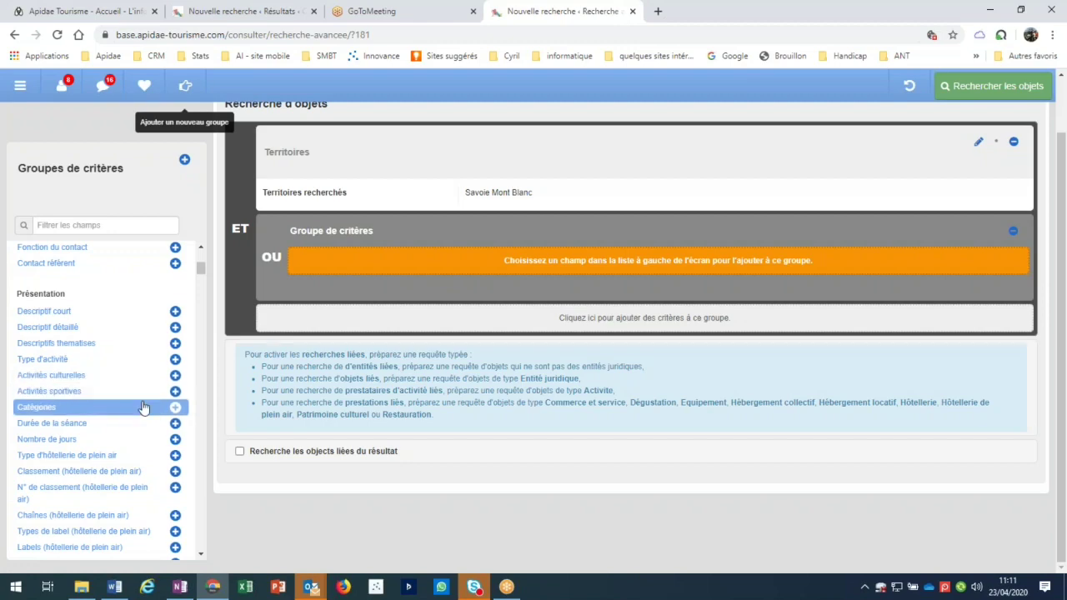
{"action": "scroll", "coordinate": [143, 407], "scroll_direction": "down", "scroll_amount": 1}
{"action": "scroll", "coordinate": [143, 407], "scroll_direction": "down", "scroll_amount": 1}
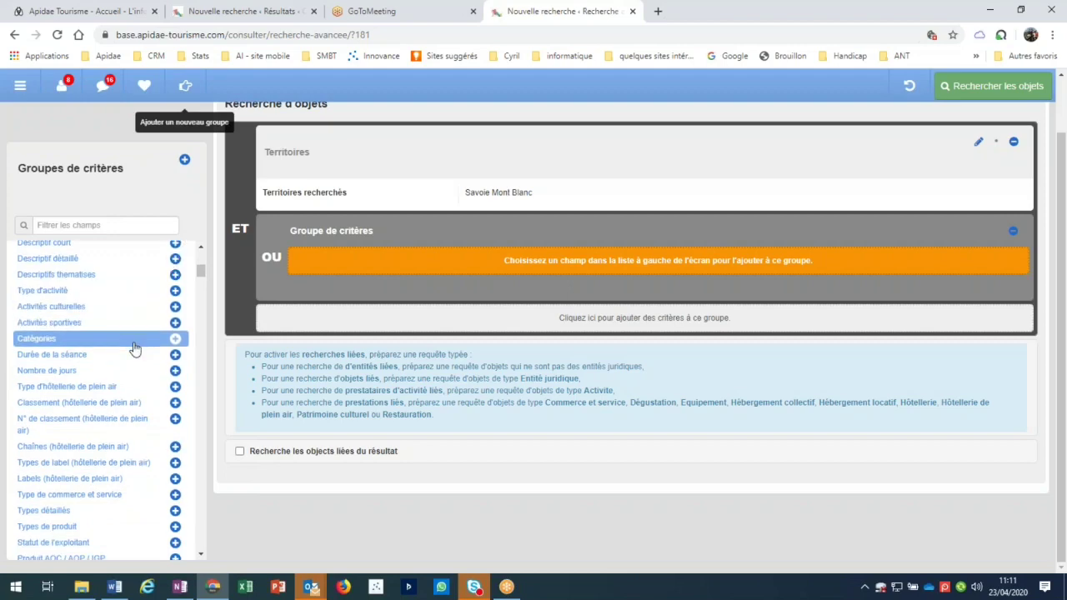
{"action": "scroll", "coordinate": [133, 347], "scroll_direction": "down", "scroll_amount": 2}
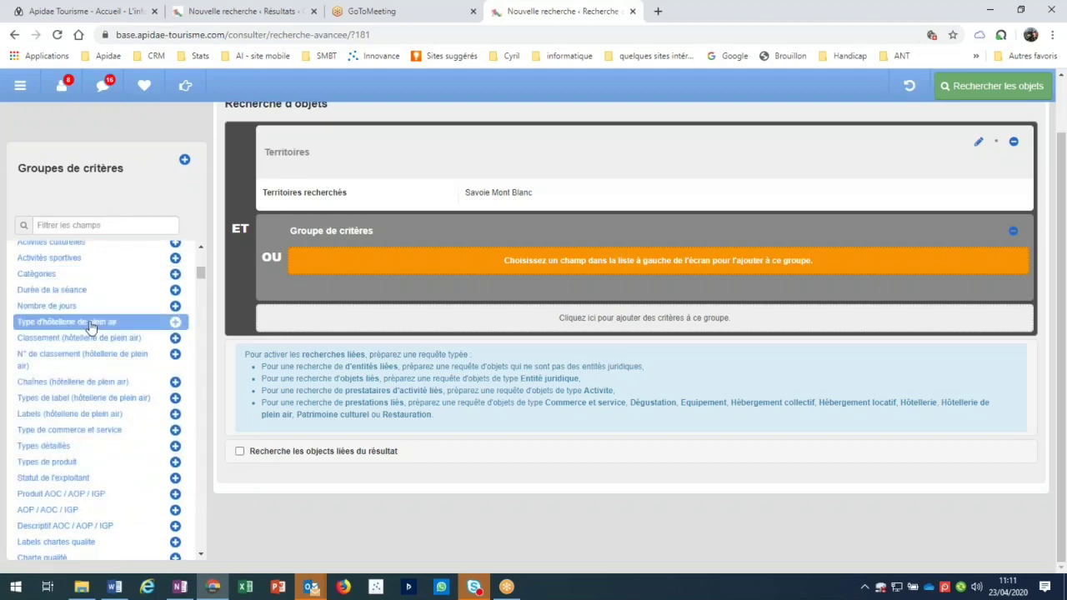
{"action": "left_click", "coordinate": [92, 325]}
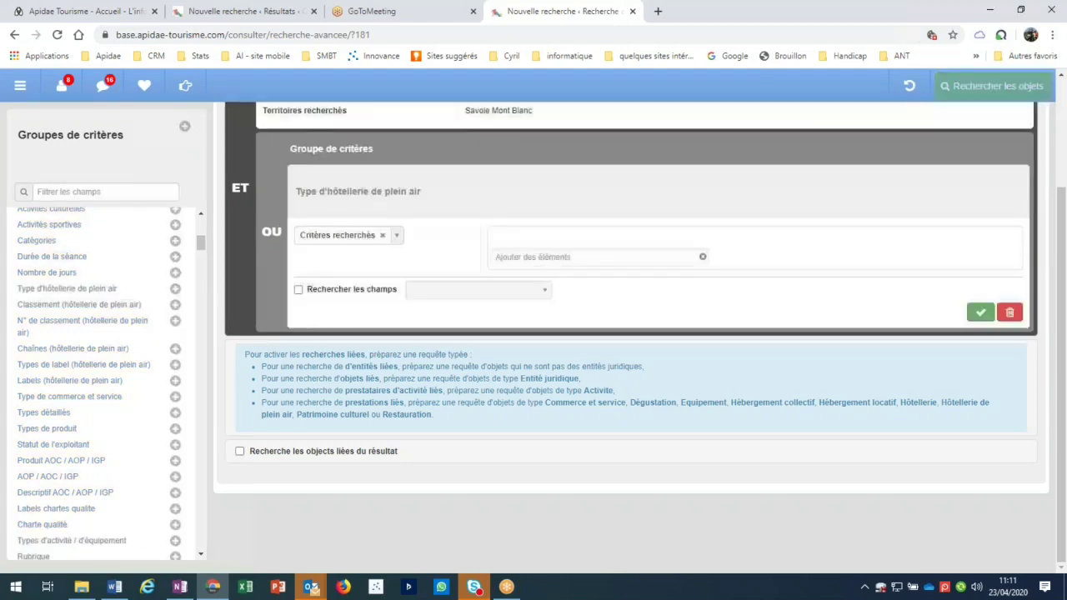
{"action": "left_click", "coordinate": [534, 257]}
{"action": "left_click", "coordinate": [527, 357]}
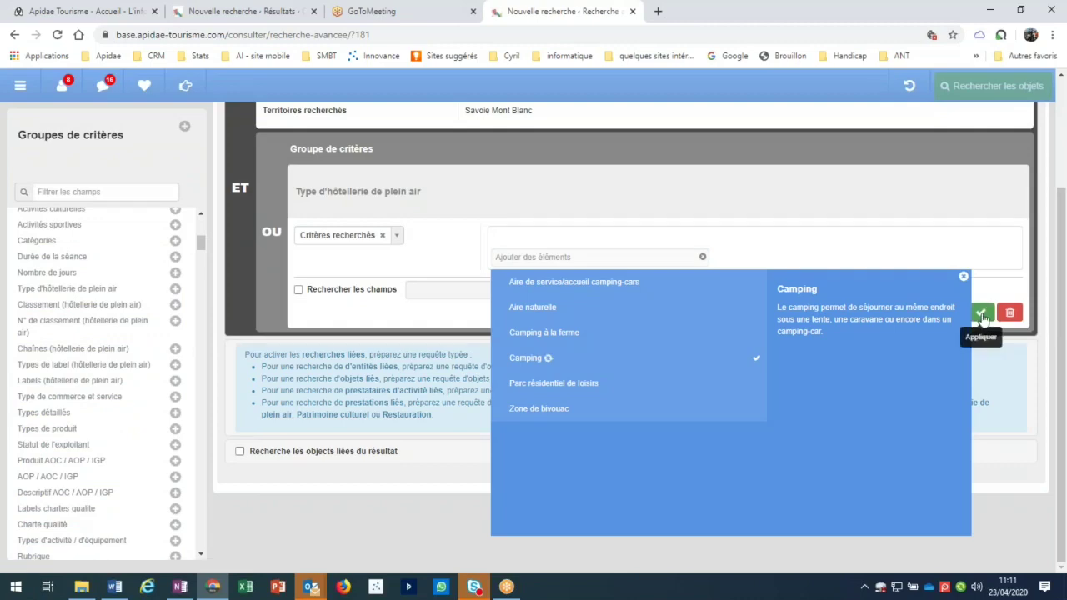
{"action": "left_click", "coordinate": [981, 313]}
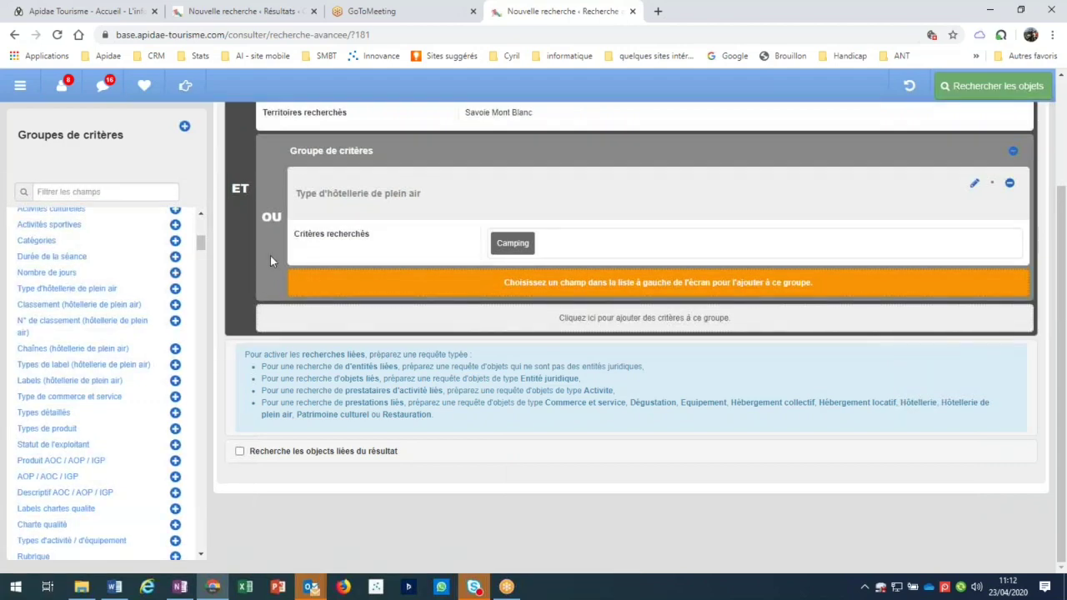
Step: Make the outer ET group active for adding criteria, and switch back to the inner OU group
{"action": "left_click", "coordinate": [662, 328]}
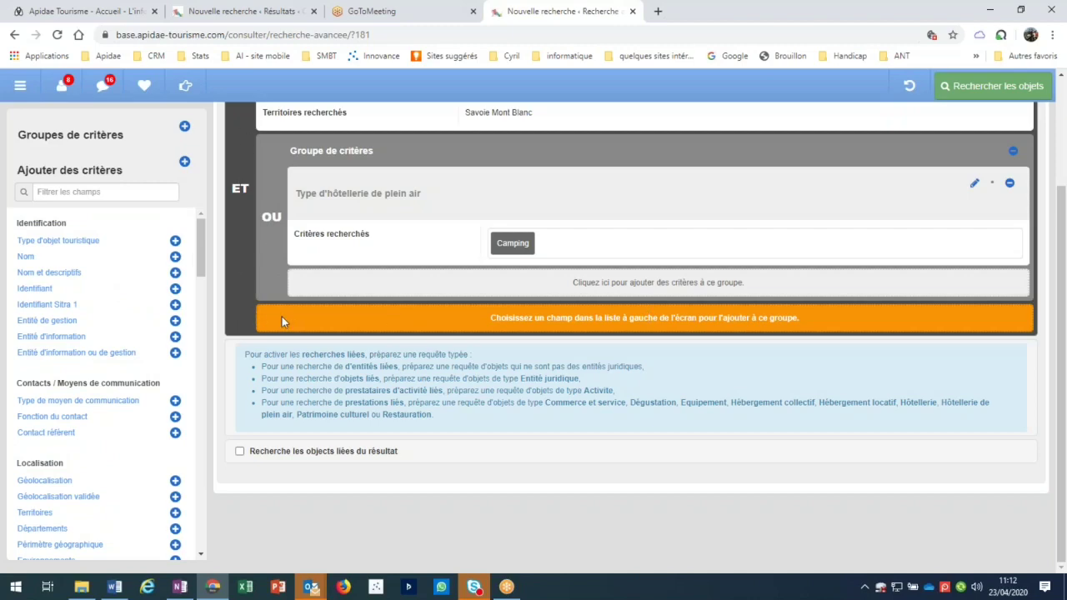
{"action": "left_click", "coordinate": [445, 284]}
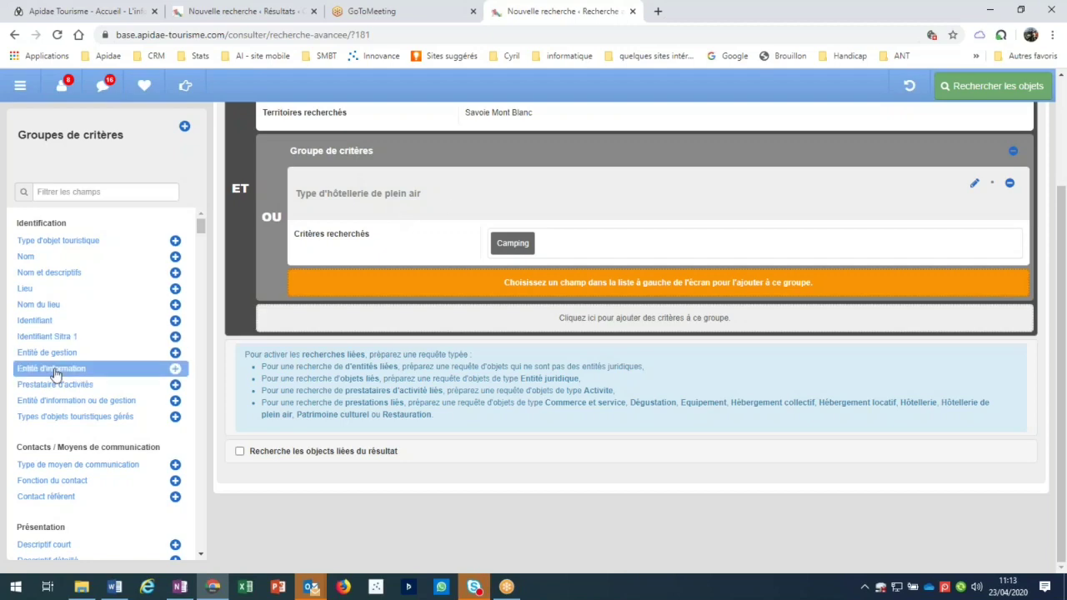
Step: Add a Types d'activité / d'équipement criterion set to Itinéraire de randonnée pédestre to the OU group and apply it
{"action": "scroll", "coordinate": [55, 374], "scroll_direction": "down", "scroll_amount": 1}
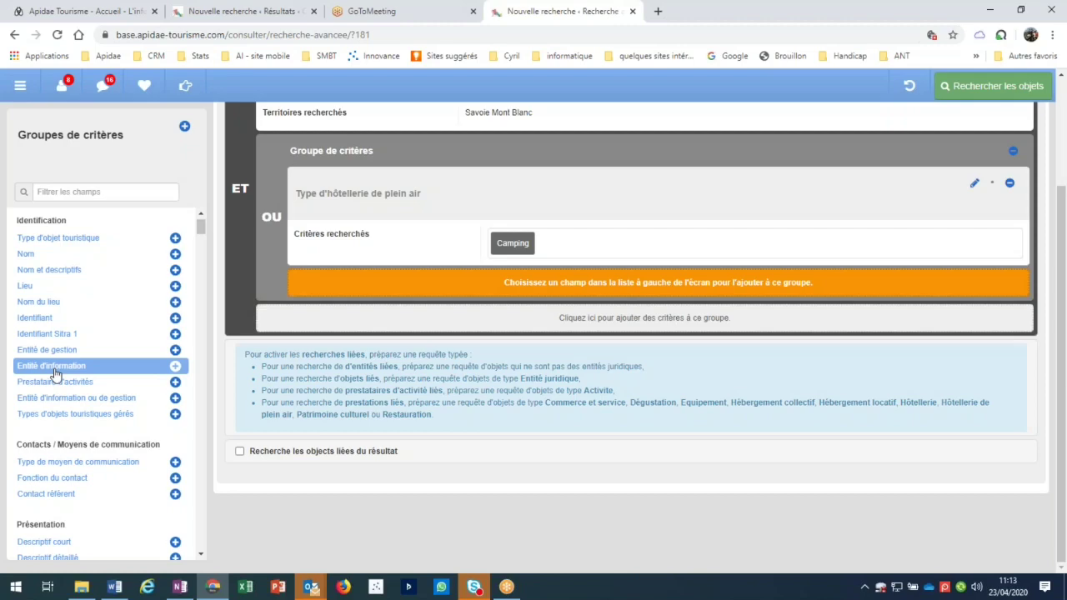
{"action": "scroll", "coordinate": [55, 375], "scroll_direction": "down", "scroll_amount": 1}
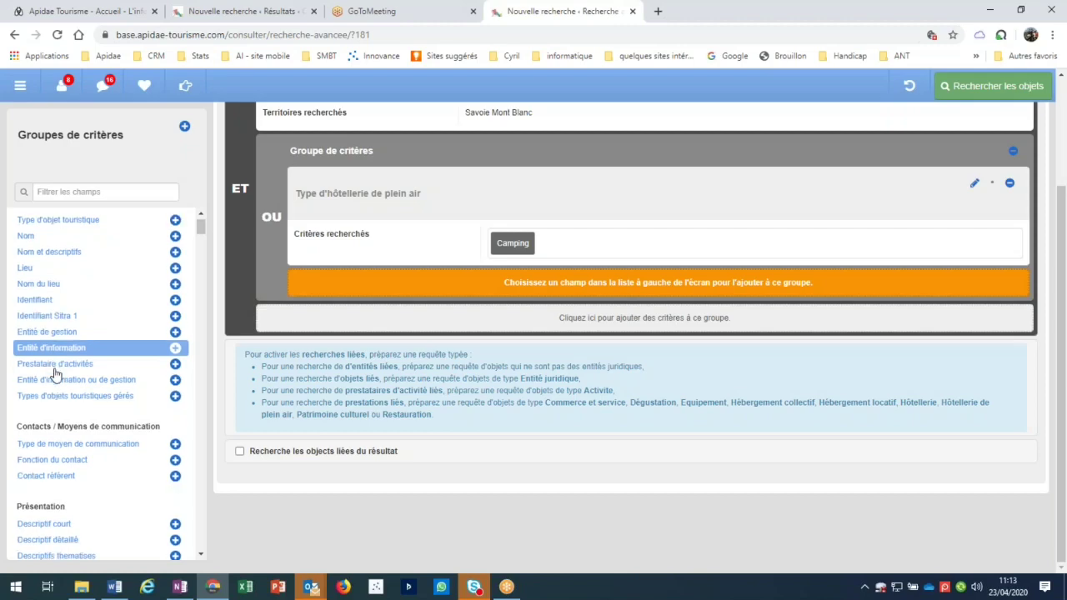
{"action": "scroll", "coordinate": [55, 375], "scroll_direction": "down", "scroll_amount": 1}
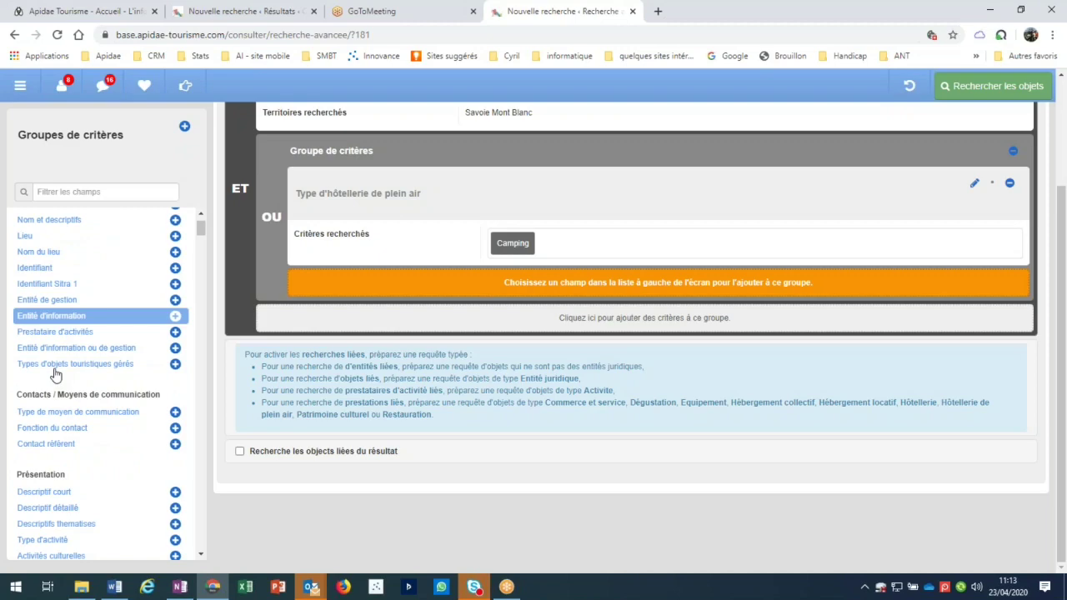
{"action": "scroll", "coordinate": [55, 374], "scroll_direction": "down", "scroll_amount": 10}
{"action": "left_click", "coordinate": [72, 474]}
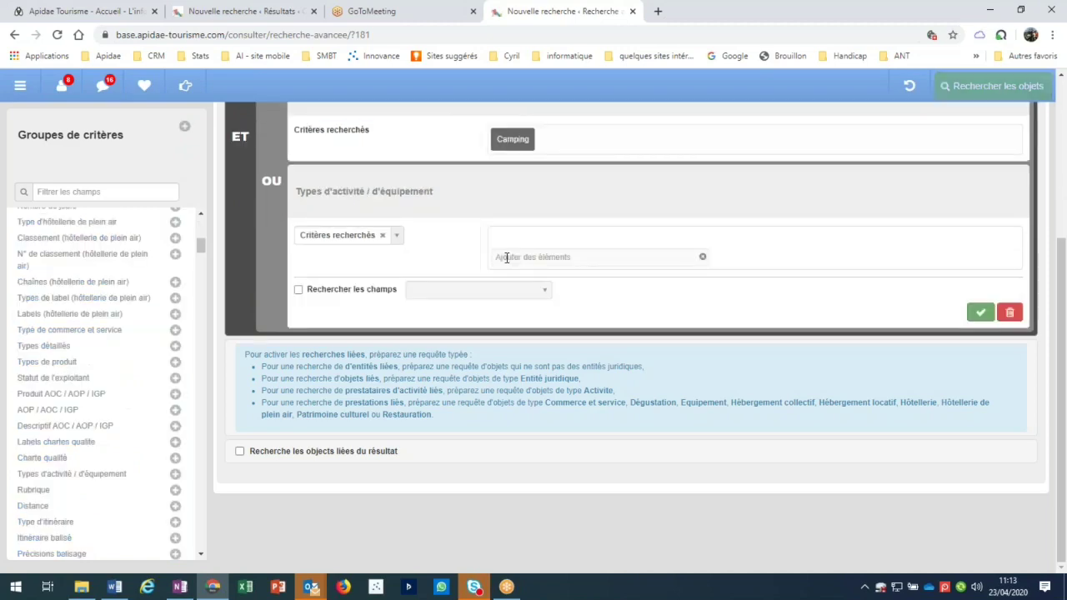
{"action": "left_click", "coordinate": [506, 258]}
{"action": "type", "text": "itinéraire péd"}
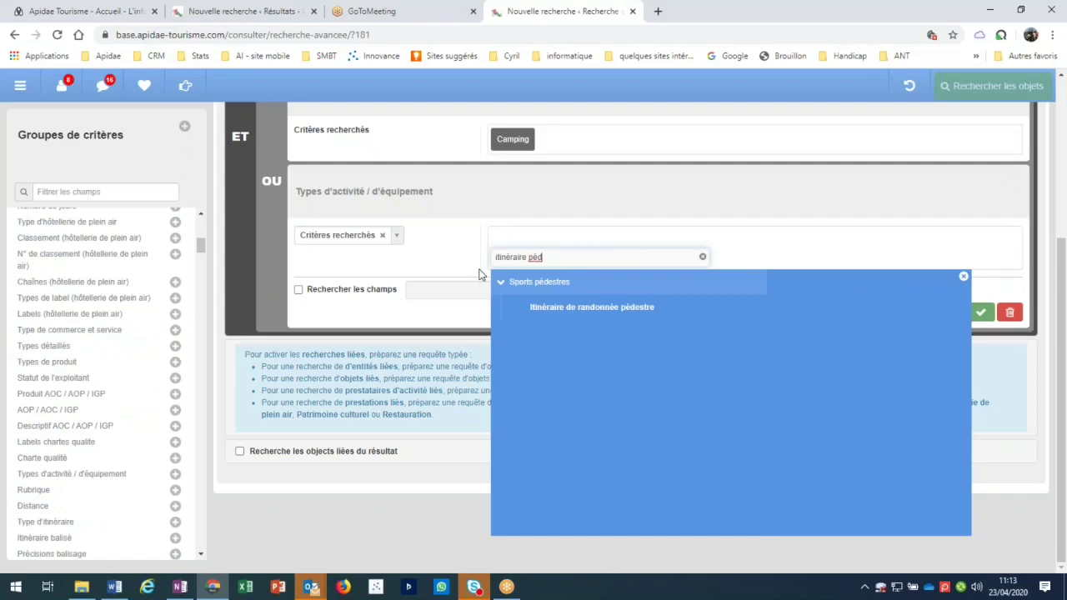
{"action": "key", "text": "Return"}
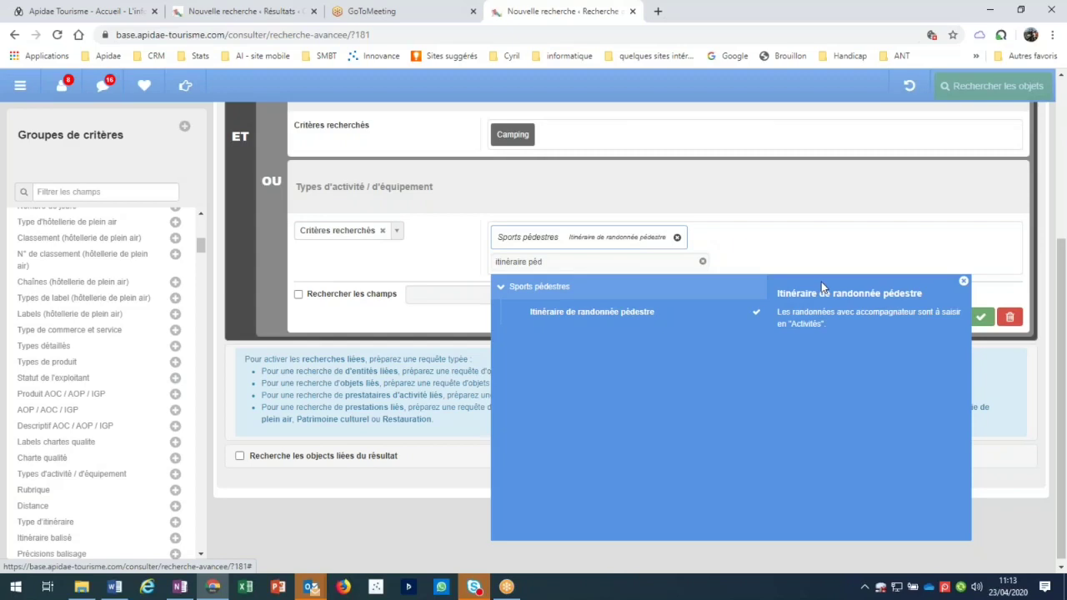
{"action": "key", "text": "Return"}
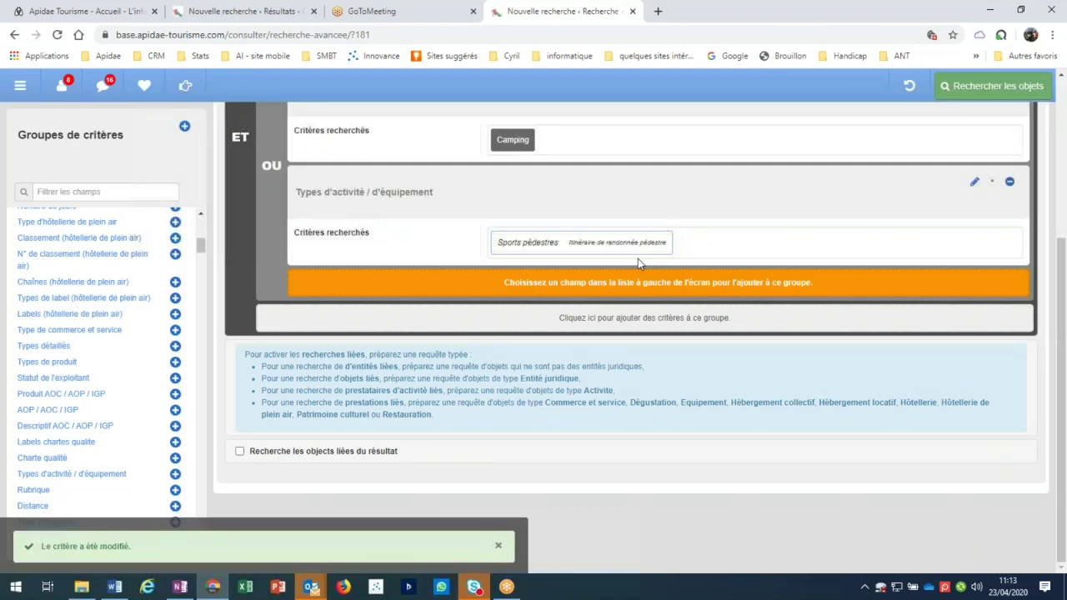
Step: Run the search for objects and sort the results by object type so that campsites come first
{"action": "scroll", "coordinate": [555, 373], "scroll_direction": "up", "scroll_amount": 2}
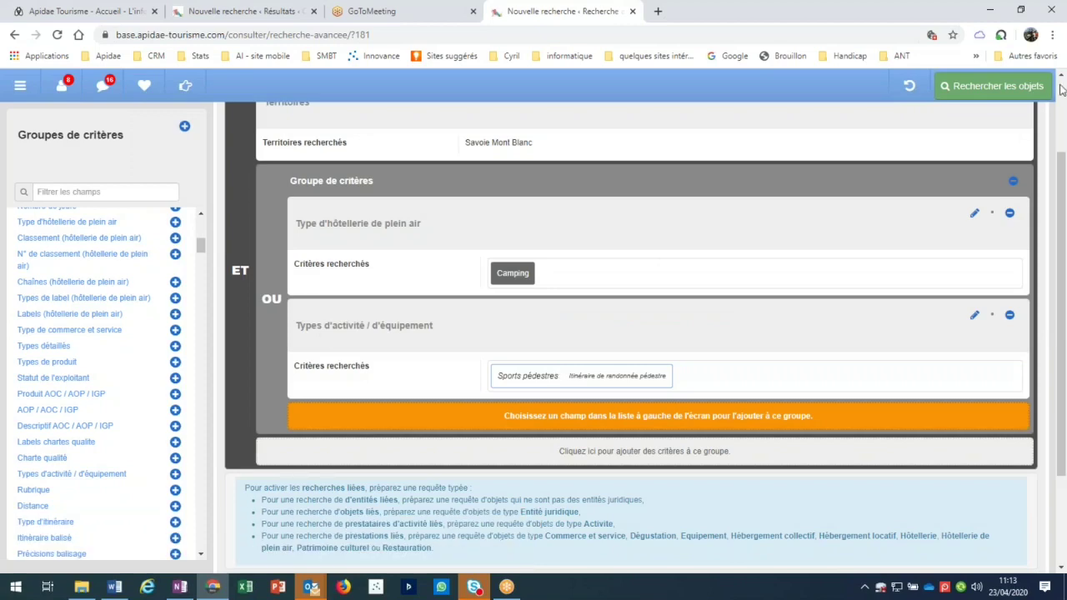
{"action": "left_click", "coordinate": [992, 88]}
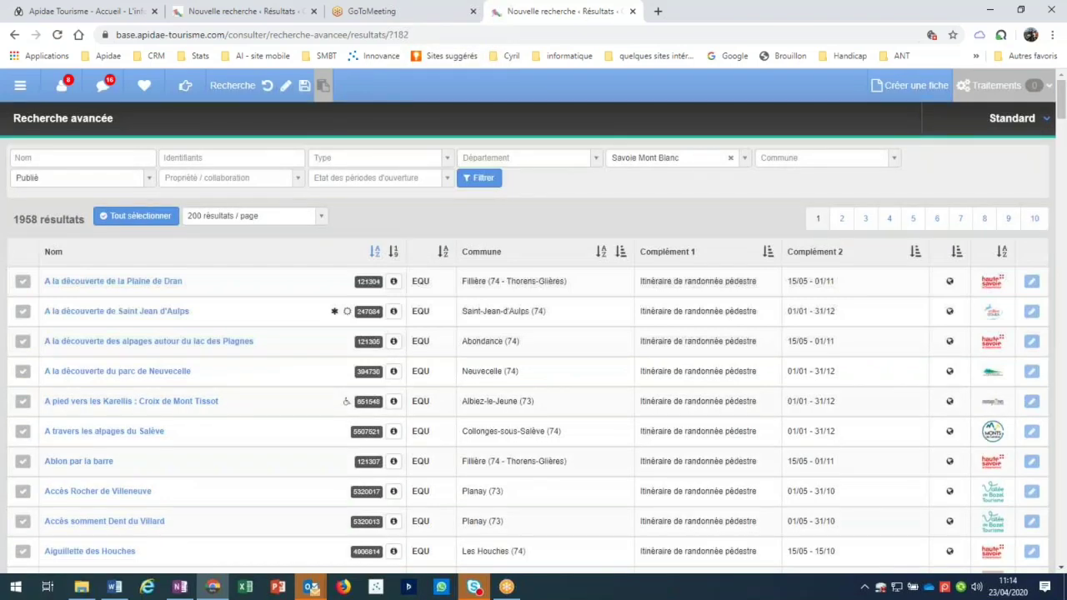
{"action": "left_click", "coordinate": [442, 310]}
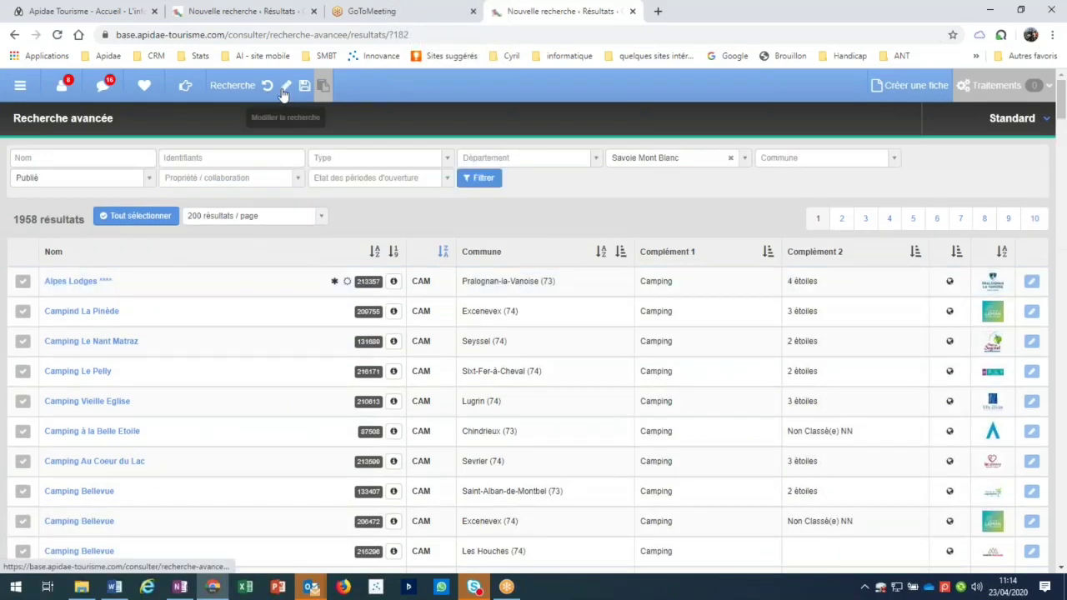
Step: Reopen the search for modification and delete the OU group containing the camping and hiking criteria
{"action": "left_click", "coordinate": [284, 90]}
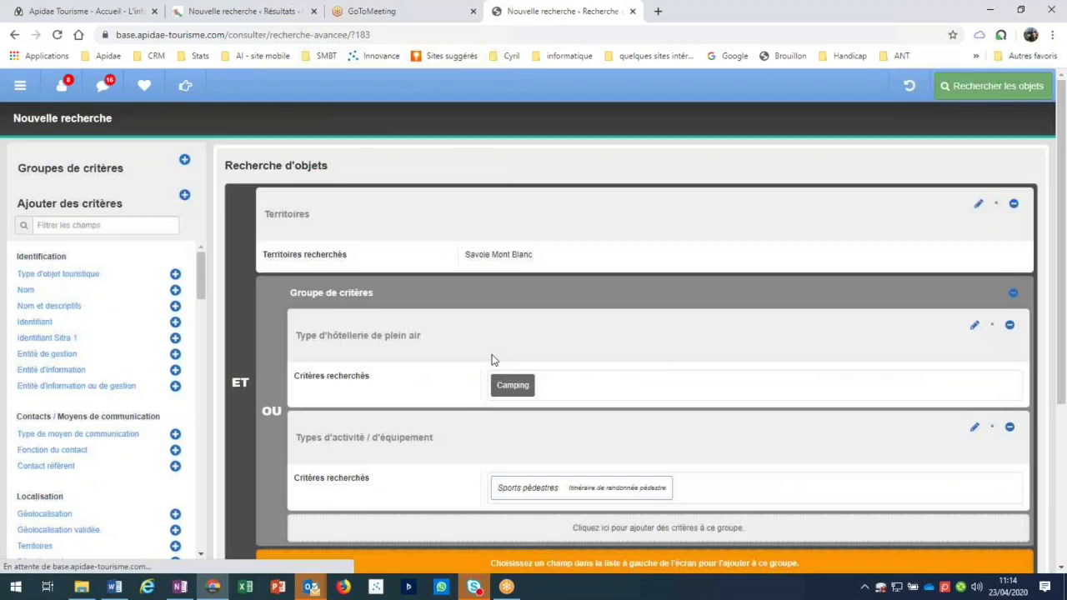
{"action": "left_click", "coordinate": [1014, 295]}
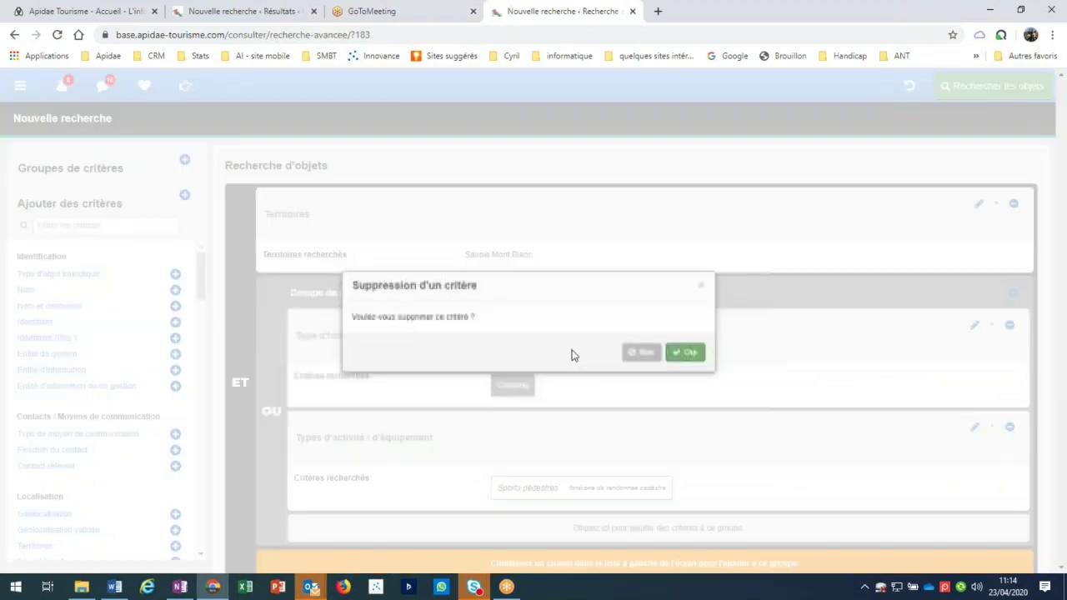
{"action": "left_click", "coordinate": [685, 351]}
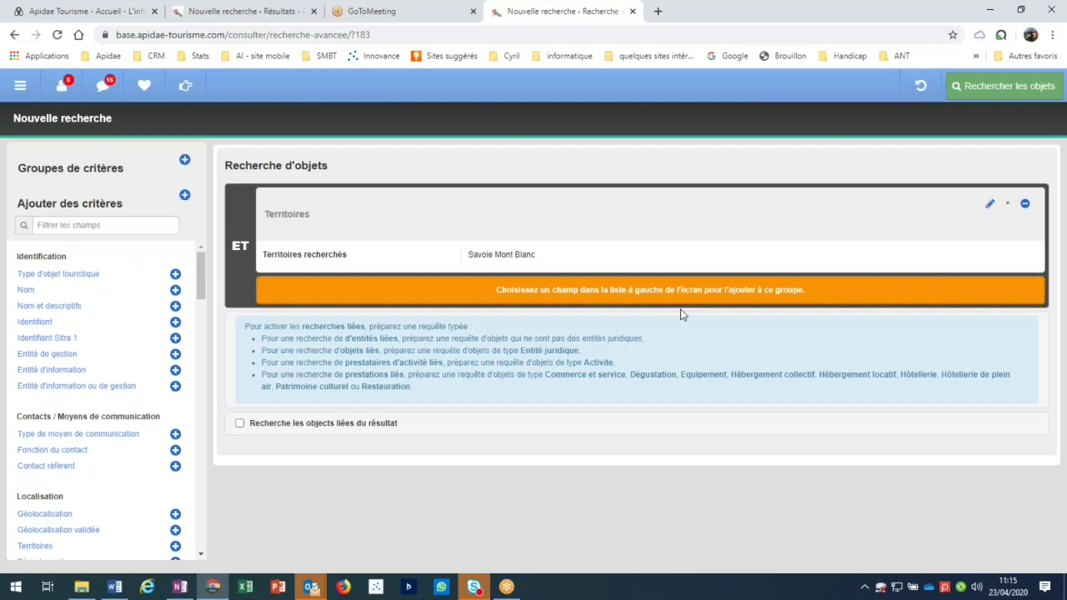
Step: Add a new OU group beside the Territoires criterion and nest two ET criteria groups inside it
{"action": "left_click", "coordinate": [185, 161]}
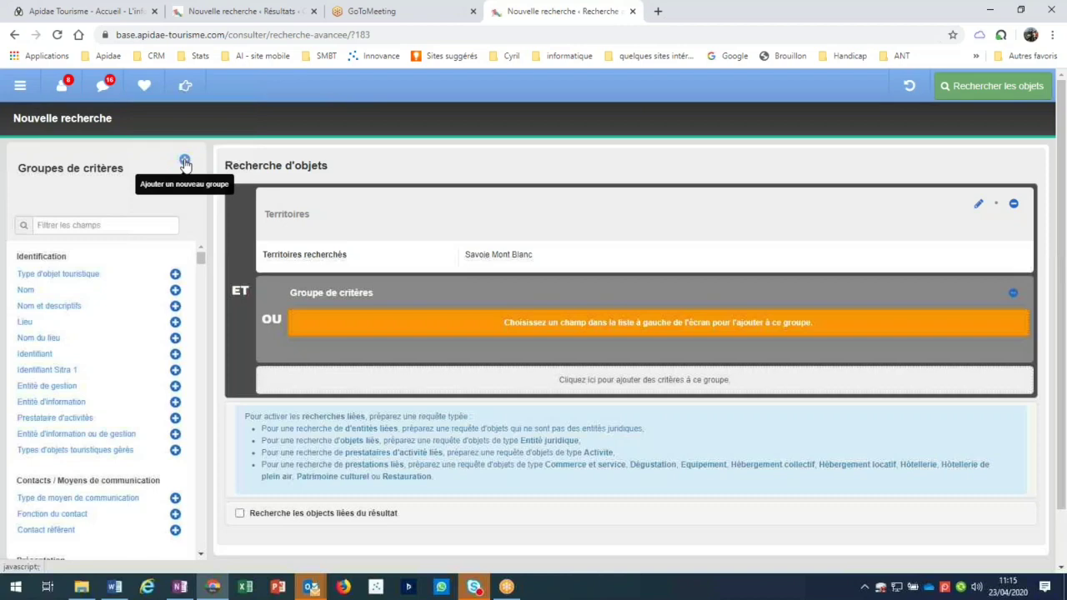
{"action": "scroll", "coordinate": [374, 266], "scroll_direction": "down", "scroll_amount": 1}
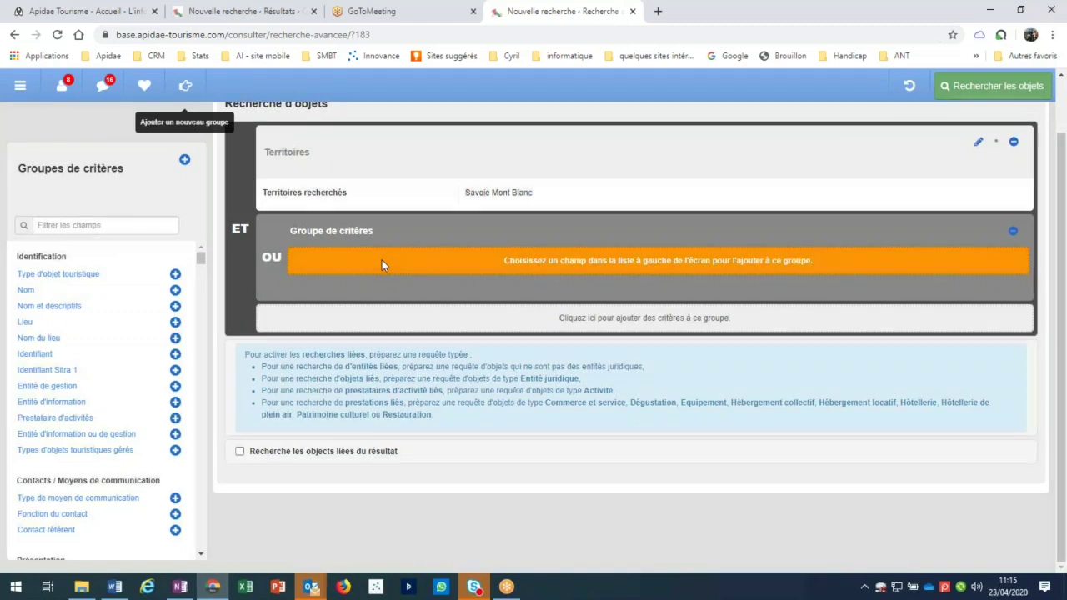
{"action": "left_click", "coordinate": [184, 161]}
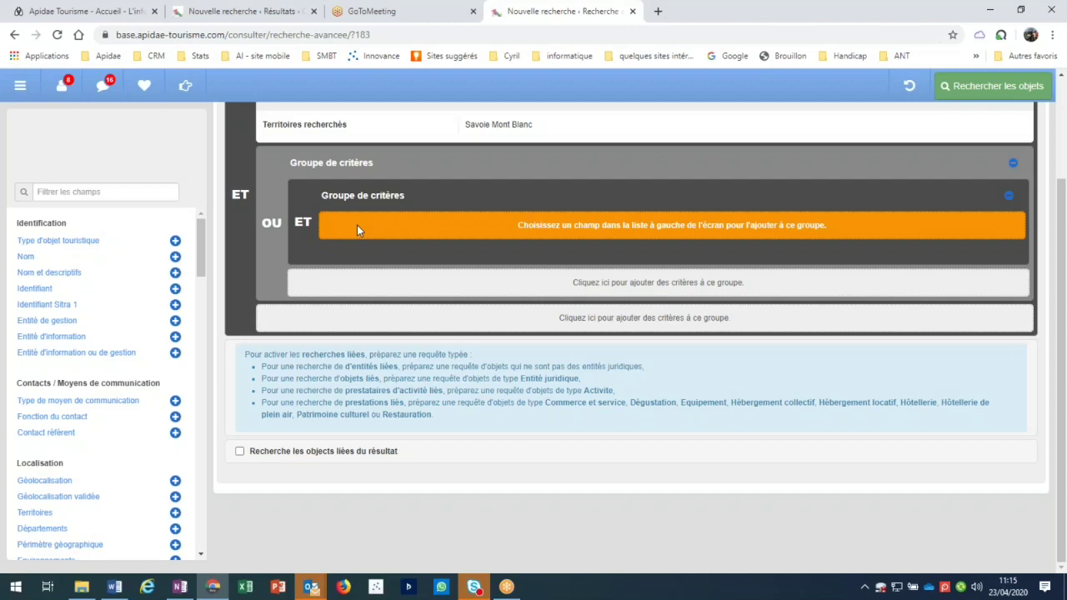
{"action": "left_click", "coordinate": [355, 289]}
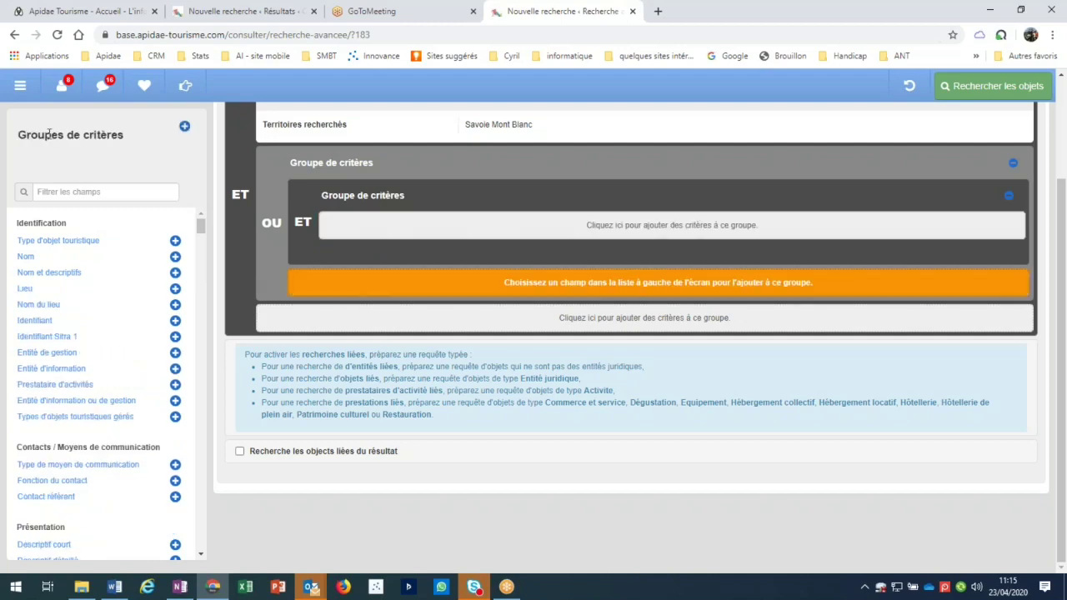
{"action": "left_click", "coordinate": [185, 128]}
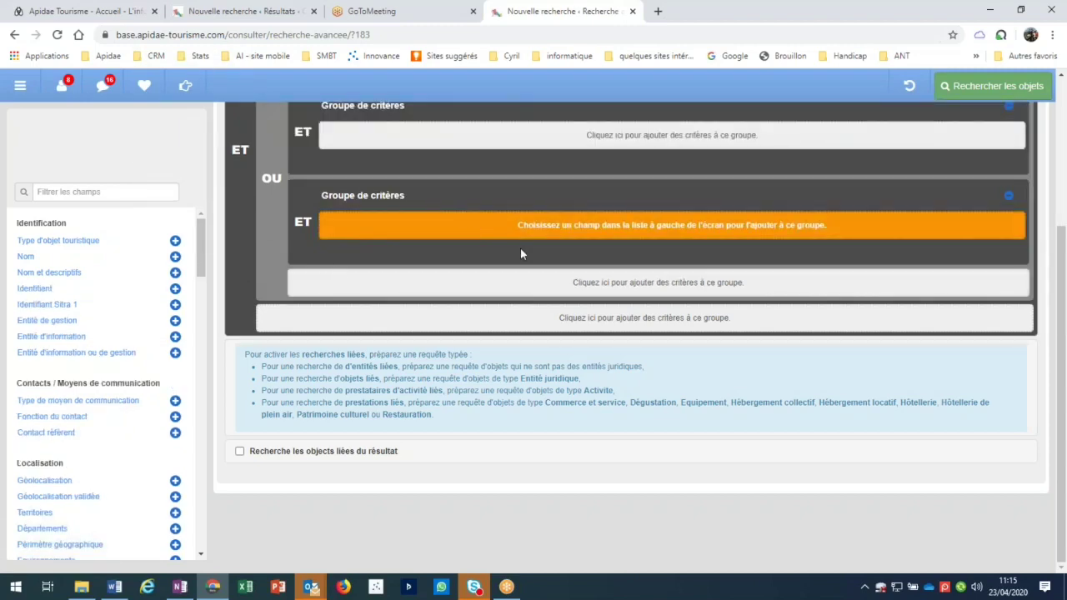
Step: Add a Type d'objet touristique criterion set to Fête et manifestation to the first nested ET group and apply it
{"action": "scroll", "coordinate": [520, 248], "scroll_direction": "up", "scroll_amount": 1}
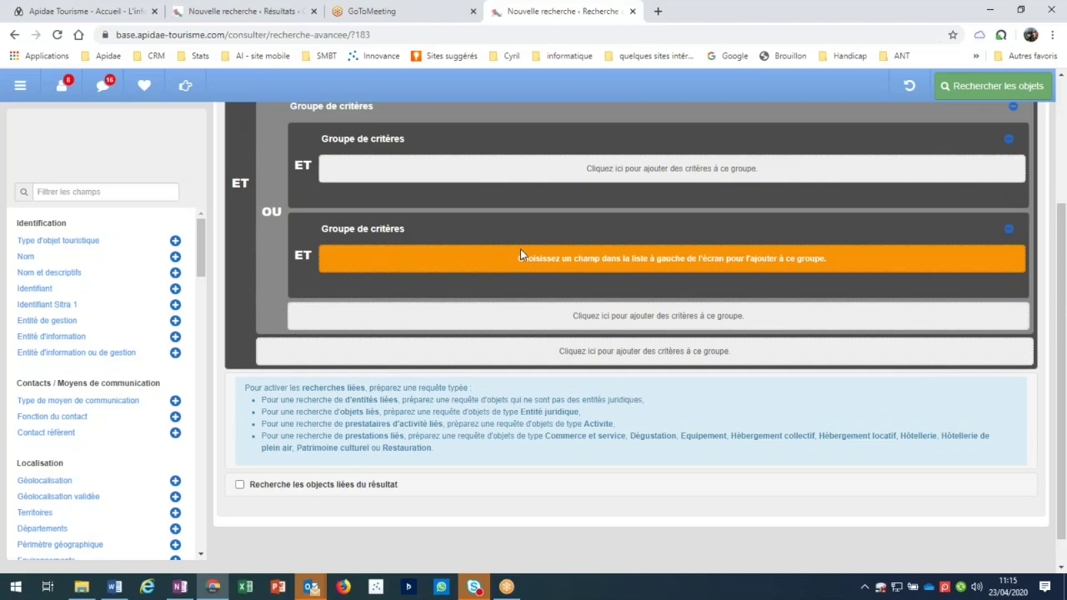
{"action": "scroll", "coordinate": [520, 249], "scroll_direction": "up", "scroll_amount": 1}
{"action": "left_click", "coordinate": [520, 169]}
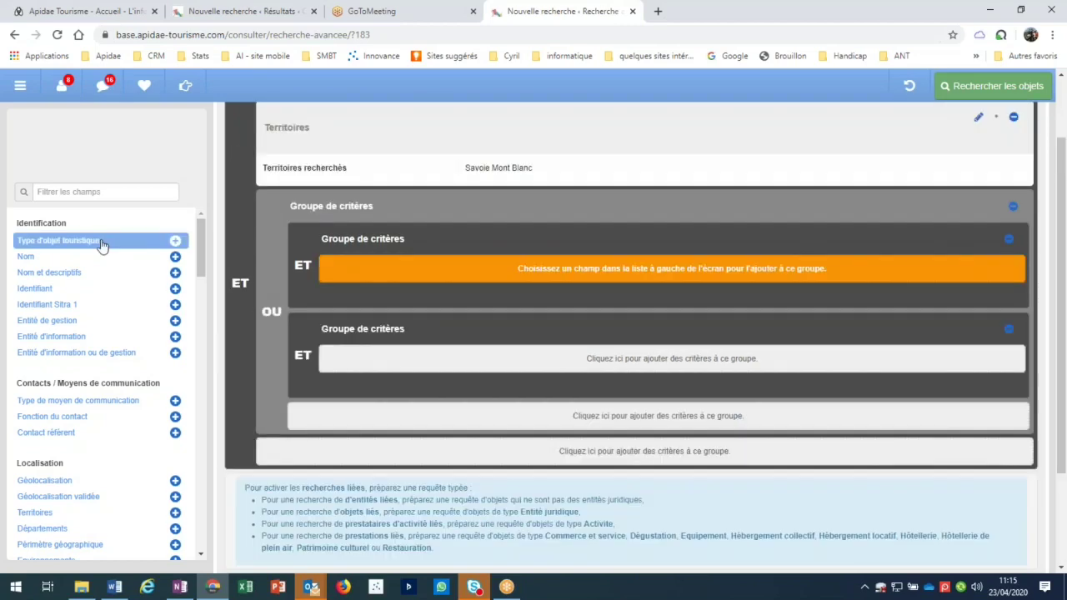
{"action": "left_click", "coordinate": [103, 240]}
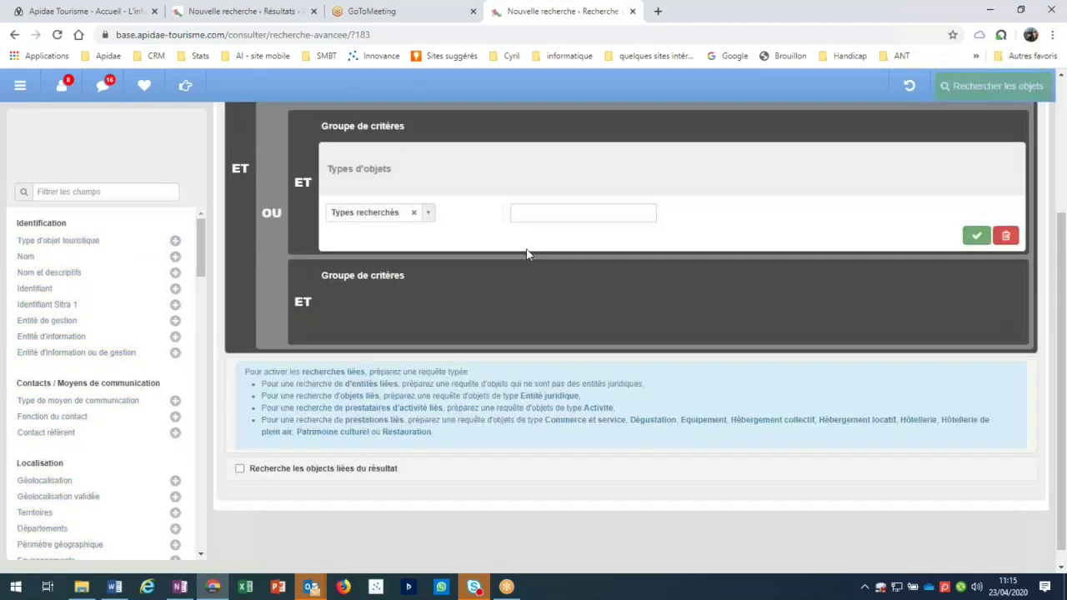
{"action": "left_click", "coordinate": [575, 195]}
{"action": "left_click", "coordinate": [623, 279]}
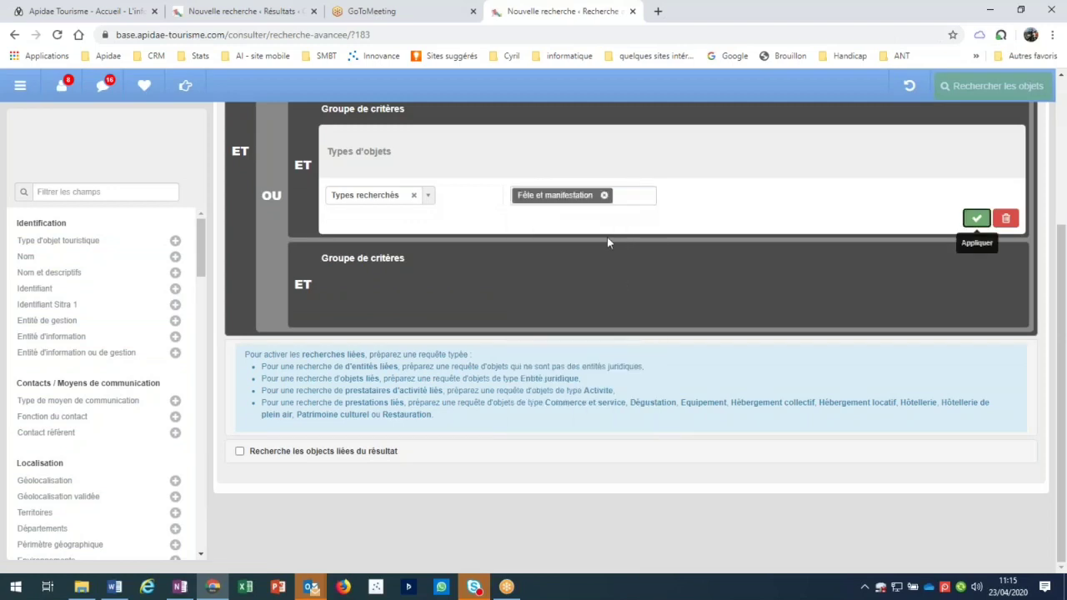
{"action": "key", "text": "Return"}
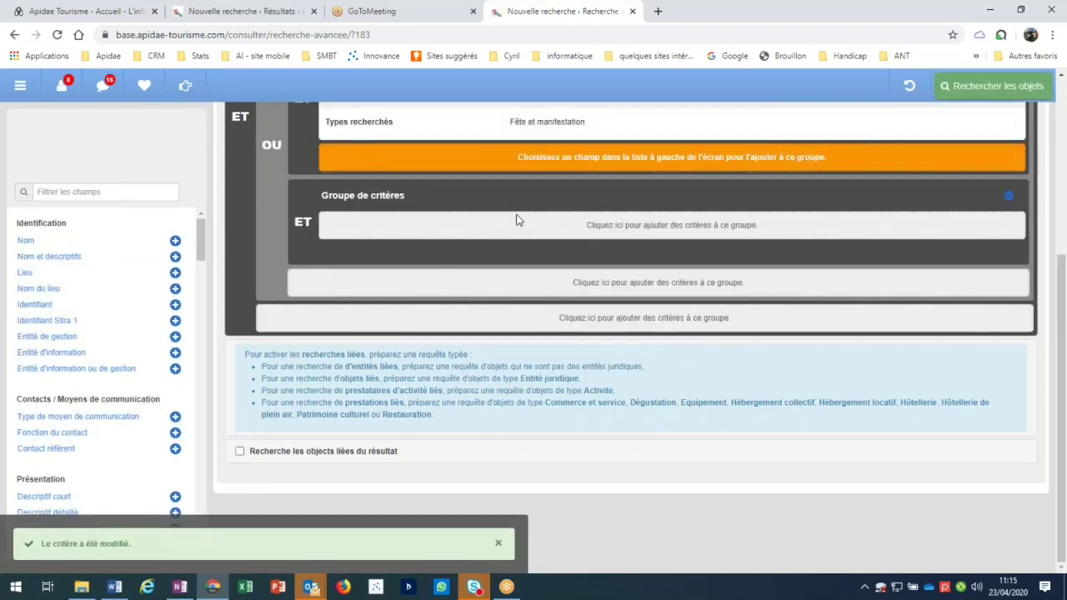
{"action": "scroll", "coordinate": [516, 220], "scroll_direction": "up", "scroll_amount": 2}
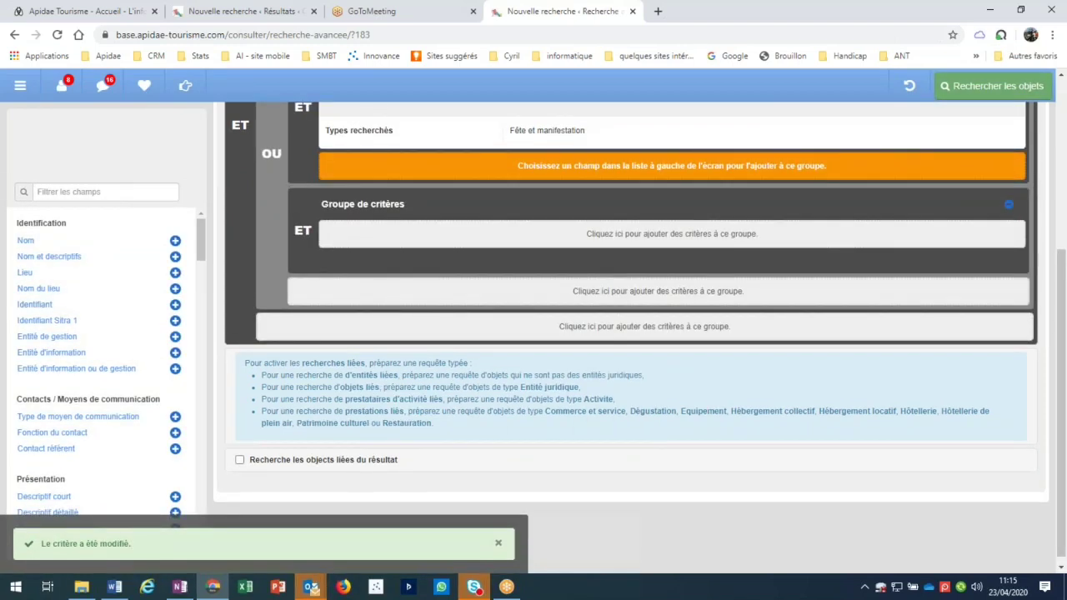
{"action": "scroll", "coordinate": [105, 334], "scroll_direction": "down", "scroll_amount": 3}
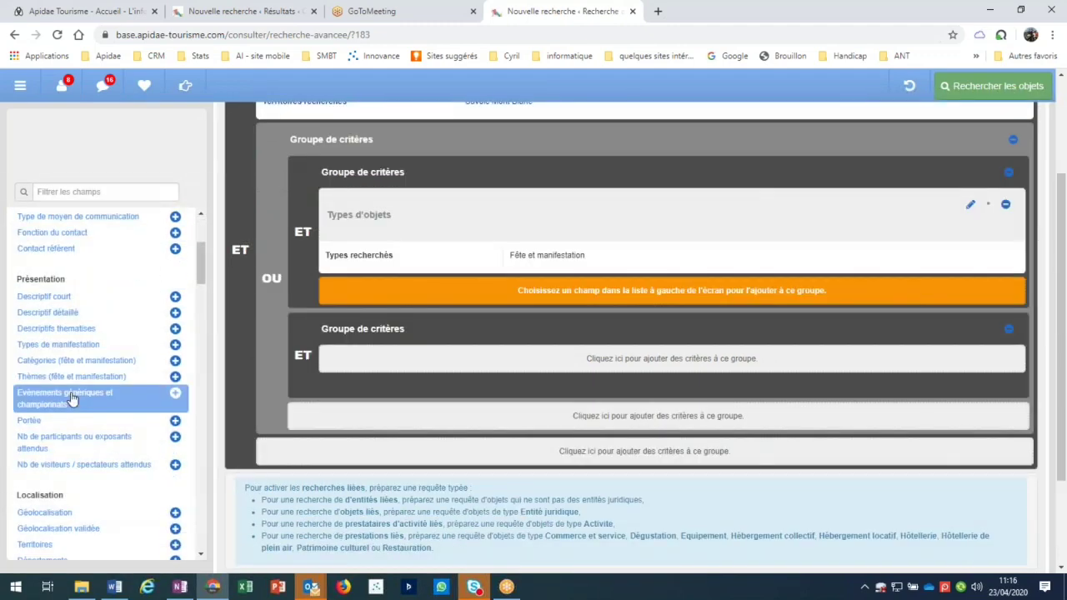
{"action": "left_click", "coordinate": [72, 400]}
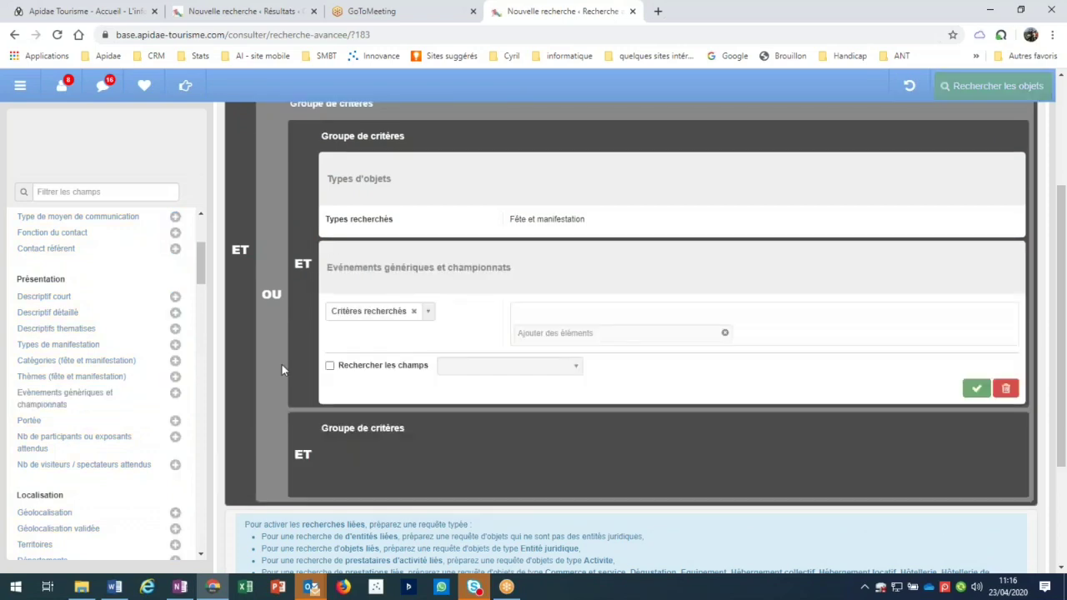
{"action": "scroll", "coordinate": [288, 357], "scroll_direction": "down", "scroll_amount": 1}
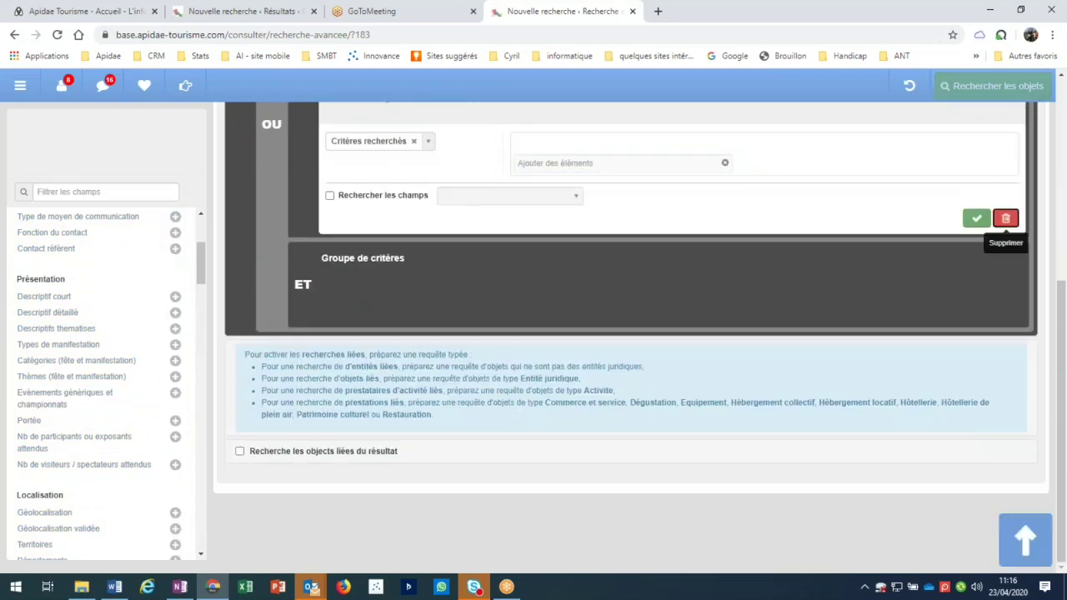
{"action": "left_click", "coordinate": [1005, 216]}
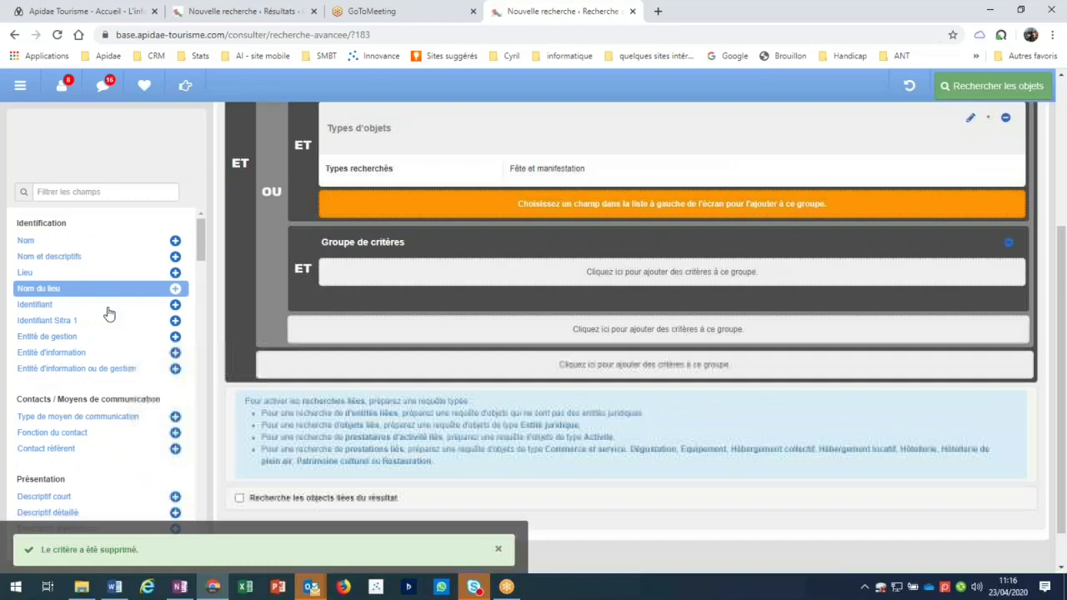
Step: Add a Portée criterion with Internationale, Nationale and Regionale to the Fête et manifestation group and apply it
{"action": "scroll", "coordinate": [59, 421], "scroll_direction": "down", "scroll_amount": 2}
{"action": "left_click", "coordinate": [59, 421]}
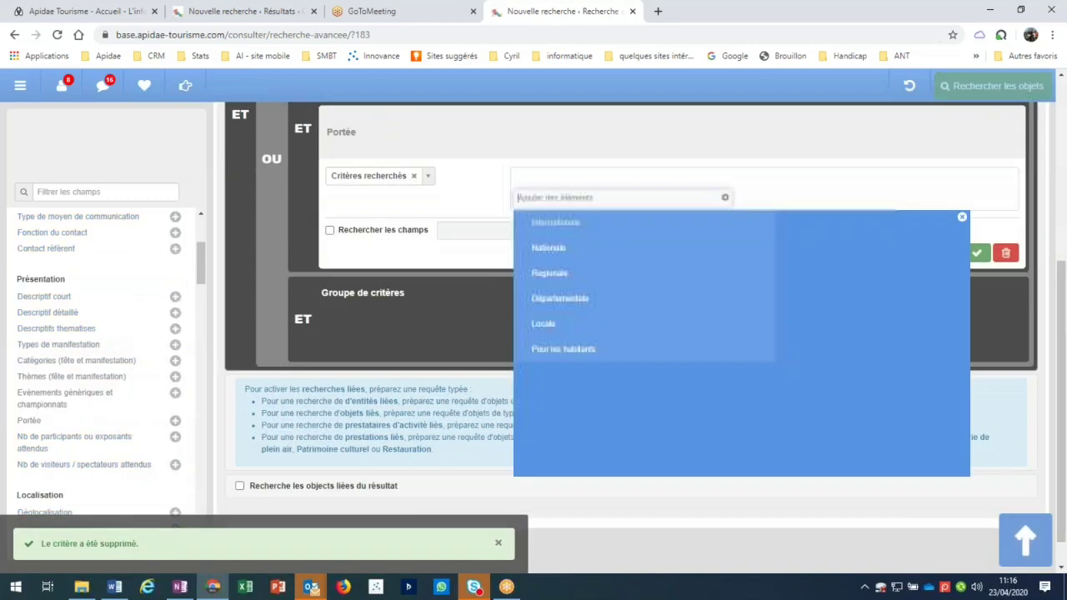
{"action": "left_click", "coordinate": [556, 188]}
{"action": "left_click", "coordinate": [548, 213]}
{"action": "left_click", "coordinate": [550, 238]}
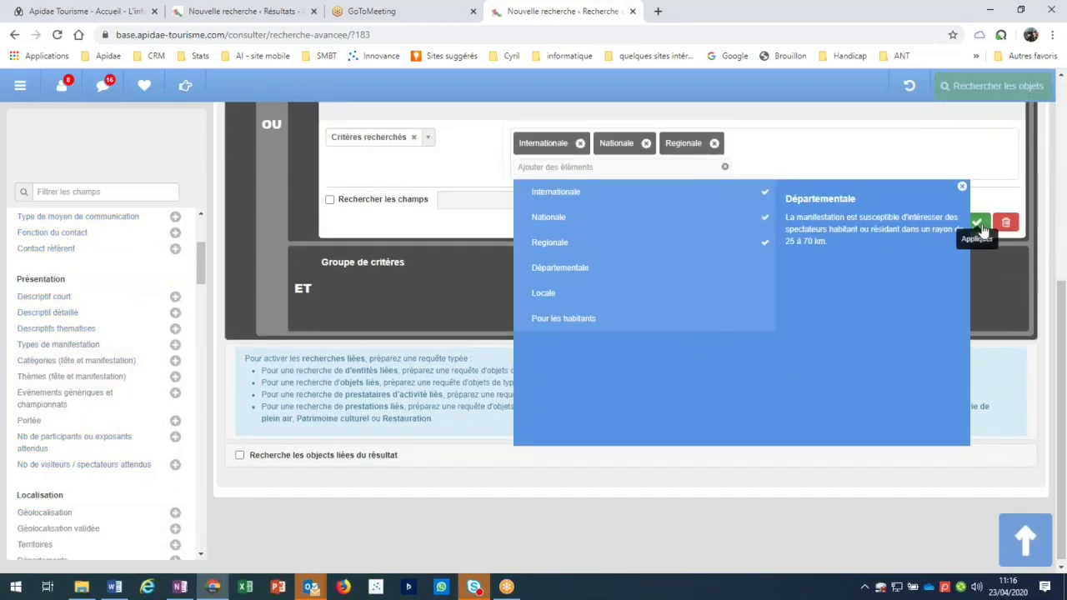
{"action": "left_click", "coordinate": [979, 219]}
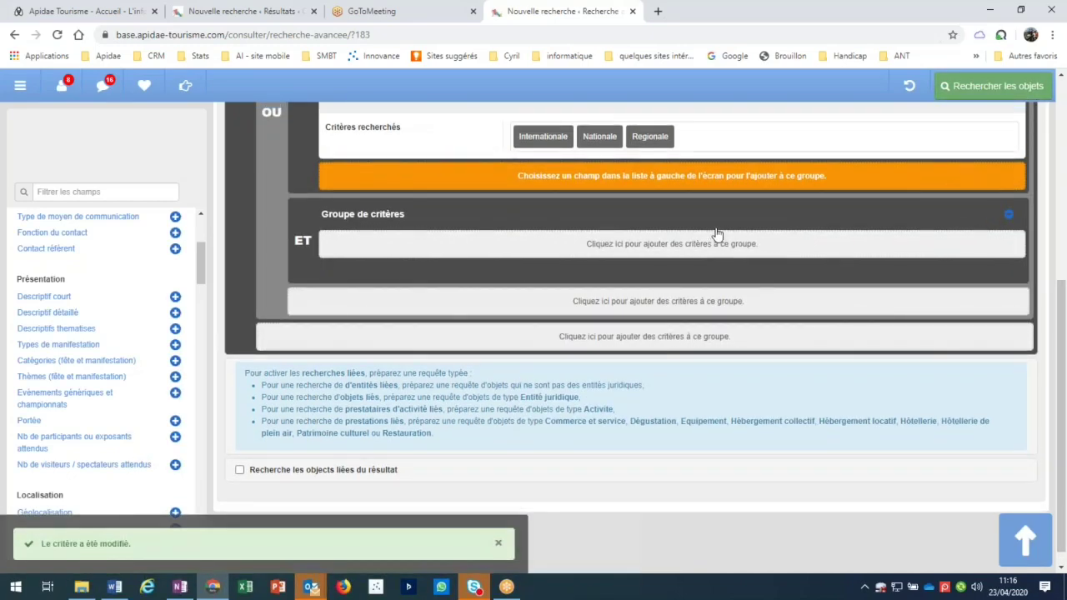
Step: Add a Type d'objet touristique criterion set to Activité to the second nested ET group and apply it
{"action": "scroll", "coordinate": [716, 234], "scroll_direction": "up", "scroll_amount": 2}
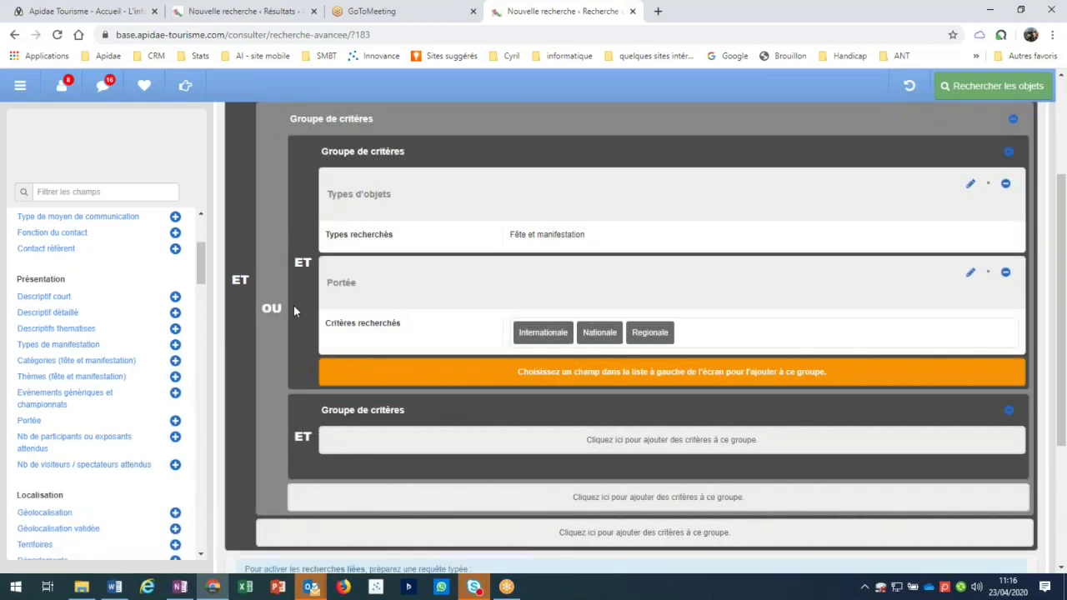
{"action": "left_click", "coordinate": [444, 446]}
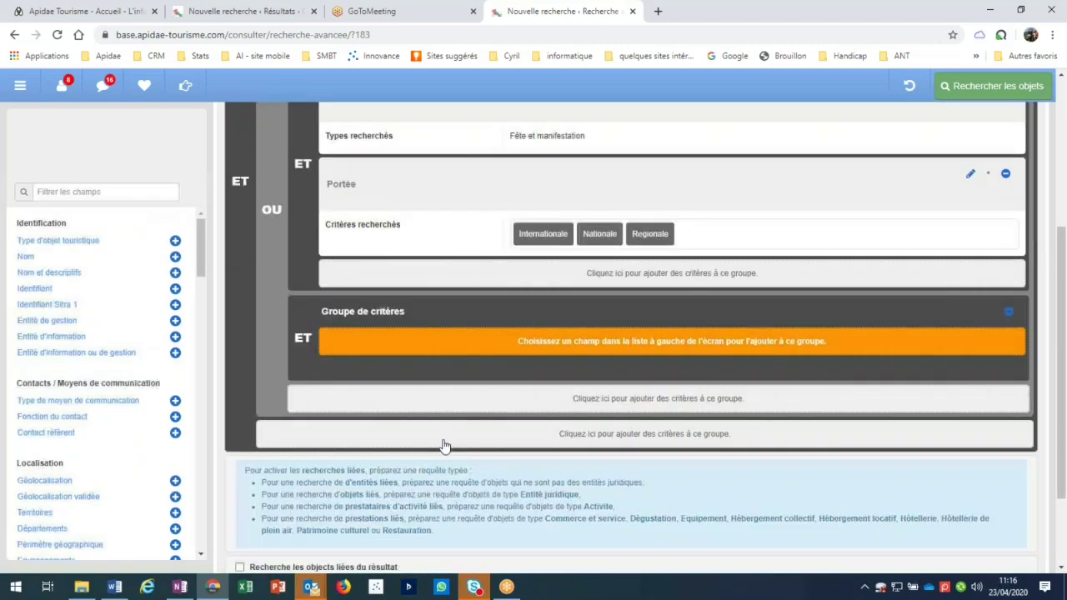
{"action": "left_click", "coordinate": [120, 241]}
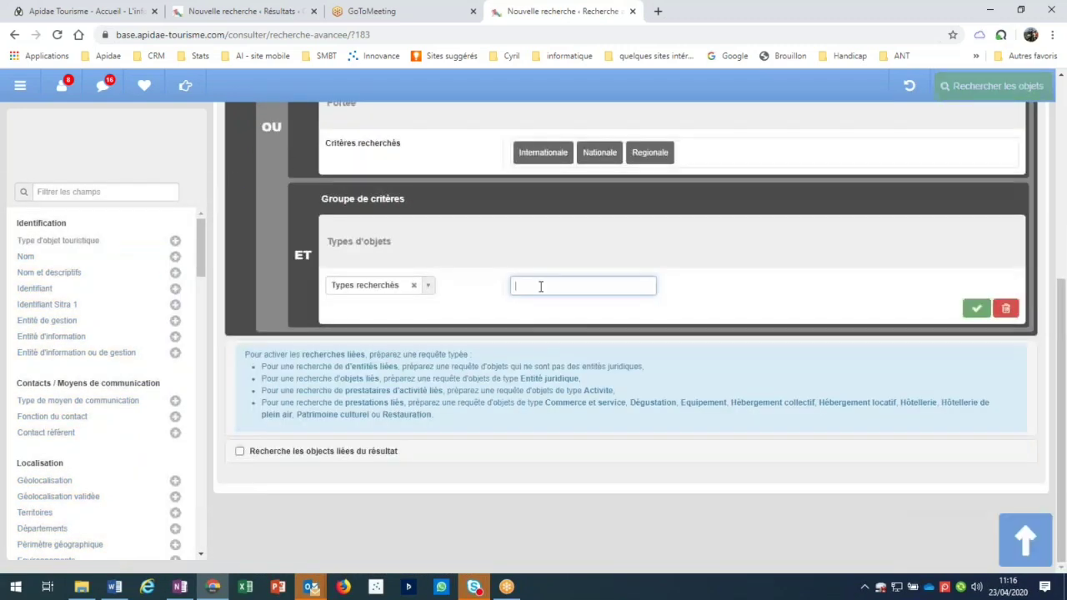
{"action": "left_click", "coordinate": [541, 286]}
{"action": "left_click", "coordinate": [534, 302]}
{"action": "left_click", "coordinate": [976, 309]}
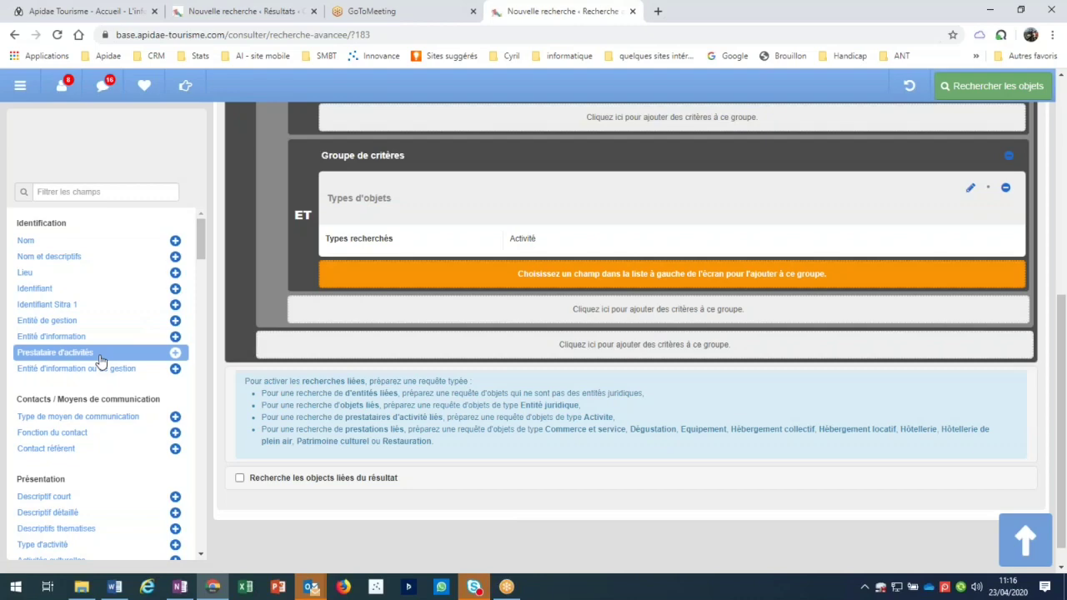
{"action": "scroll", "coordinate": [99, 360], "scroll_direction": "down", "scroll_amount": 3}
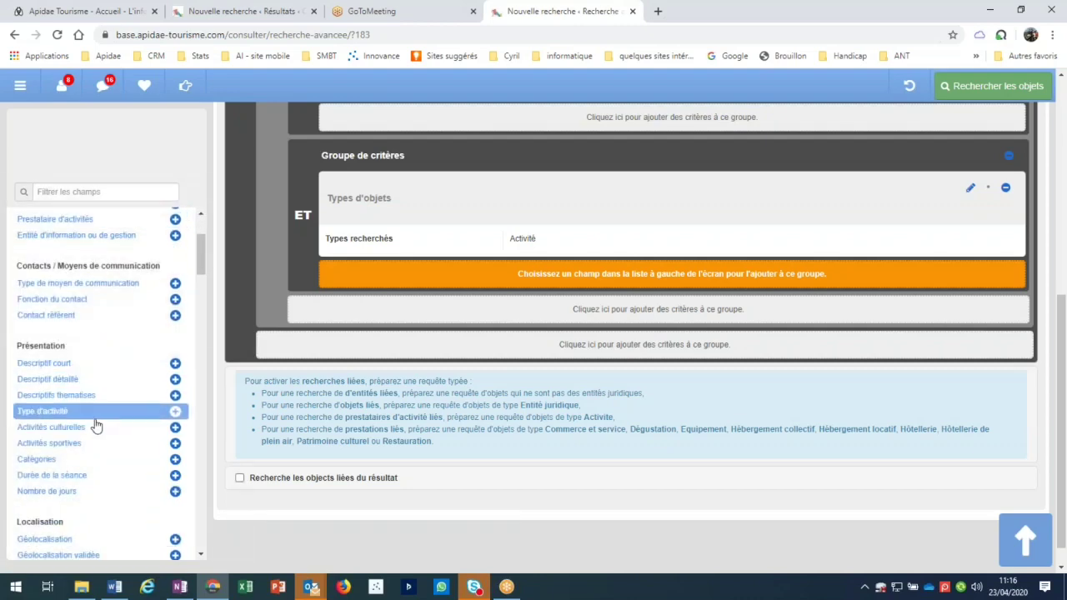
{"action": "left_click", "coordinate": [96, 426]}
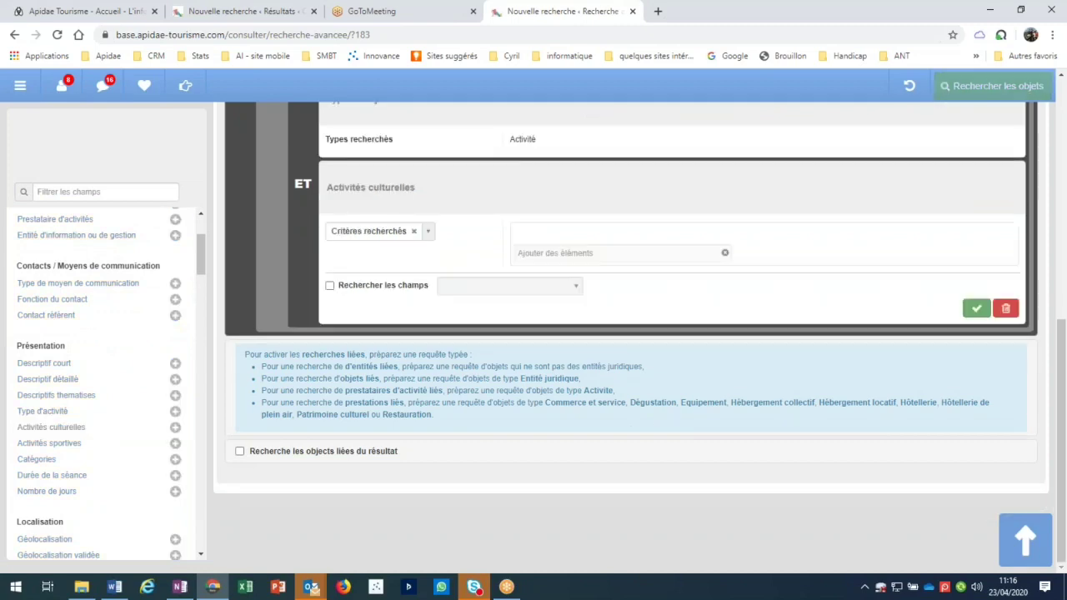
{"action": "left_click", "coordinate": [1008, 310]}
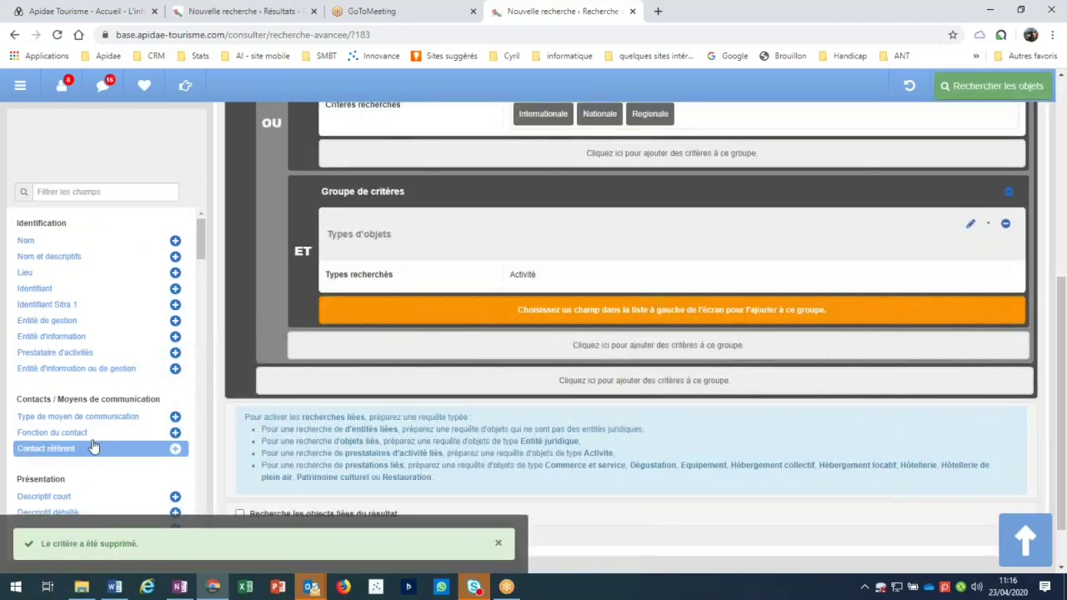
Step: Add a Type d'activité criterion set to Activités culturelles to the Activité group and apply it
{"action": "scroll", "coordinate": [94, 447], "scroll_direction": "down", "scroll_amount": 2}
{"action": "left_click", "coordinate": [42, 411]}
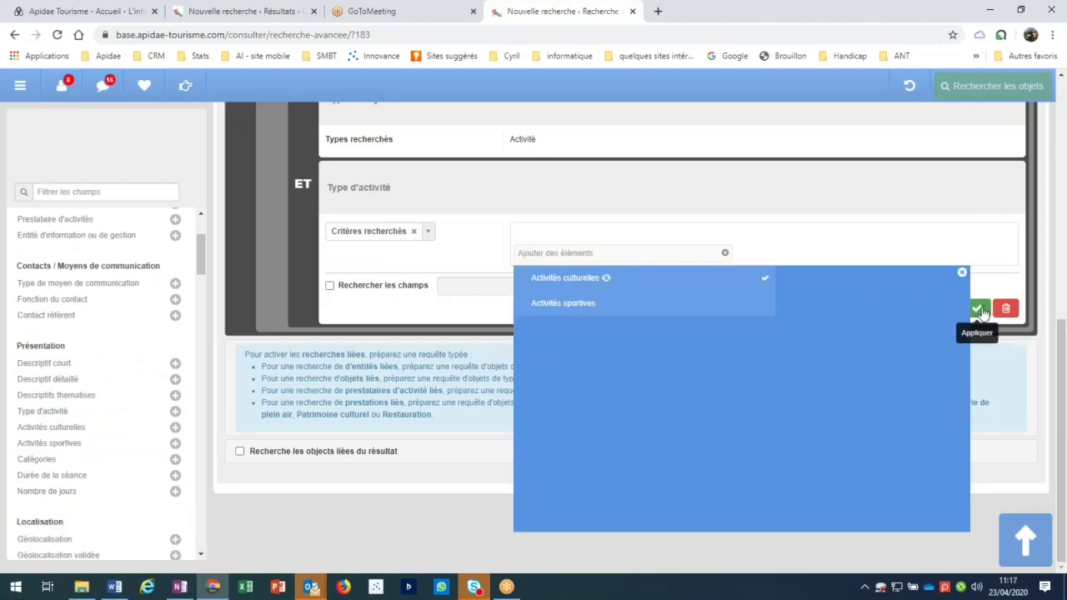
{"action": "left_click", "coordinate": [980, 309]}
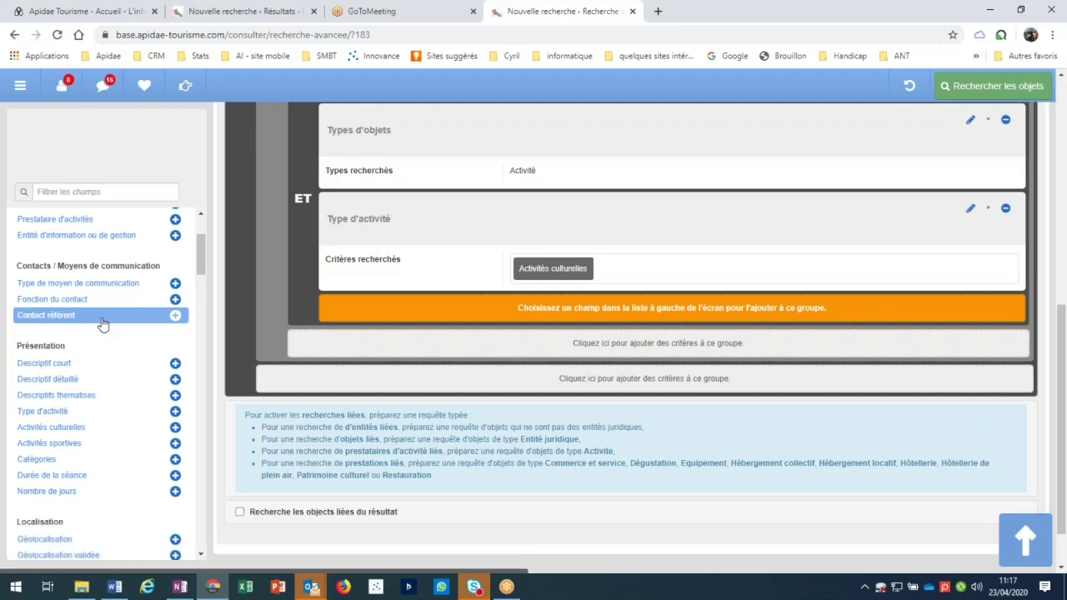
Step: Add a Catégories criterion set to Stage to the same Activité group and apply it
{"action": "left_click", "coordinate": [61, 458]}
{"action": "left_click", "coordinate": [541, 254]}
{"action": "type", "text": "s"}
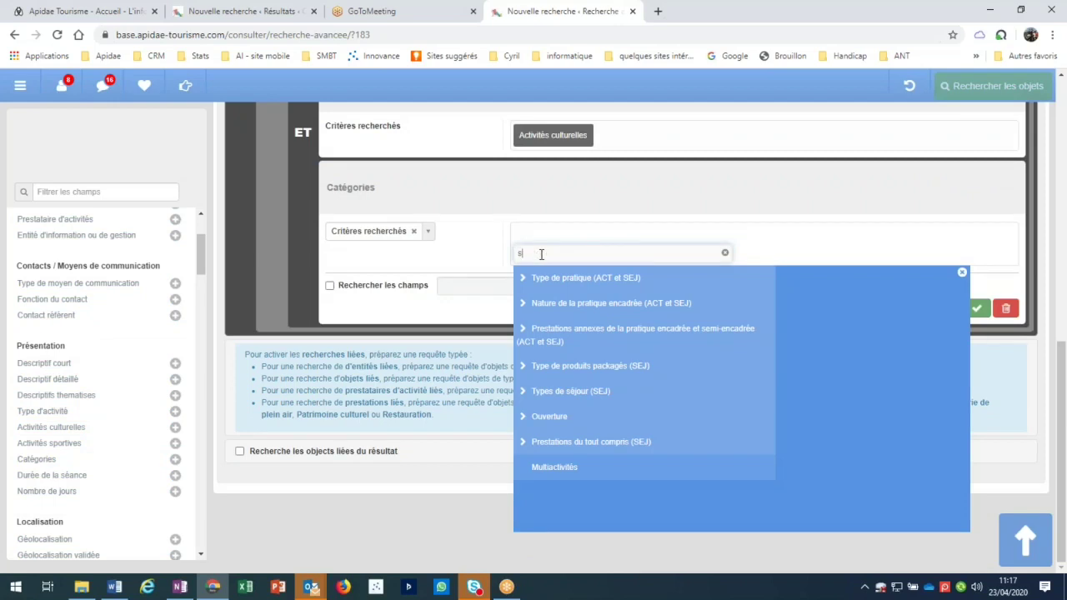
{"action": "type", "text": "tage"}
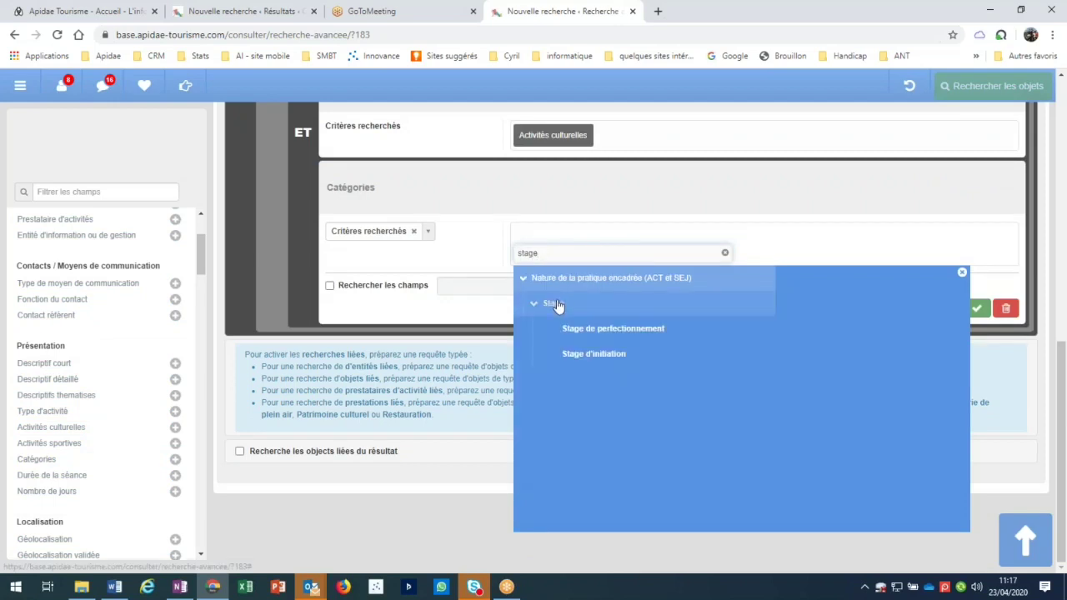
{"action": "mouse_move", "coordinate": [557, 305]}
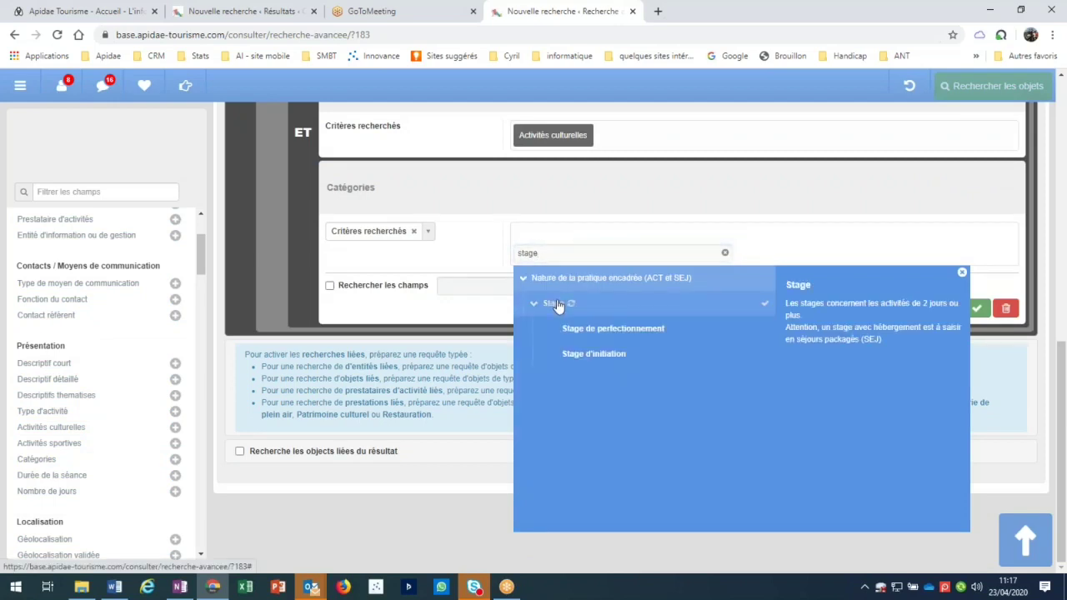
{"action": "left_click", "coordinate": [981, 312]}
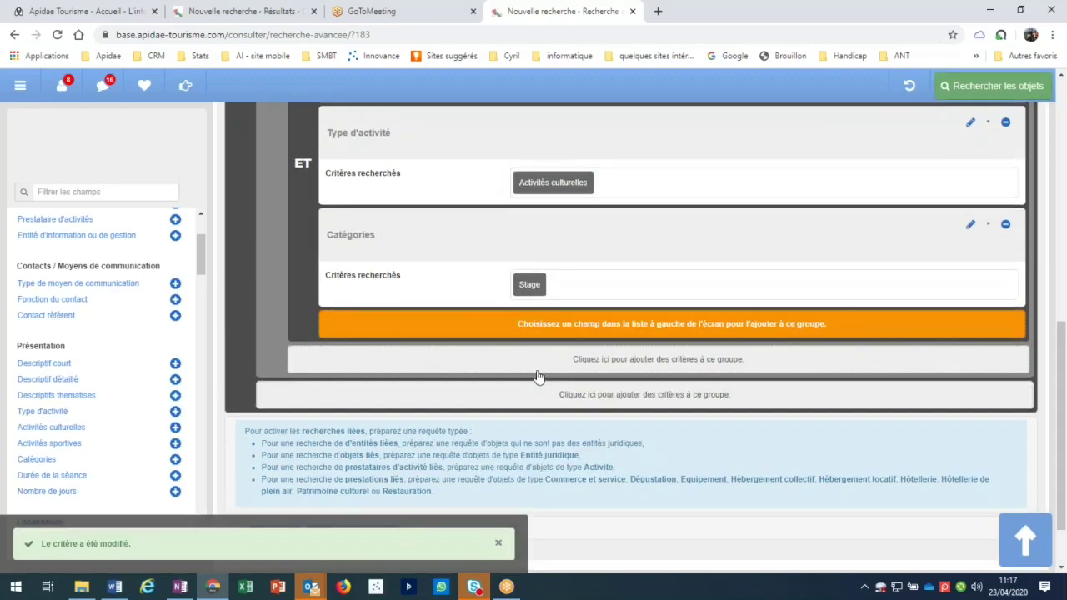
Step: Review the nested criteria groups up to the Territoires criterion and run the object search
{"action": "scroll", "coordinate": [538, 377], "scroll_direction": "up", "scroll_amount": 2}
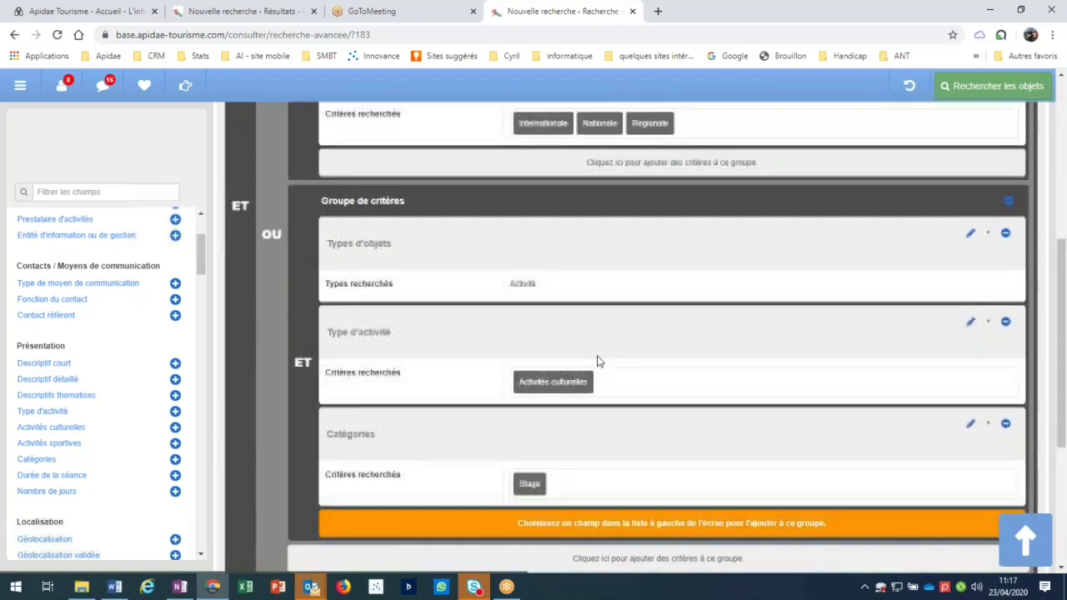
{"action": "scroll", "coordinate": [596, 379], "scroll_direction": "up", "scroll_amount": 3}
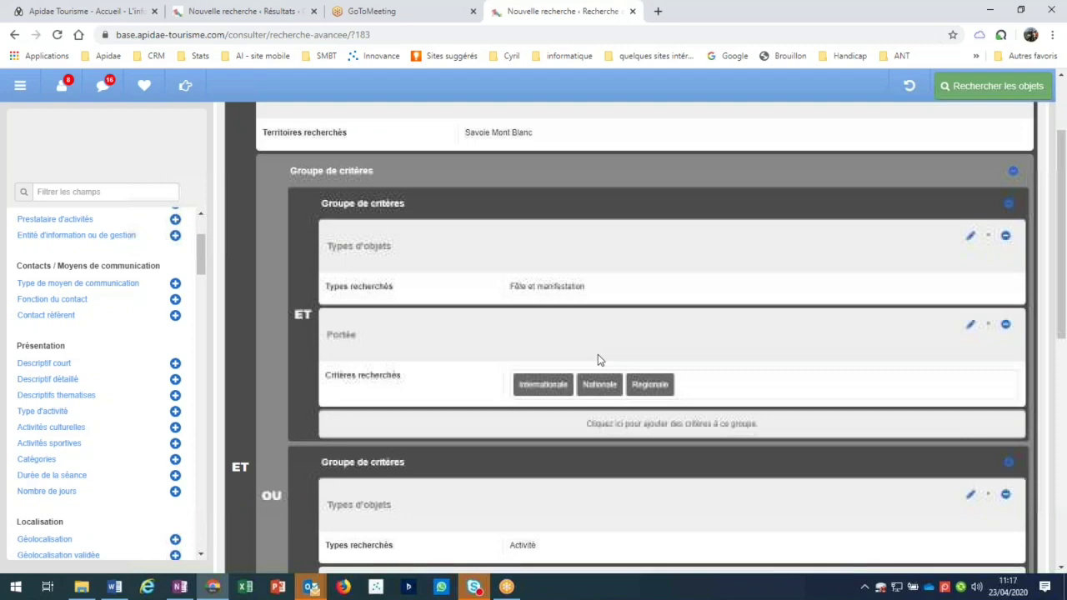
{"action": "scroll", "coordinate": [597, 360], "scroll_direction": "up", "scroll_amount": 2}
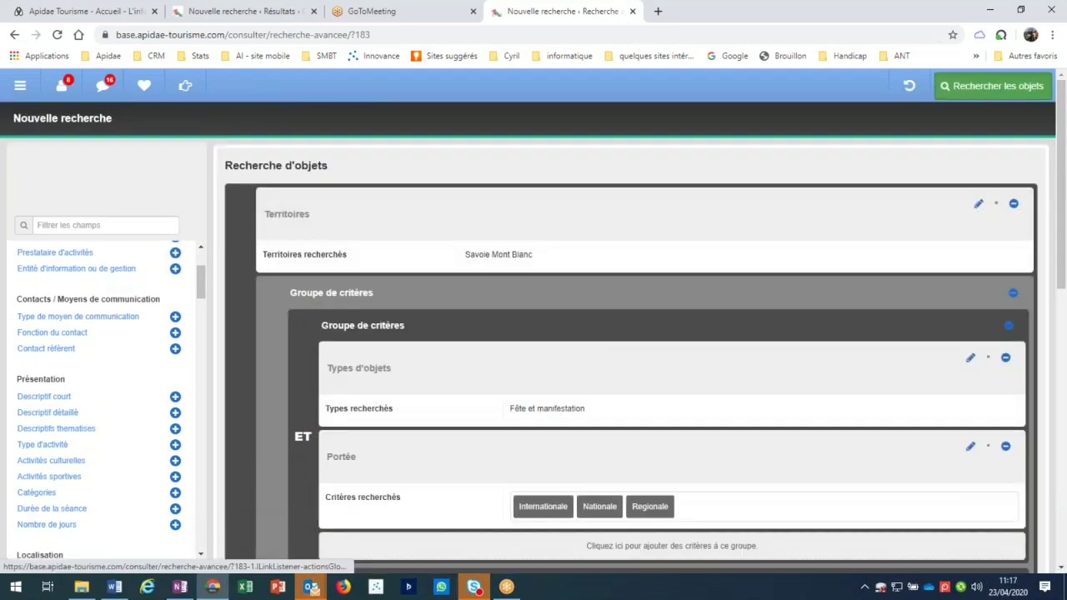
{"action": "left_click", "coordinate": [992, 86]}
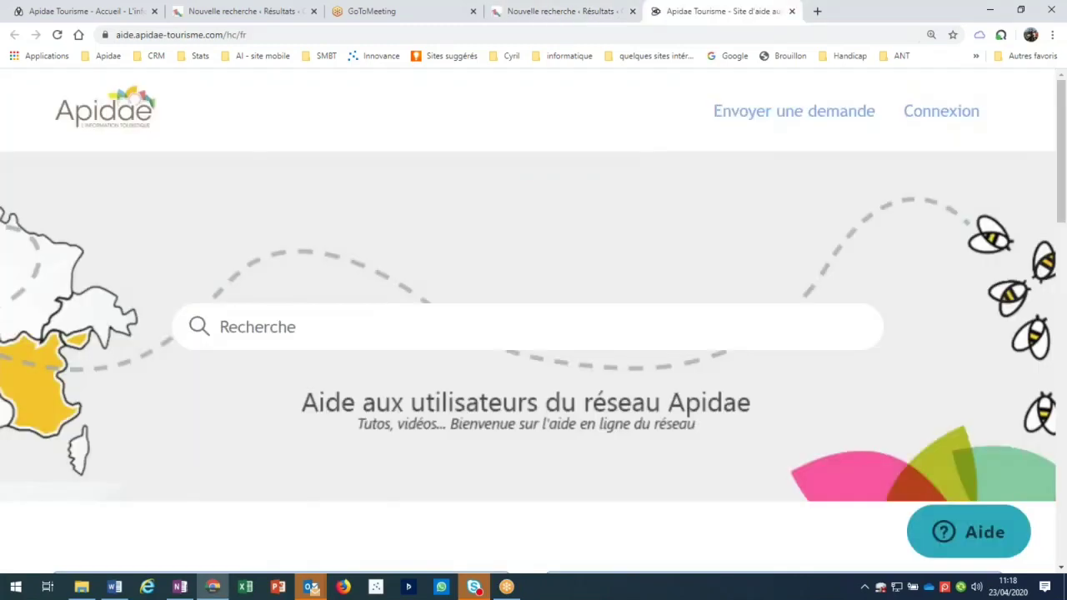
Step: Search the Apidae help site for "recherche avancée" and view the article La page de résultats de la recherche avancée
{"action": "left_click", "coordinate": [315, 328]}
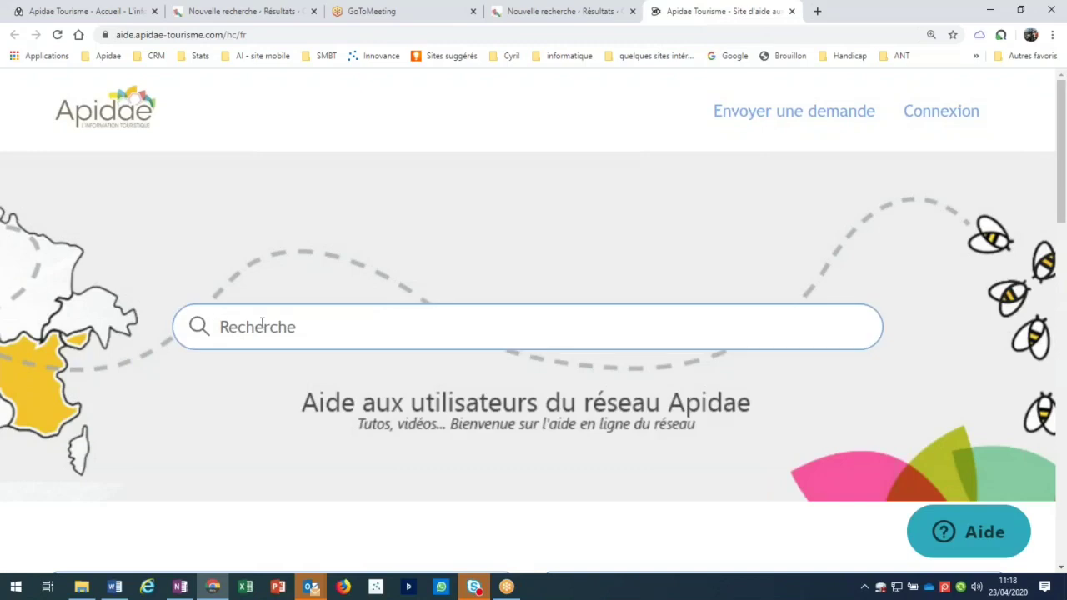
{"action": "type", "text": "recherche ava"}
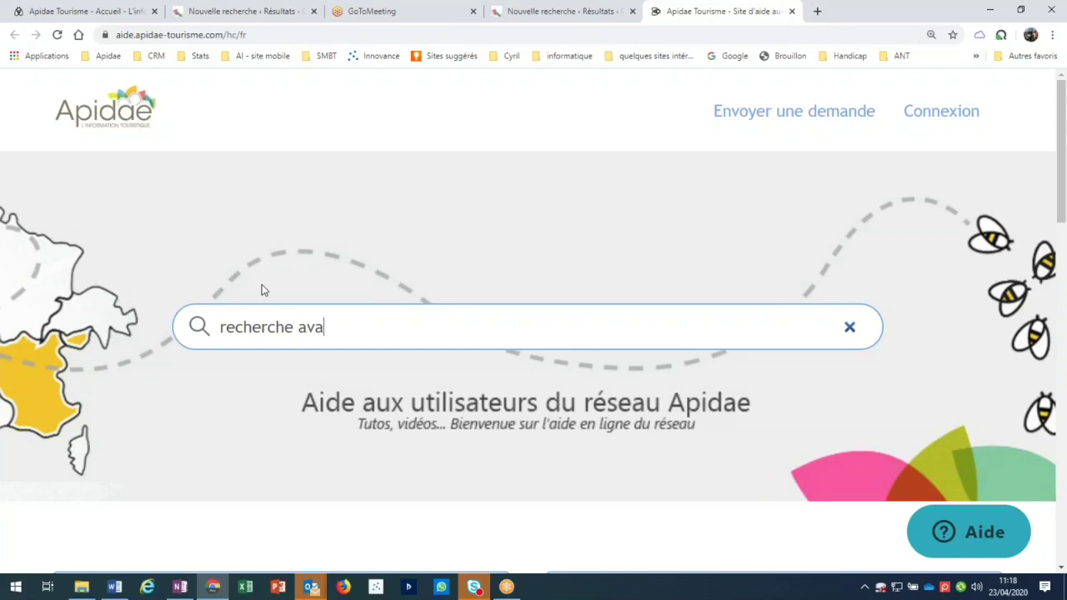
{"action": "type", "text": "ncée"}
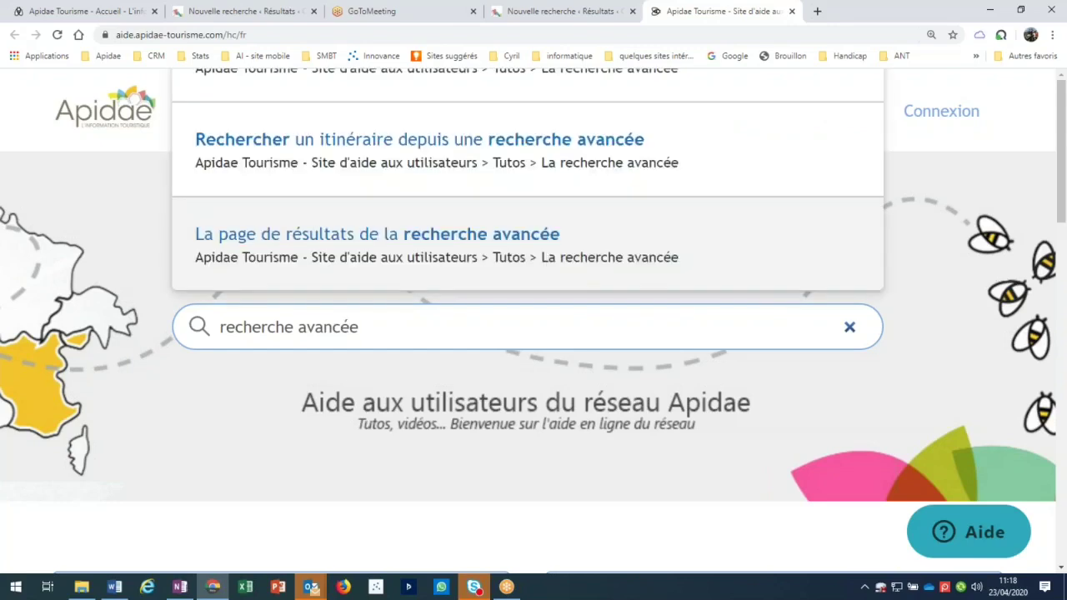
{"action": "key", "text": "Return"}
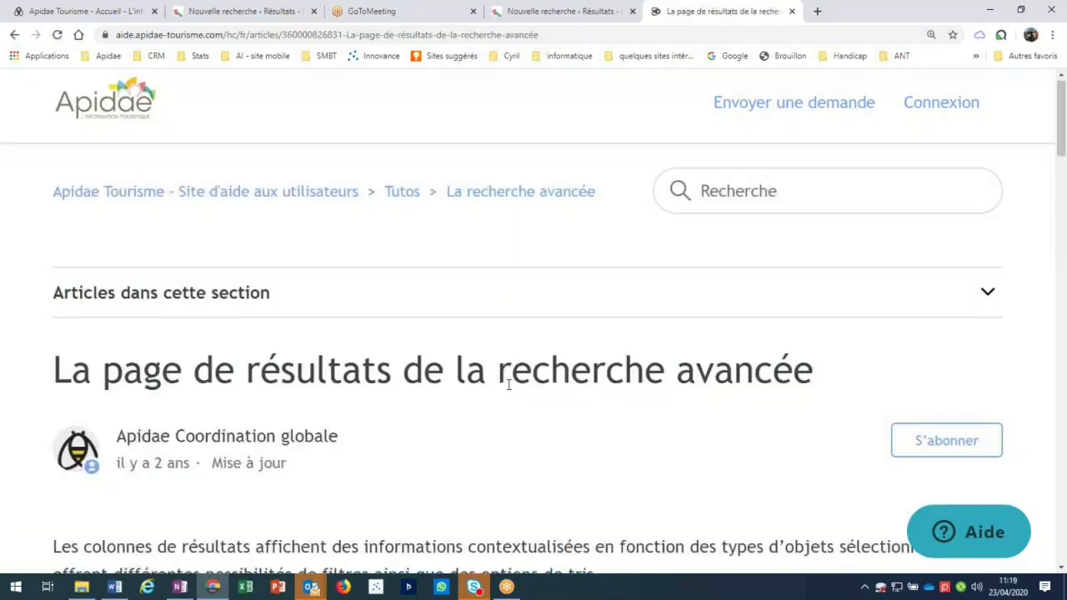
{"action": "scroll", "coordinate": [508, 385], "scroll_direction": "down", "scroll_amount": 4}
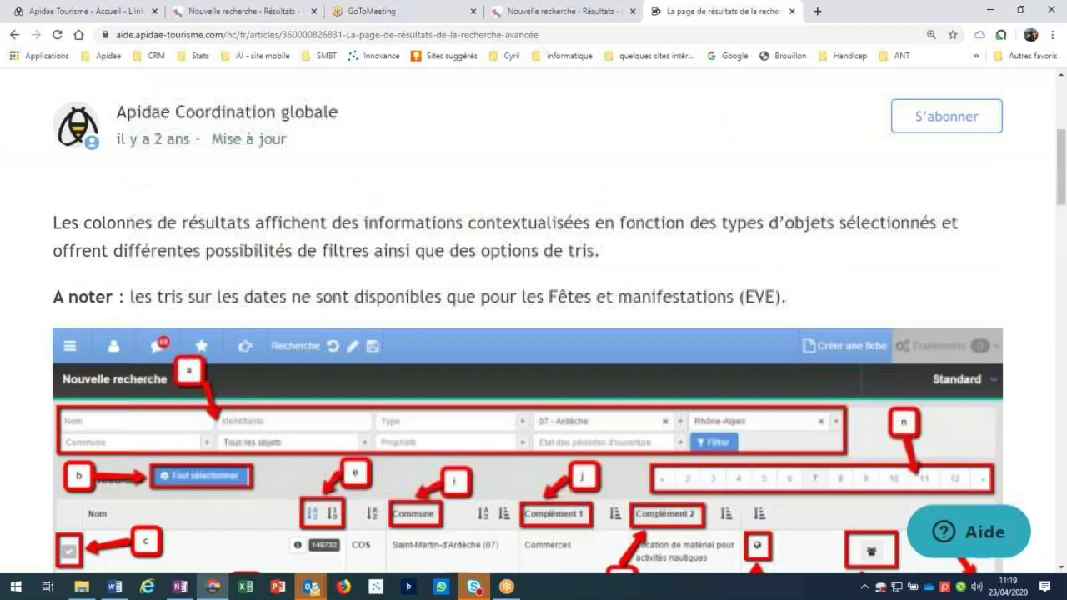
{"action": "scroll", "coordinate": [512, 253], "scroll_direction": "up", "scroll_amount": 4}
Step: Go to the La recherche avancée help section and read the article on offres hivernales through to its search model link
{"action": "left_click", "coordinate": [520, 201]}
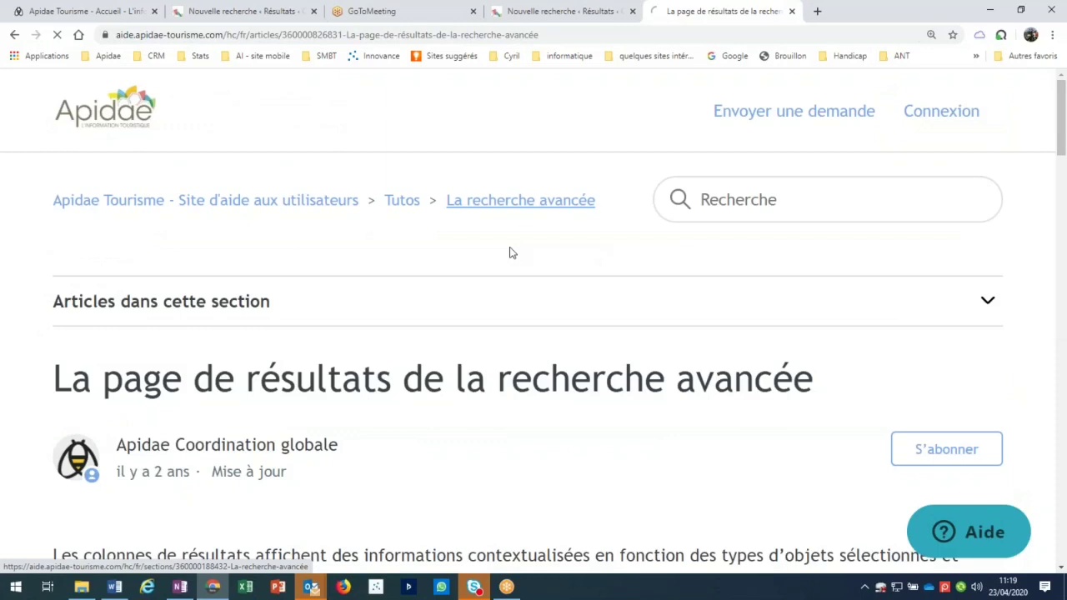
{"action": "scroll", "coordinate": [508, 250], "scroll_direction": "down", "scroll_amount": 2}
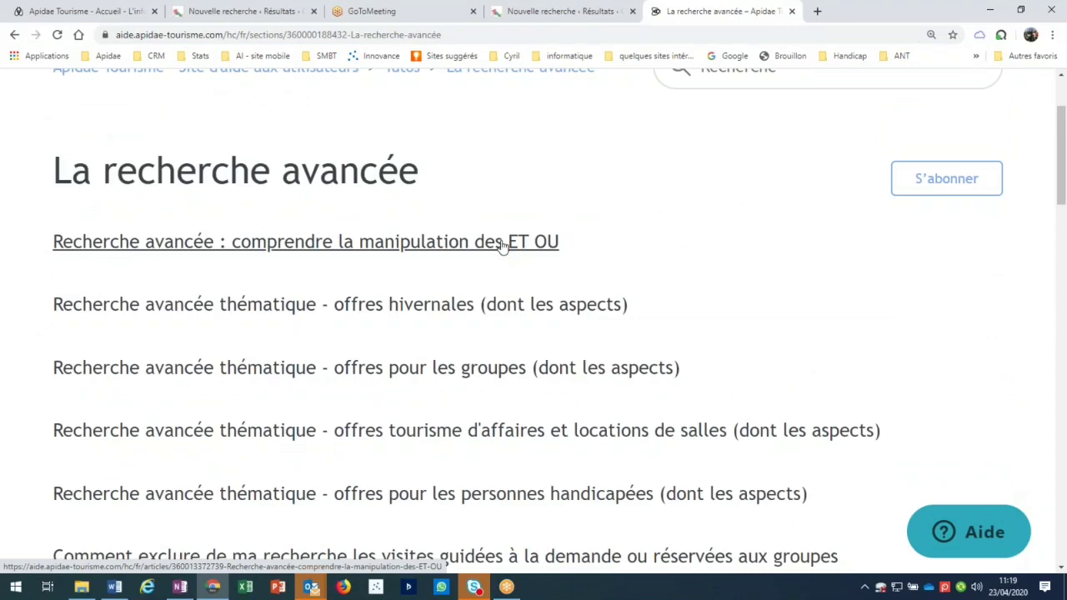
{"action": "left_click", "coordinate": [434, 308]}
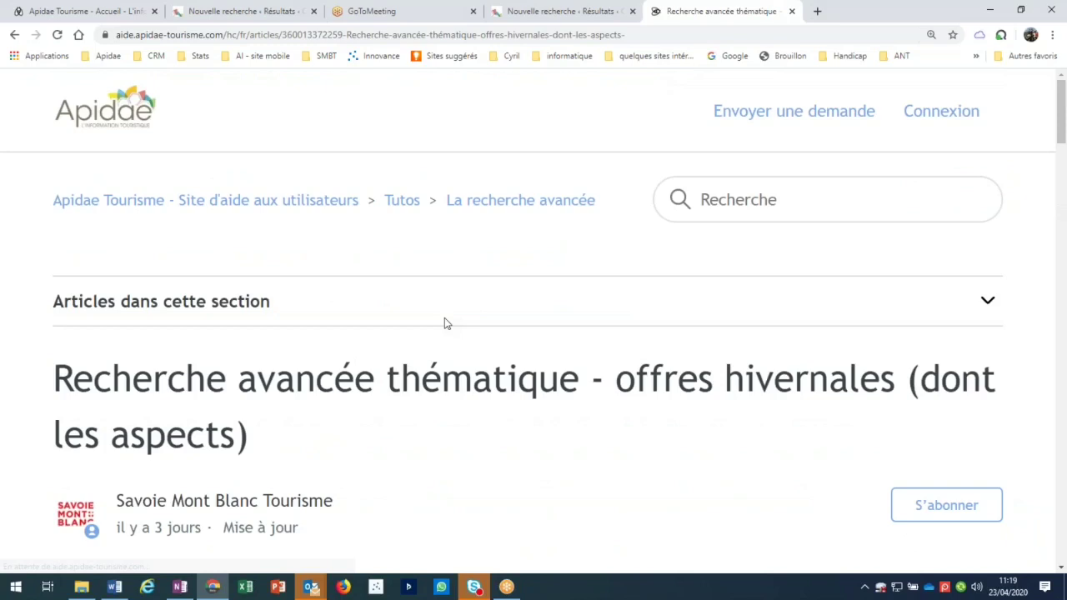
{"action": "scroll", "coordinate": [444, 323], "scroll_direction": "down", "scroll_amount": 10}
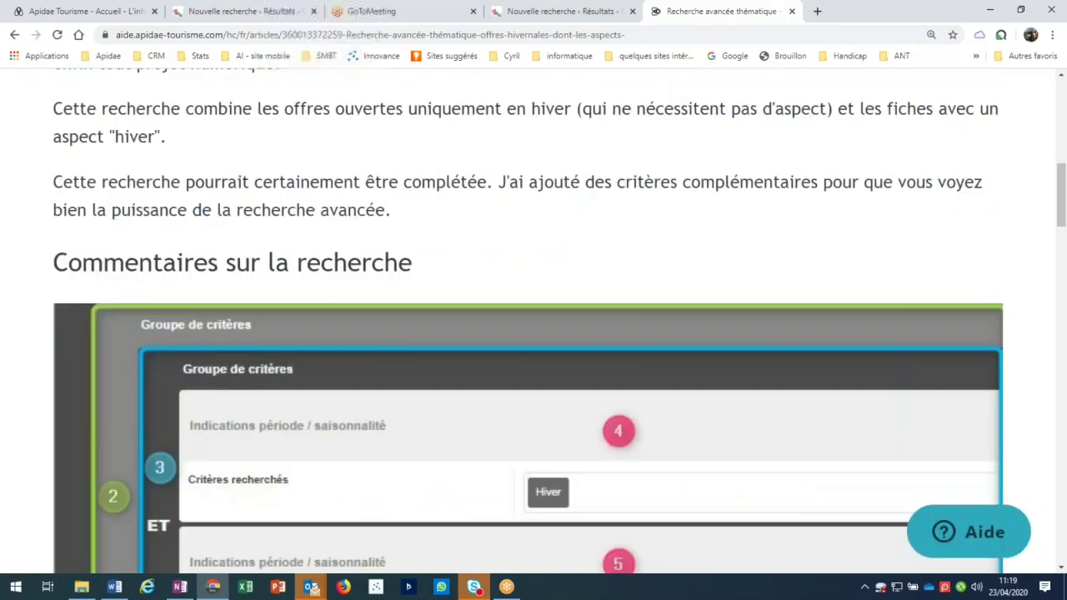
{"action": "scroll", "coordinate": [503, 154], "scroll_direction": "down", "scroll_amount": 10}
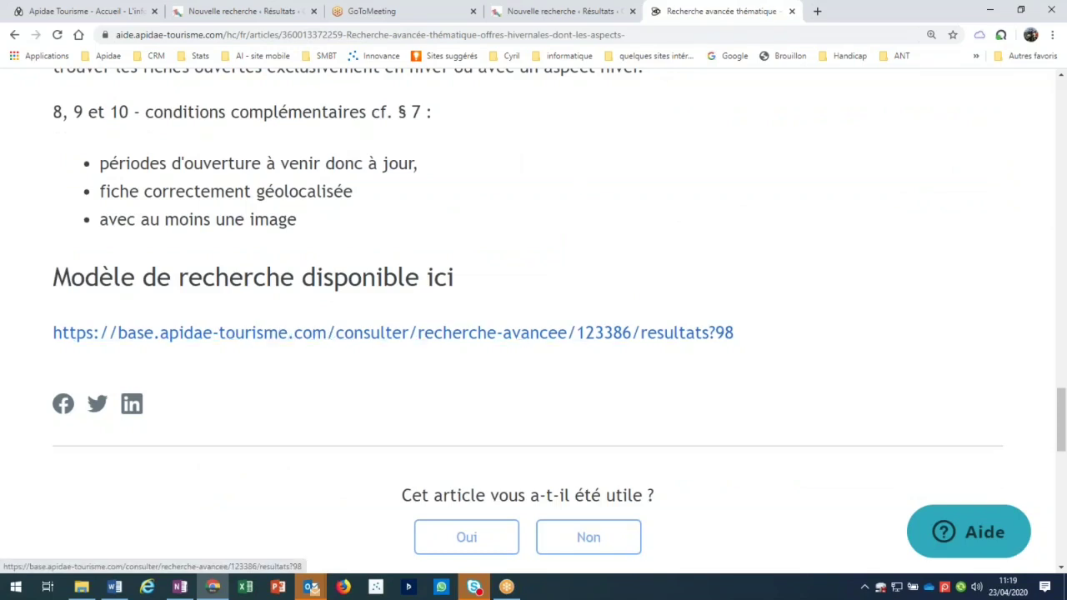
Step: Open the article's model search for editing and change its Territoires criterion to Ardèche (07000)
{"action": "left_click", "coordinate": [279, 339]}
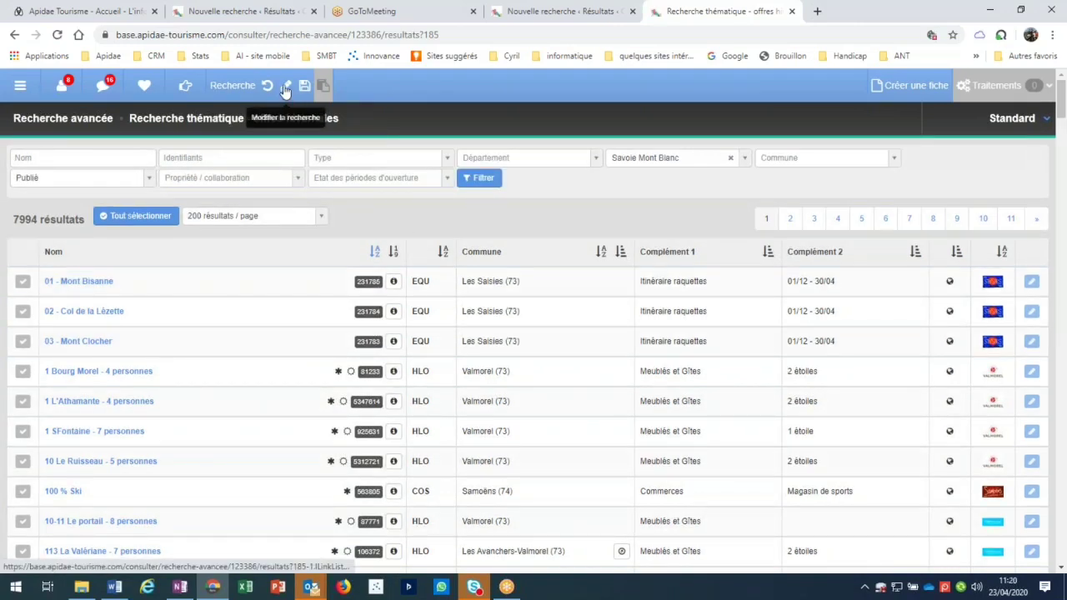
{"action": "left_click", "coordinate": [285, 88]}
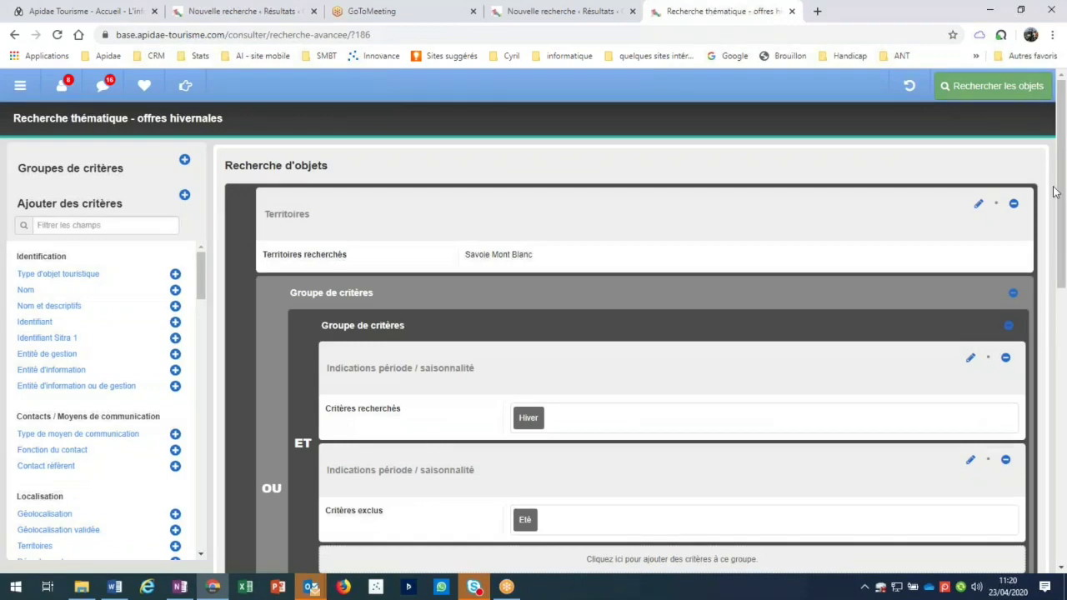
{"action": "left_click", "coordinate": [978, 204]}
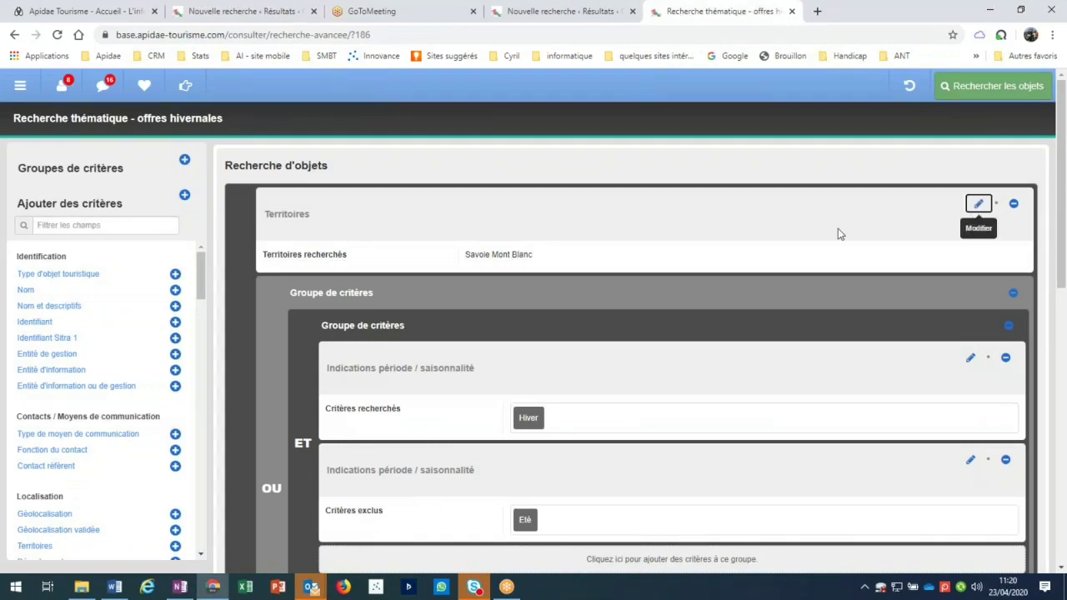
{"action": "left_click", "coordinate": [613, 260]}
{"action": "type", "text": "ard"}
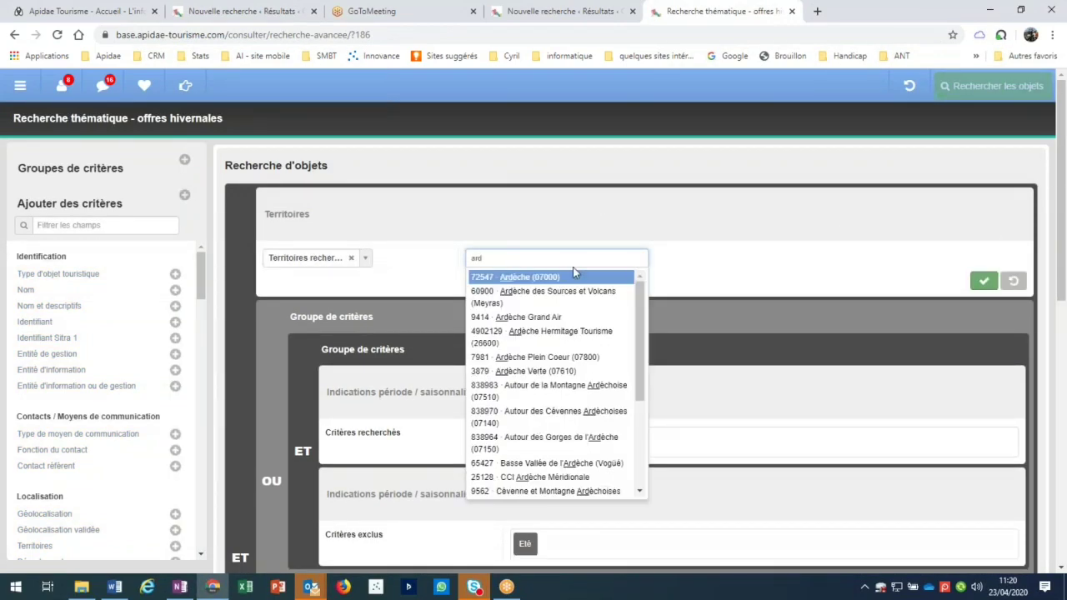
{"action": "left_click", "coordinate": [567, 278]}
{"action": "left_click", "coordinate": [984, 281]}
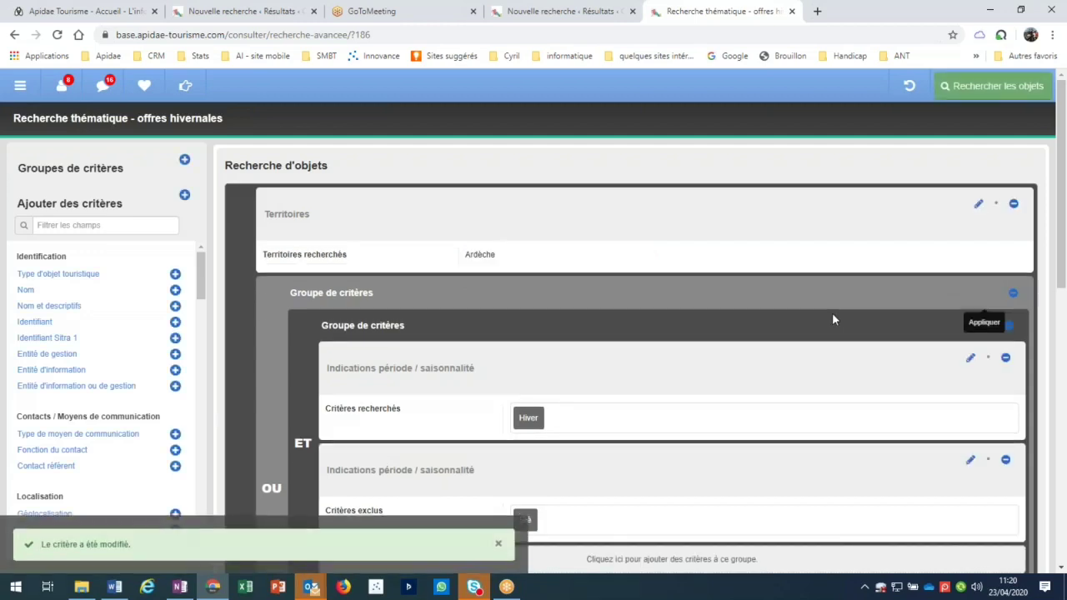
{"action": "scroll", "coordinate": [832, 313], "scroll_direction": "down", "scroll_amount": 3}
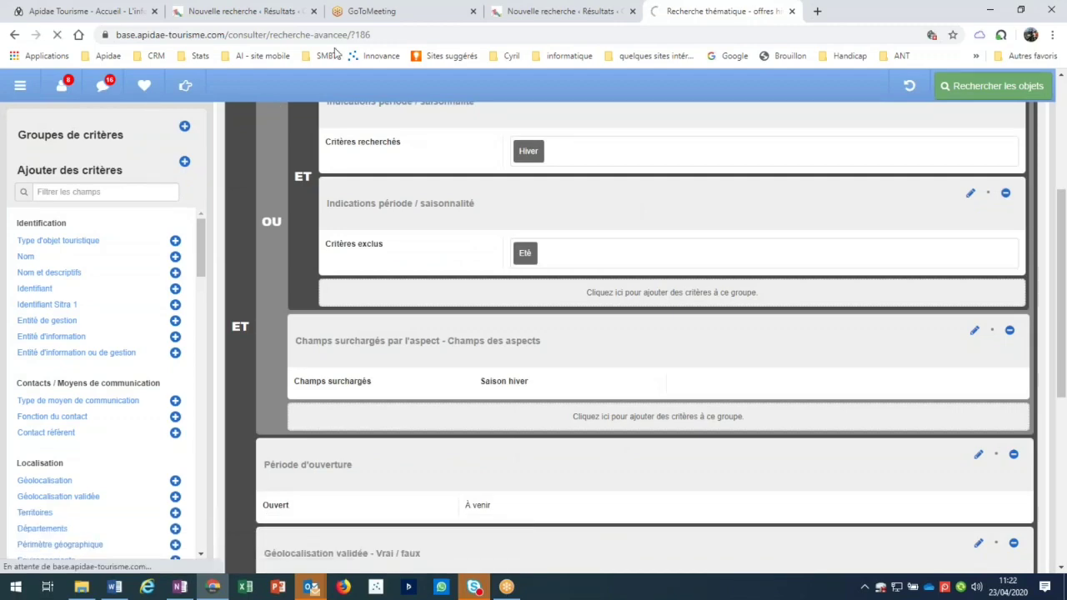
Step: Switch to the Apidae Tourisme website and search it for "replay"
{"action": "left_click", "coordinate": [112, 13]}
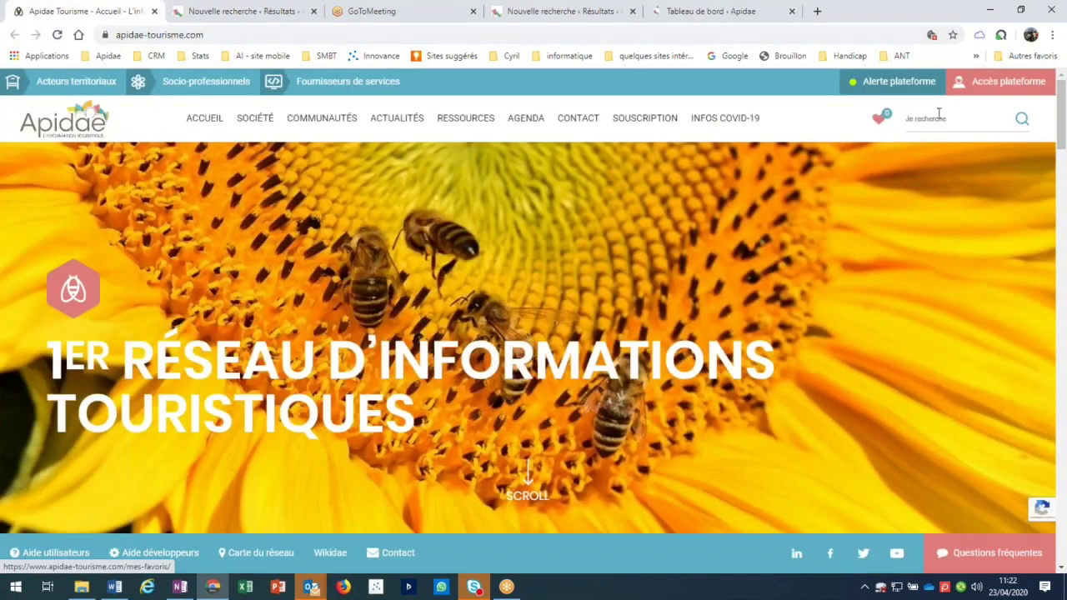
{"action": "left_click", "coordinate": [912, 119]}
{"action": "type", "text": "re"}
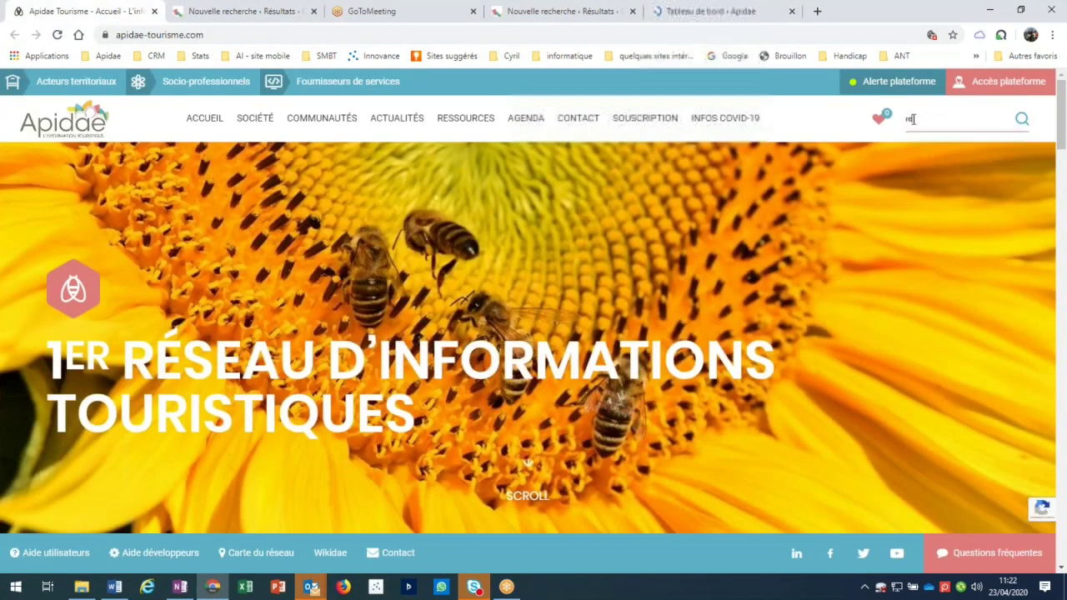
{"action": "type", "text": "plau"}
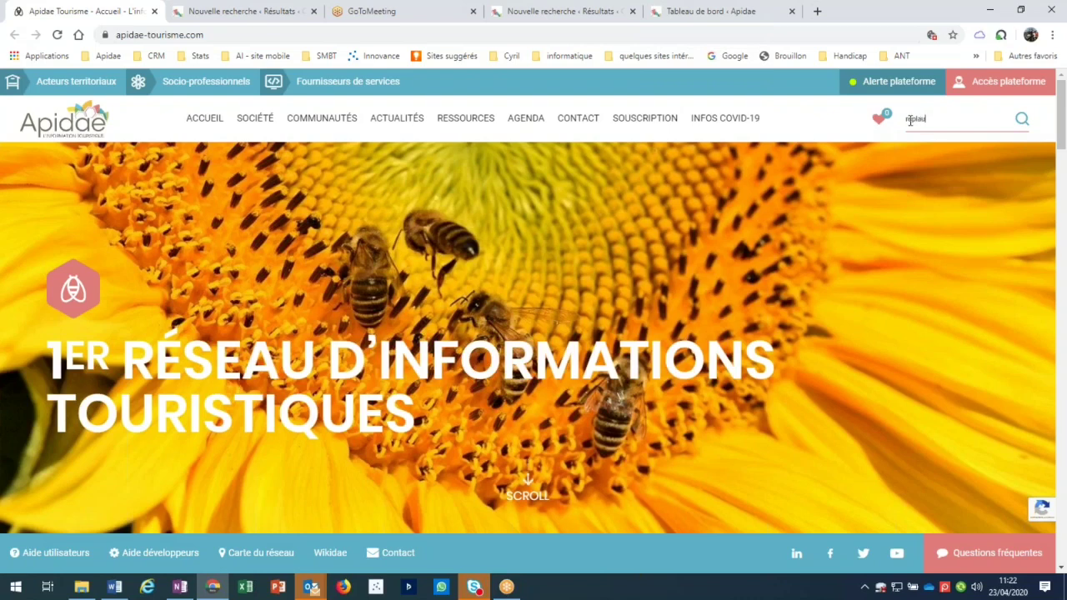
{"action": "key", "text": "Return"}
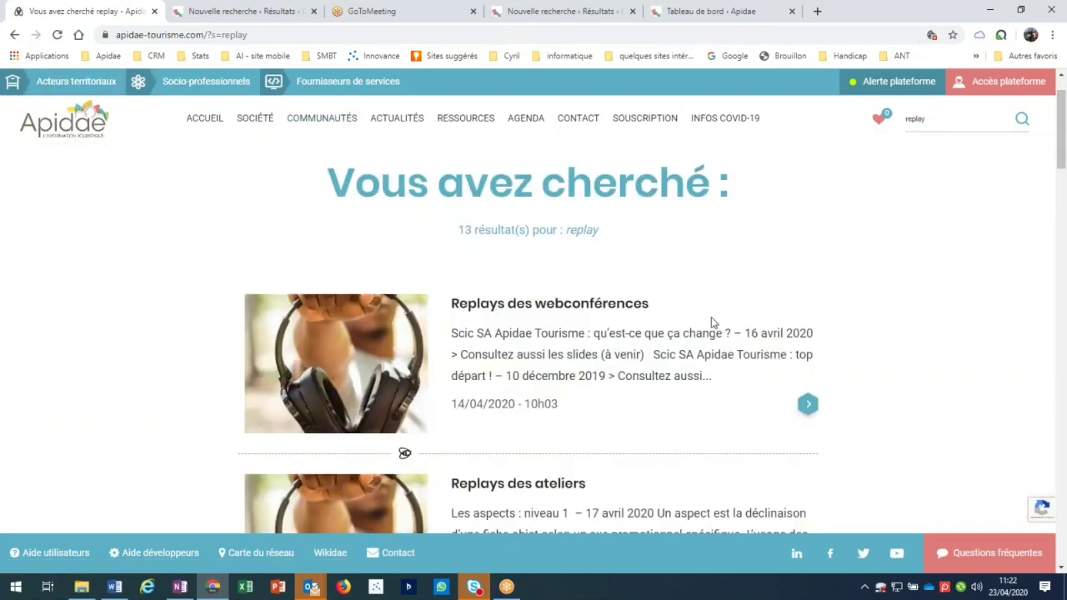
Step: Open the Replays des ateliers result and look through the workshop recordings down to the contact section
{"action": "scroll", "coordinate": [711, 317], "scroll_direction": "down", "scroll_amount": 1}
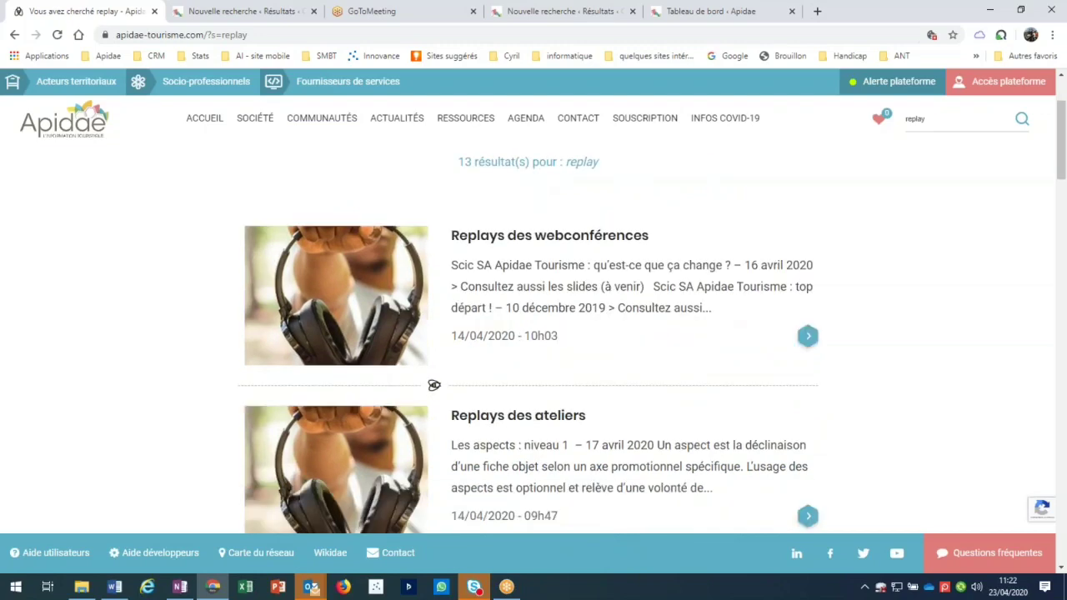
{"action": "scroll", "coordinate": [539, 287], "scroll_direction": "down", "scroll_amount": 2}
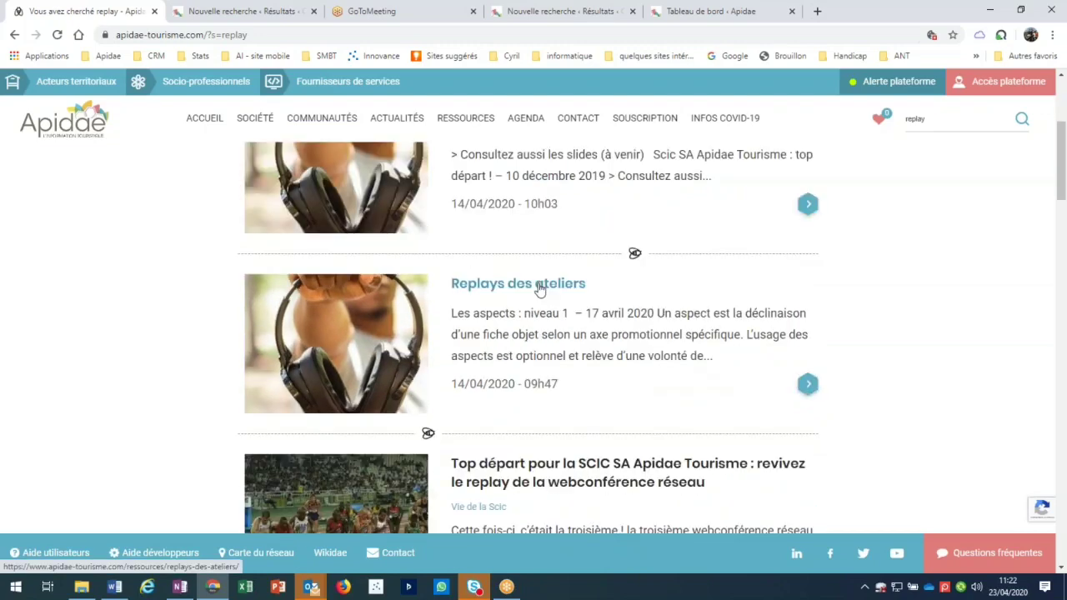
{"action": "left_click", "coordinate": [539, 287]}
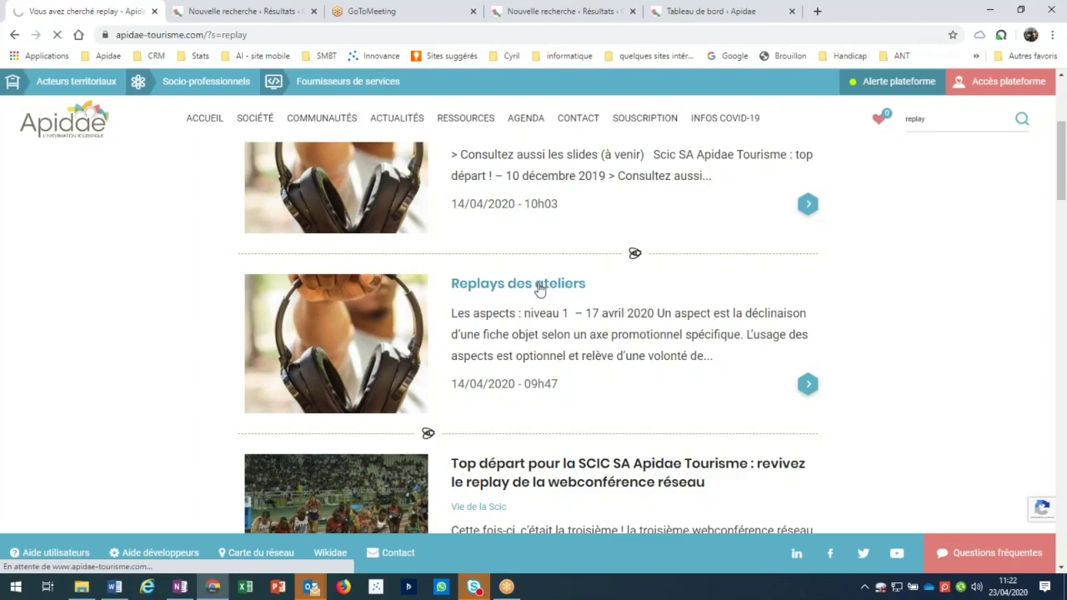
{"action": "scroll", "coordinate": [540, 287], "scroll_direction": "down", "scroll_amount": 5}
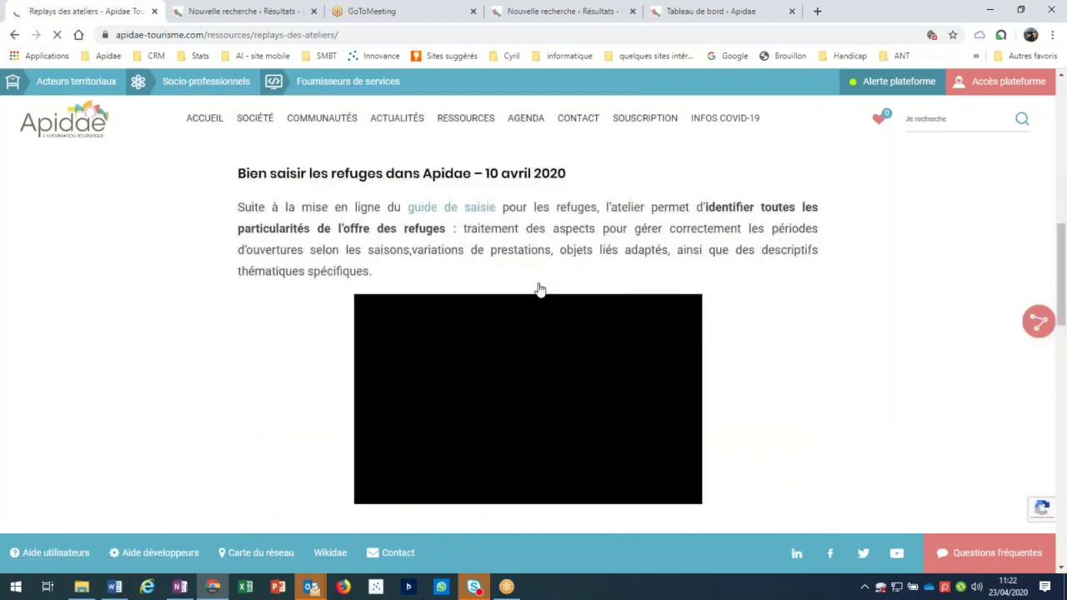
{"action": "scroll", "coordinate": [540, 289], "scroll_direction": "down", "scroll_amount": 8}
{"action": "scroll", "coordinate": [758, 329], "scroll_direction": "down", "scroll_amount": 3}
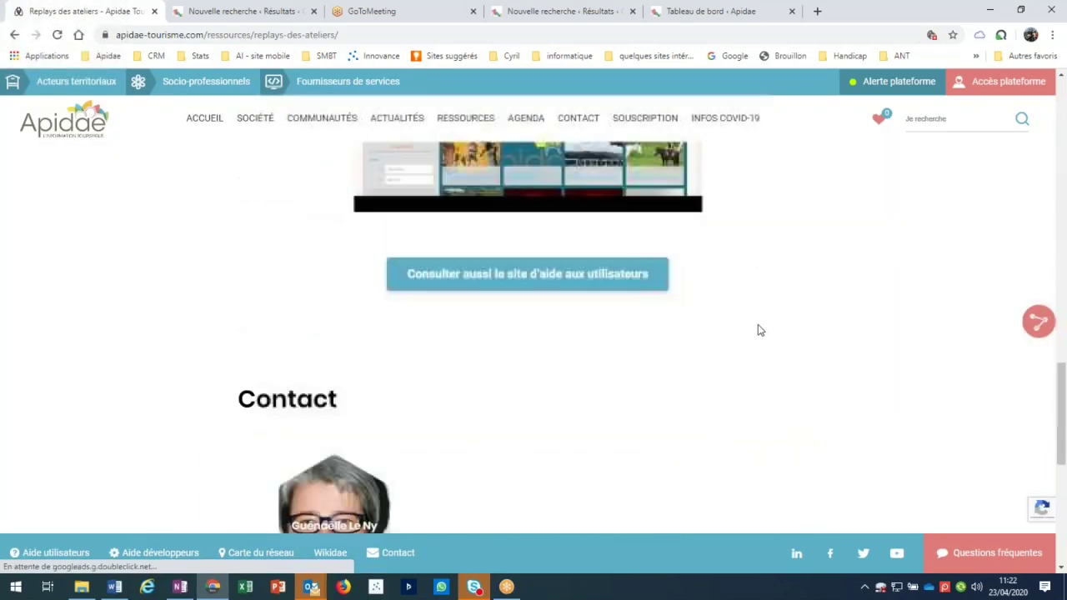